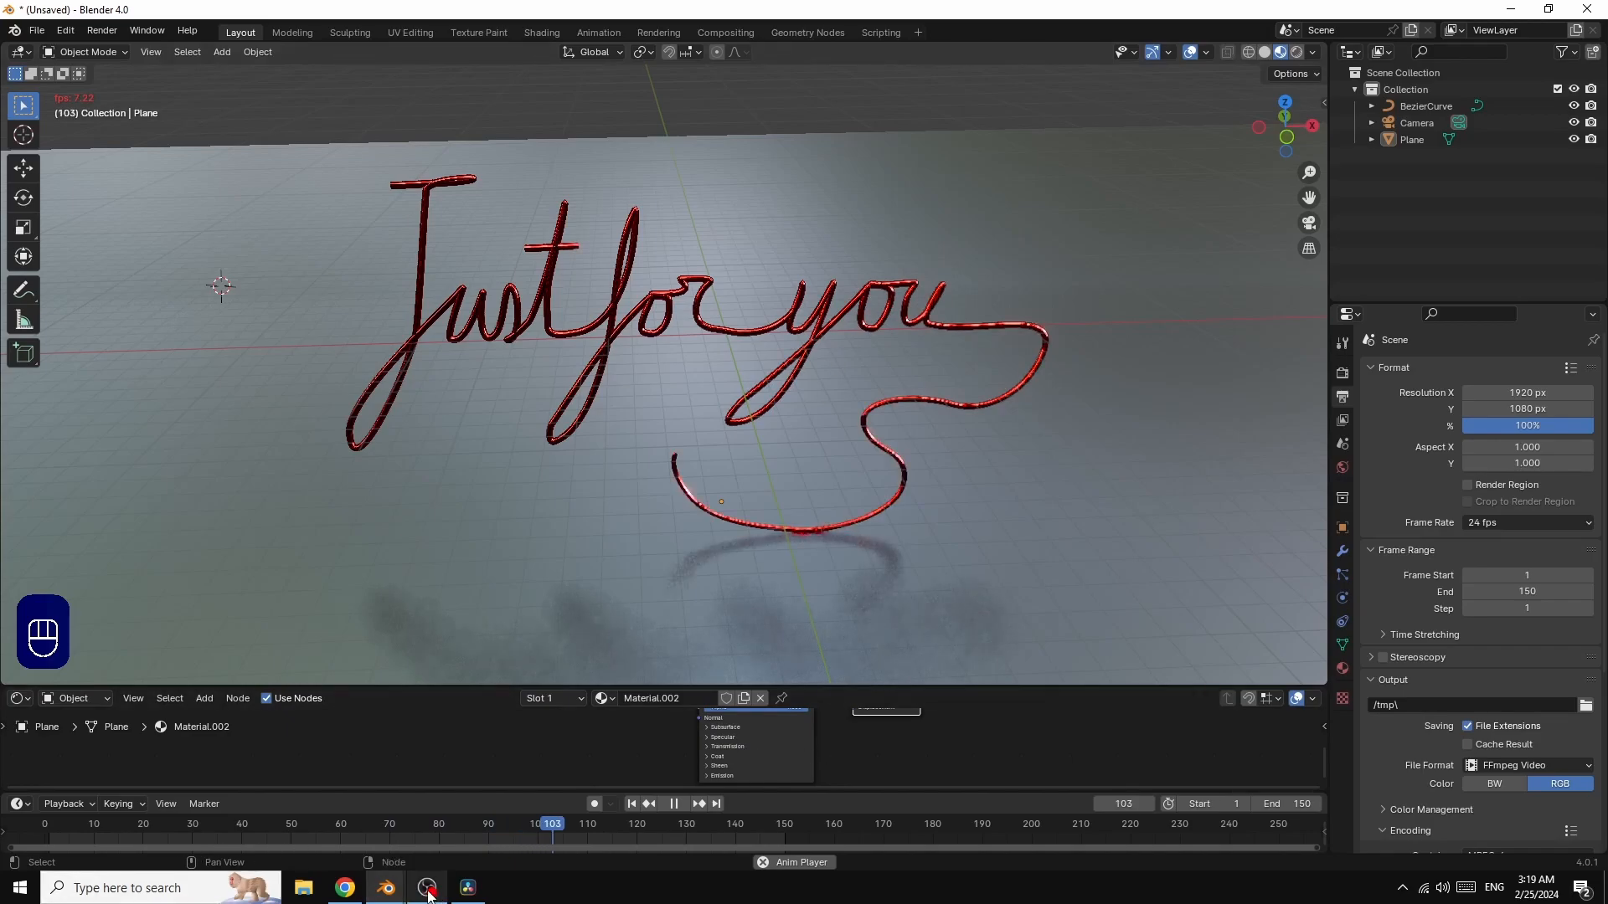
pyautogui.moveTo(429, 892)
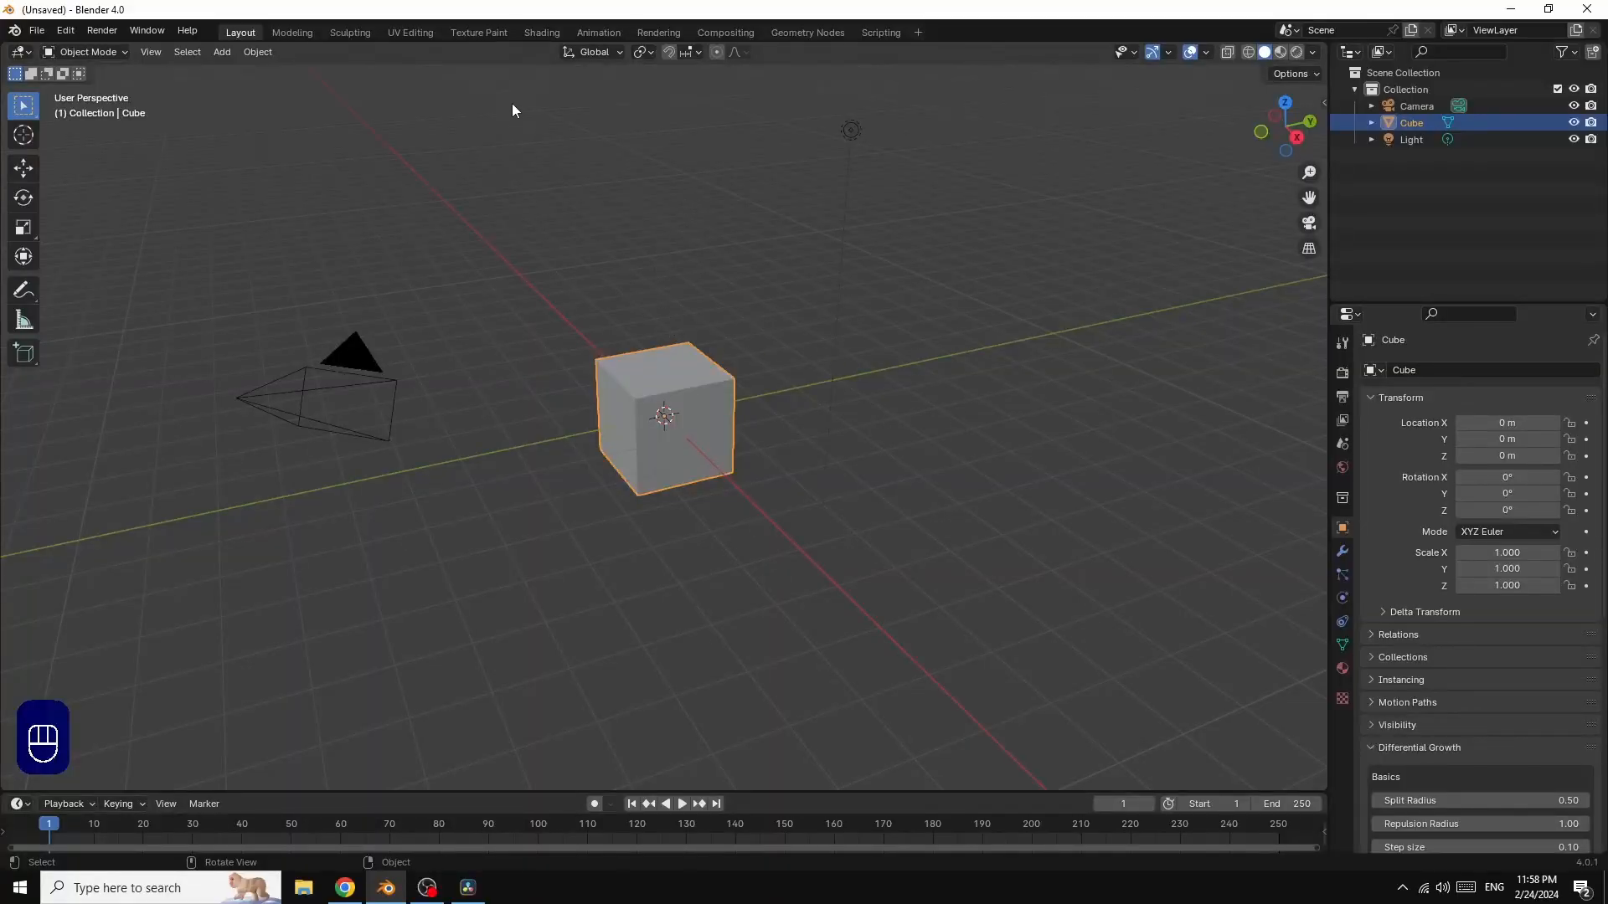
# Step: Delete the default cube and light from the scene, keeping the camera
pyautogui.moveTo(511, 103); pyautogui.dragTo(960, 566)
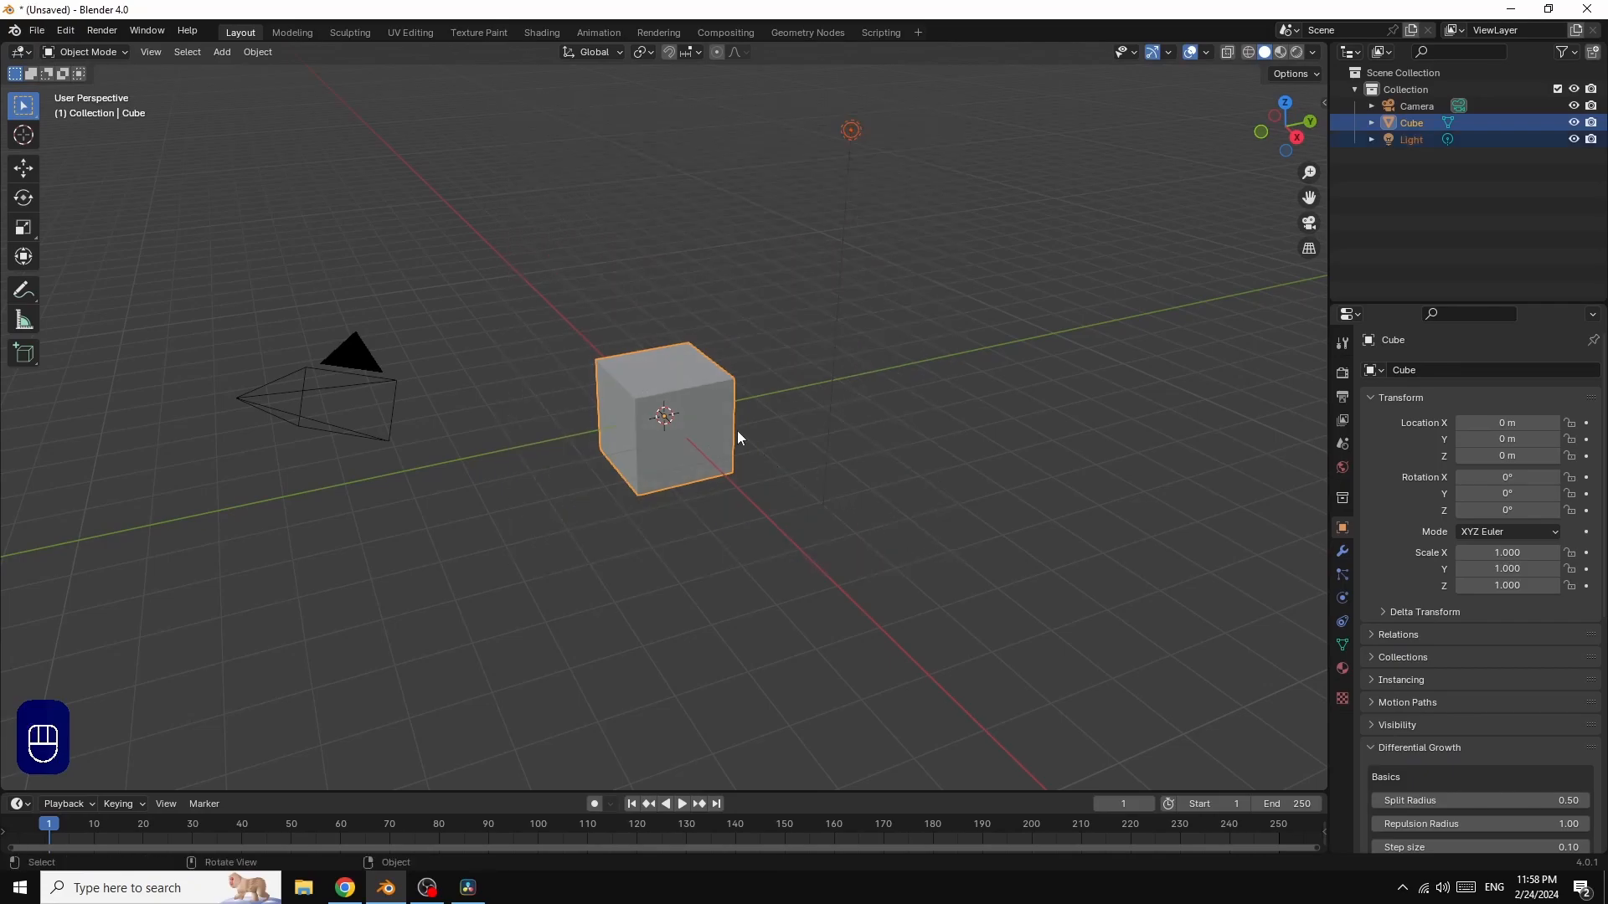
pyautogui.rightClick(691, 389)
pyautogui.click(676, 387)
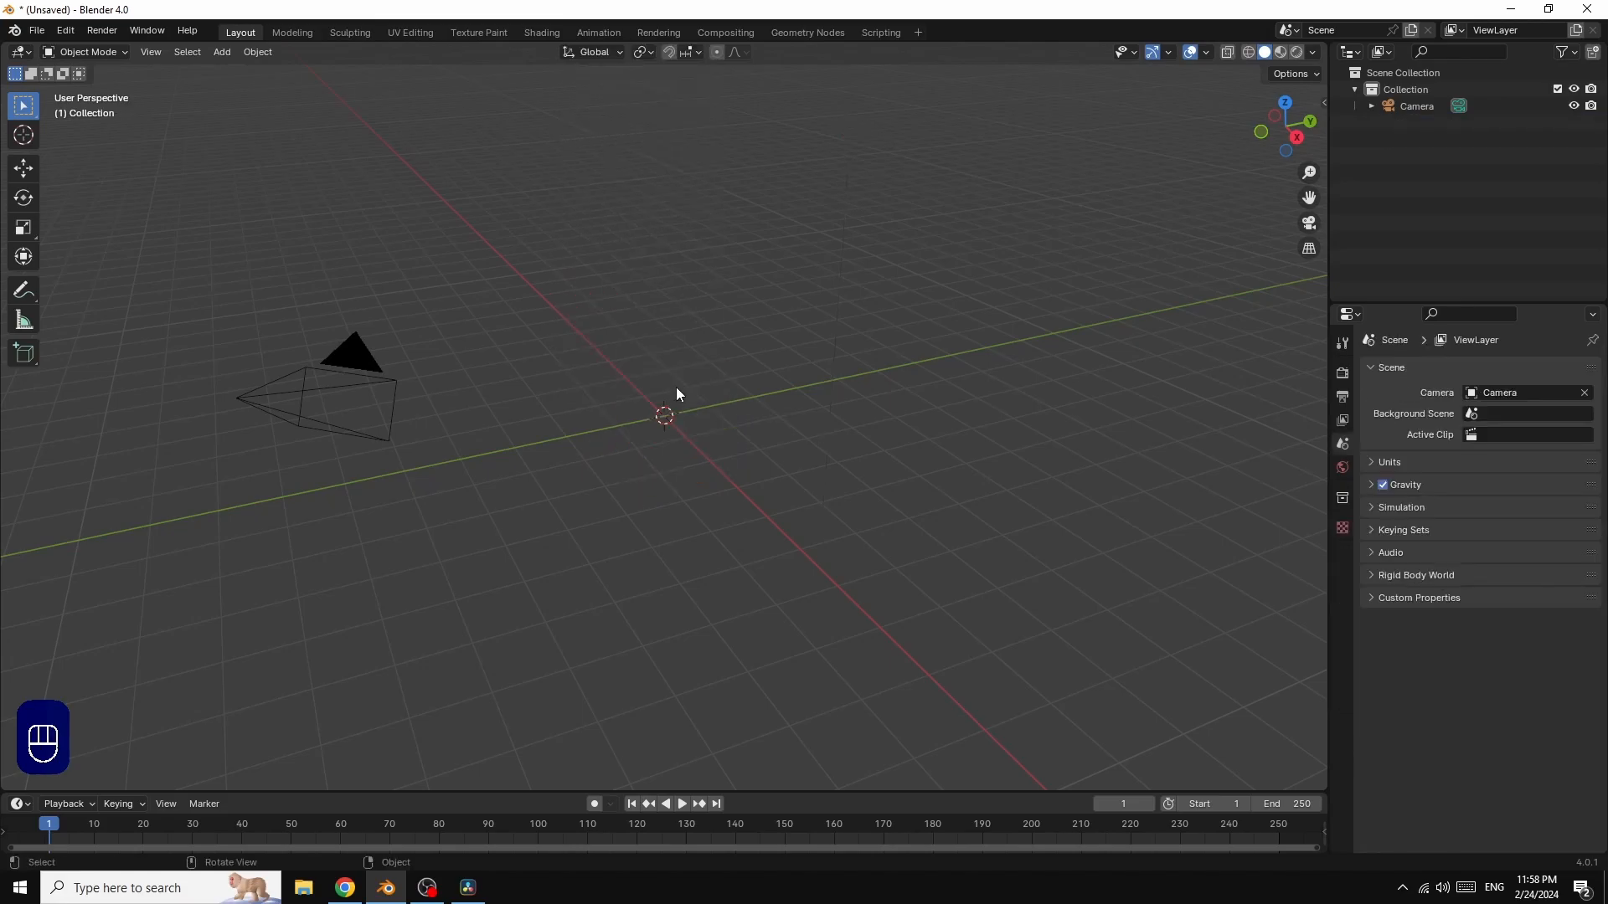
# Step: Add a Bezier curve to the scene
pyautogui.click(223, 52)
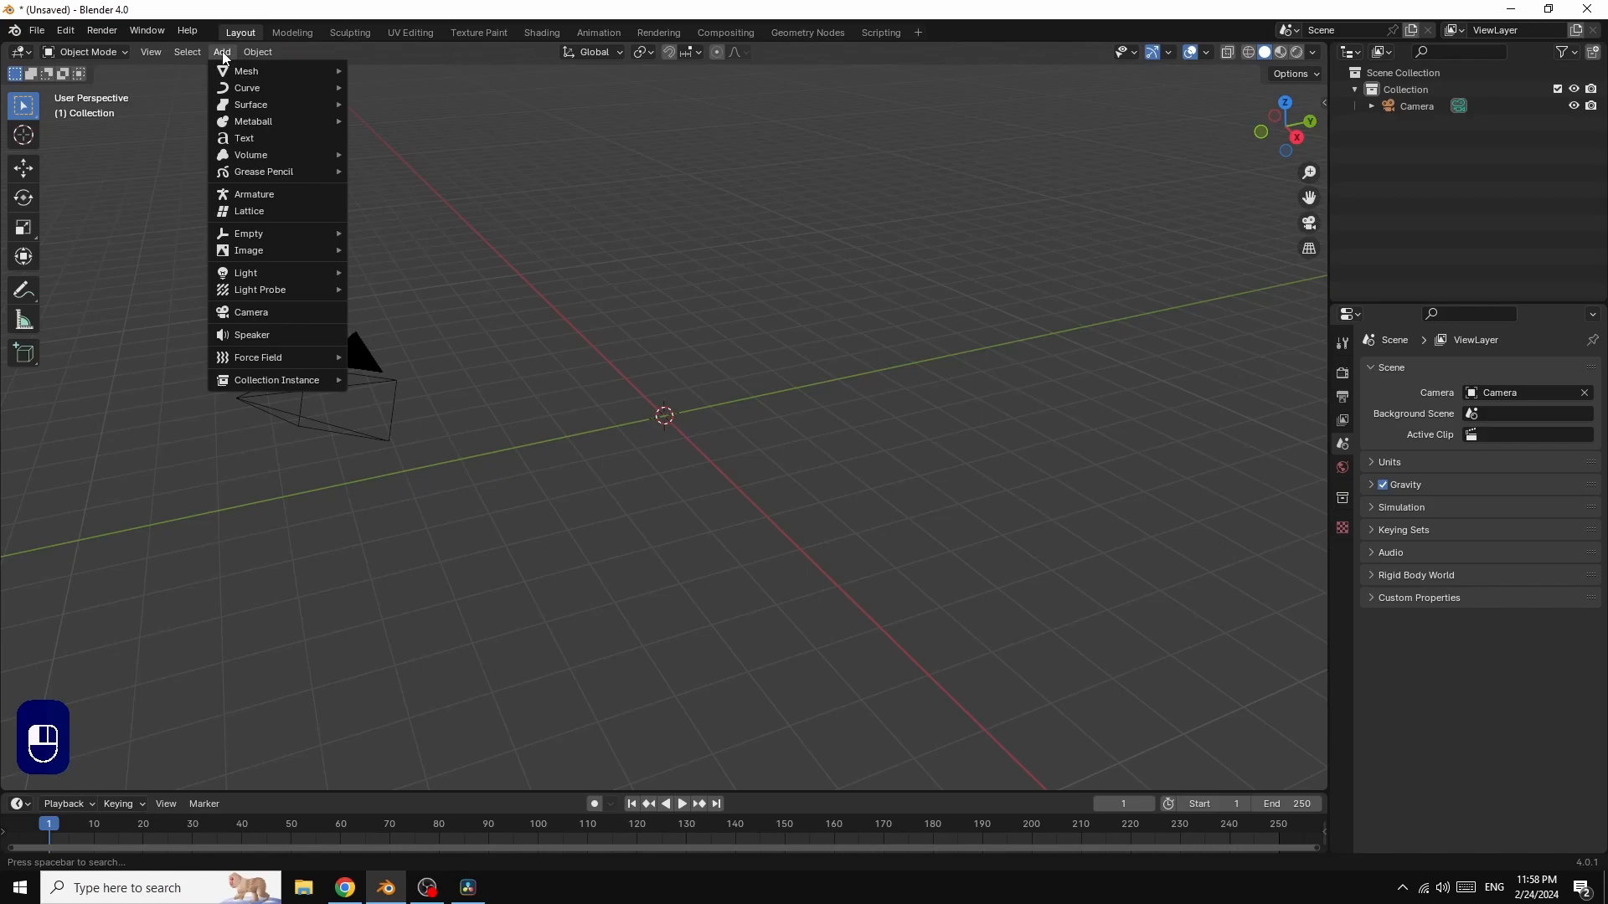
pyautogui.moveTo(239, 86)
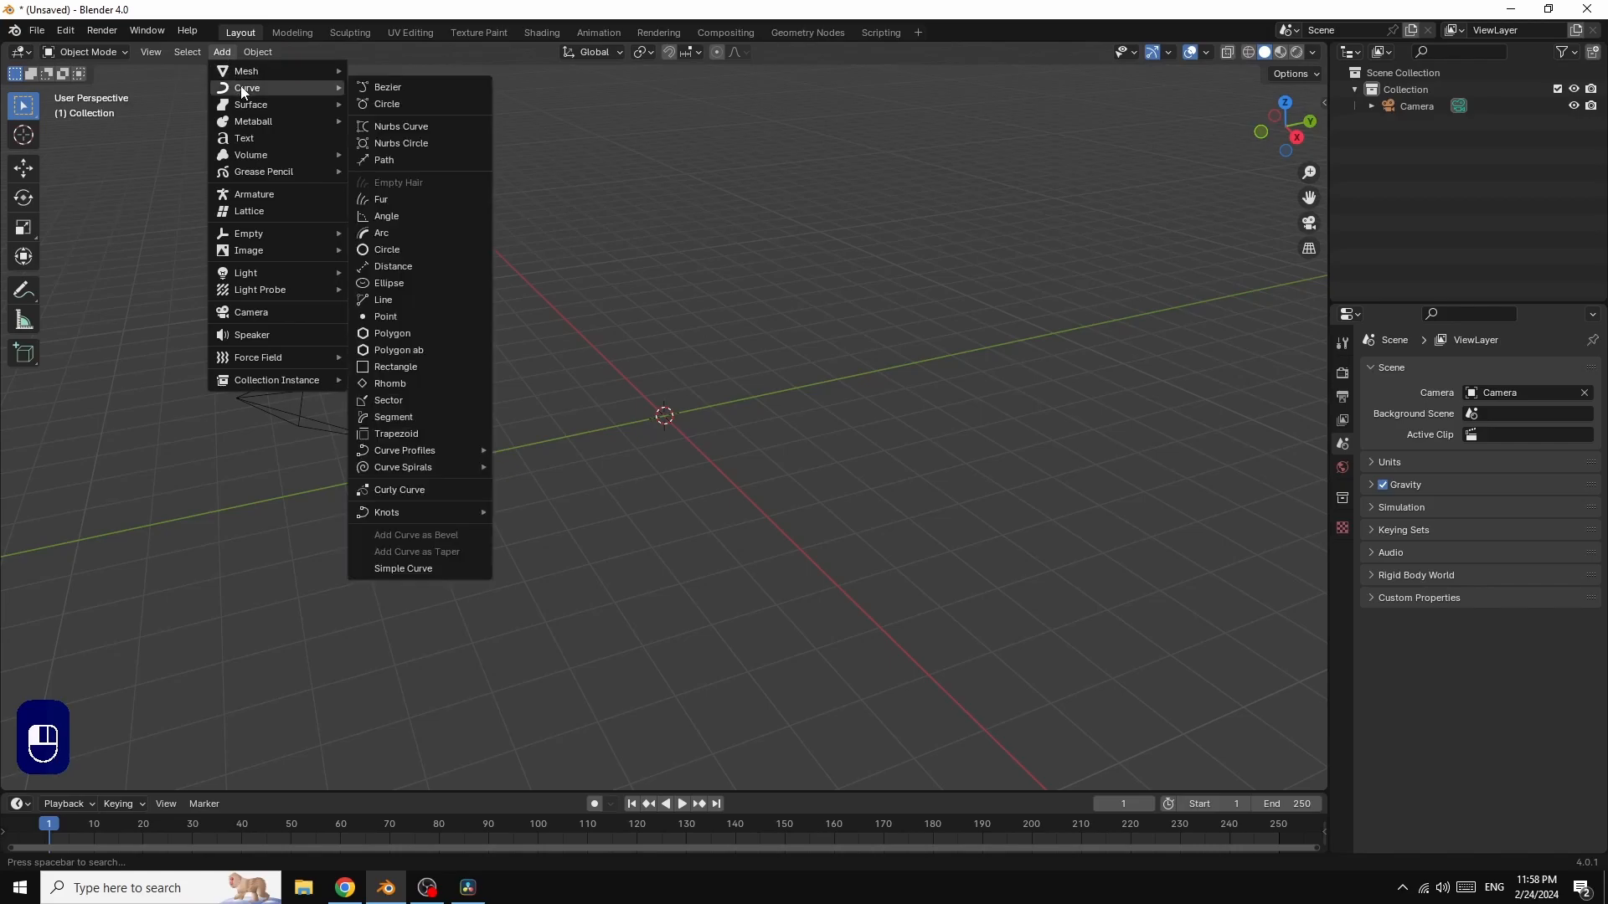
pyautogui.click(399, 88)
# Step: Enter Edit Mode on the Bezier curve and dissolve all of its default control points
pyautogui.moveTo(1285, 125); pyautogui.dragTo(1201, 130)
pyautogui.click(84, 52)
pyautogui.click(94, 85)
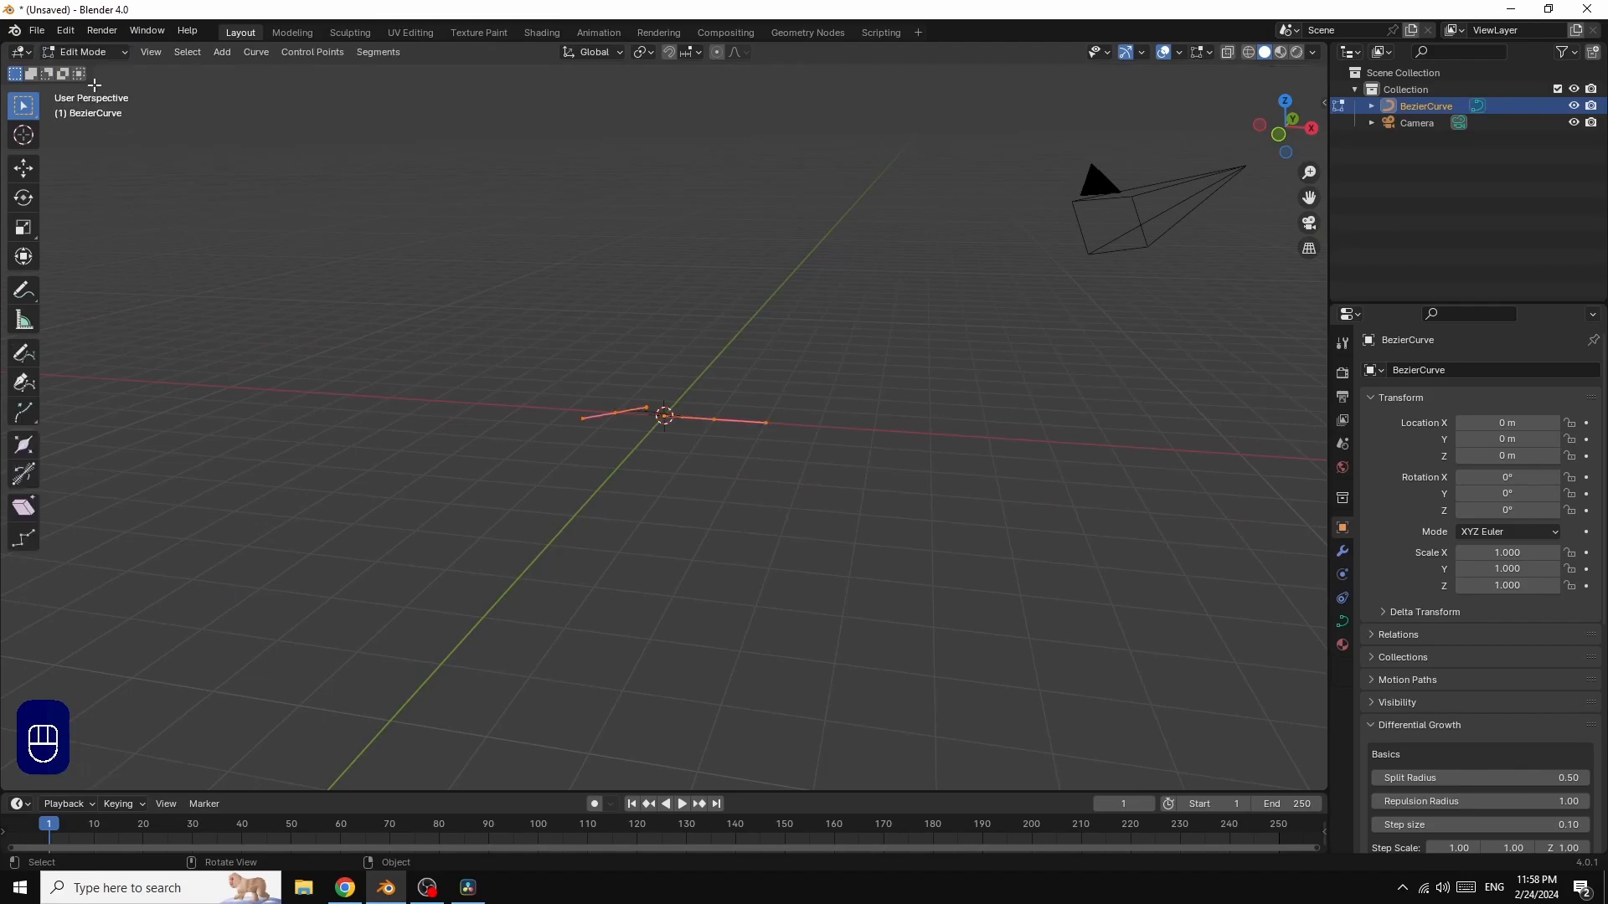
pyautogui.rightClick(661, 412)
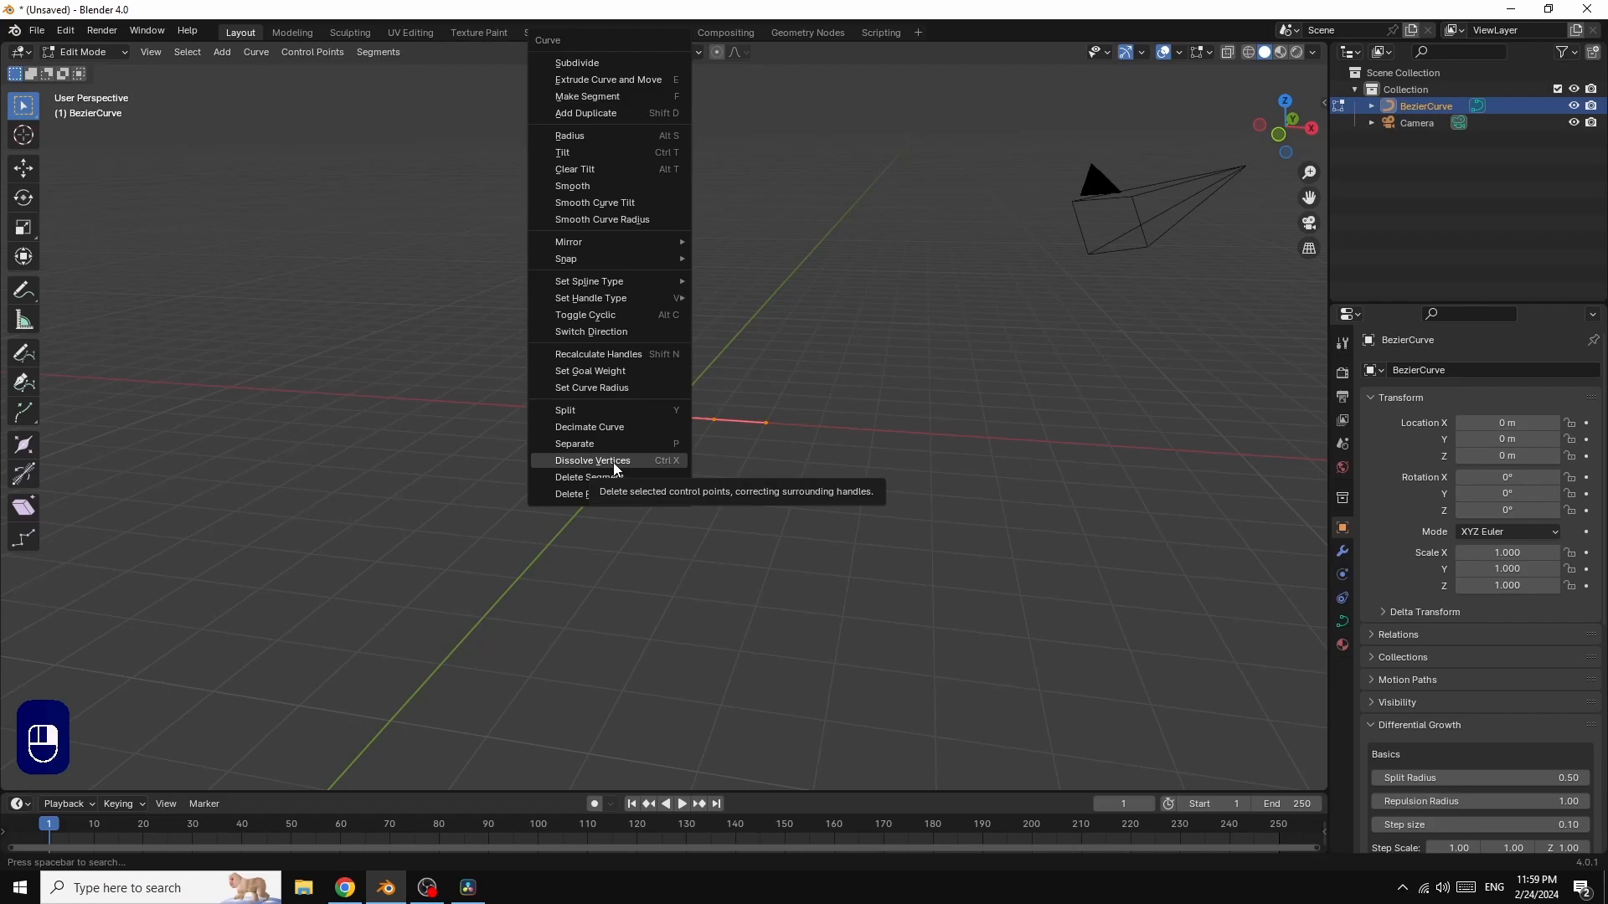
pyautogui.click(614, 462)
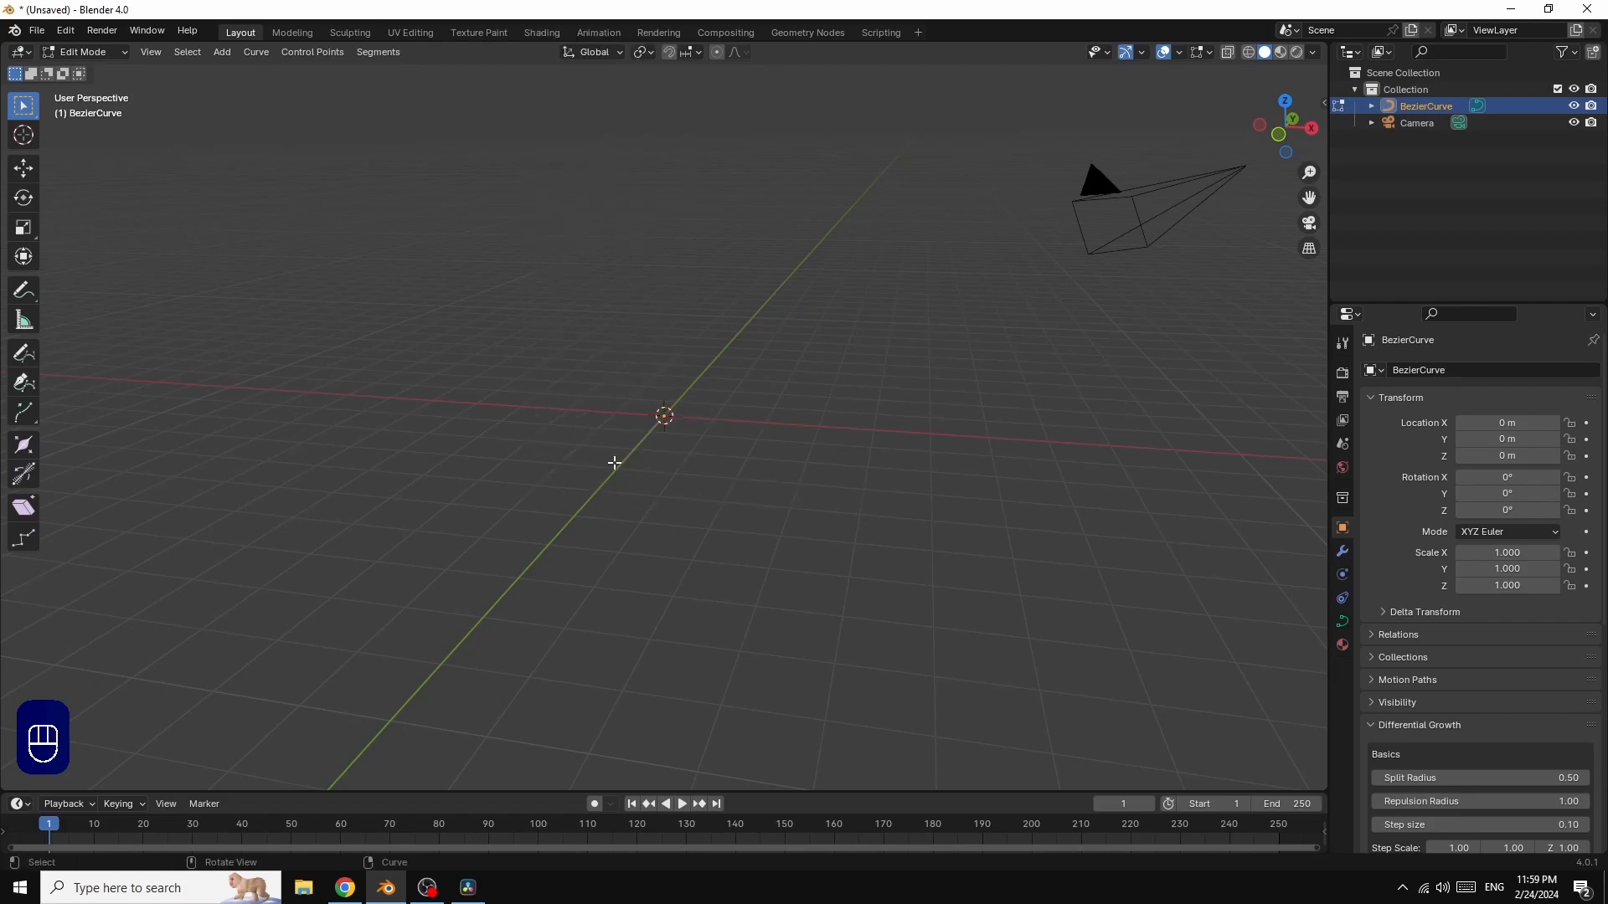
# Step: Sketch a trial script letter J freehand with the Draw tool, to one side of the origin
pyautogui.click(24, 354)
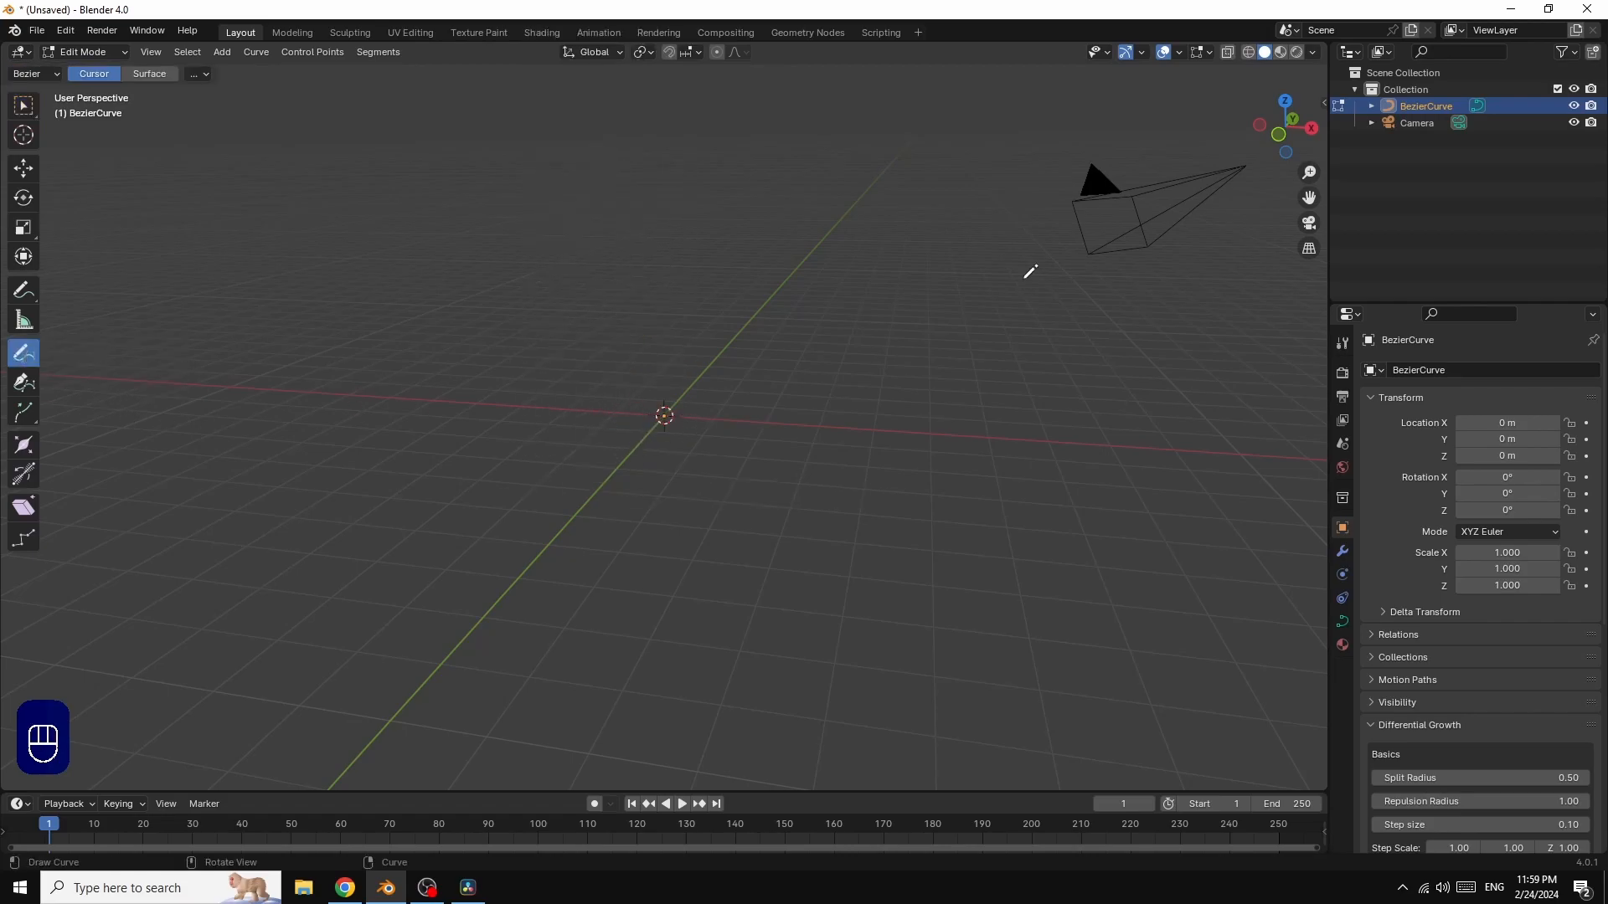
pyautogui.moveTo(1285, 131); pyautogui.dragTo(1252, 134)
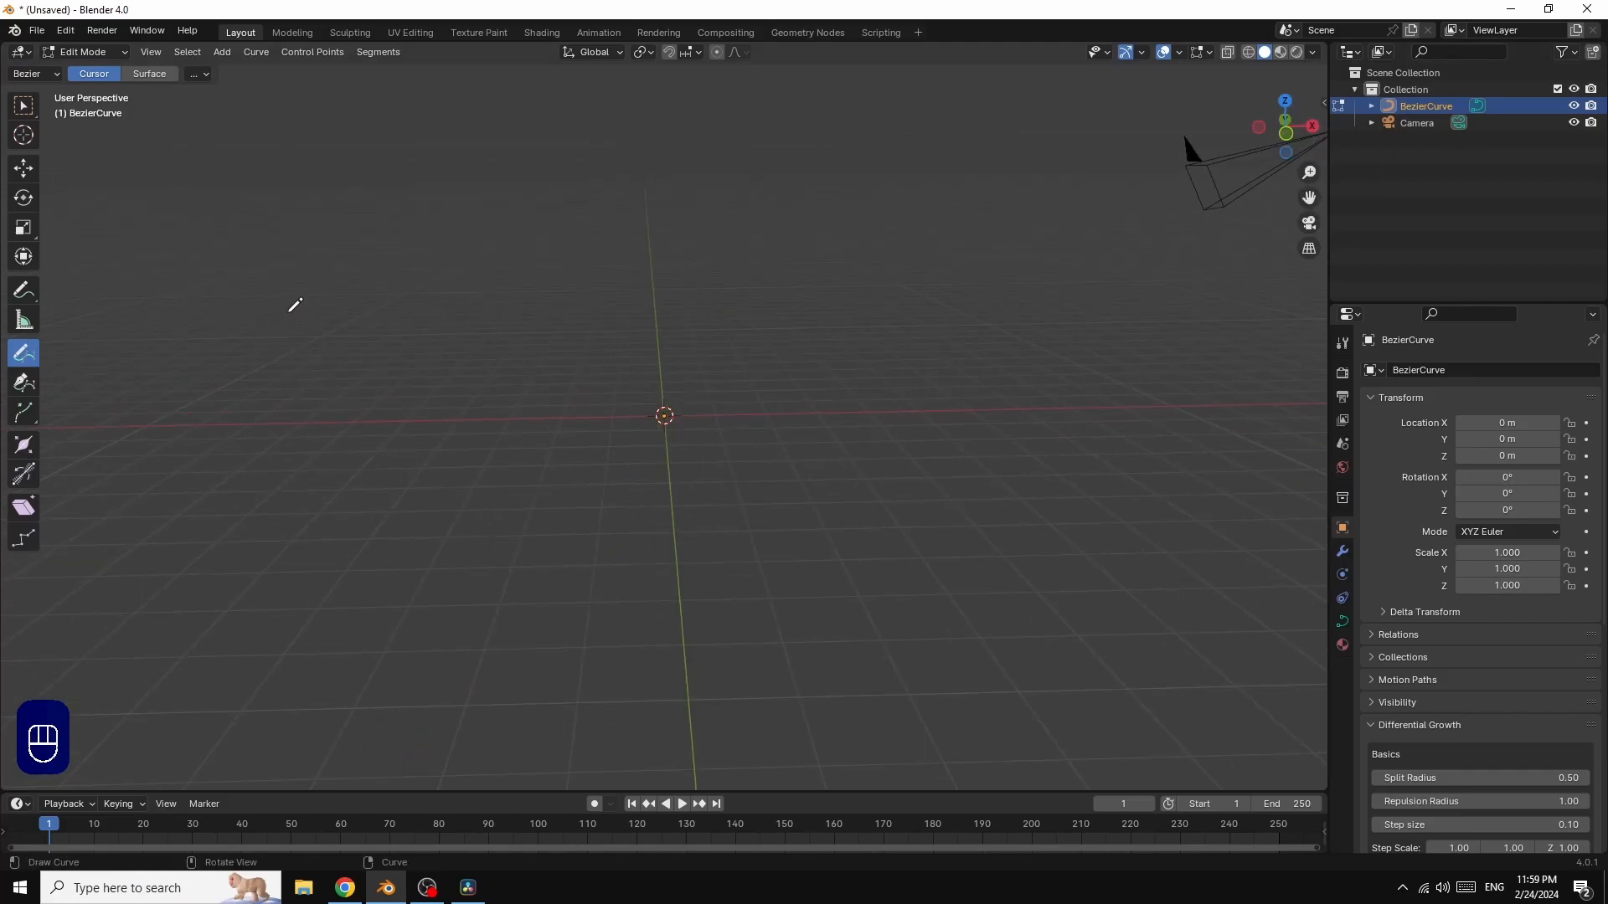
pyautogui.moveTo(239, 302)
pyautogui.mouseDown()
pyautogui.moveTo(323, 297)
pyautogui.moveTo(211, 447)
pyautogui.moveTo(293, 385)
pyautogui.mouseUp()
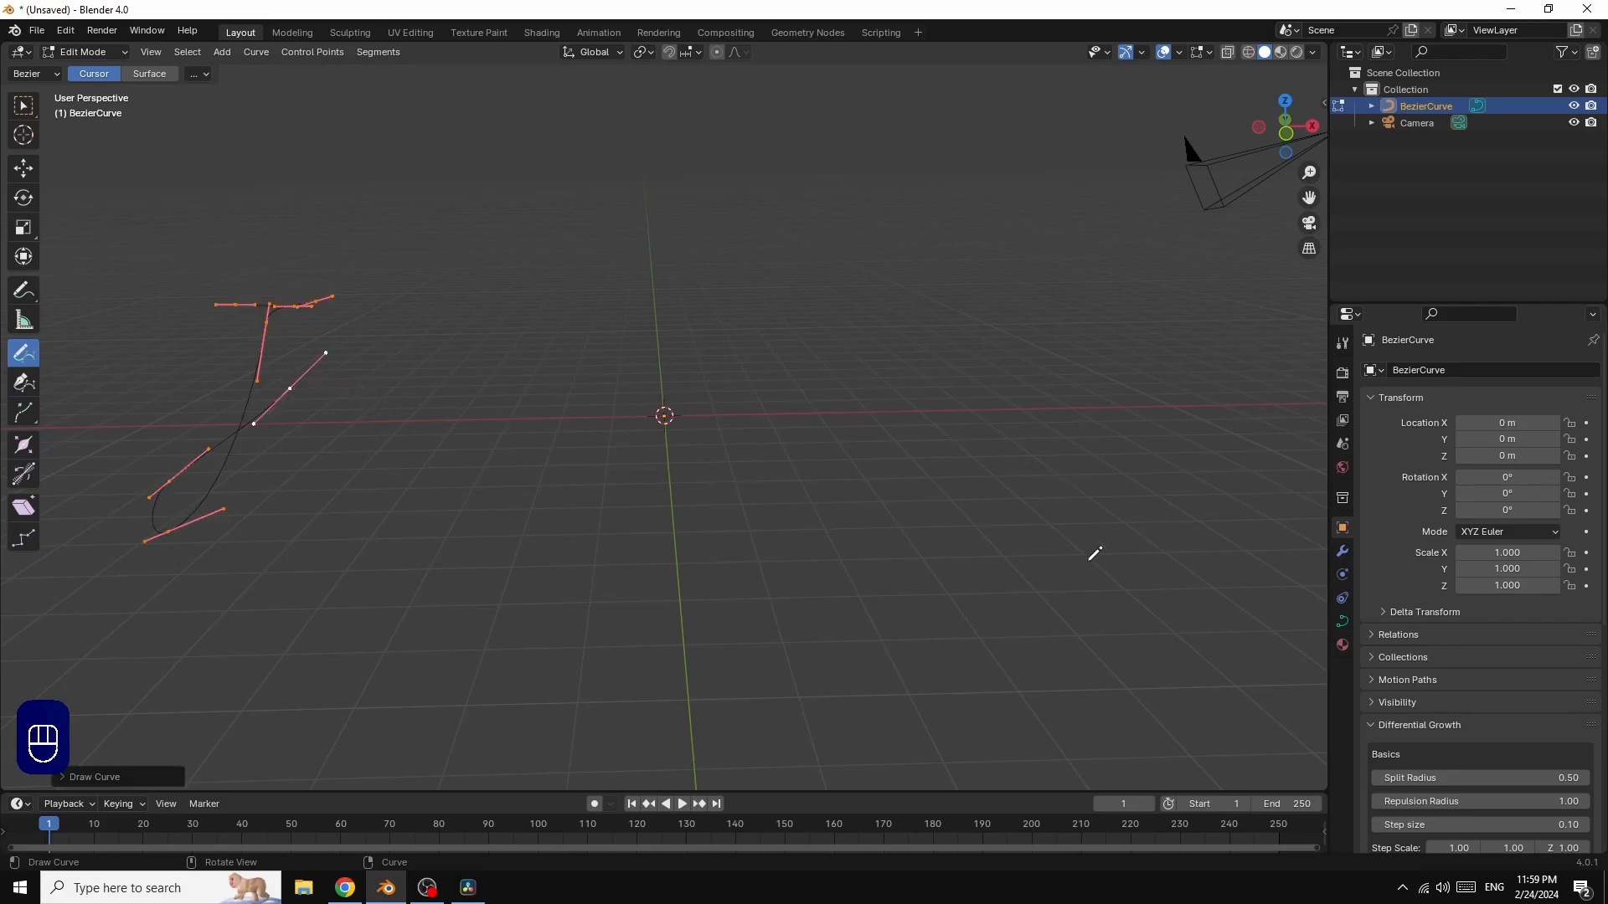
# Step: Set the curve's bevel depth to 0.11 m in its geometry settings
pyautogui.click(1342, 623)
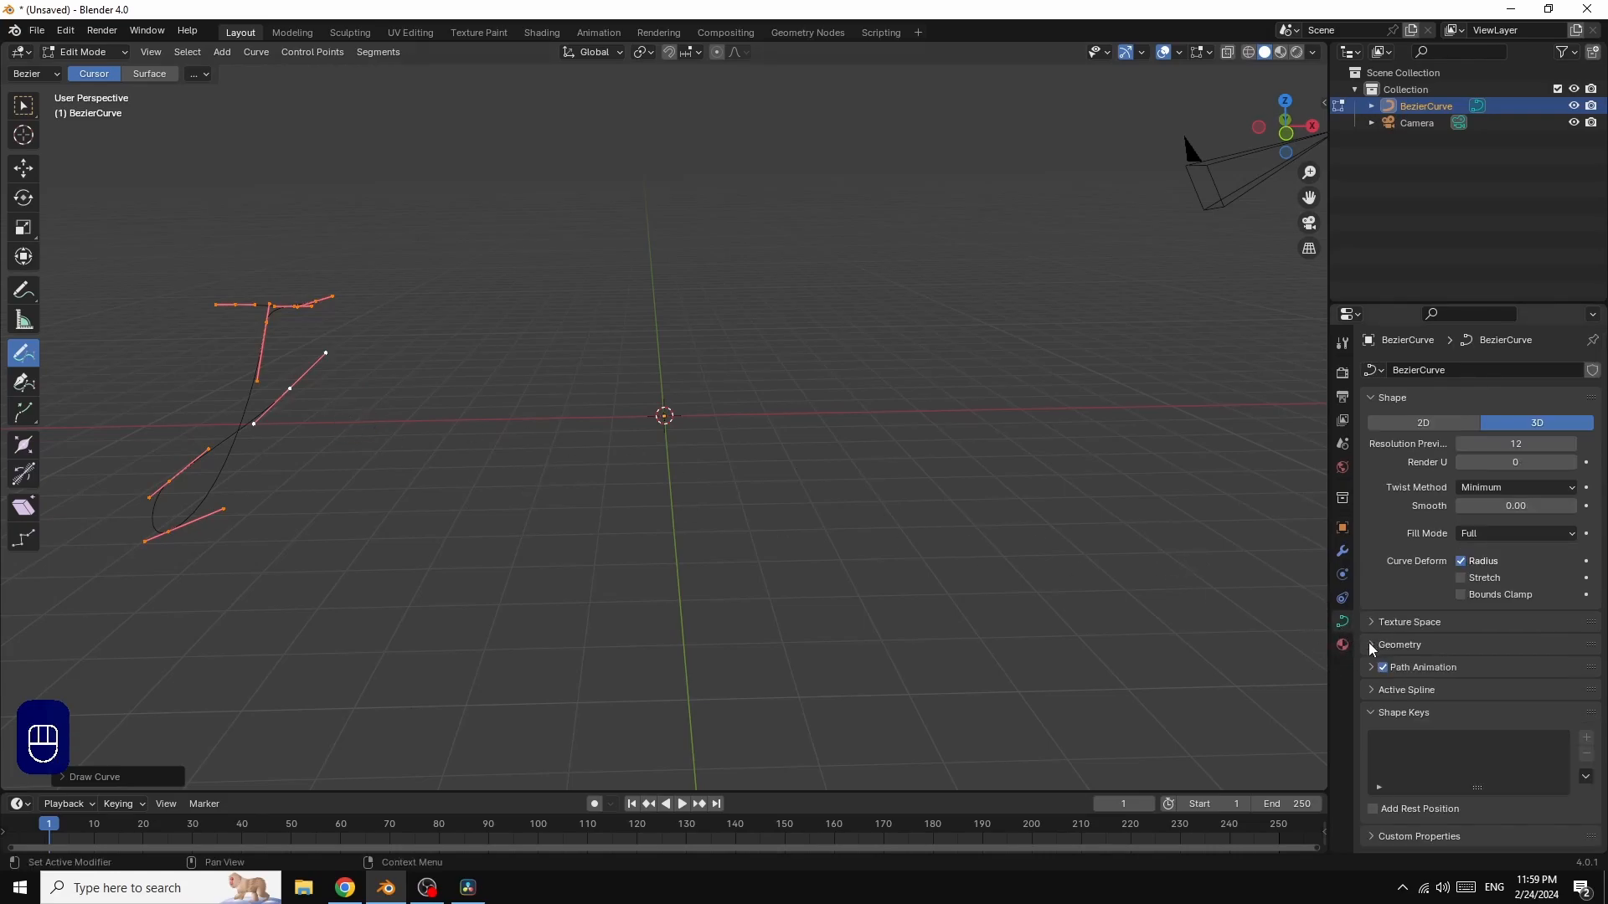
pyautogui.click(1370, 643)
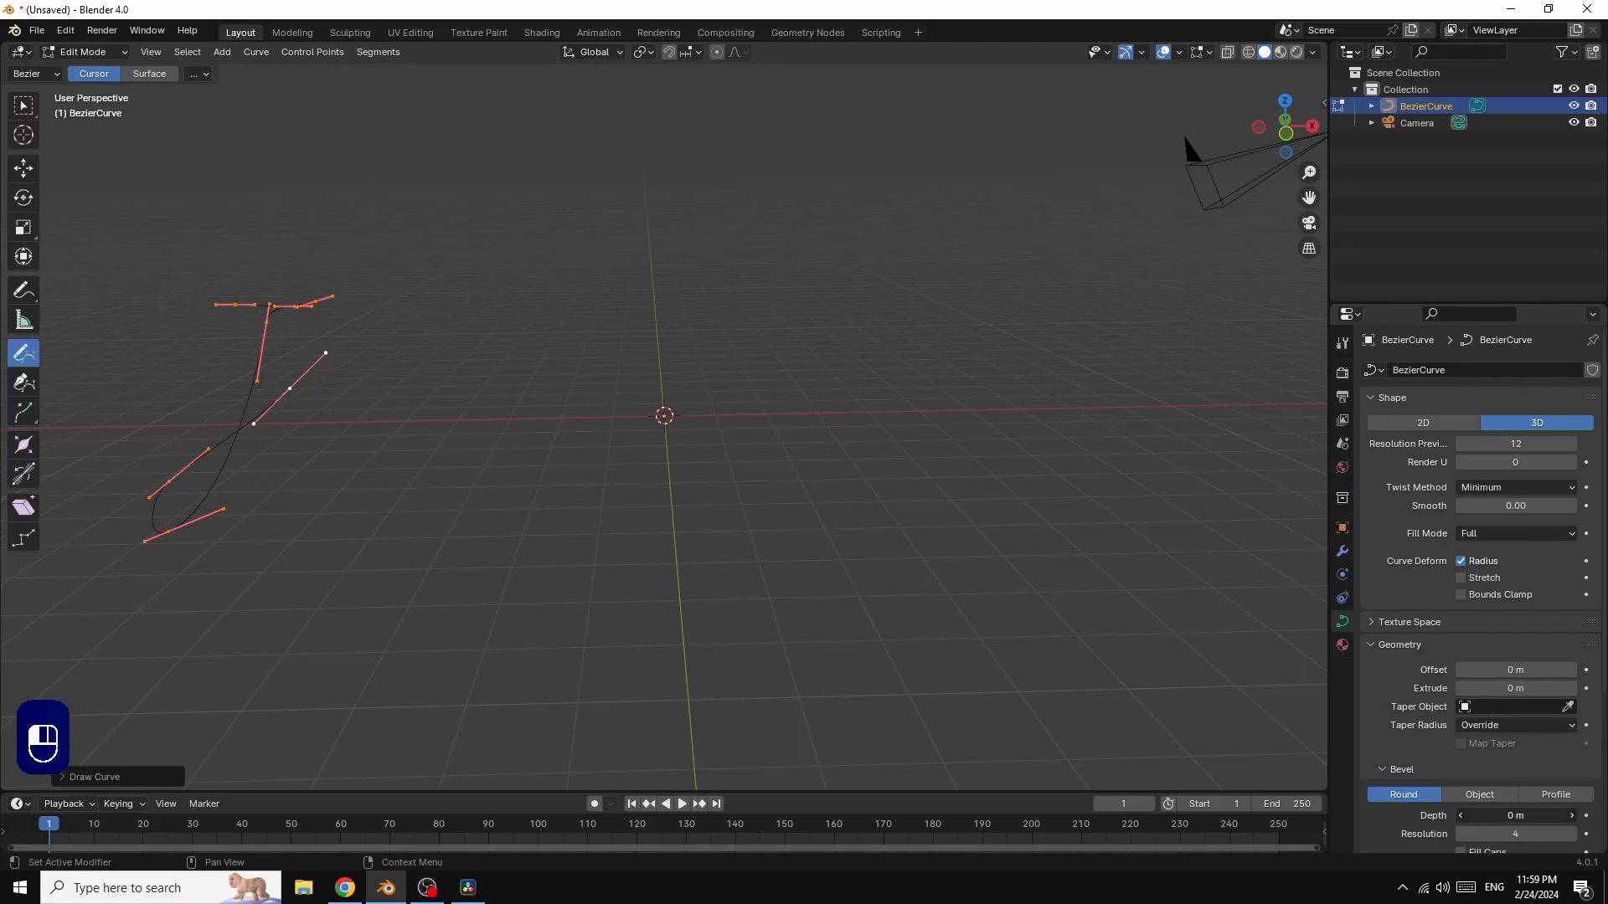
pyautogui.moveTo(1516, 816)
pyautogui.mouseDown()
pyautogui.moveTo(1571, 816)
pyautogui.moveTo(1545, 816)
pyautogui.mouseUp()
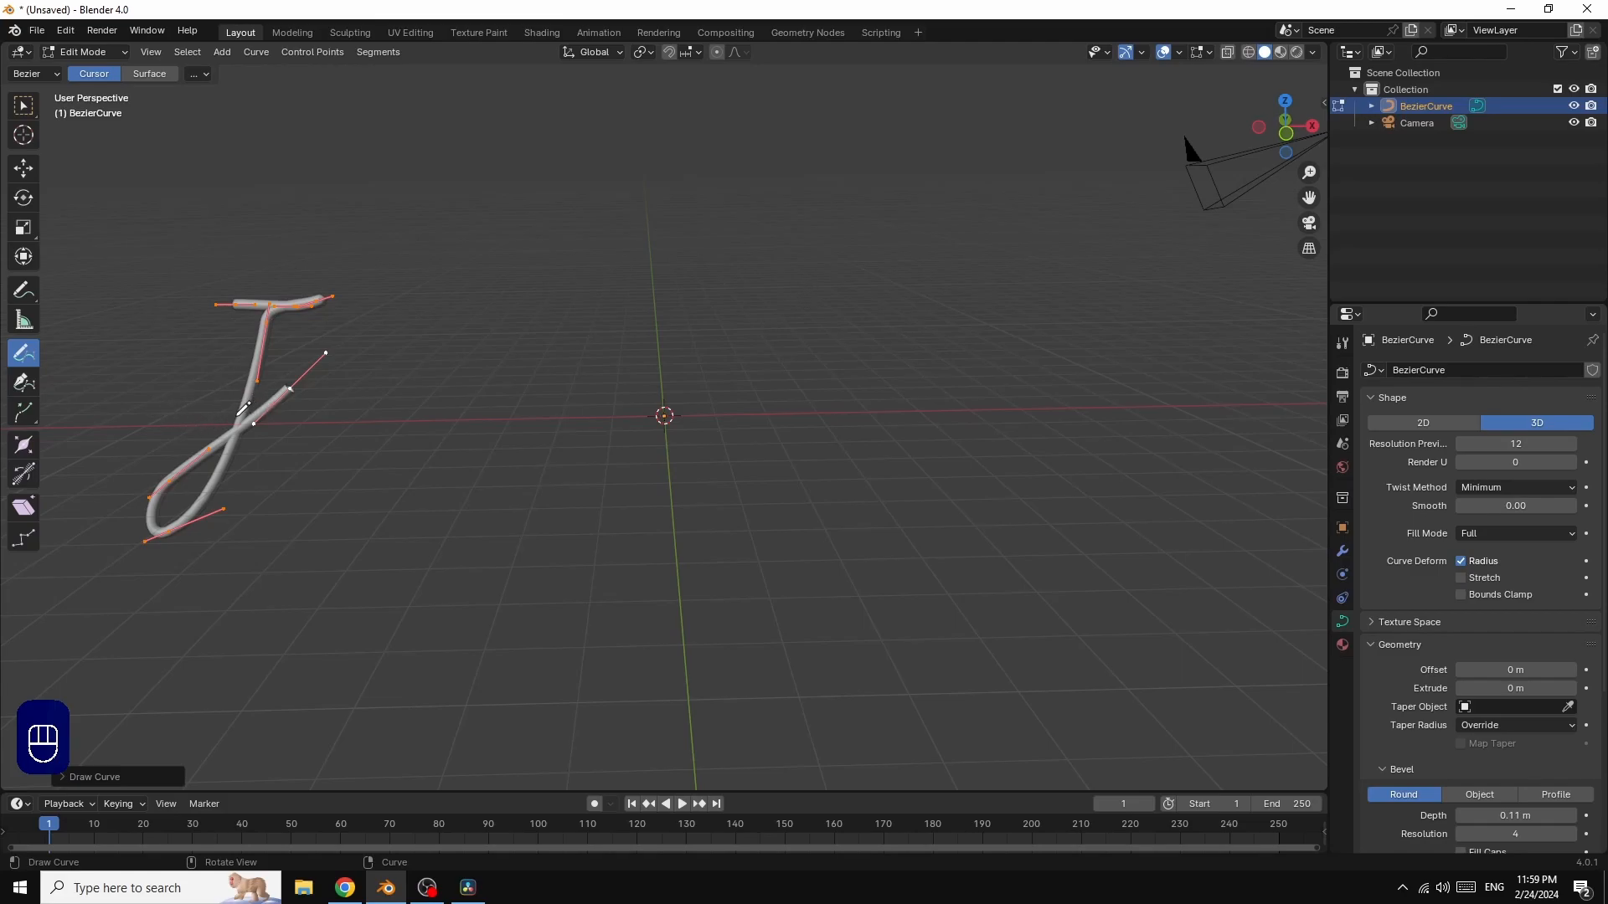
# Step: Dissolve the trial letter J and draw "Just for you" freehand, trailing into a heart, with a separate crossbar on the t
pyautogui.rightClick(240, 414)
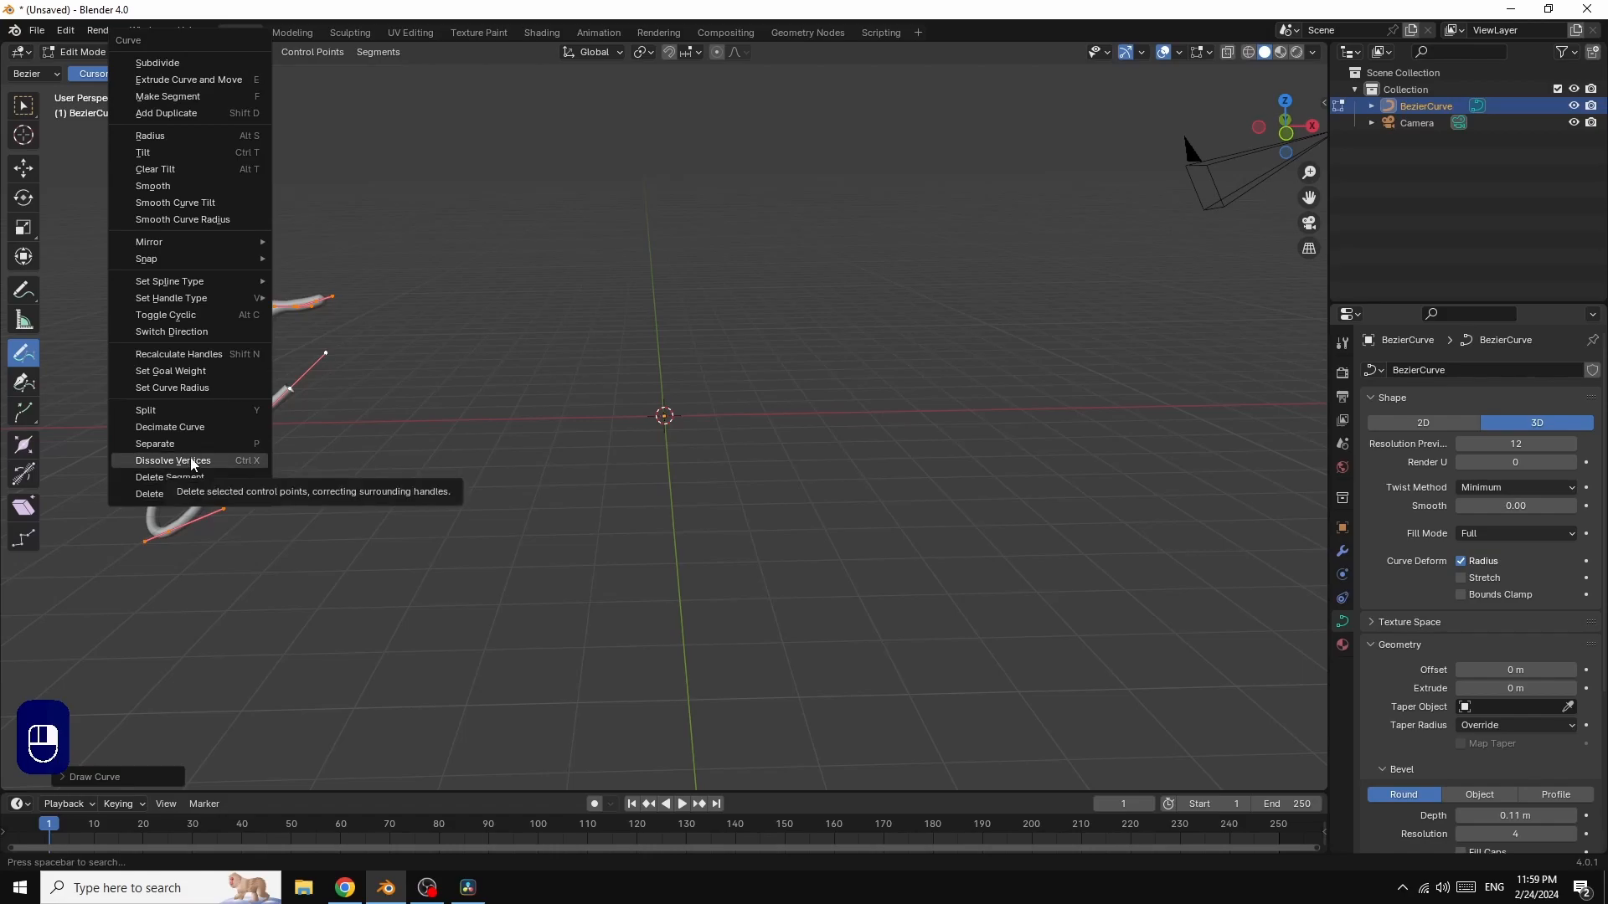
pyautogui.click(191, 461)
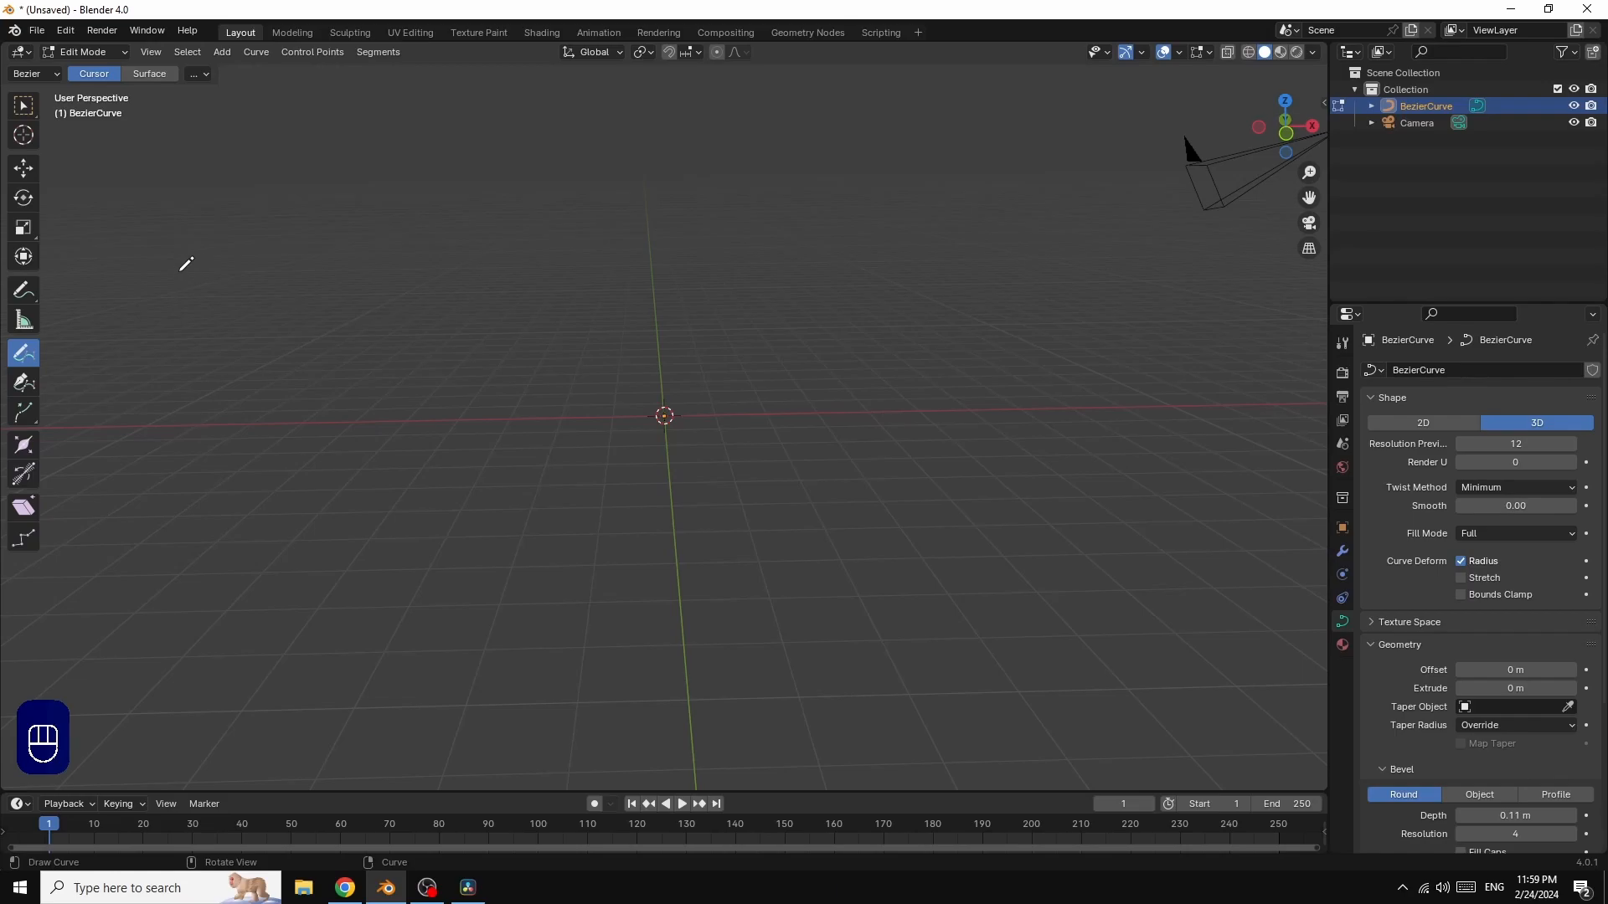
pyautogui.moveTo(179, 268)
pyautogui.mouseDown()
pyautogui.moveTo(278, 254)
pyautogui.moveTo(187, 438)
pyautogui.moveTo(97, 546)
pyautogui.moveTo(204, 402)
pyautogui.moveTo(260, 375)
pyautogui.moveTo(249, 408)
pyautogui.moveTo(297, 368)
pyautogui.moveTo(312, 409)
pyautogui.moveTo(341, 357)
pyautogui.moveTo(335, 404)
pyautogui.moveTo(379, 385)
pyautogui.moveTo(427, 261)
pyautogui.moveTo(395, 394)
pyautogui.moveTo(460, 406)
pyautogui.moveTo(506, 355)
pyautogui.moveTo(527, 257)
pyautogui.moveTo(493, 394)
pyautogui.moveTo(400, 557)
pyautogui.moveTo(560, 348)
pyautogui.moveTo(536, 377)
pyautogui.moveTo(581, 384)
pyautogui.moveTo(567, 346)
pyautogui.moveTo(624, 327)
pyautogui.moveTo(655, 329)
pyautogui.moveTo(655, 393)
pyautogui.moveTo(703, 401)
pyautogui.moveTo(752, 398)
pyautogui.moveTo(774, 339)
pyautogui.moveTo(758, 376)
pyautogui.moveTo(782, 394)
pyautogui.moveTo(835, 336)
pyautogui.moveTo(795, 410)
pyautogui.moveTo(674, 536)
pyautogui.moveTo(879, 345)
pyautogui.moveTo(867, 392)
pyautogui.moveTo(915, 359)
pyautogui.moveTo(886, 339)
pyautogui.moveTo(955, 339)
pyautogui.moveTo(934, 381)
pyautogui.moveTo(971, 383)
pyautogui.moveTo(999, 337)
pyautogui.moveTo(984, 408)
pyautogui.moveTo(1120, 400)
pyautogui.moveTo(1156, 419)
pyautogui.moveTo(1095, 502)
pyautogui.moveTo(959, 506)
pyautogui.moveTo(889, 556)
pyautogui.moveTo(875, 707)
pyautogui.moveTo(587, 595)
pyautogui.moveTo(598, 546)
pyautogui.moveTo(637, 591)
pyautogui.moveTo(666, 563)
pyautogui.moveTo(665, 663)
pyautogui.mouseUp()
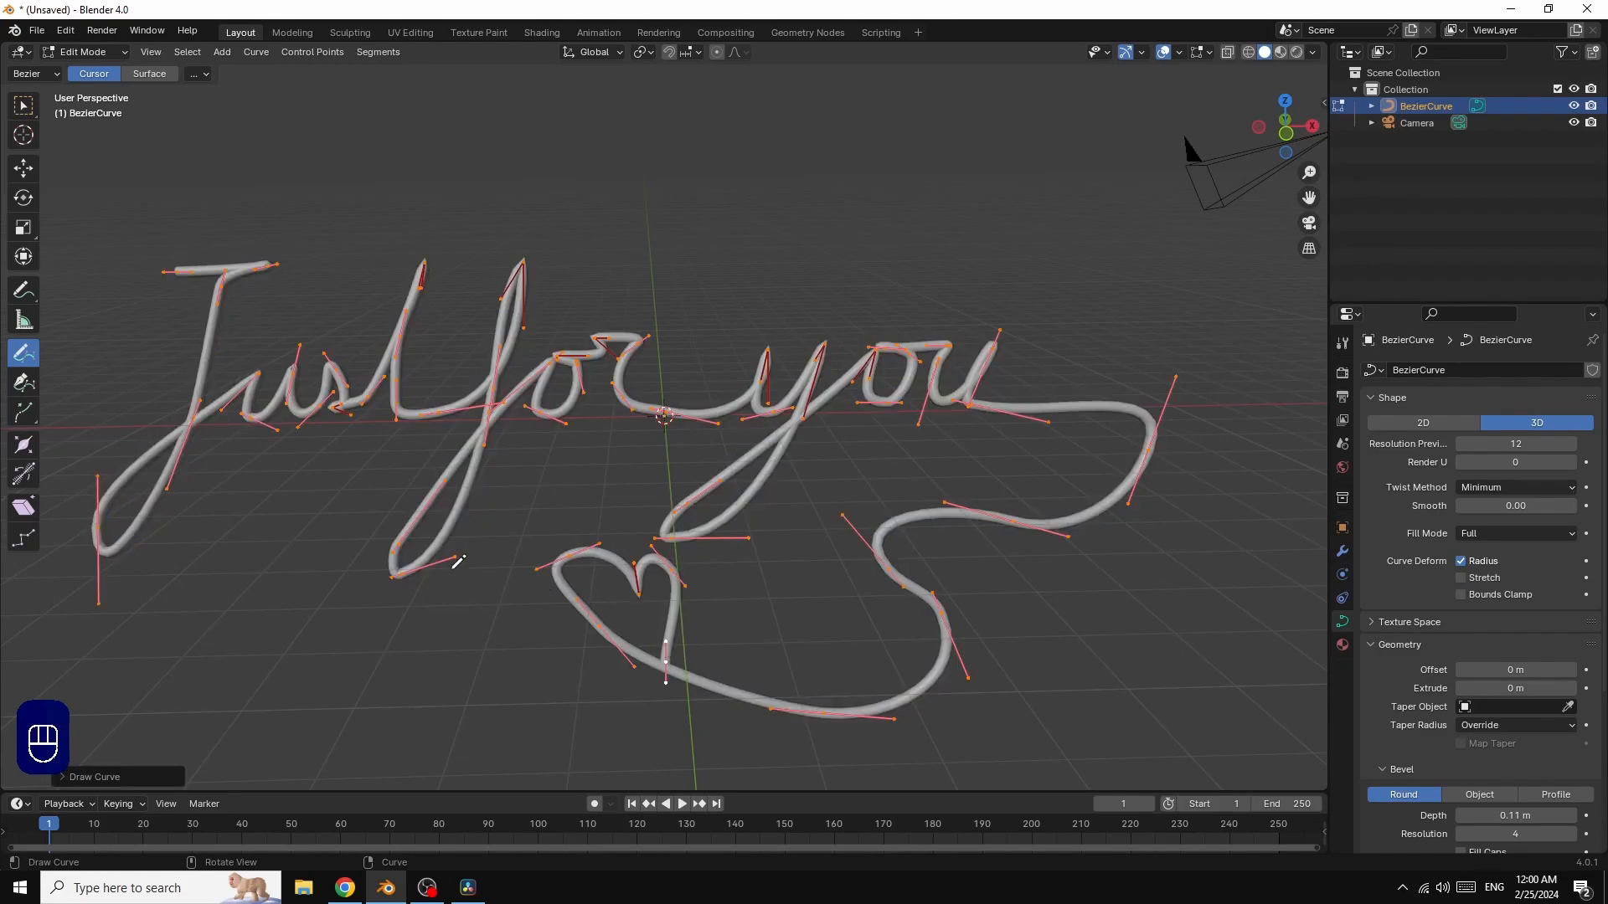
pyautogui.moveTo(358, 294); pyautogui.dragTo(459, 291)
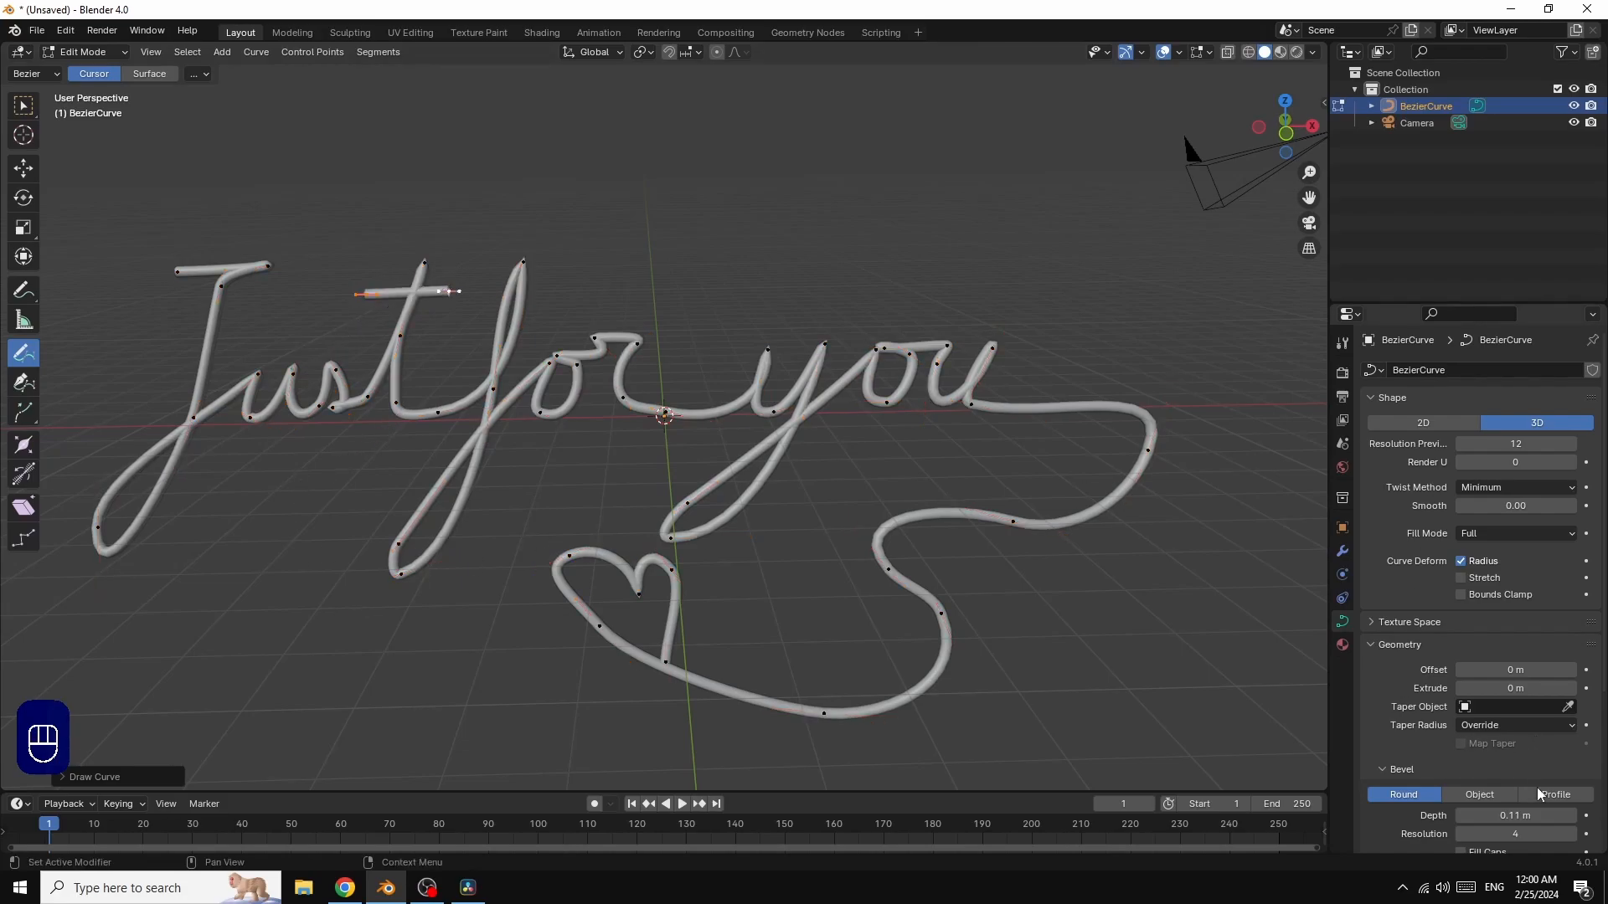
# Step: Set the lettering's bevel depth to 0.06 m and its extrude to 0.01 m
pyautogui.moveTo(1522, 818); pyautogui.dragTo(1497, 818)
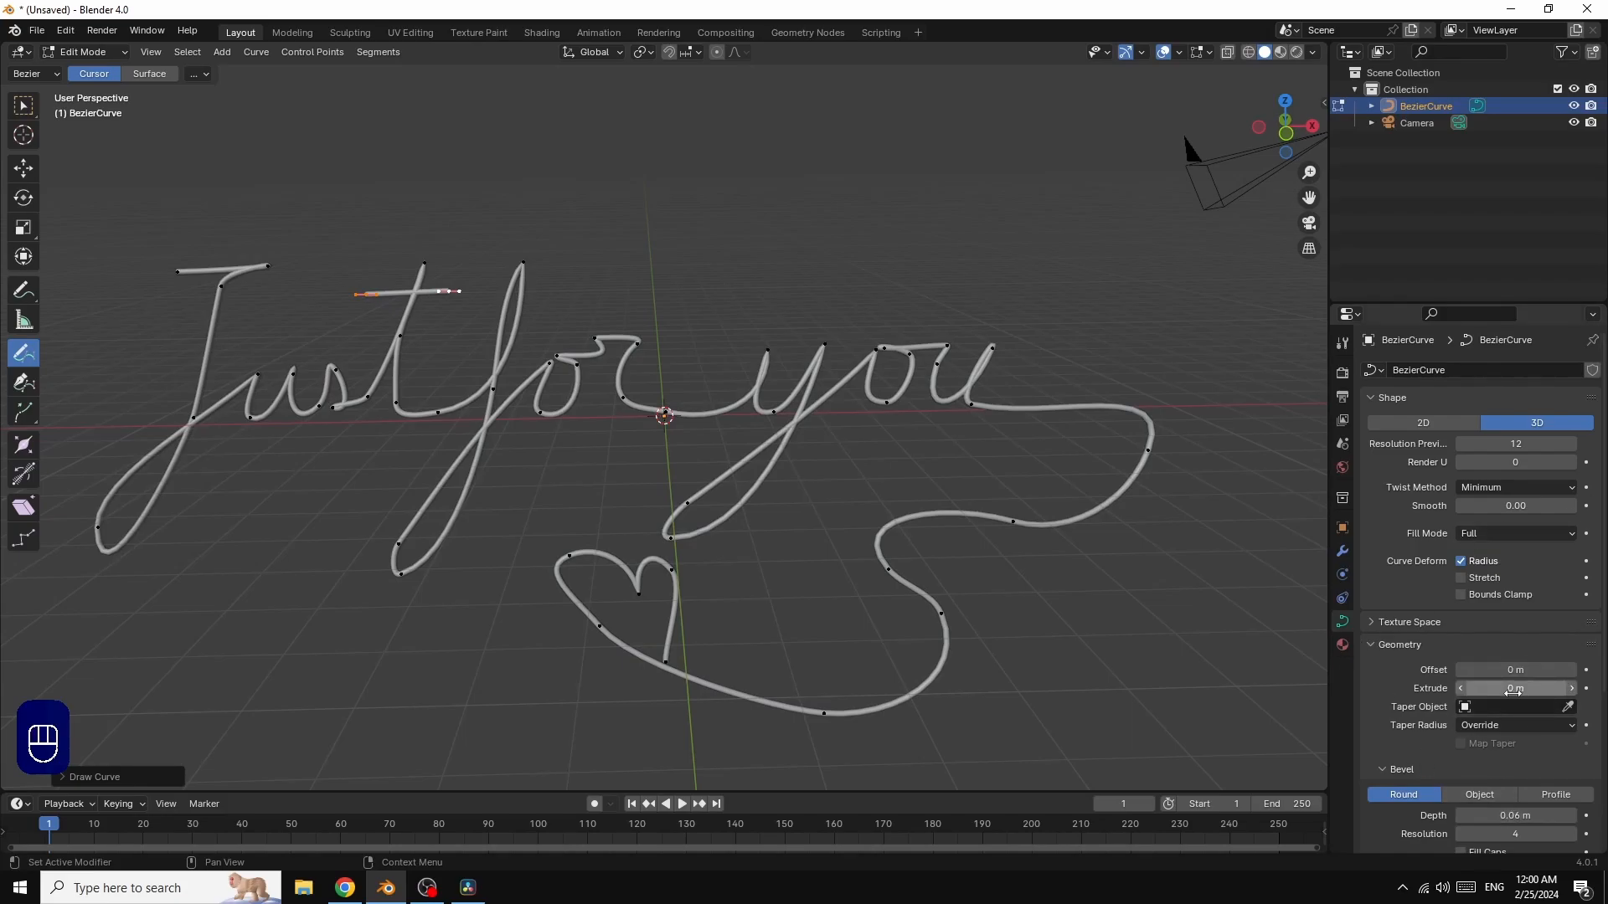
pyautogui.moveTo(1511, 688)
pyautogui.mouseDown()
pyautogui.moveTo(1529, 688)
pyautogui.moveTo(1490, 688)
pyautogui.mouseUp()
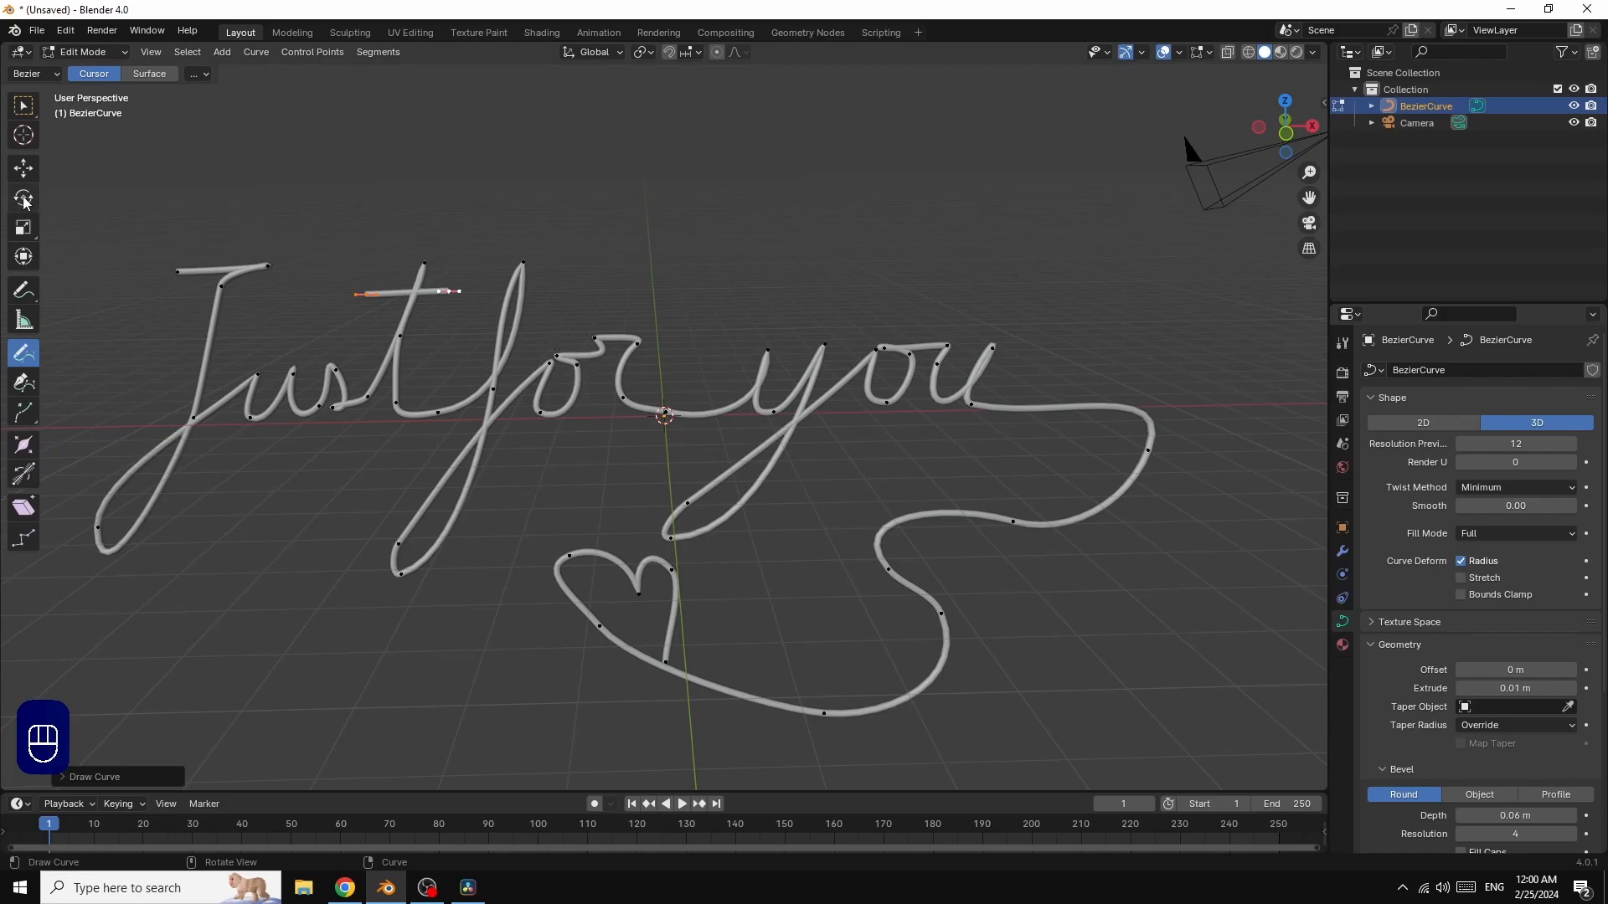
# Step: Move the control point at the top of the o in "for" by about 0.12 m, then clear the selection
pyautogui.click(23, 170)
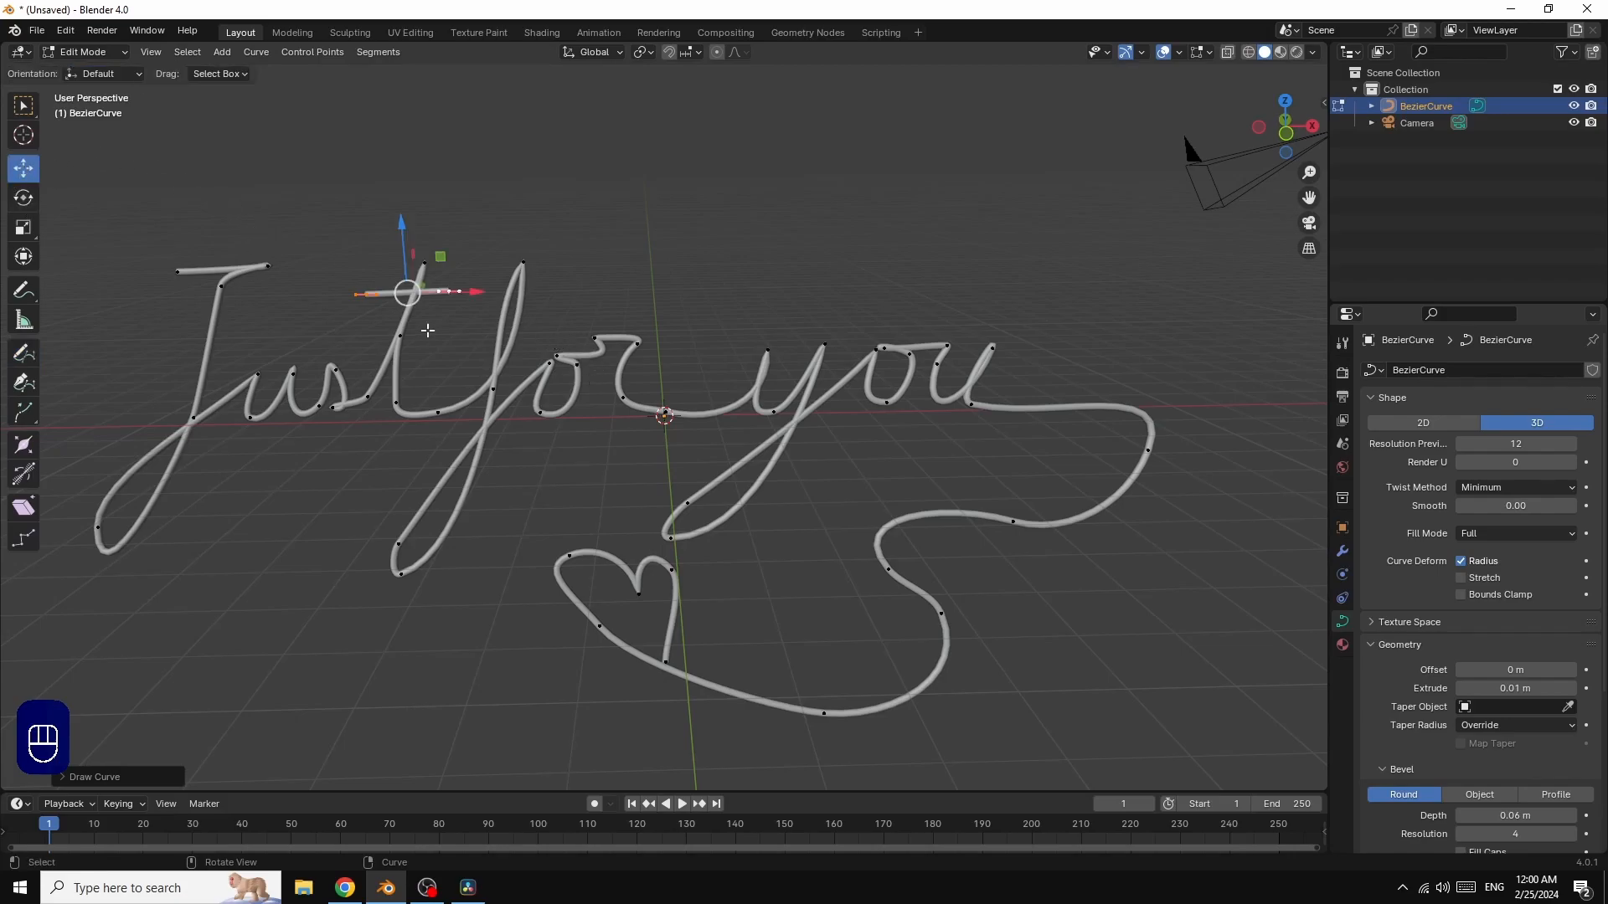
pyautogui.click(555, 358)
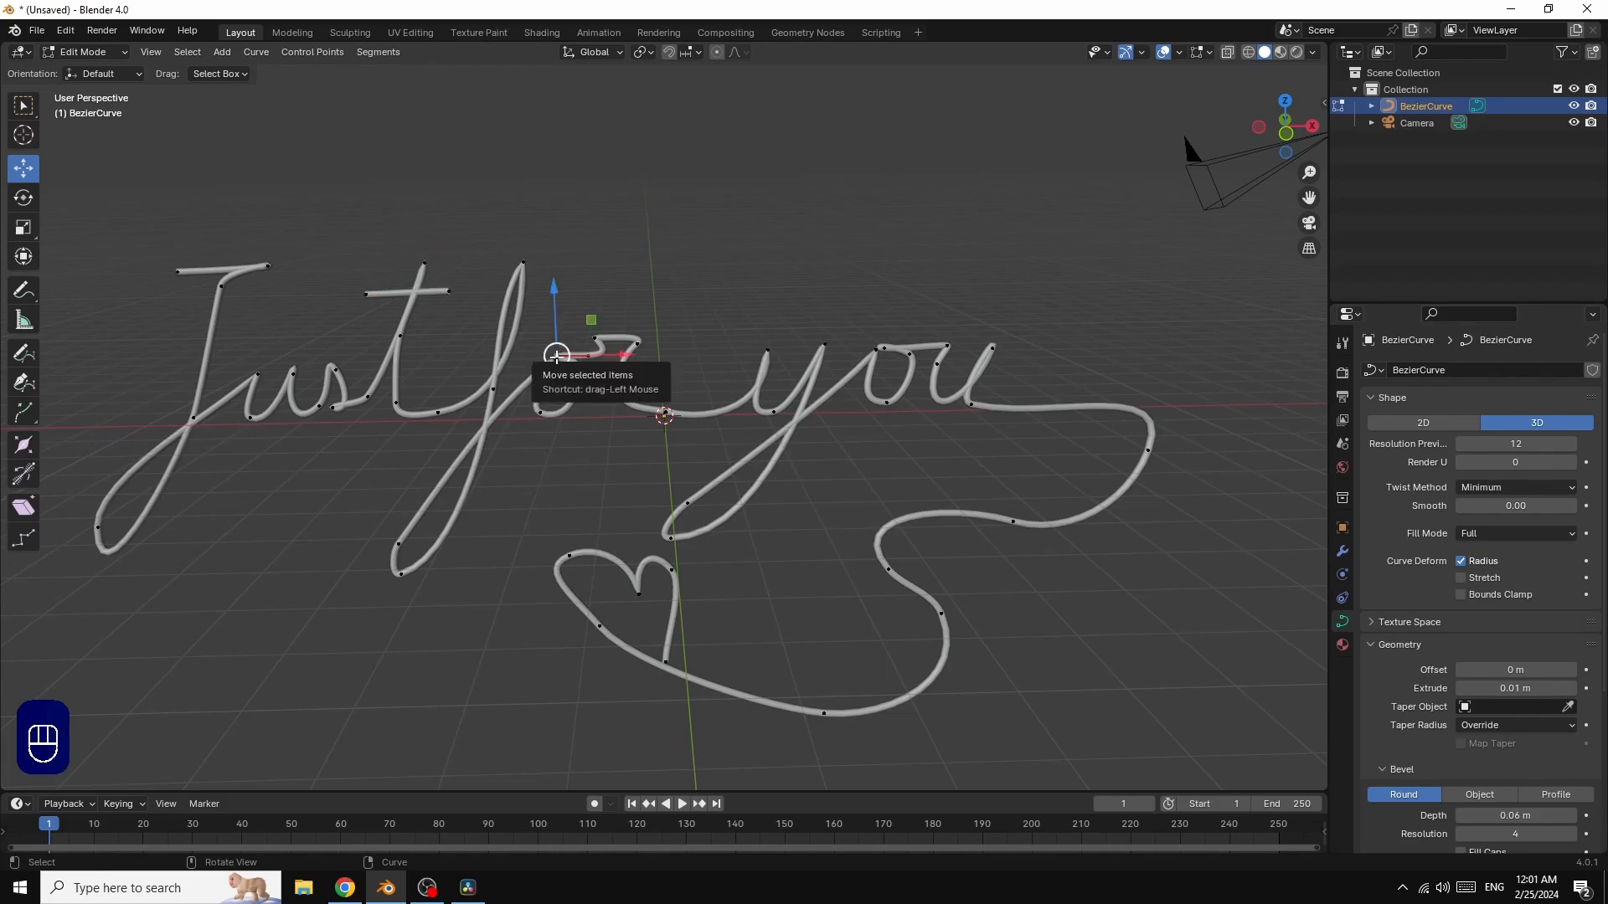
pyautogui.press('g')
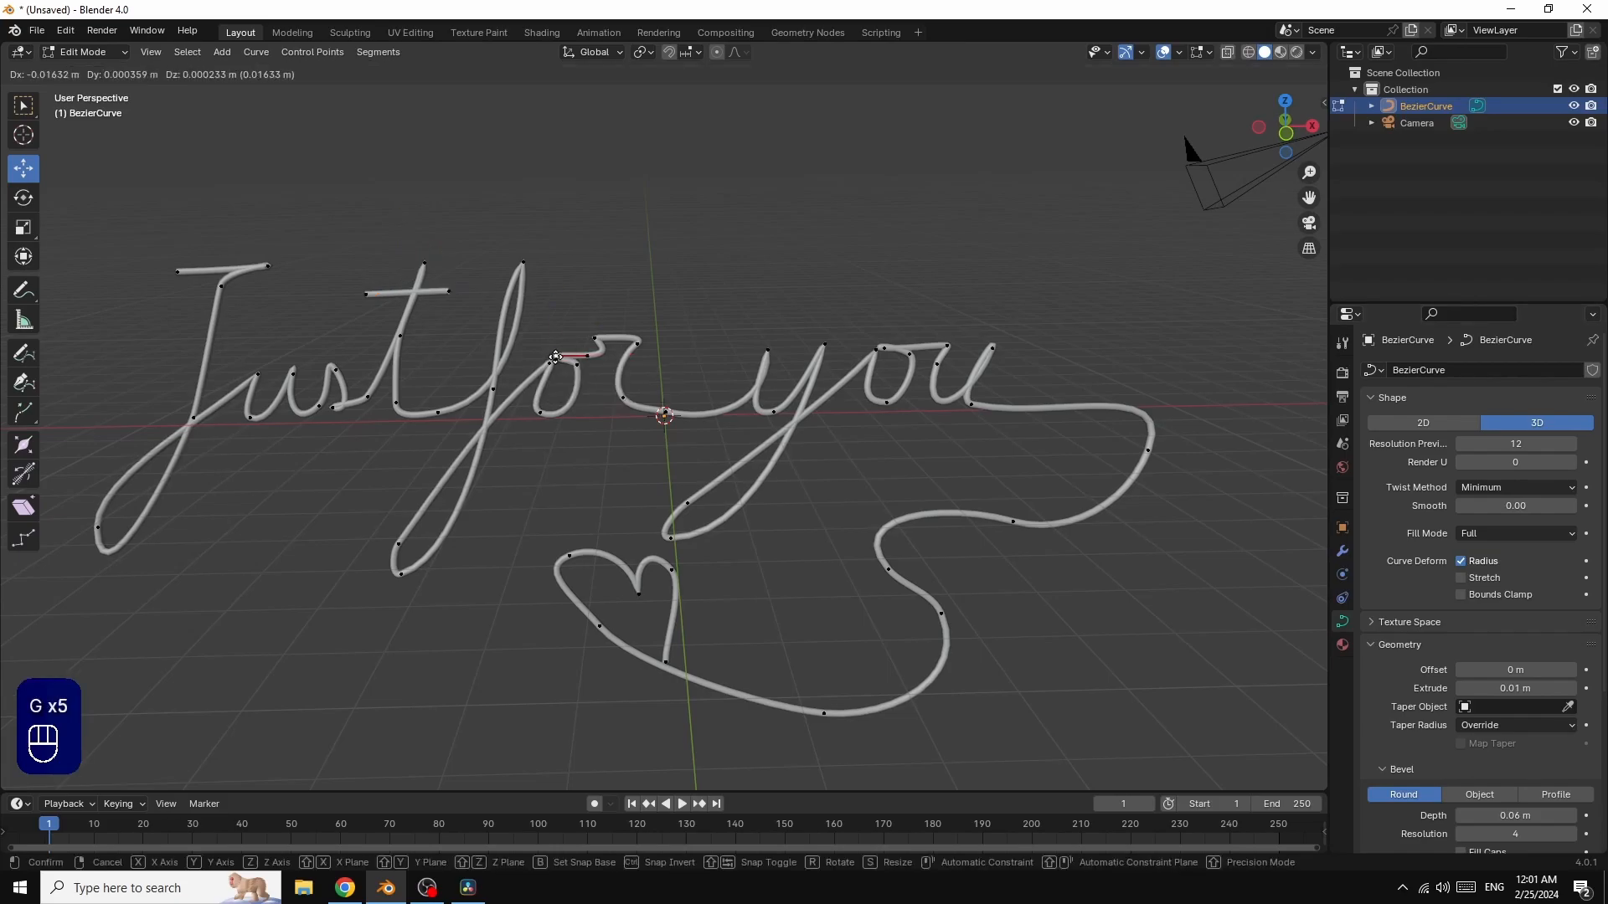
pyautogui.press('g')
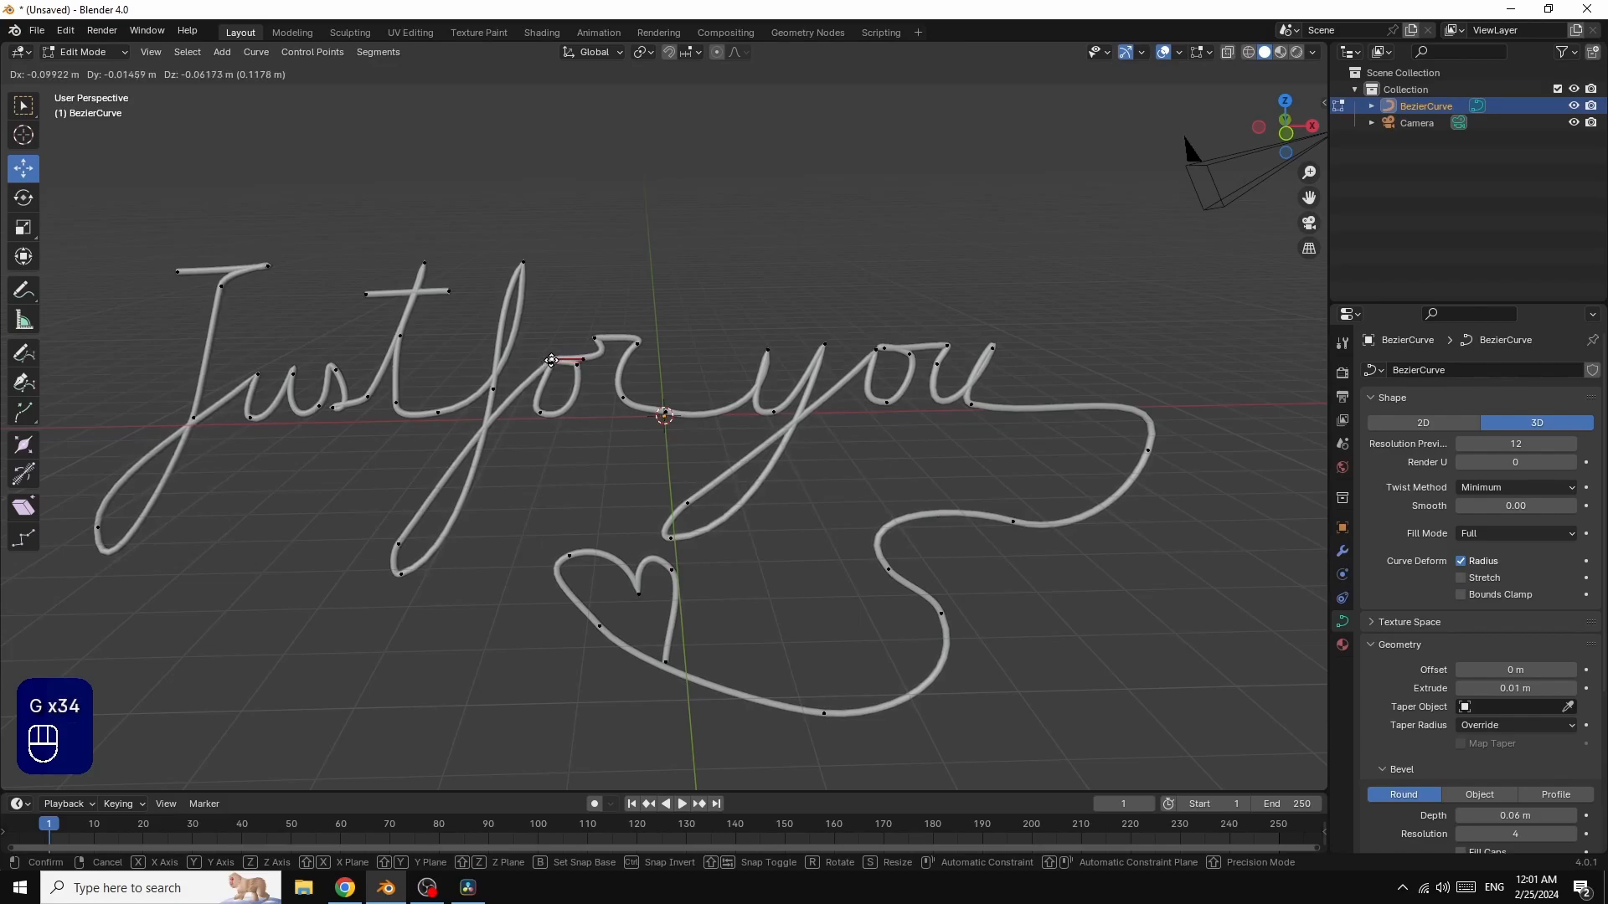
pyautogui.click(551, 360)
pyautogui.click(615, 233)
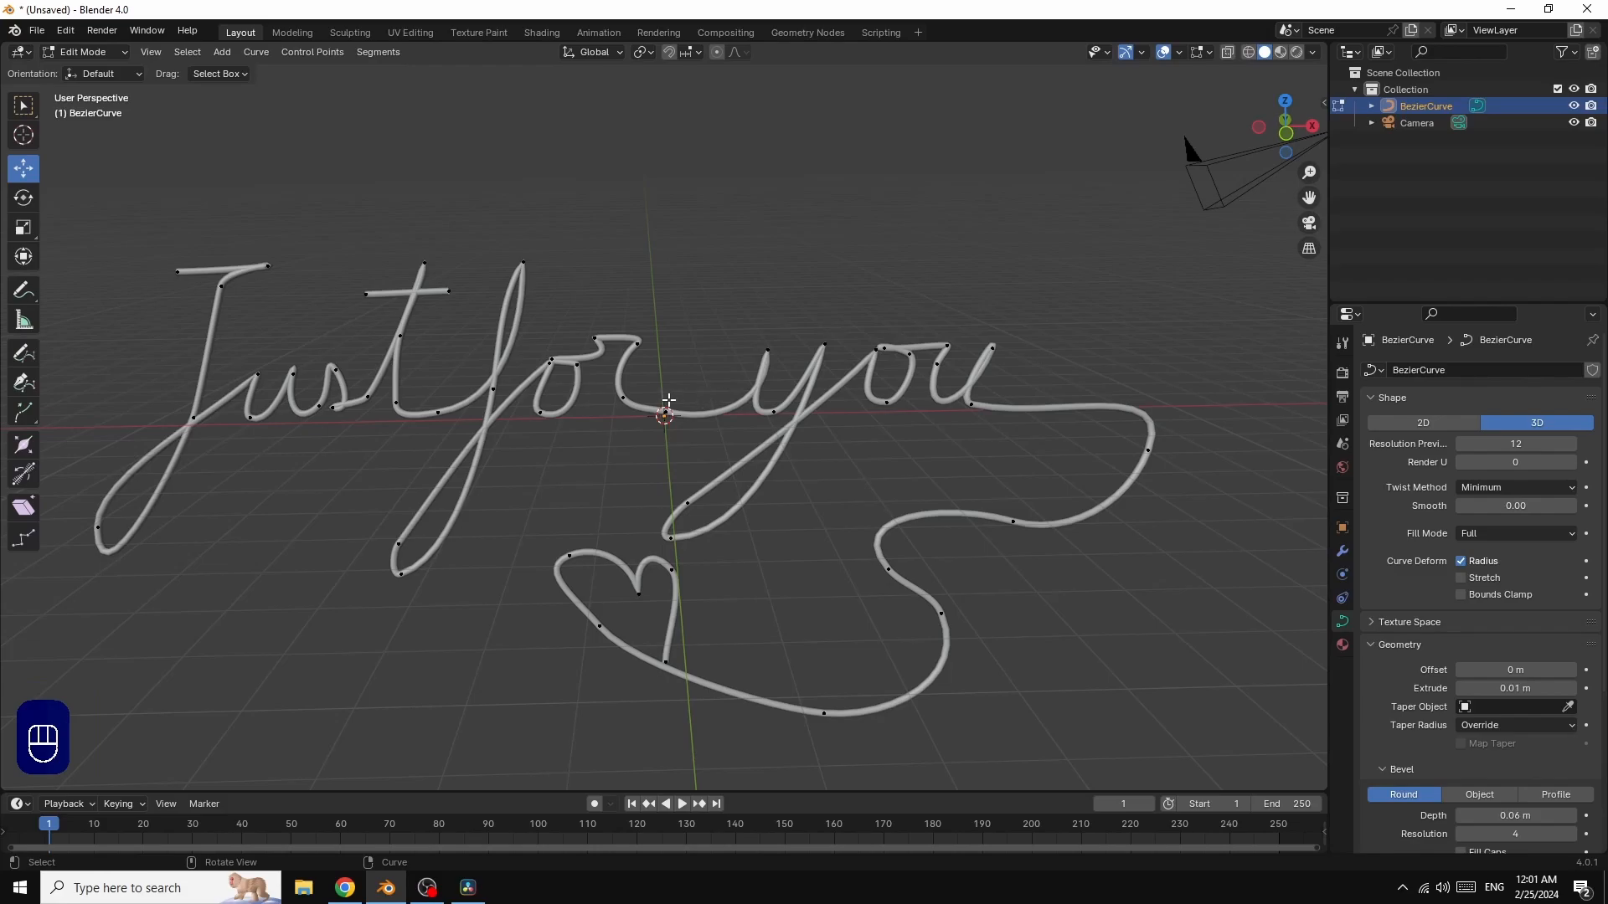
# Step: Adjust three baseline control points of the u and s in "Just", lowering the points around the s slightly
pyautogui.click(335, 406)
pyautogui.press('g')
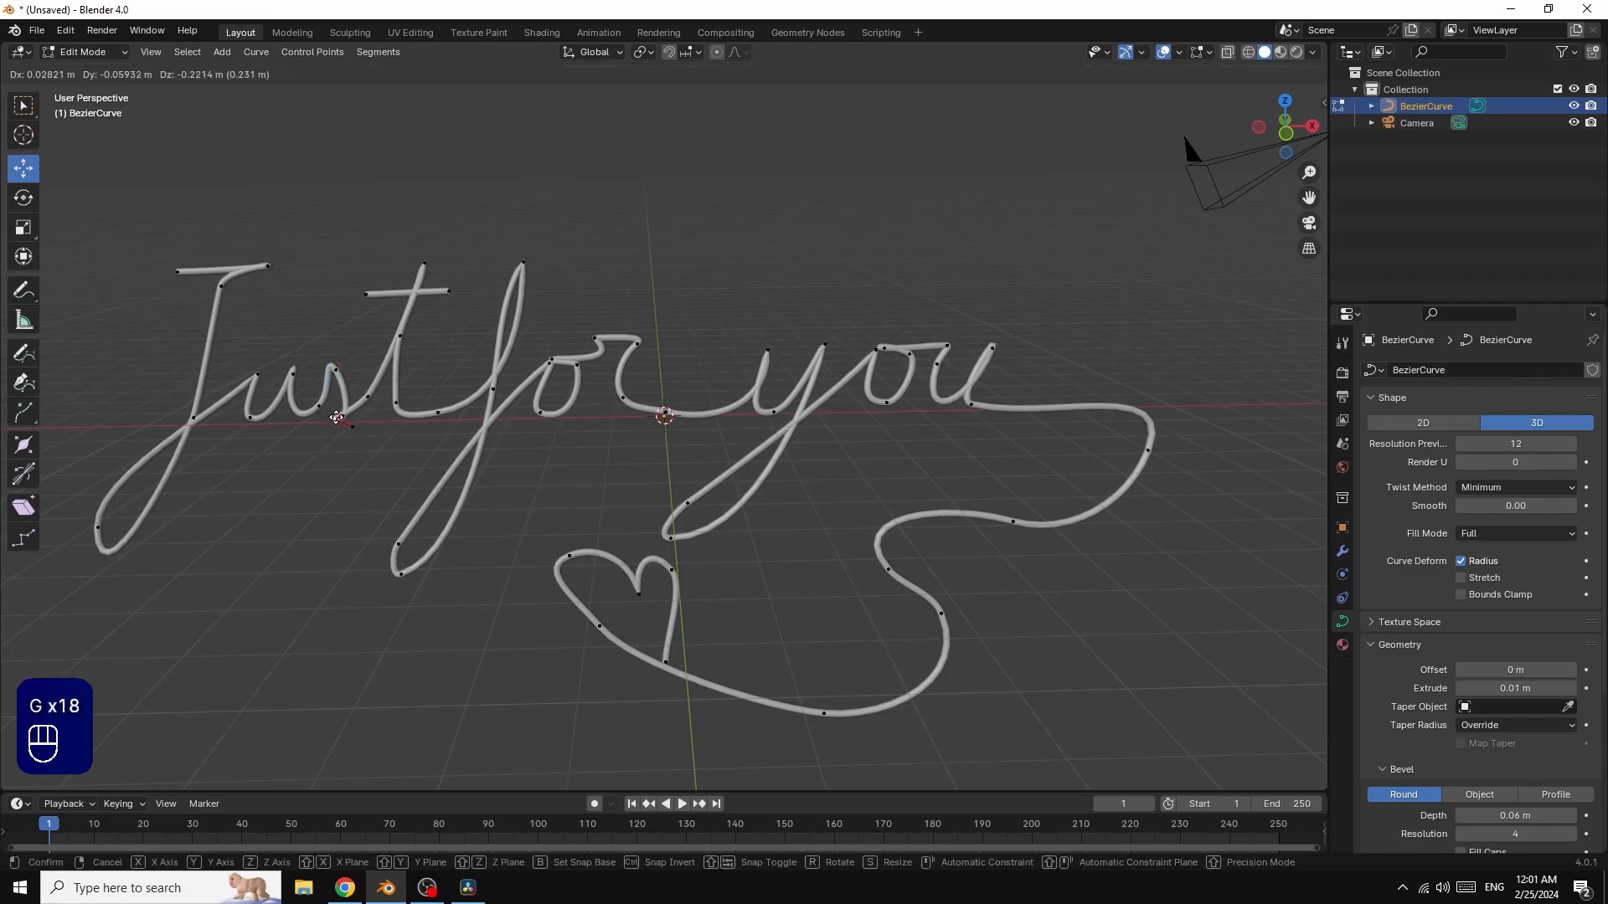
pyautogui.click(336, 418)
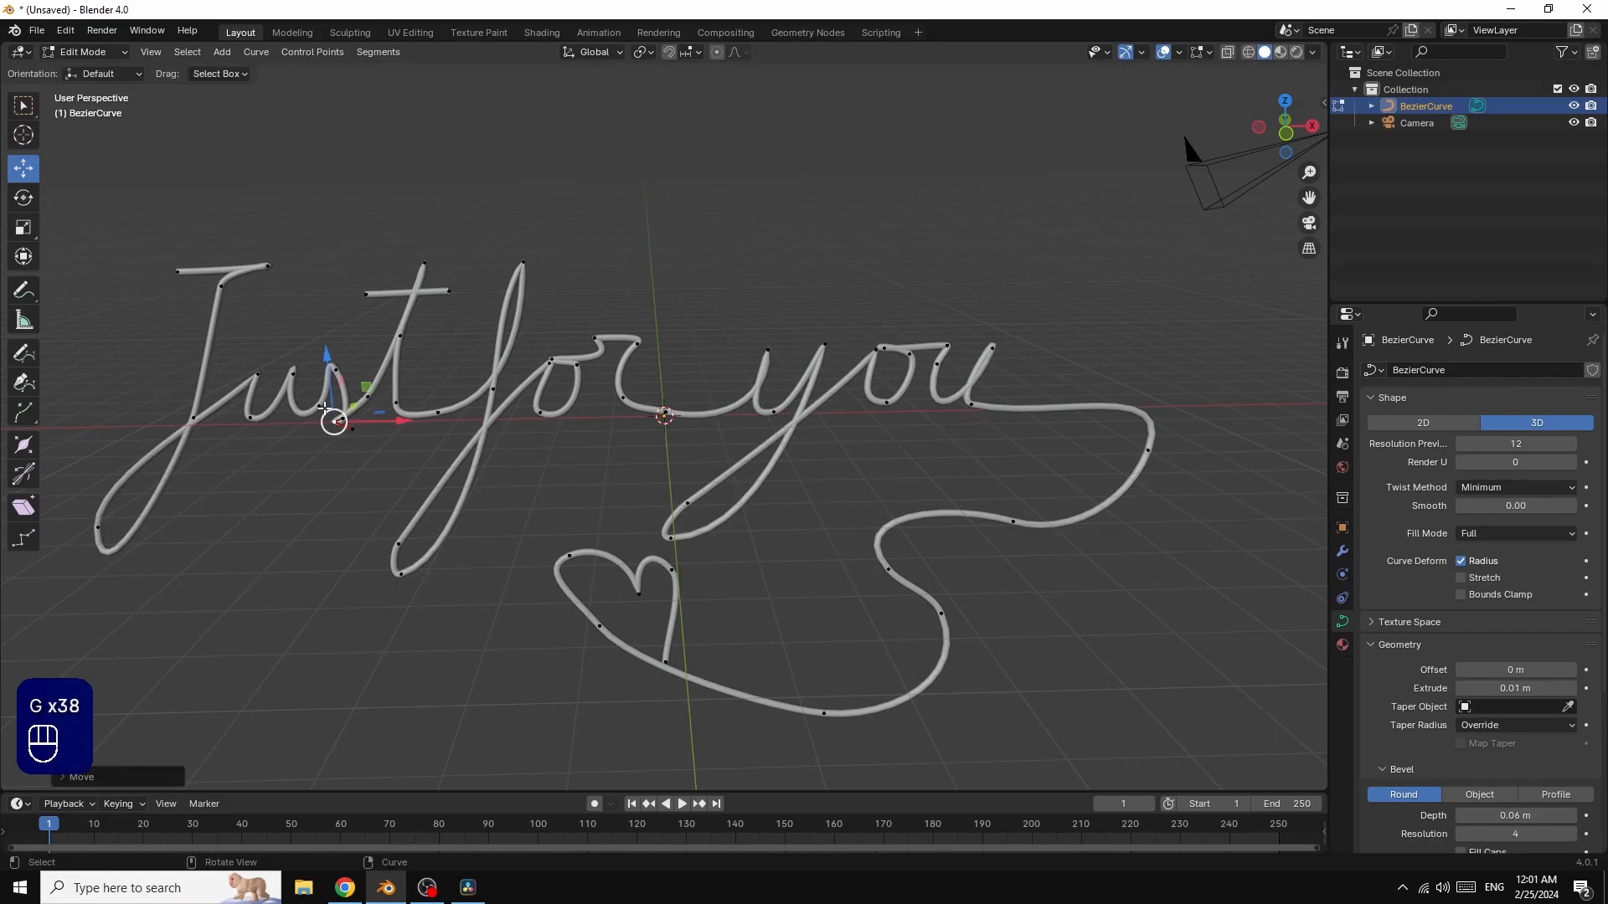
pyautogui.click(316, 410)
pyautogui.press('g')
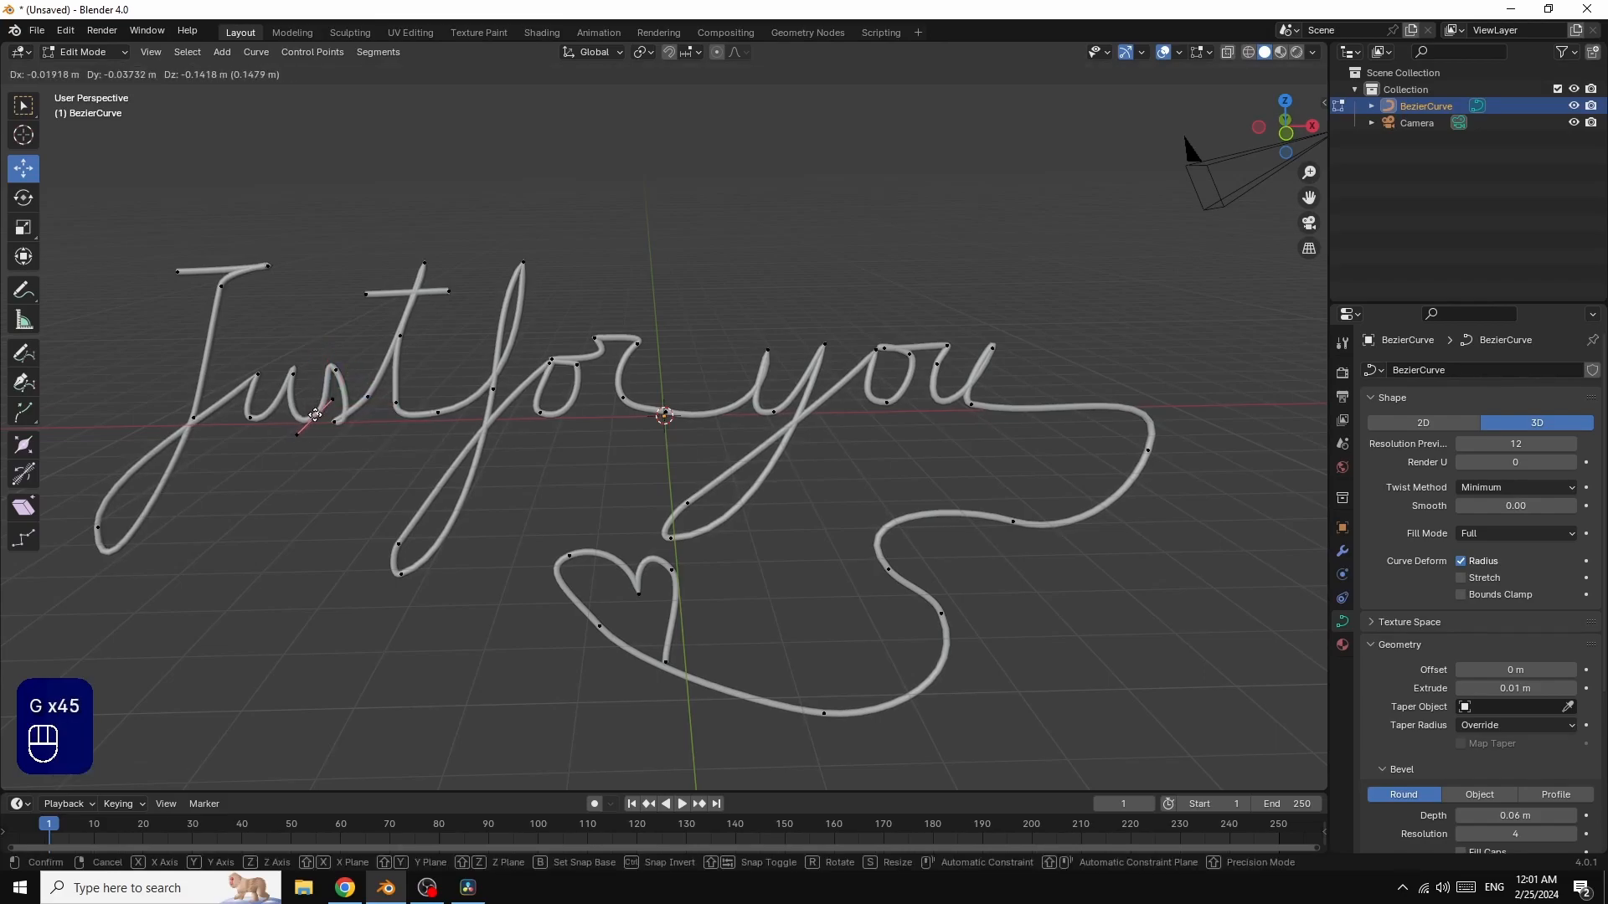
pyautogui.click(305, 413)
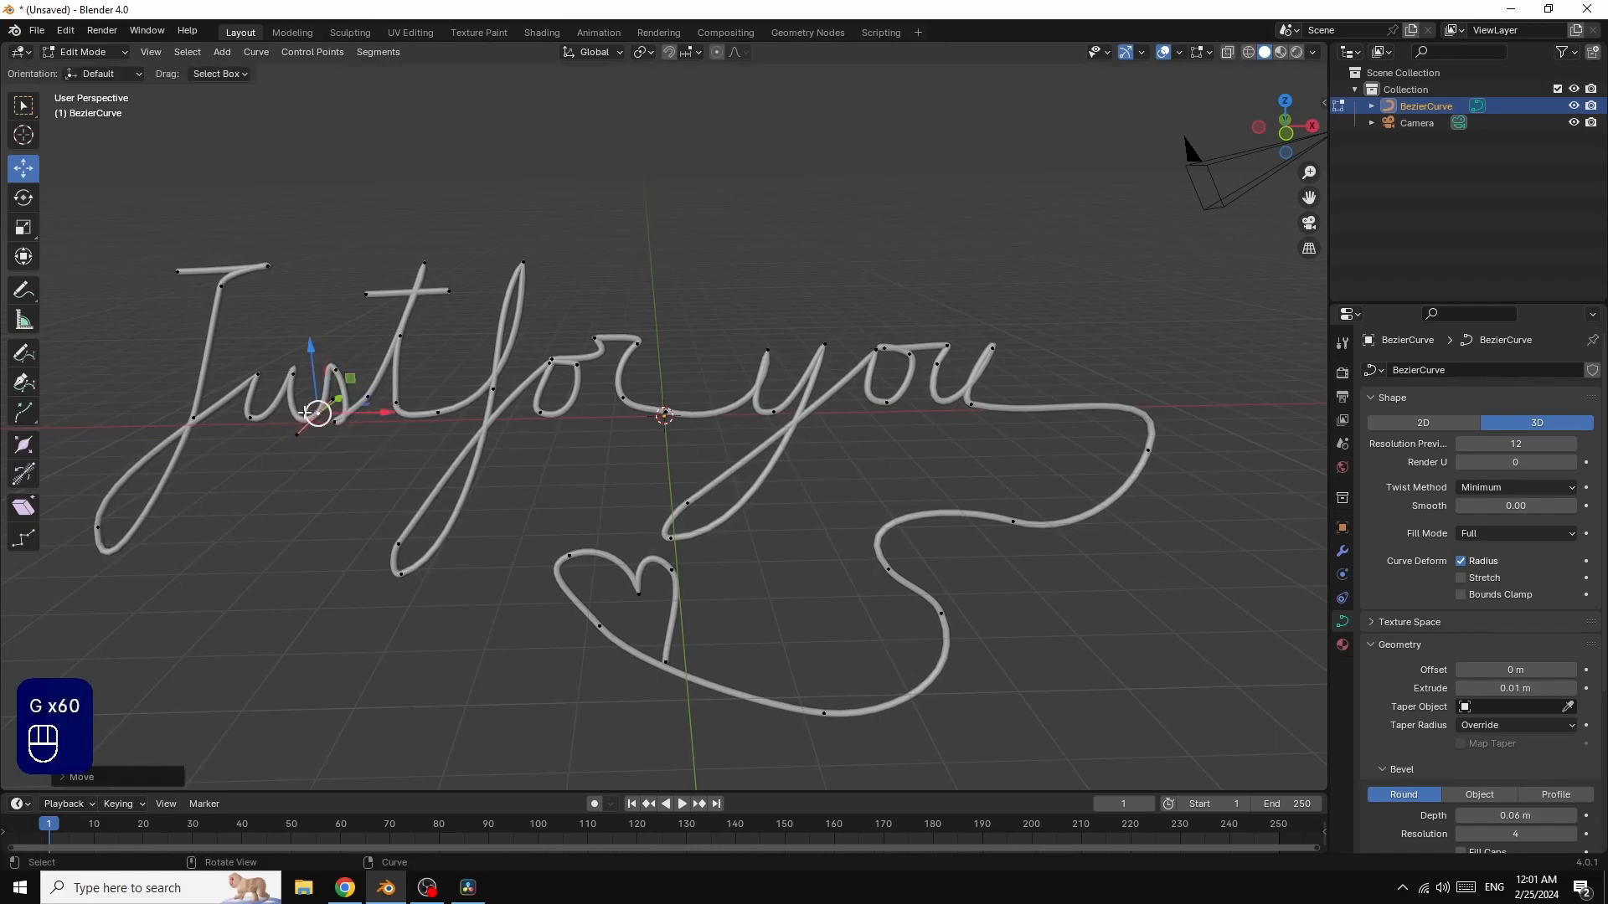
pyautogui.click(250, 420)
pyautogui.press('g')
pyautogui.click(249, 421)
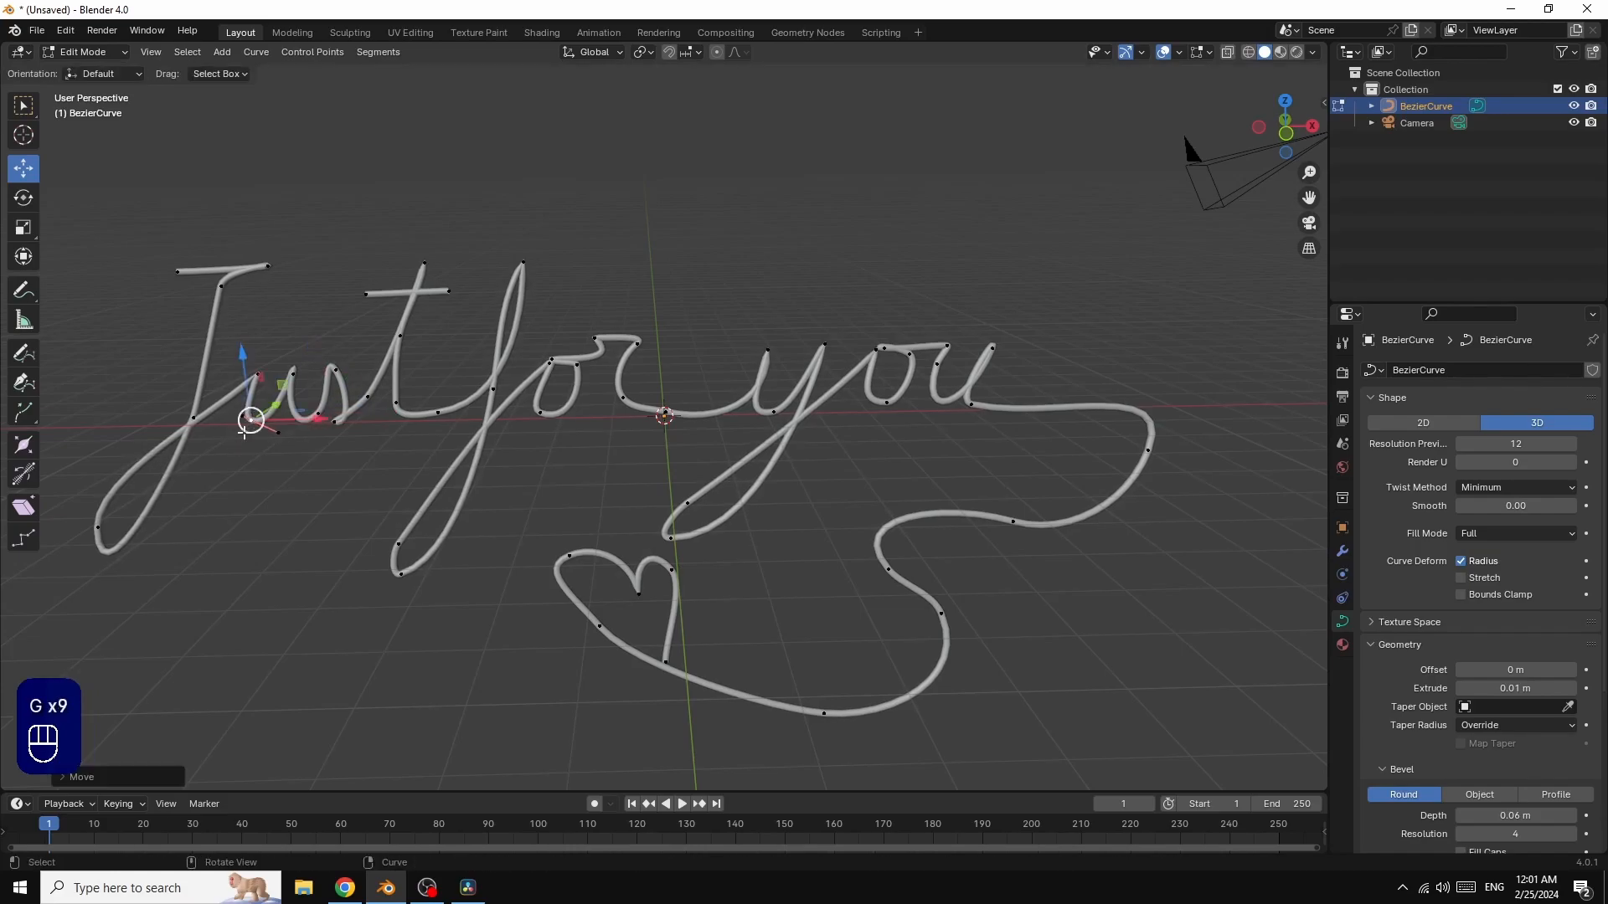
# Step: Stretch the J by moving its lower loop point downward and raising its top bar about 1.2 m
pyautogui.click(98, 526)
pyautogui.press('g')
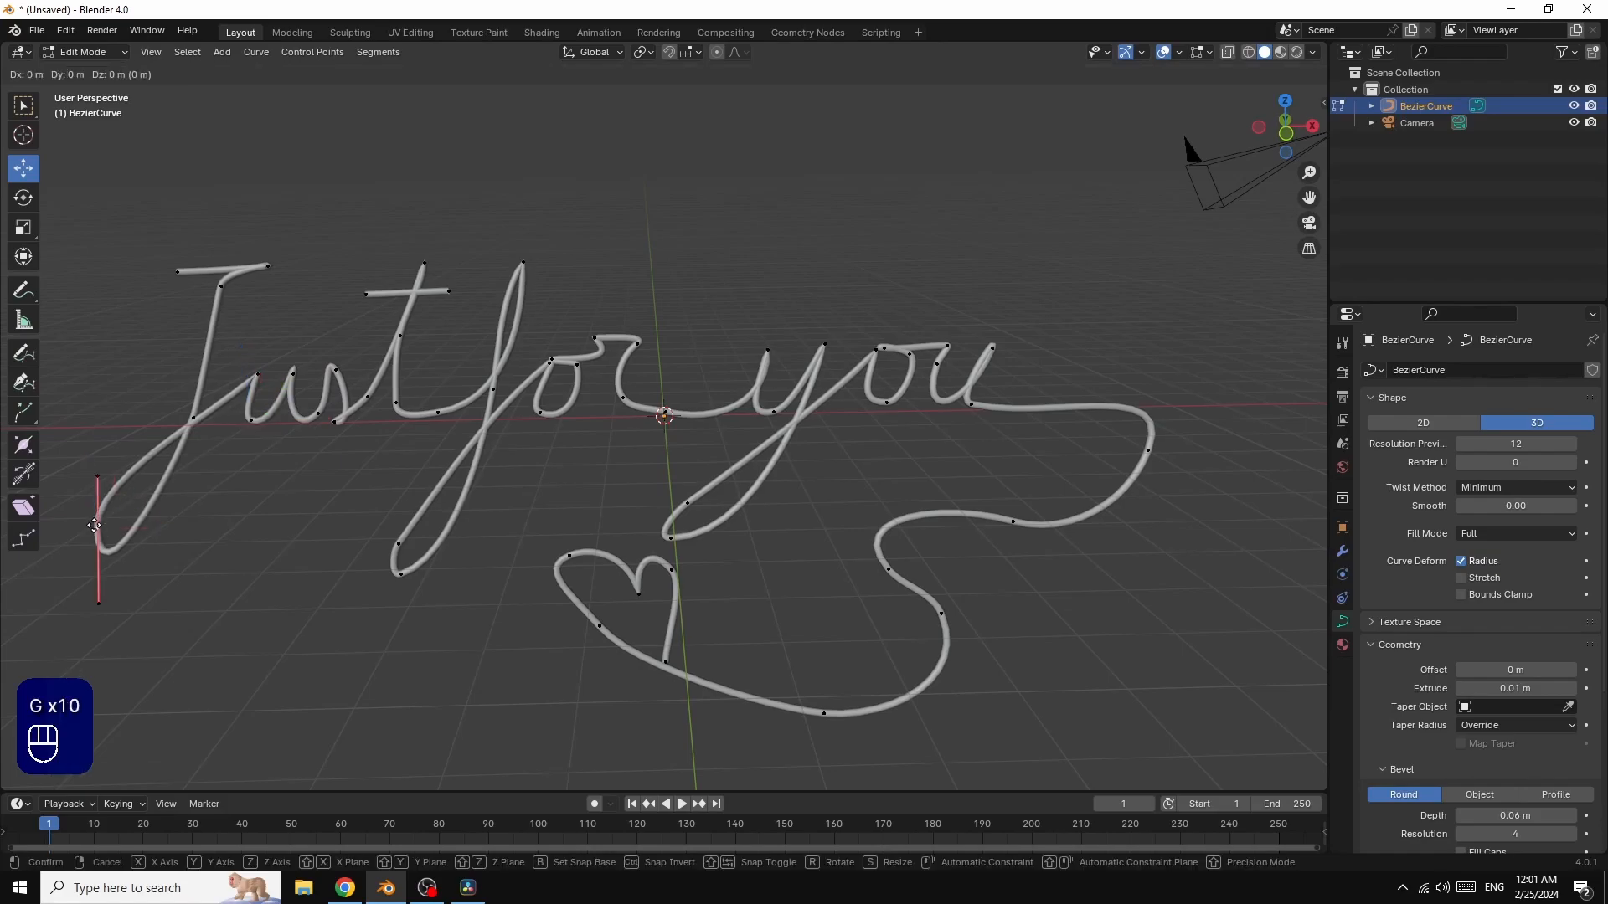
pyautogui.click(90, 554)
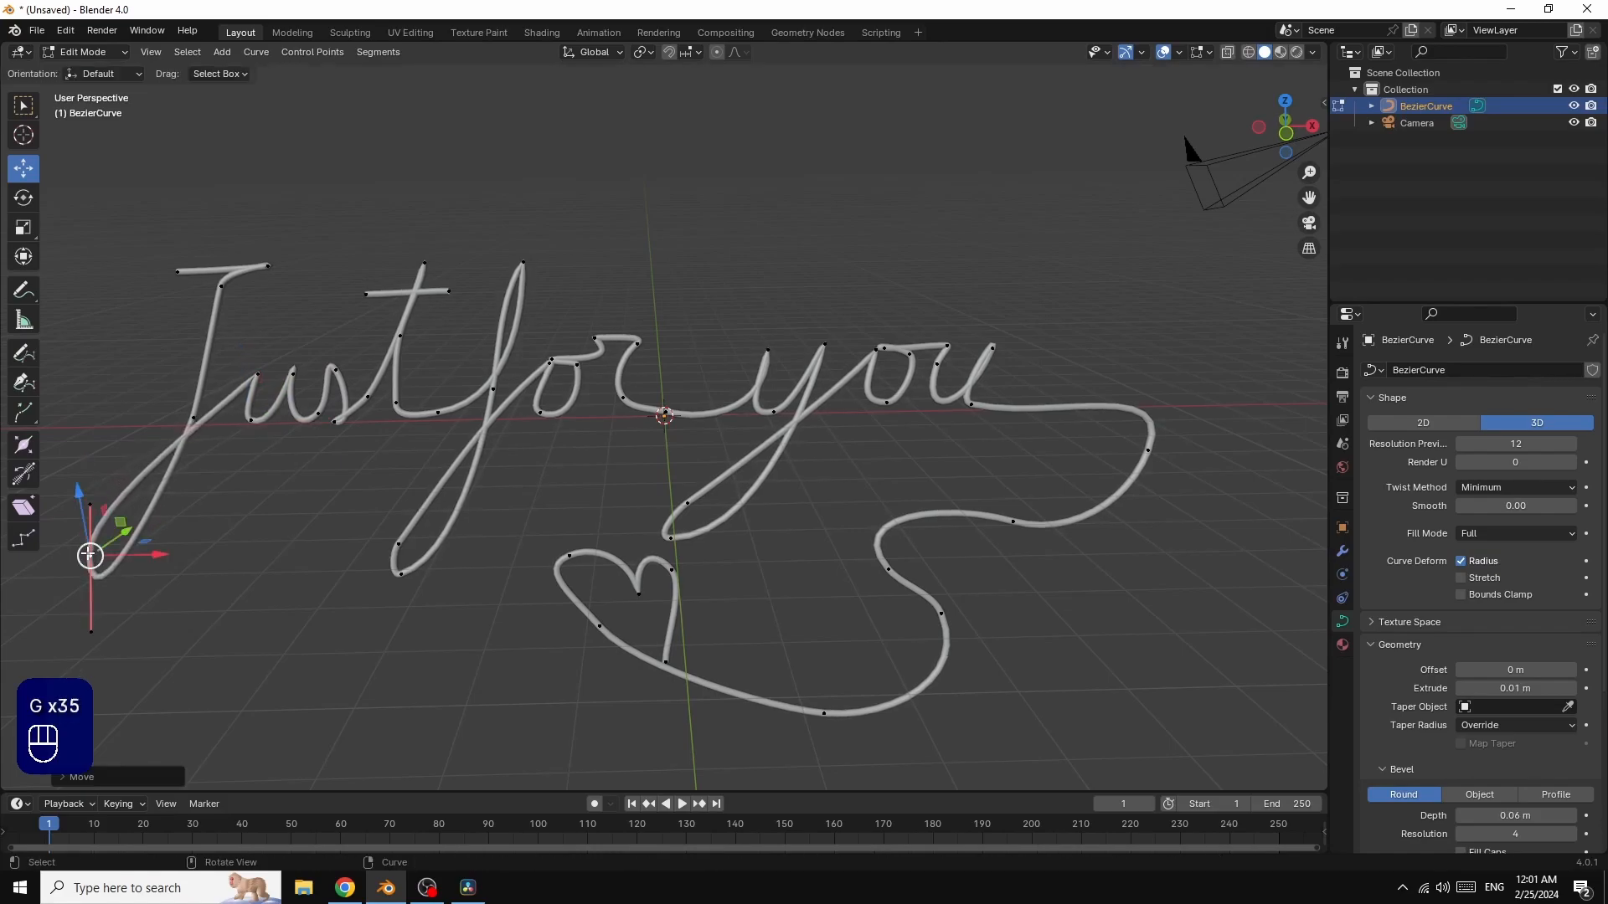
pyautogui.moveTo(151, 247); pyautogui.dragTo(295, 320)
pyautogui.press('g')
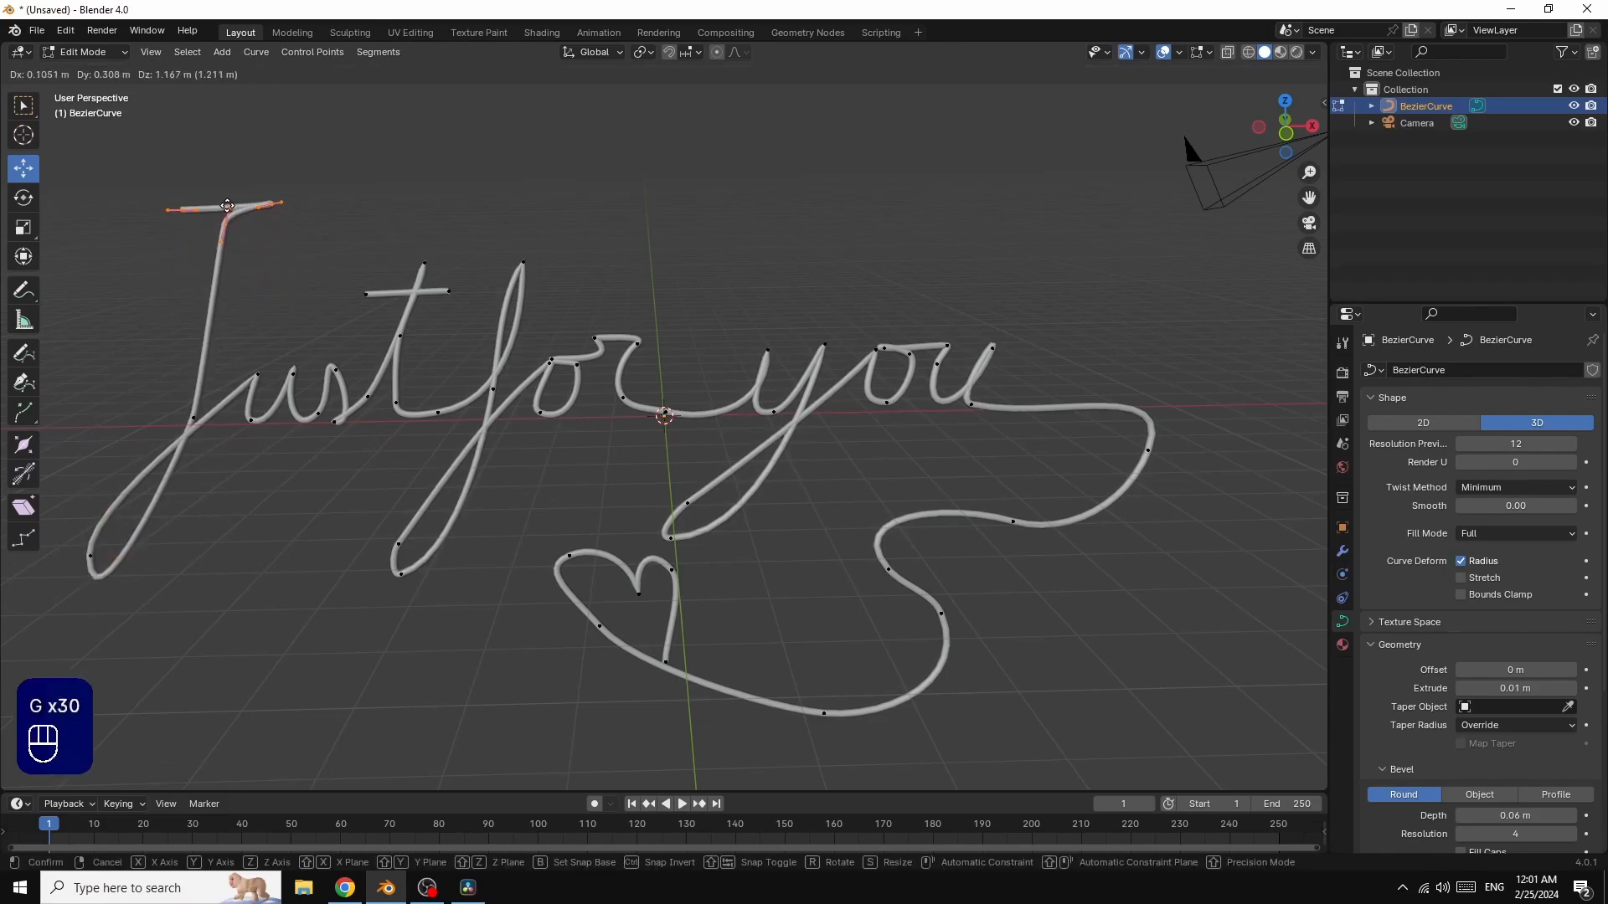
pyautogui.click(227, 211)
# Step: Undo the last move of the J's top bar, then pull its two ends outward, the one nearest the t by about 1 m
pyautogui.hotkey('ctrl', 'z')
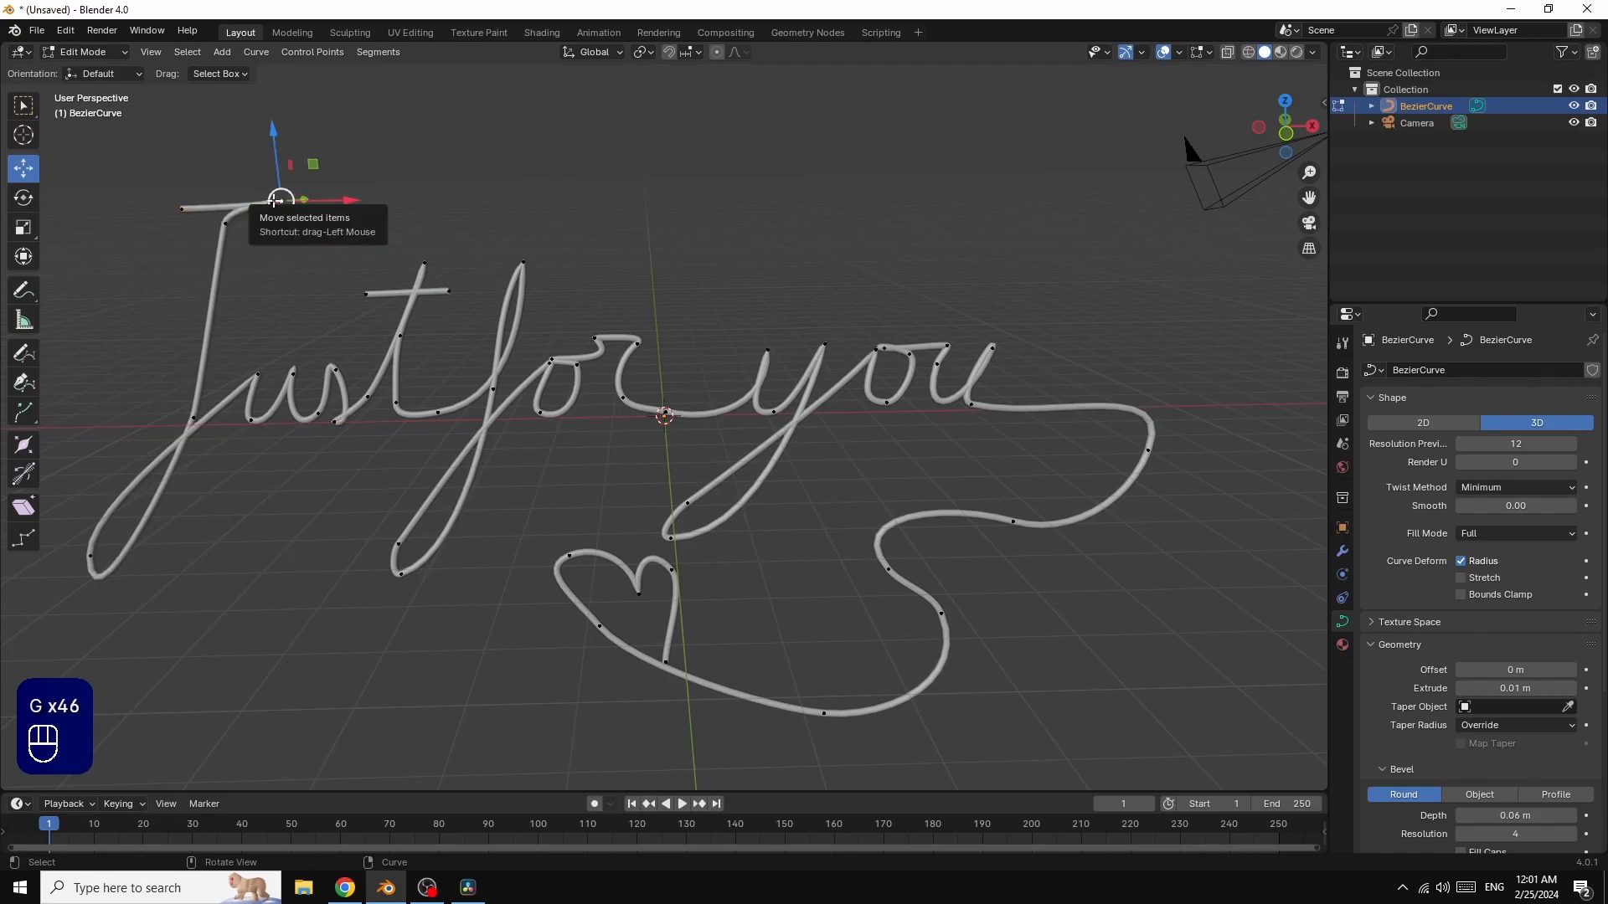
pyautogui.press('g')
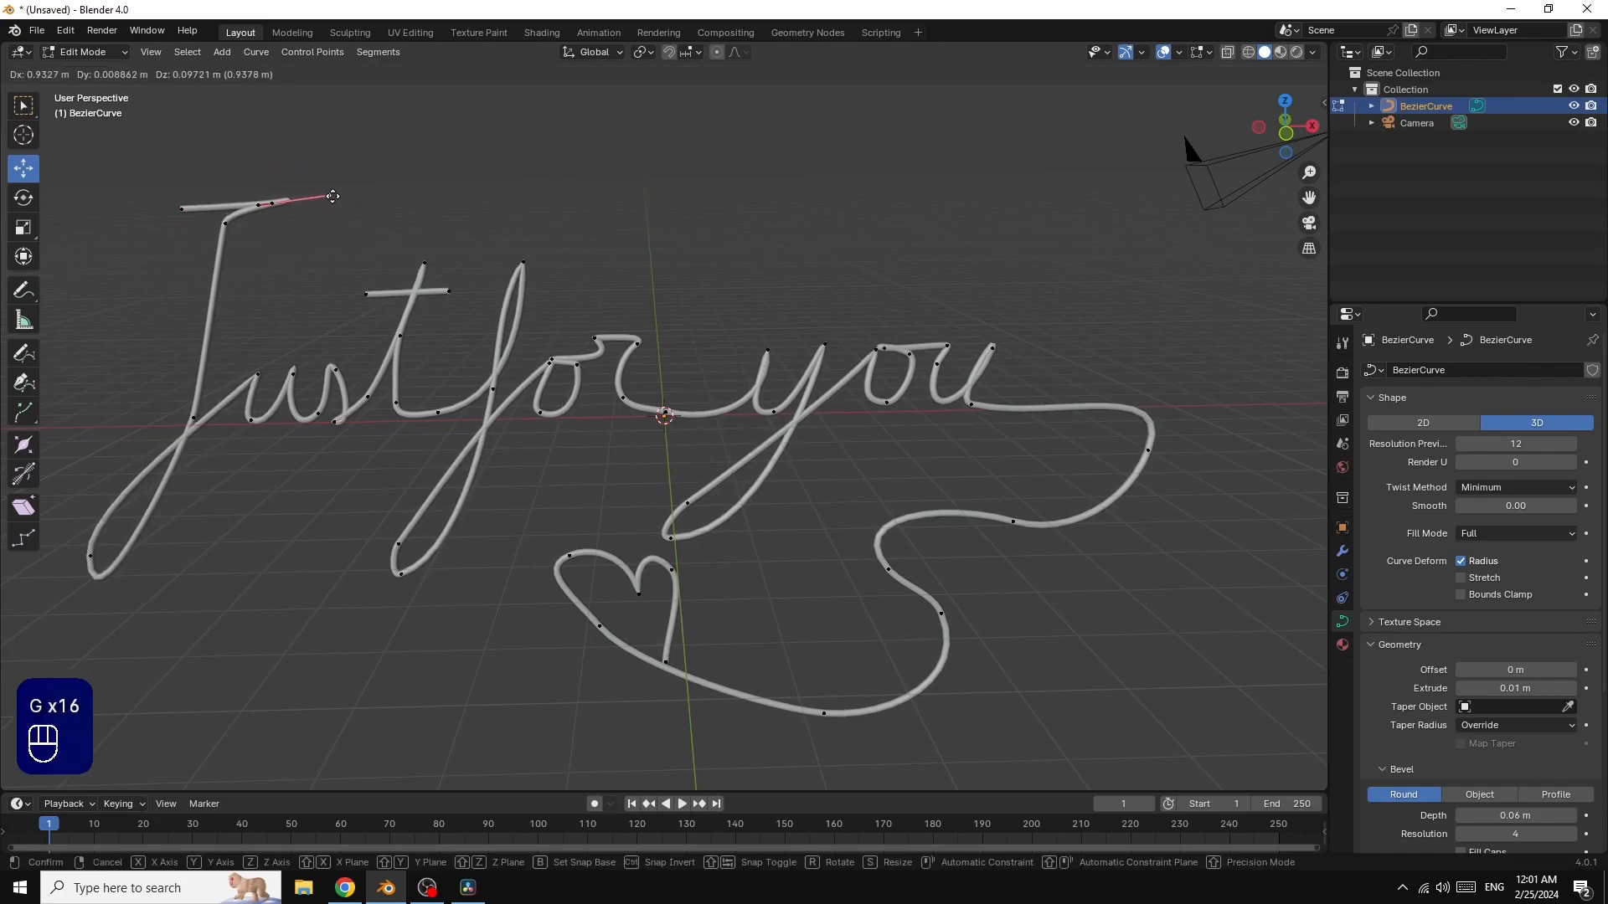
pyautogui.click(340, 196)
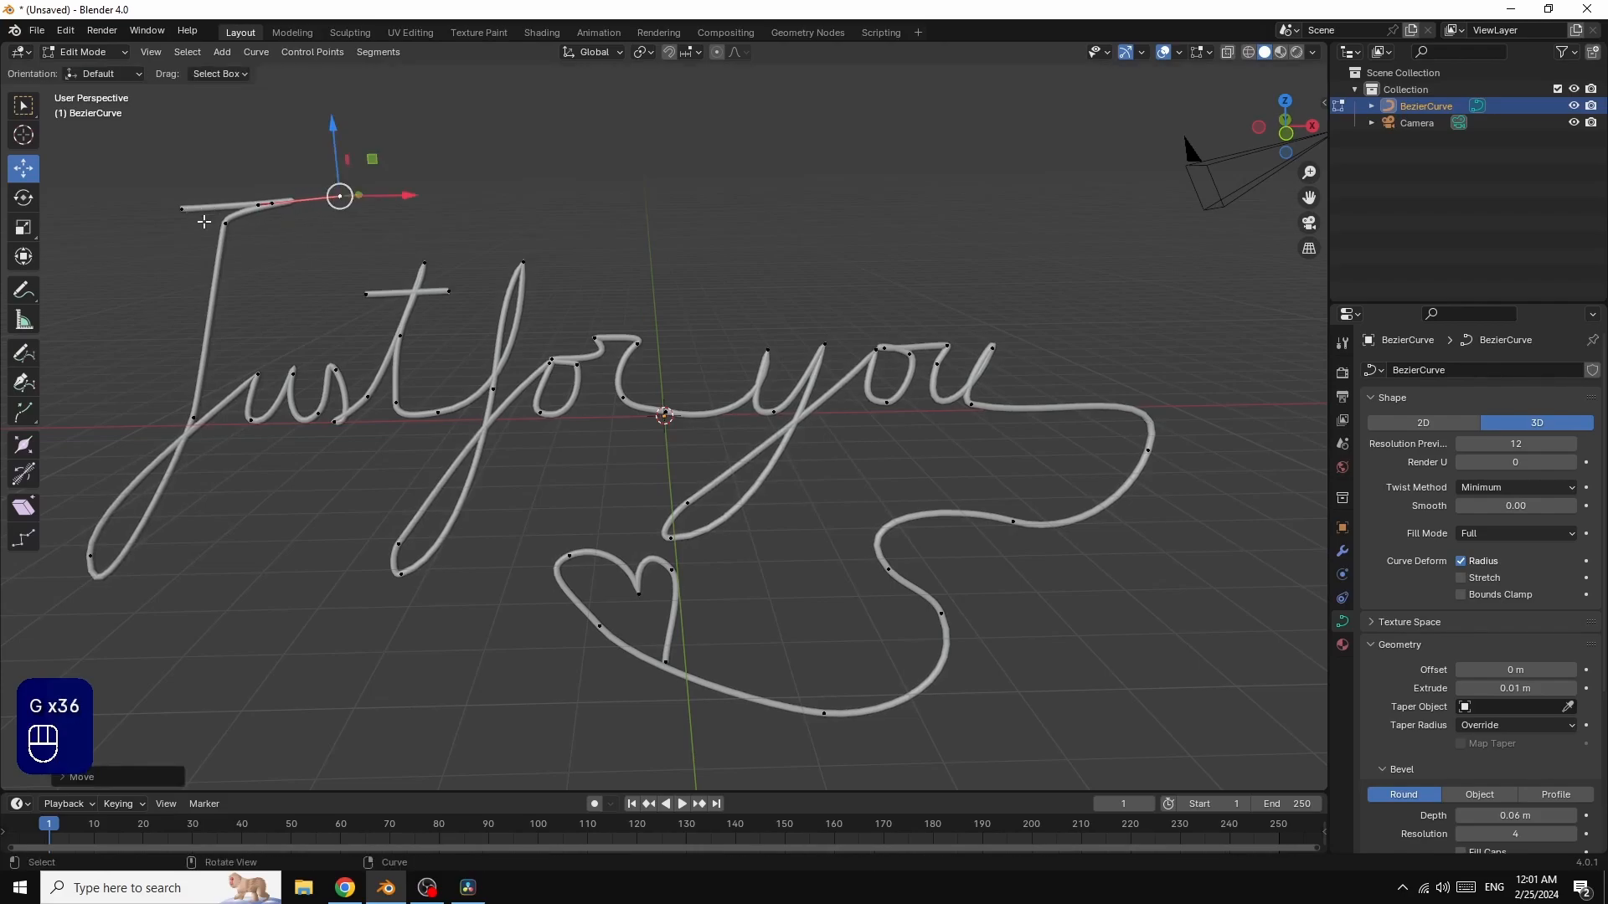
pyautogui.click(178, 206)
pyautogui.press('g')
pyautogui.click(234, 201)
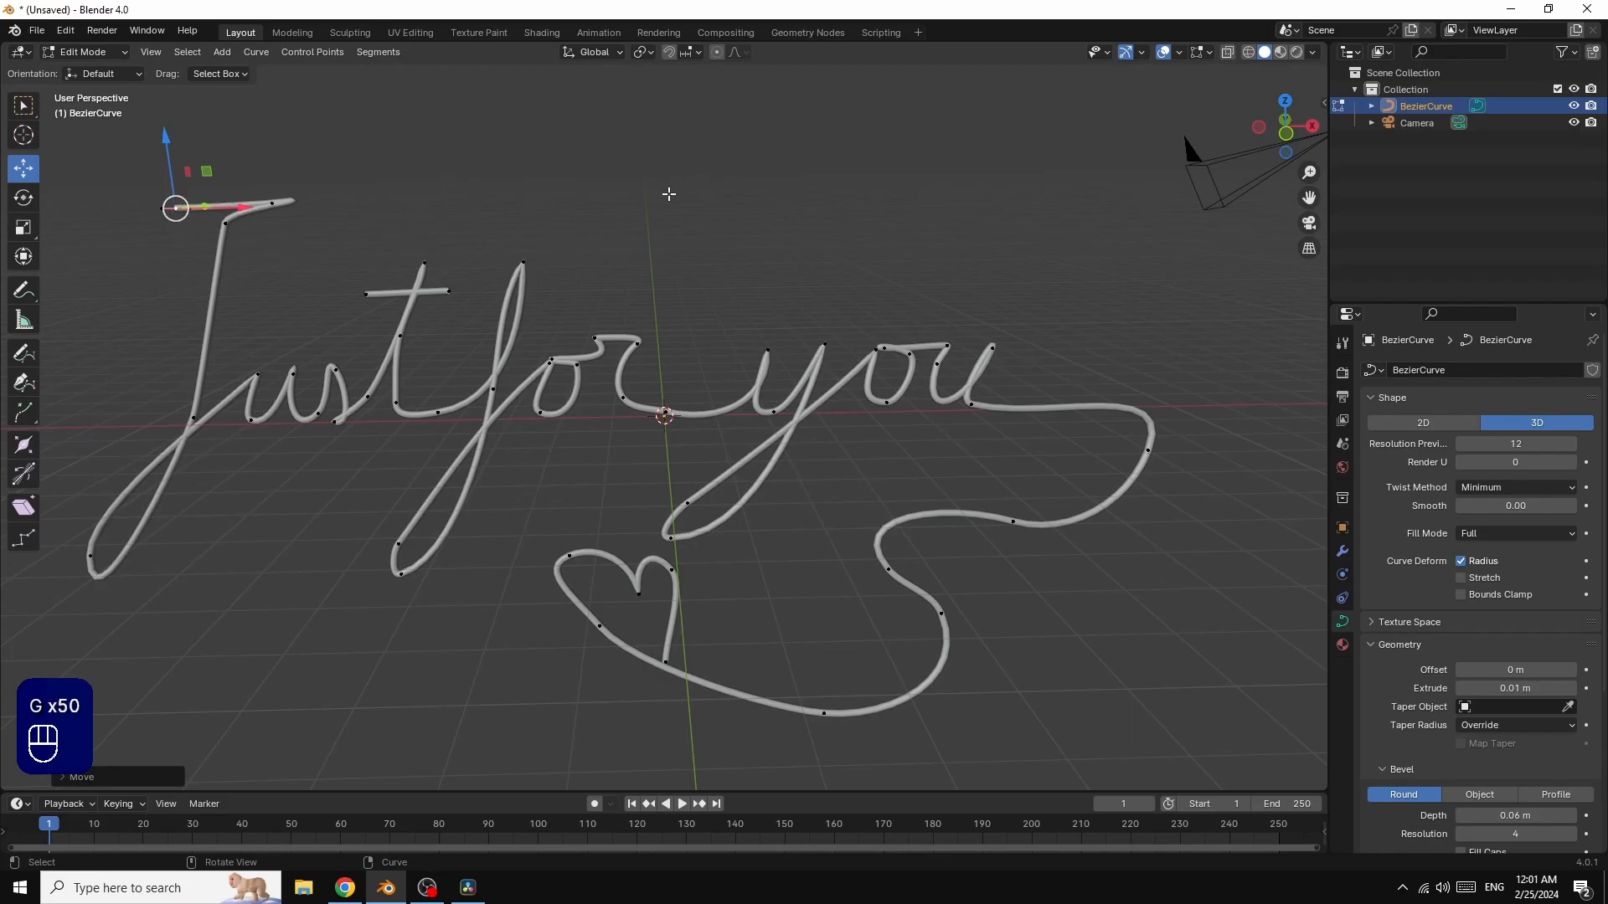
# Step: Raise the top of the t in "Just" by about 0.57 m and lift the top of the f in "for" slightly
pyautogui.click(510, 266)
pyautogui.click(423, 262)
pyautogui.press('g')
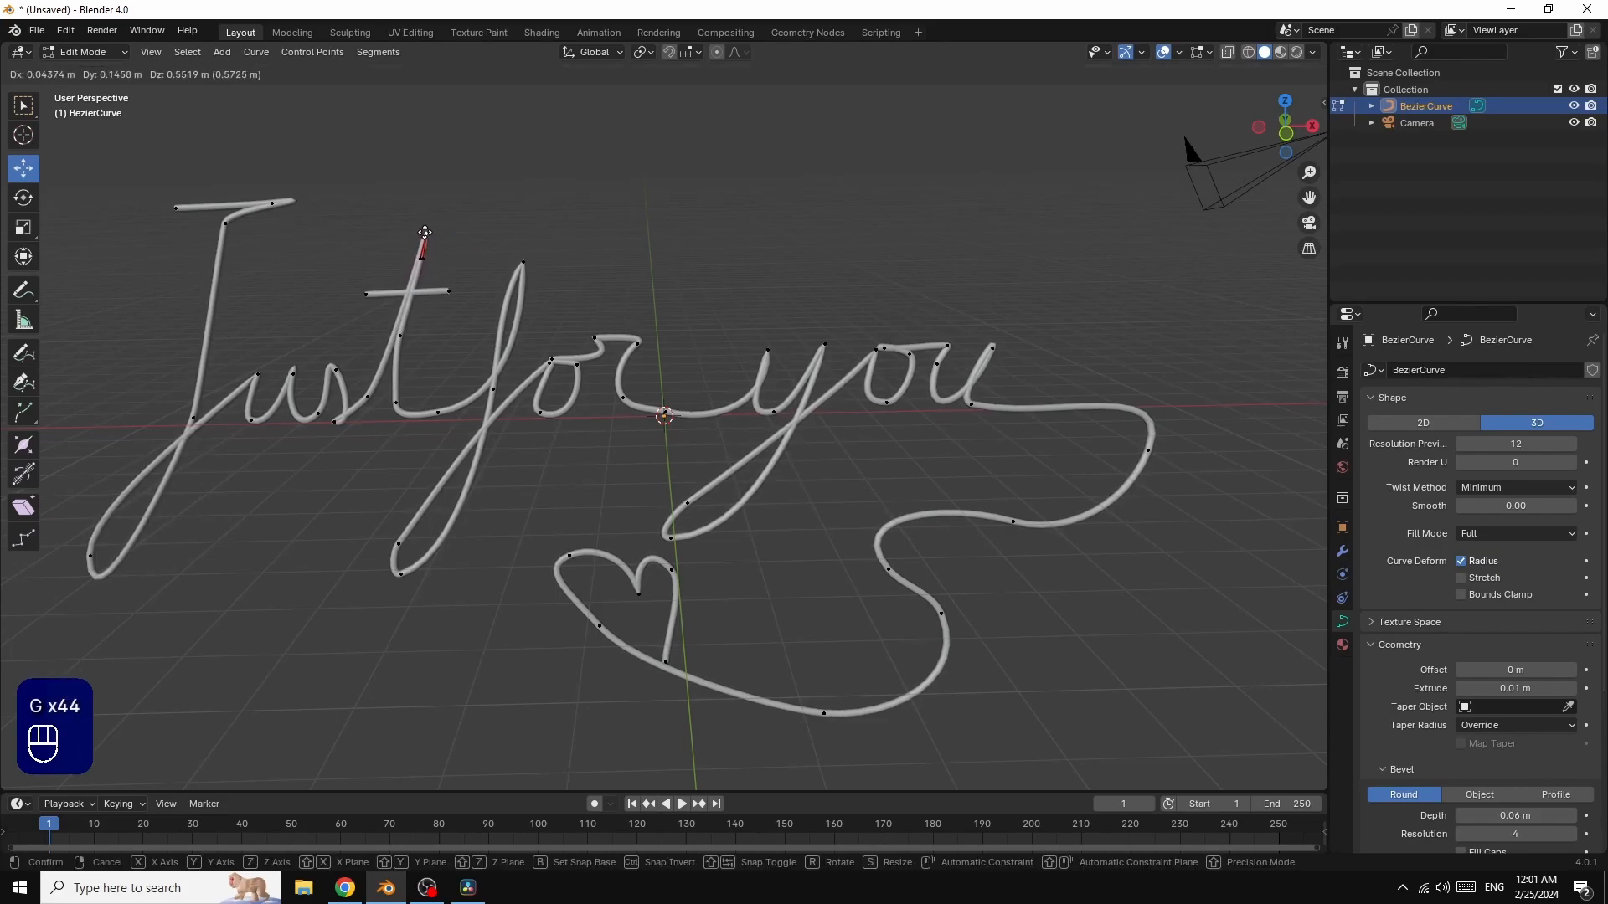
pyautogui.click(425, 232)
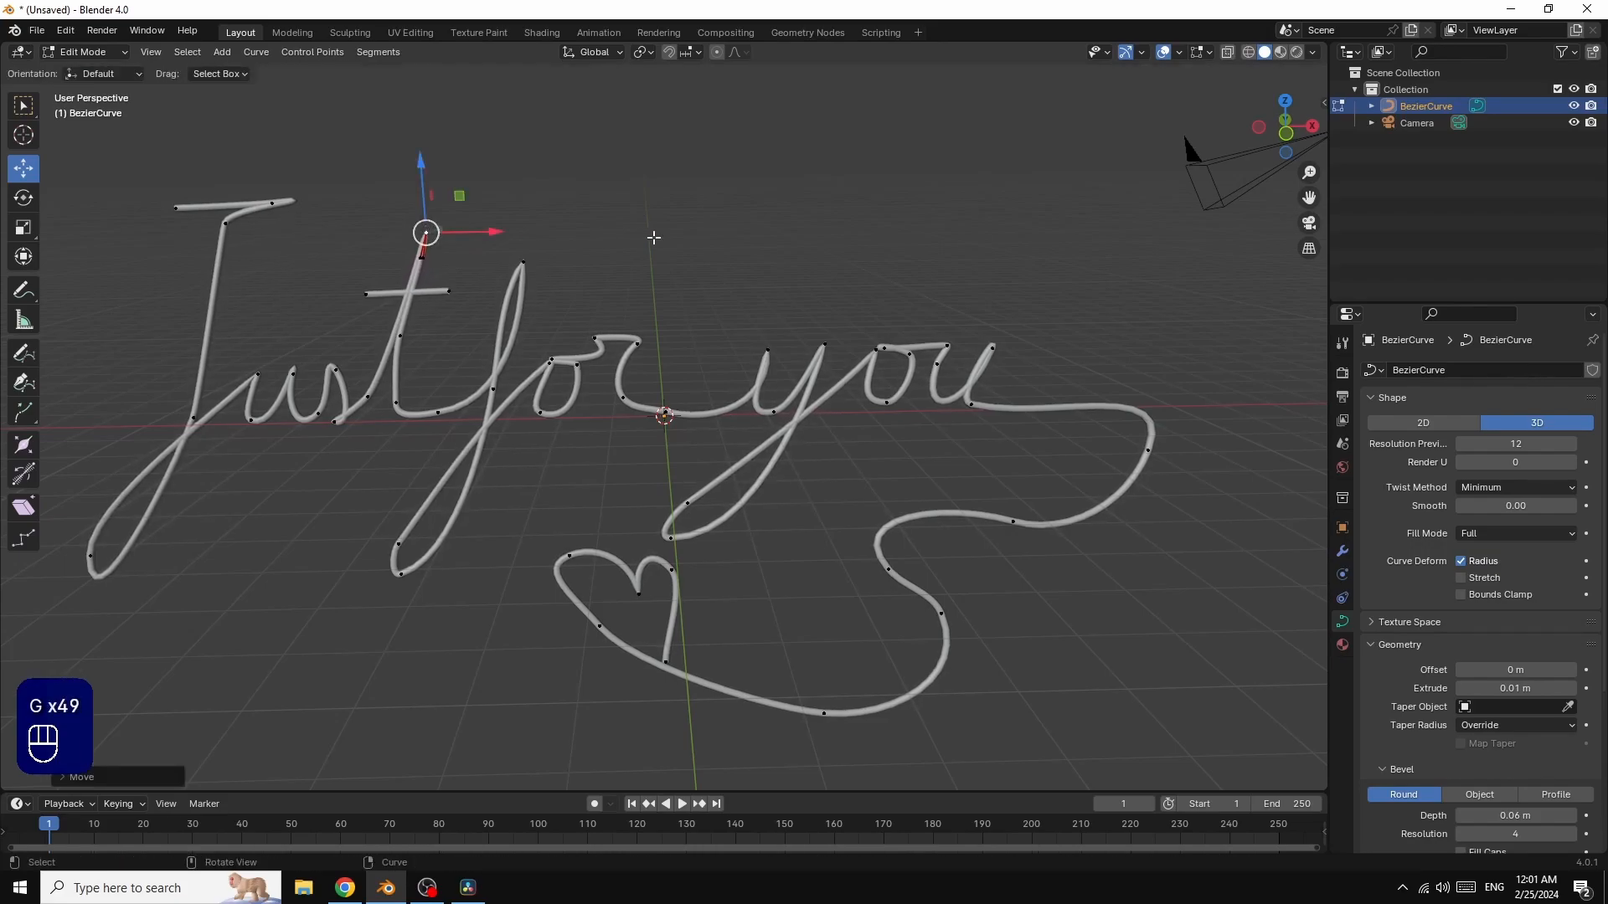
pyautogui.click(524, 260)
pyautogui.press('g')
pyautogui.click(517, 289)
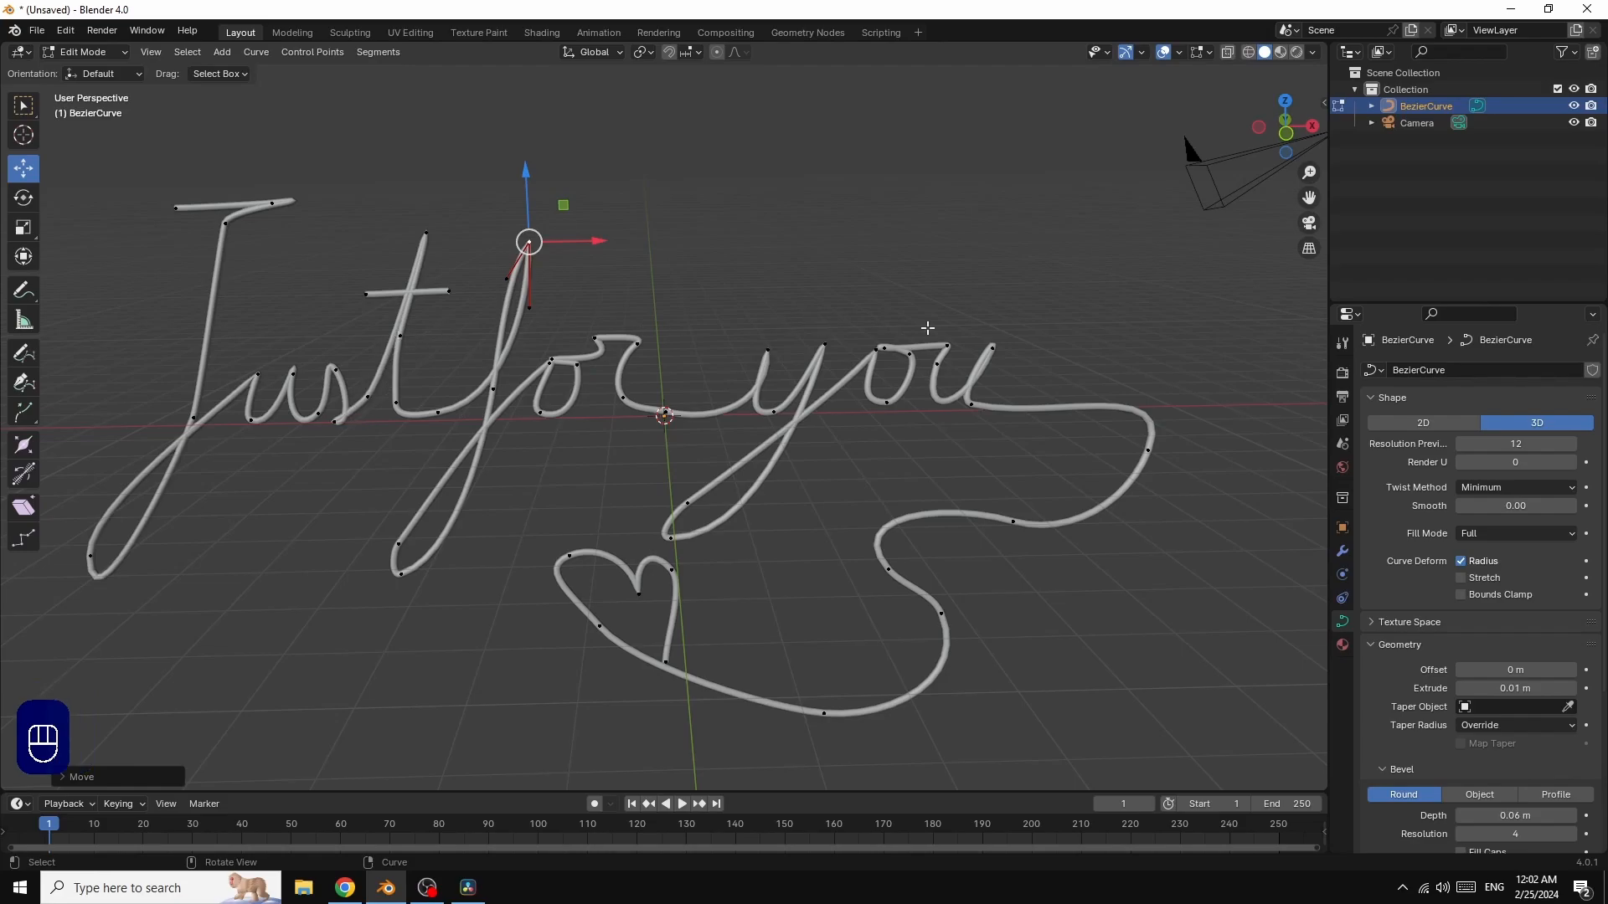
# Step: Lower the bottom control point of the o in "you" slightly
pyautogui.click(886, 405)
pyautogui.press('g')
pyautogui.click(913, 410)
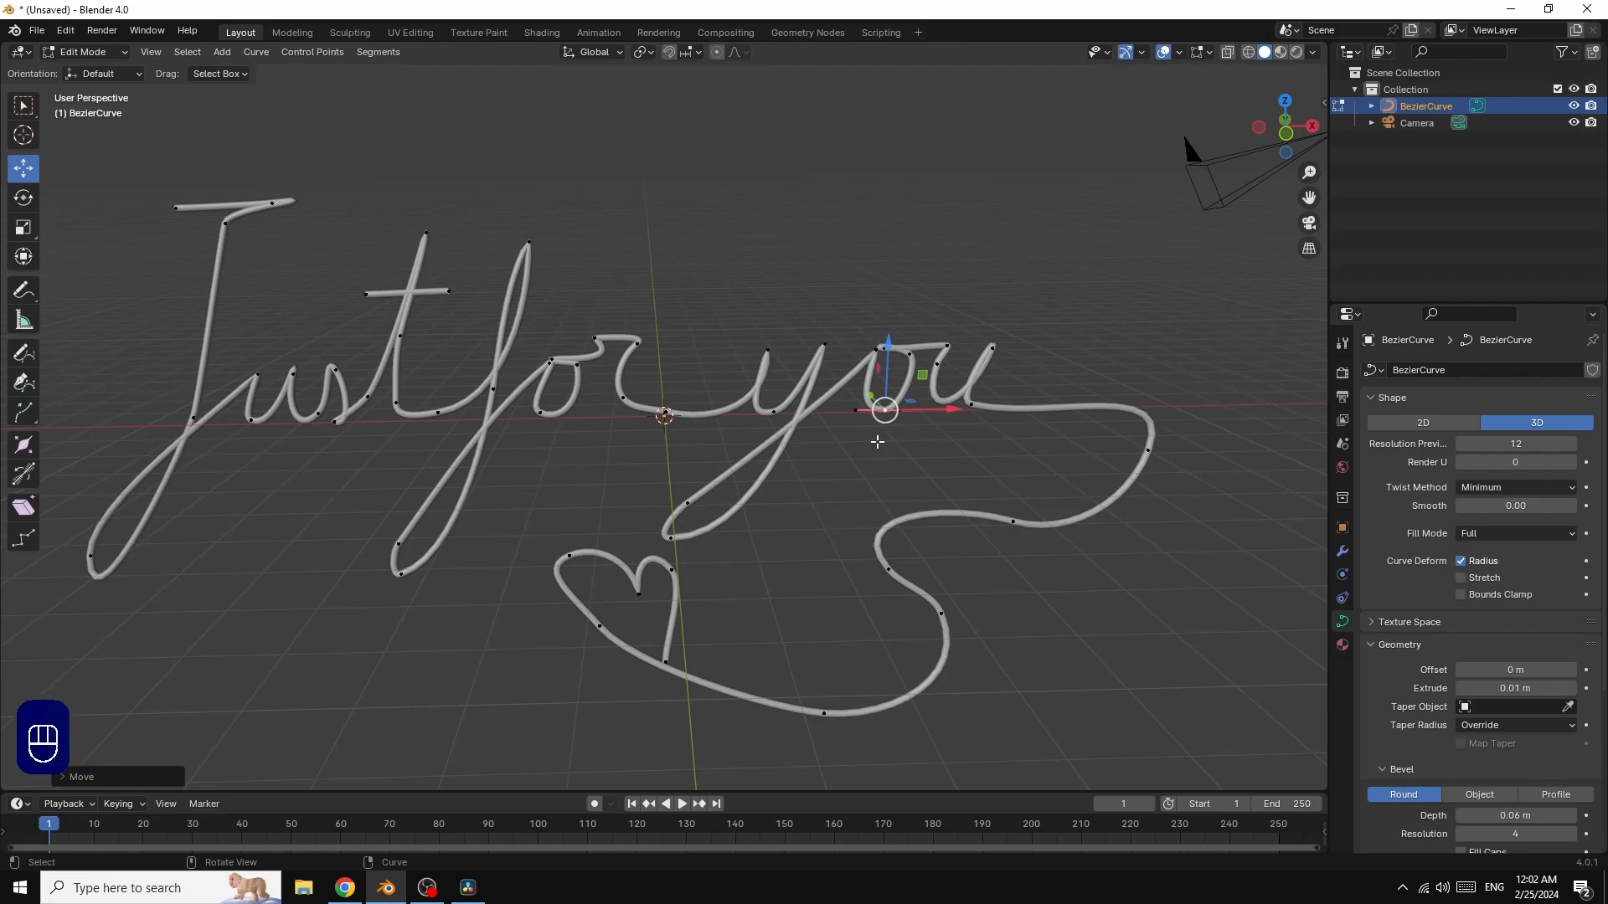
pyautogui.press('g')
pyautogui.press('g')
pyautogui.press('g')
pyautogui.press('g')
pyautogui.press('g')
# Step: Raise the lowest control point of the f's lower loop in "for" slightly
pyautogui.click(400, 573)
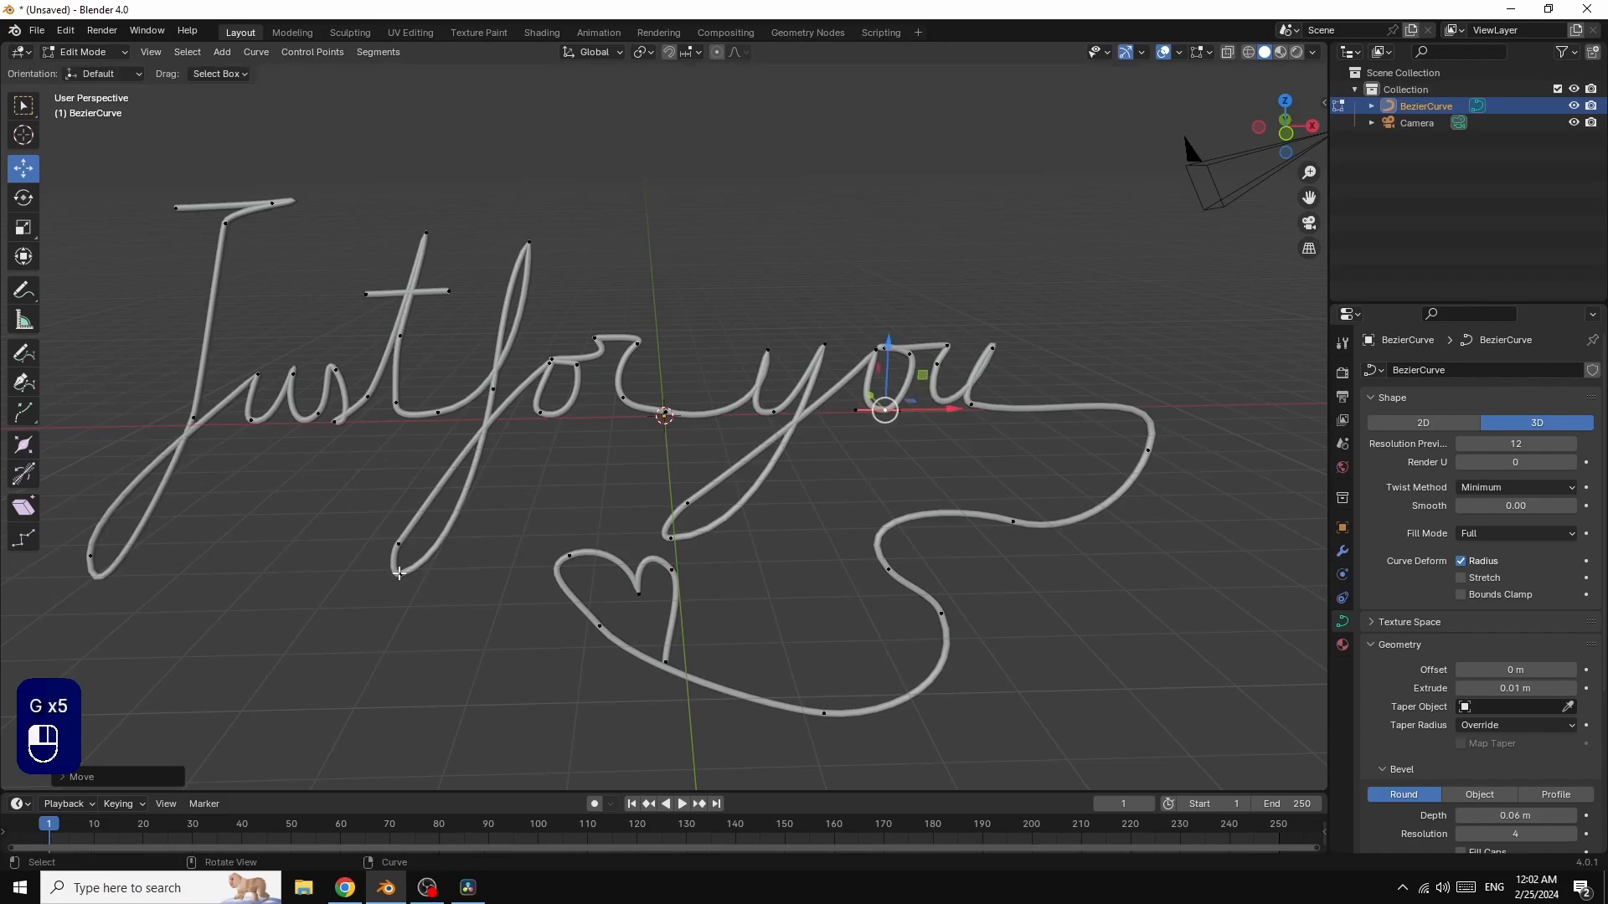
pyautogui.click(400, 574)
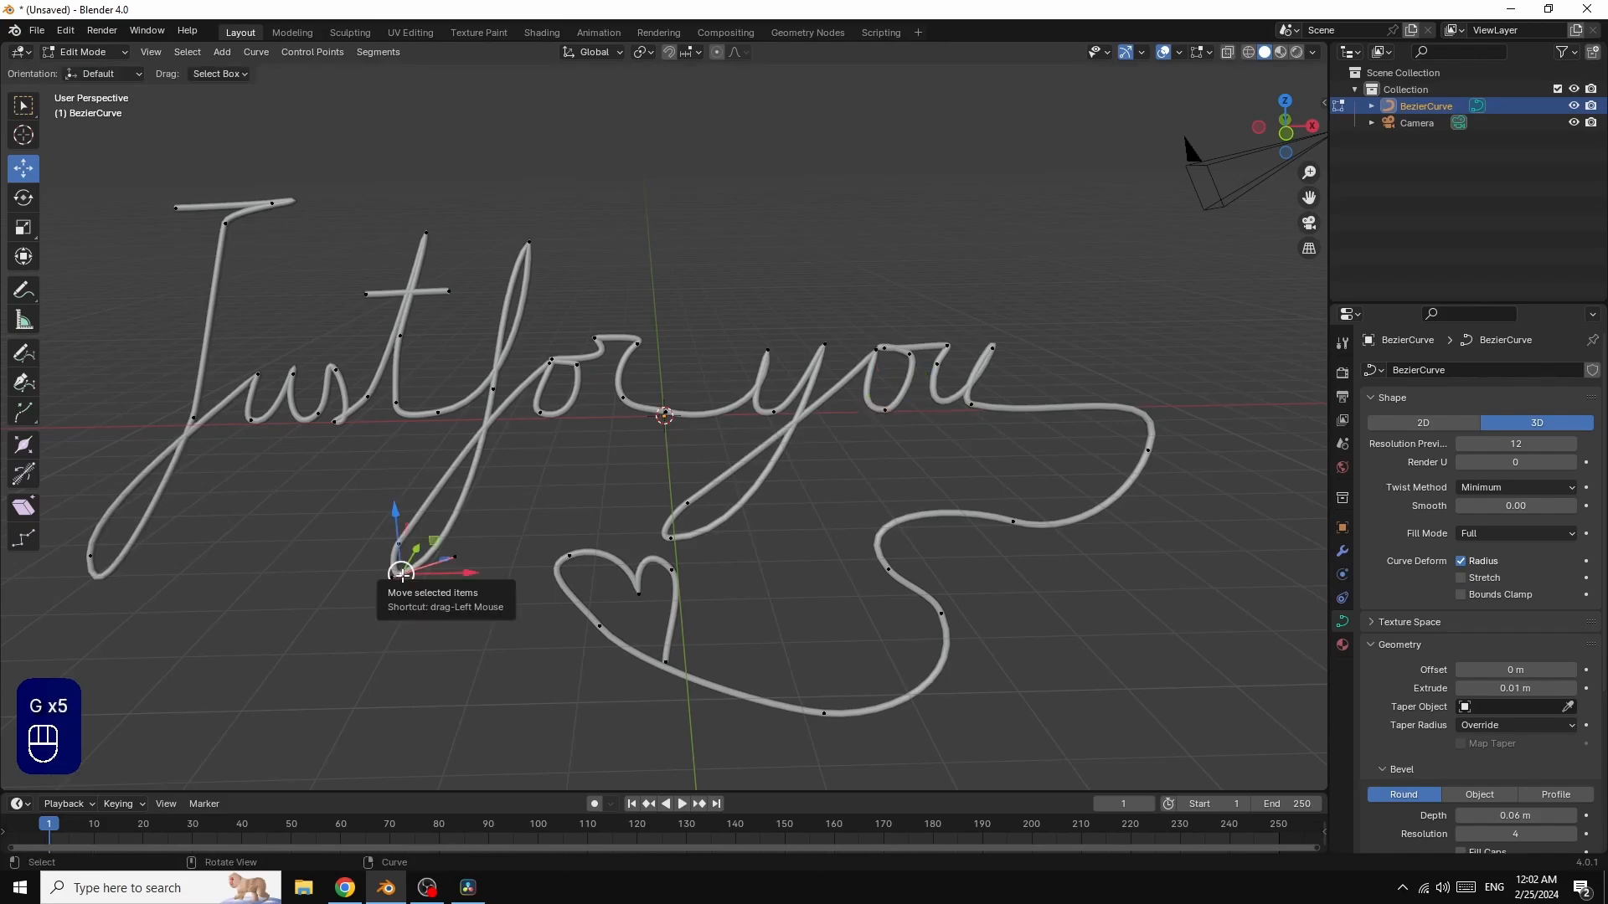
pyautogui.press('g')
pyautogui.press('g')
pyautogui.press('g')
pyautogui.press('g')
pyautogui.press('g')
pyautogui.press('g')
pyautogui.press('g')
pyautogui.press('g')
pyautogui.press('g')
pyautogui.press('g')
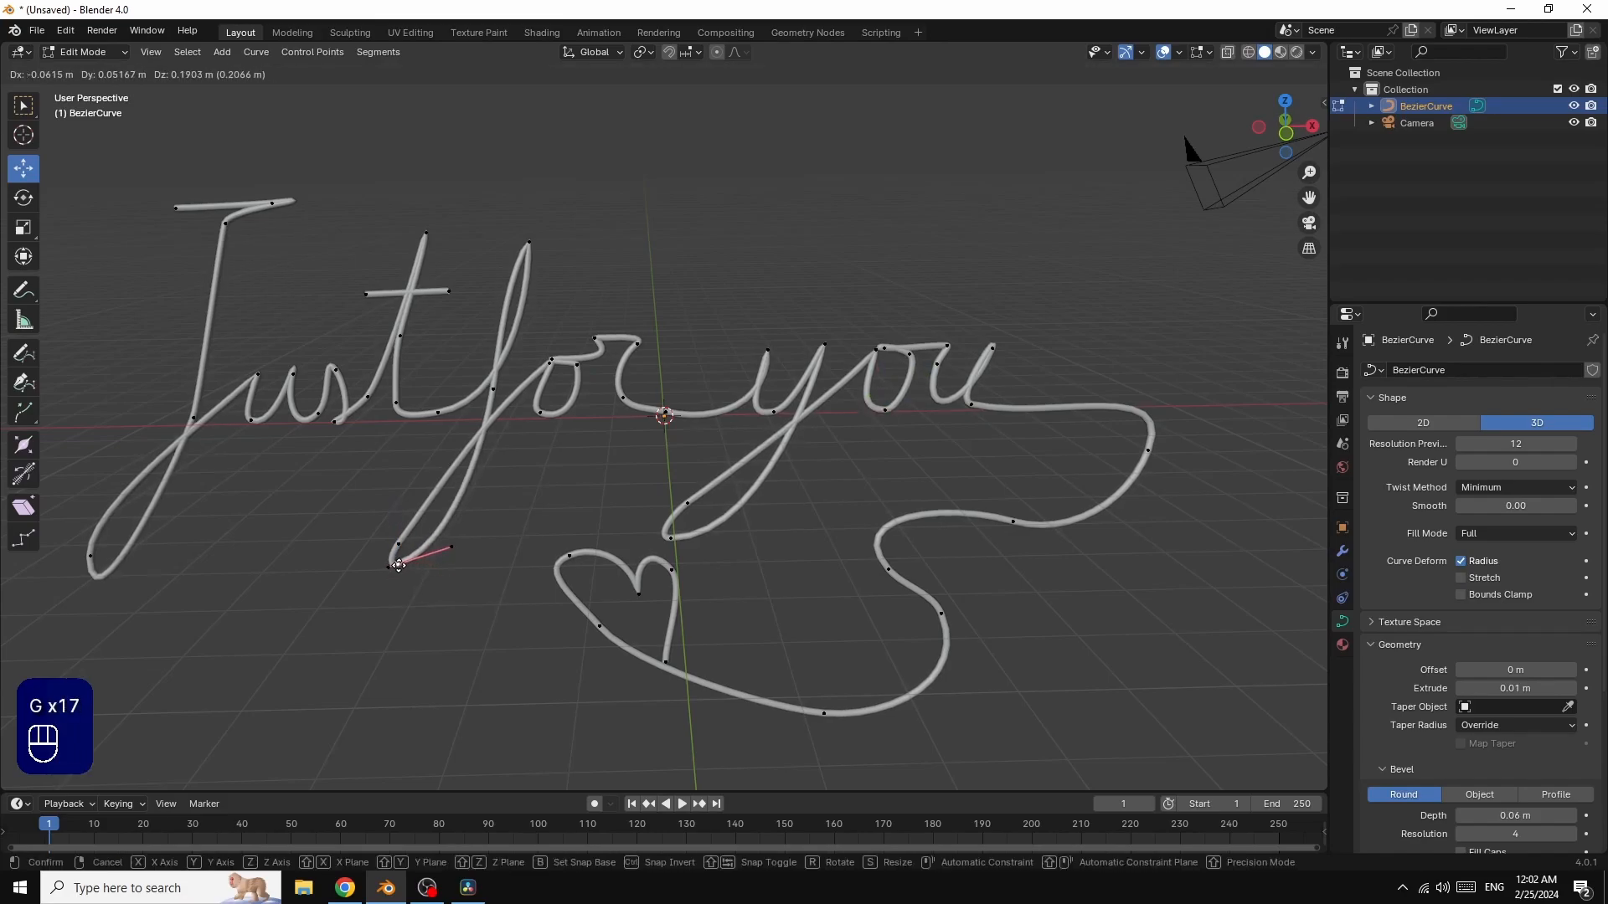
pyautogui.press('g')
pyautogui.click(400, 571)
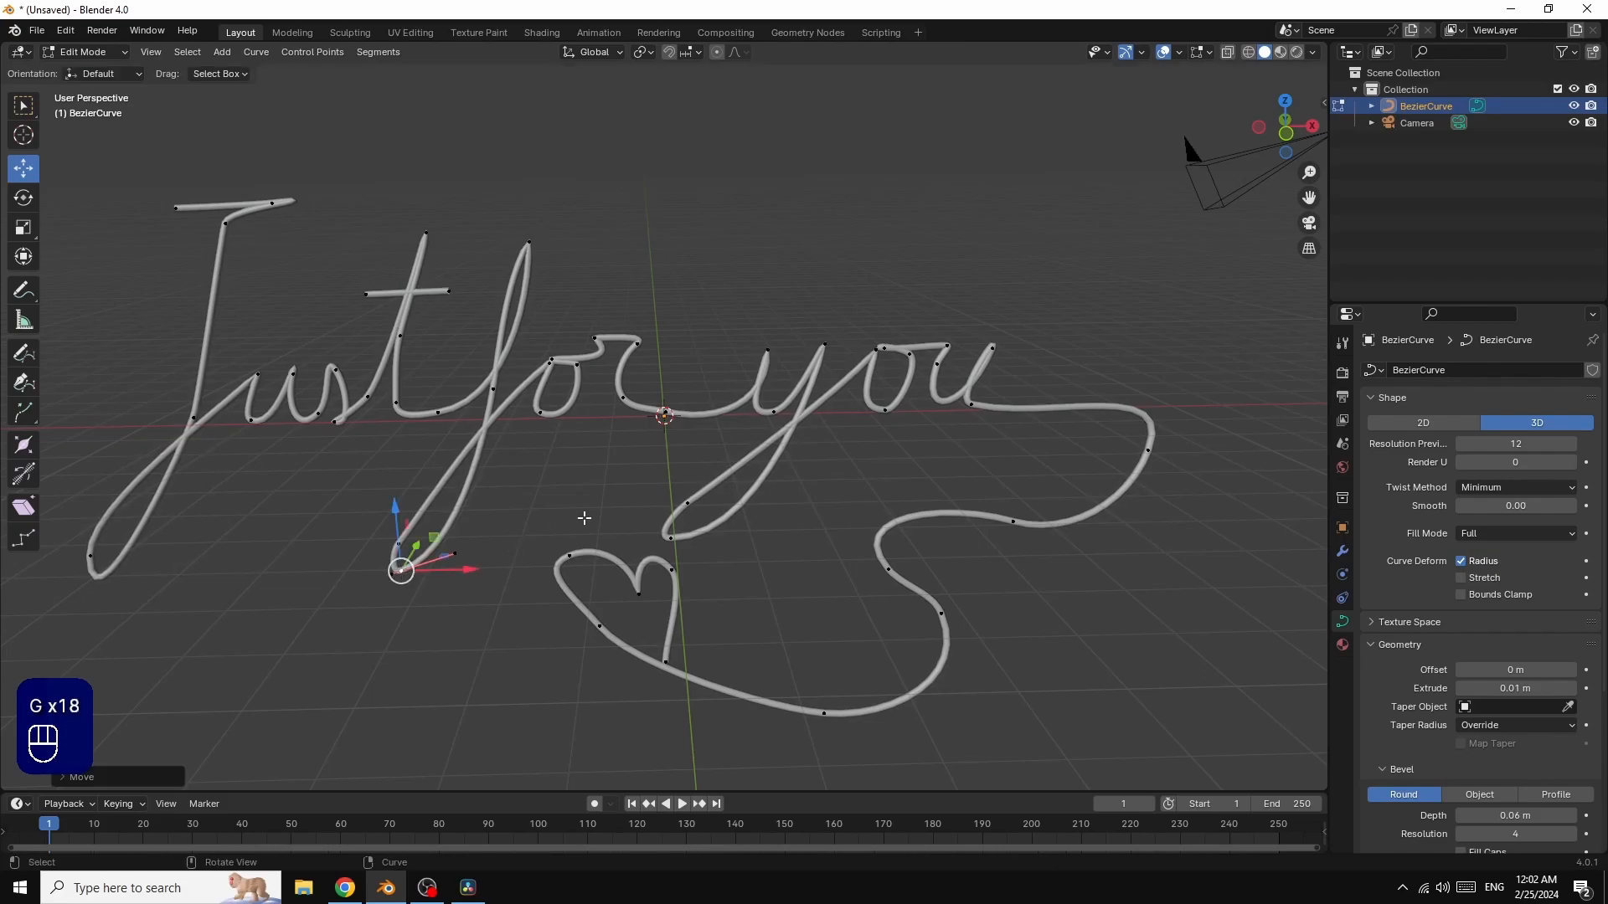
# Step: Reshape the y's lower loop by lowering its bottom control point slightly and moving the point above it about 0.2 m toward the loop's inside
pyautogui.click(671, 540)
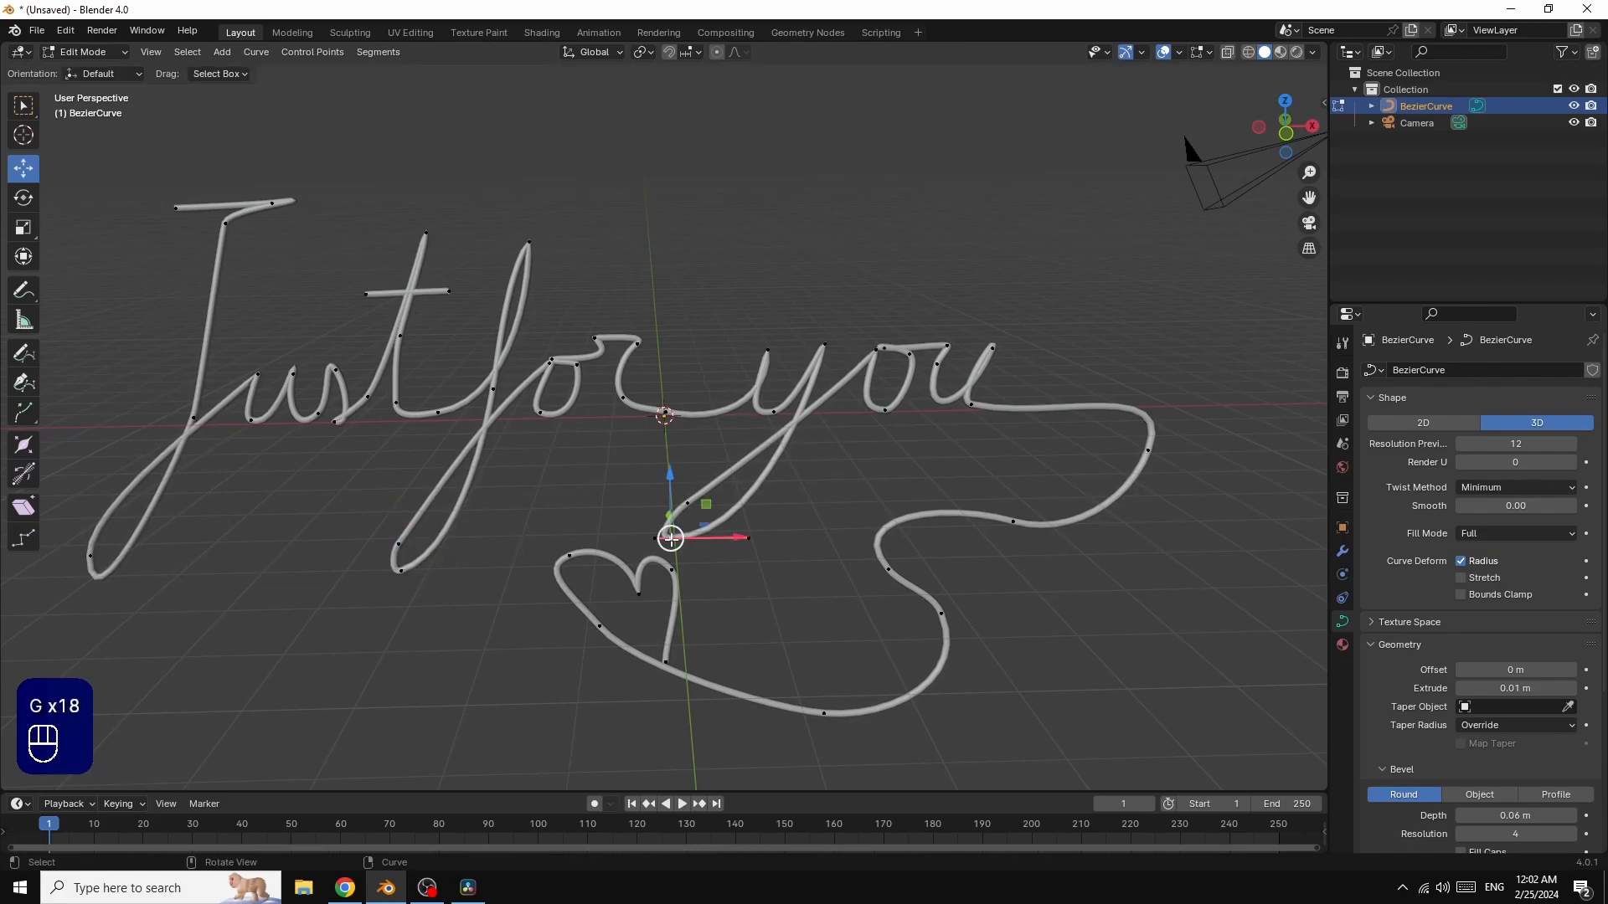
pyautogui.press('g')
pyautogui.press('g')
pyautogui.press('g')
pyautogui.press('g')
pyautogui.press('g')
pyautogui.press('g')
pyautogui.press('g')
pyautogui.press('g')
pyautogui.press('g')
pyautogui.press('g')
pyautogui.press('g')
pyautogui.press('g')
pyautogui.press('g')
pyautogui.press('g')
pyautogui.press('g')
pyautogui.press('g')
pyautogui.press('g')
pyautogui.press('g')
pyautogui.press('g')
pyautogui.press('g')
pyautogui.press('g')
pyautogui.press('g')
pyautogui.press('g')
pyautogui.press('g')
pyautogui.press('g')
pyautogui.press('g')
pyautogui.press('g')
pyautogui.press('g')
pyautogui.press('g')
pyautogui.press('g')
pyautogui.press('g')
pyautogui.press('g')
pyautogui.press('g')
pyautogui.press('g')
pyautogui.press('g')
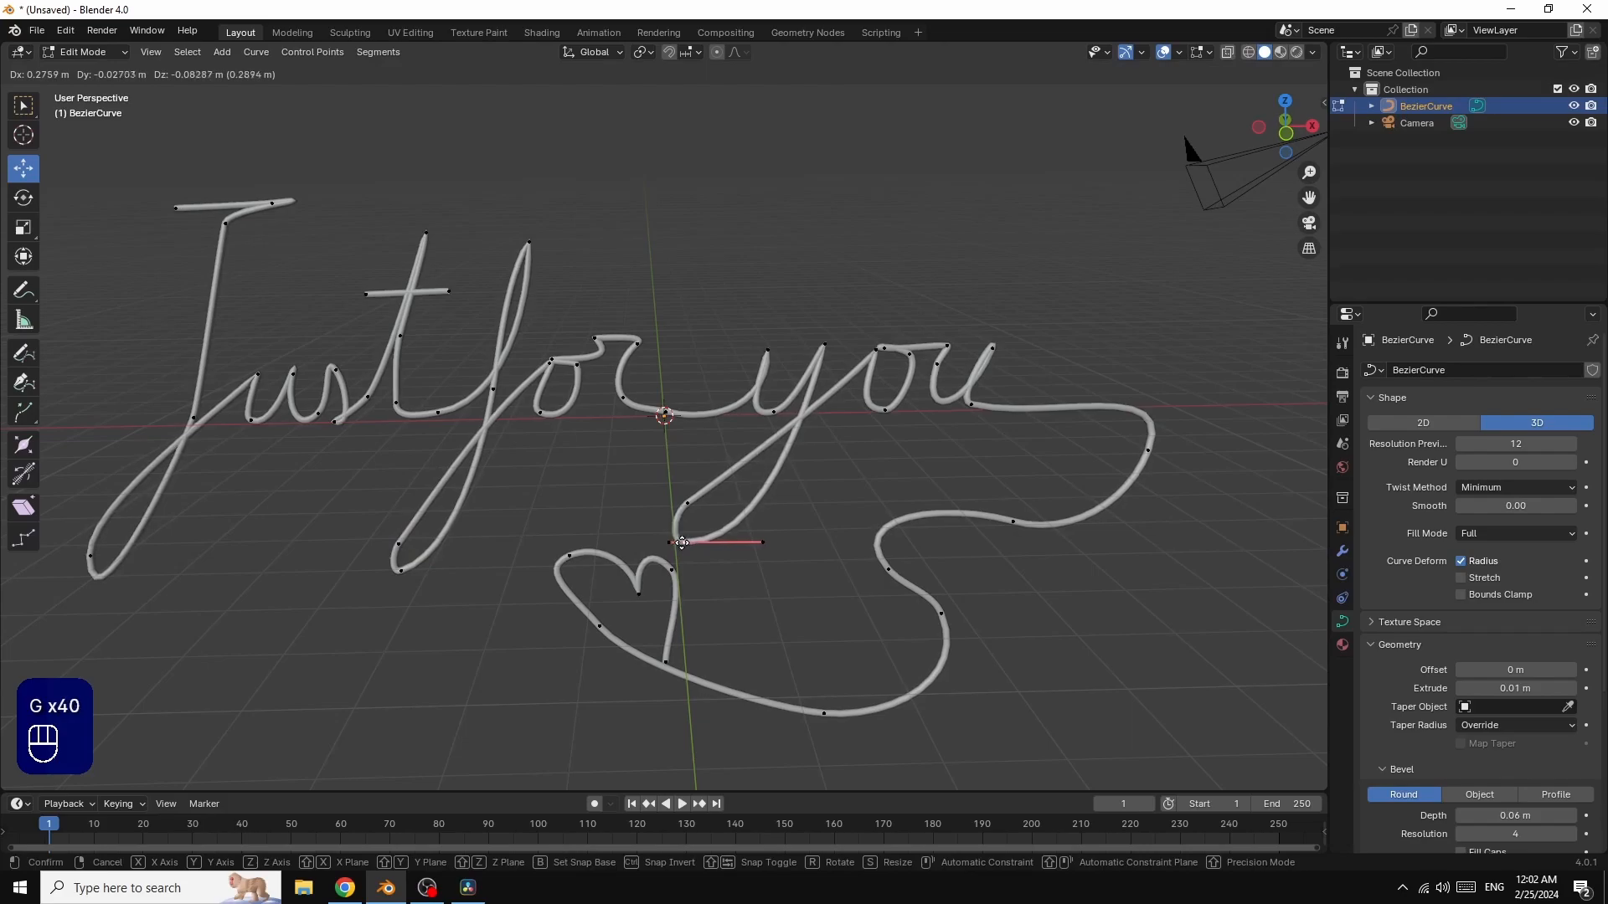
pyautogui.click(674, 544)
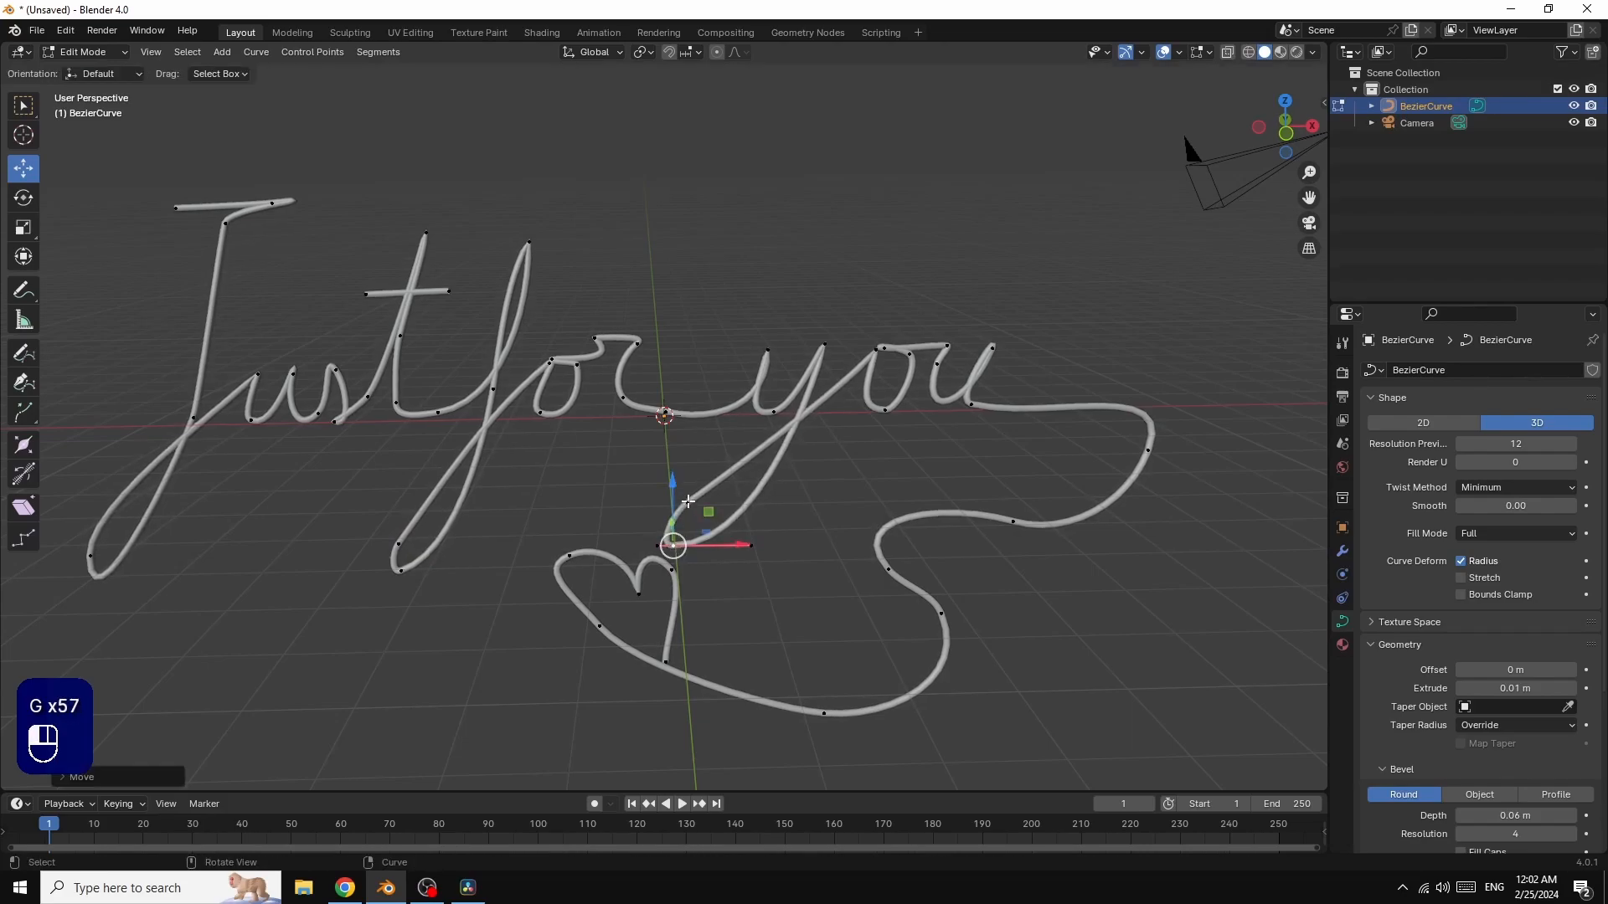
pyautogui.click(687, 501)
pyautogui.press('g')
pyautogui.press('g')
pyautogui.press('g')
pyautogui.press('g')
pyautogui.press('g')
pyautogui.press('g')
pyautogui.press('g')
pyautogui.press('g')
pyautogui.press('g')
pyautogui.press('g')
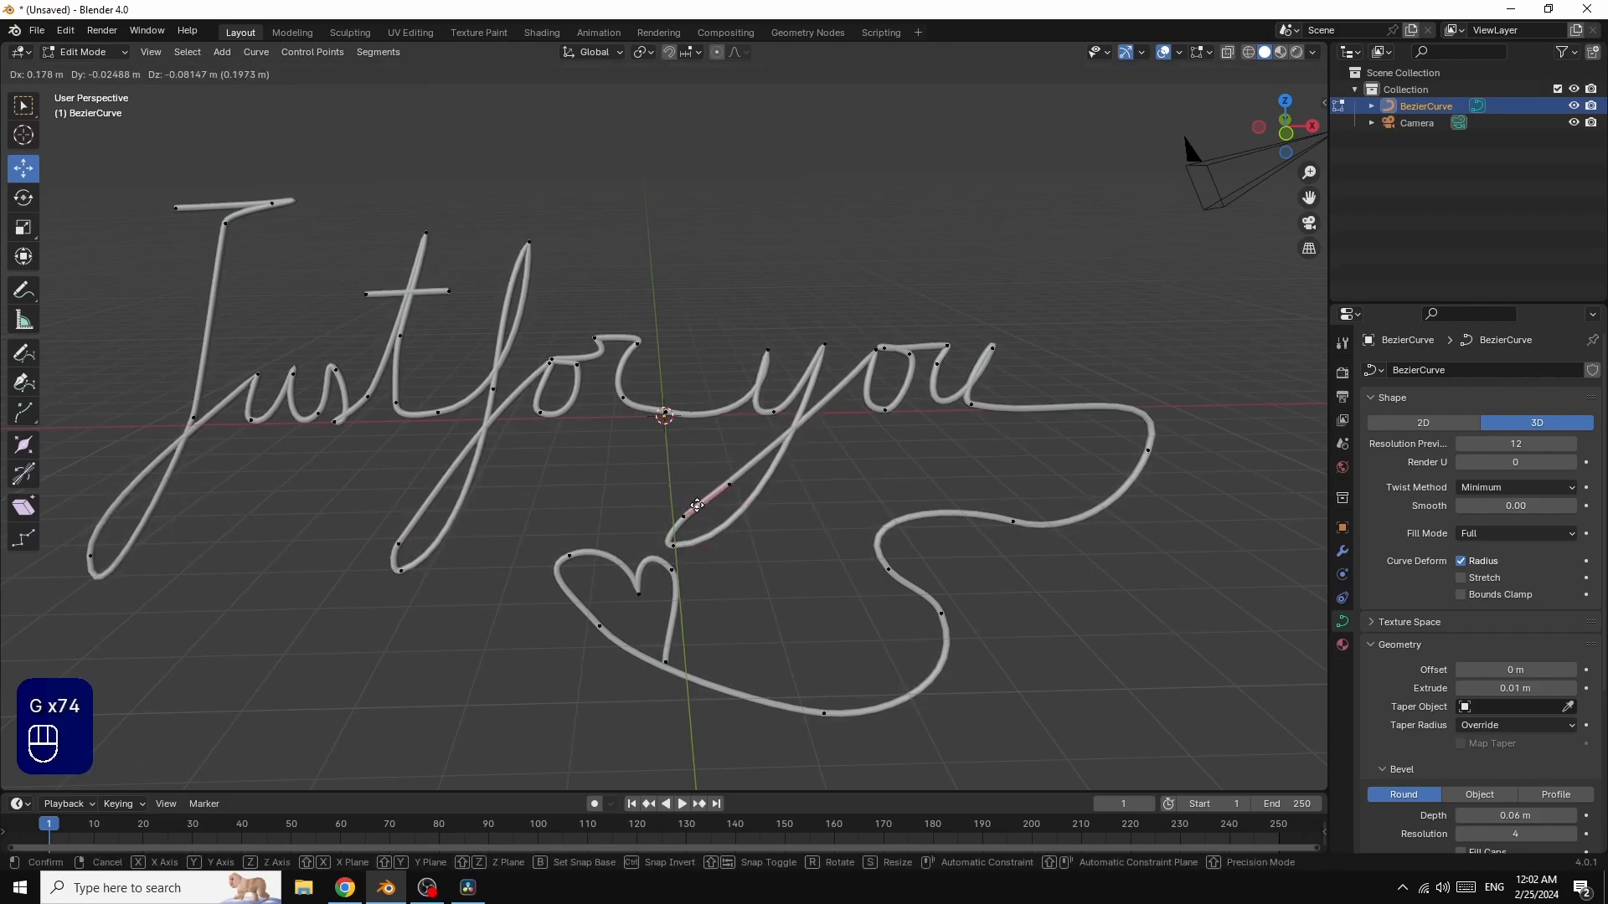
pyautogui.press('g')
pyautogui.press('g')
pyautogui.press('g')
pyautogui.click(697, 506)
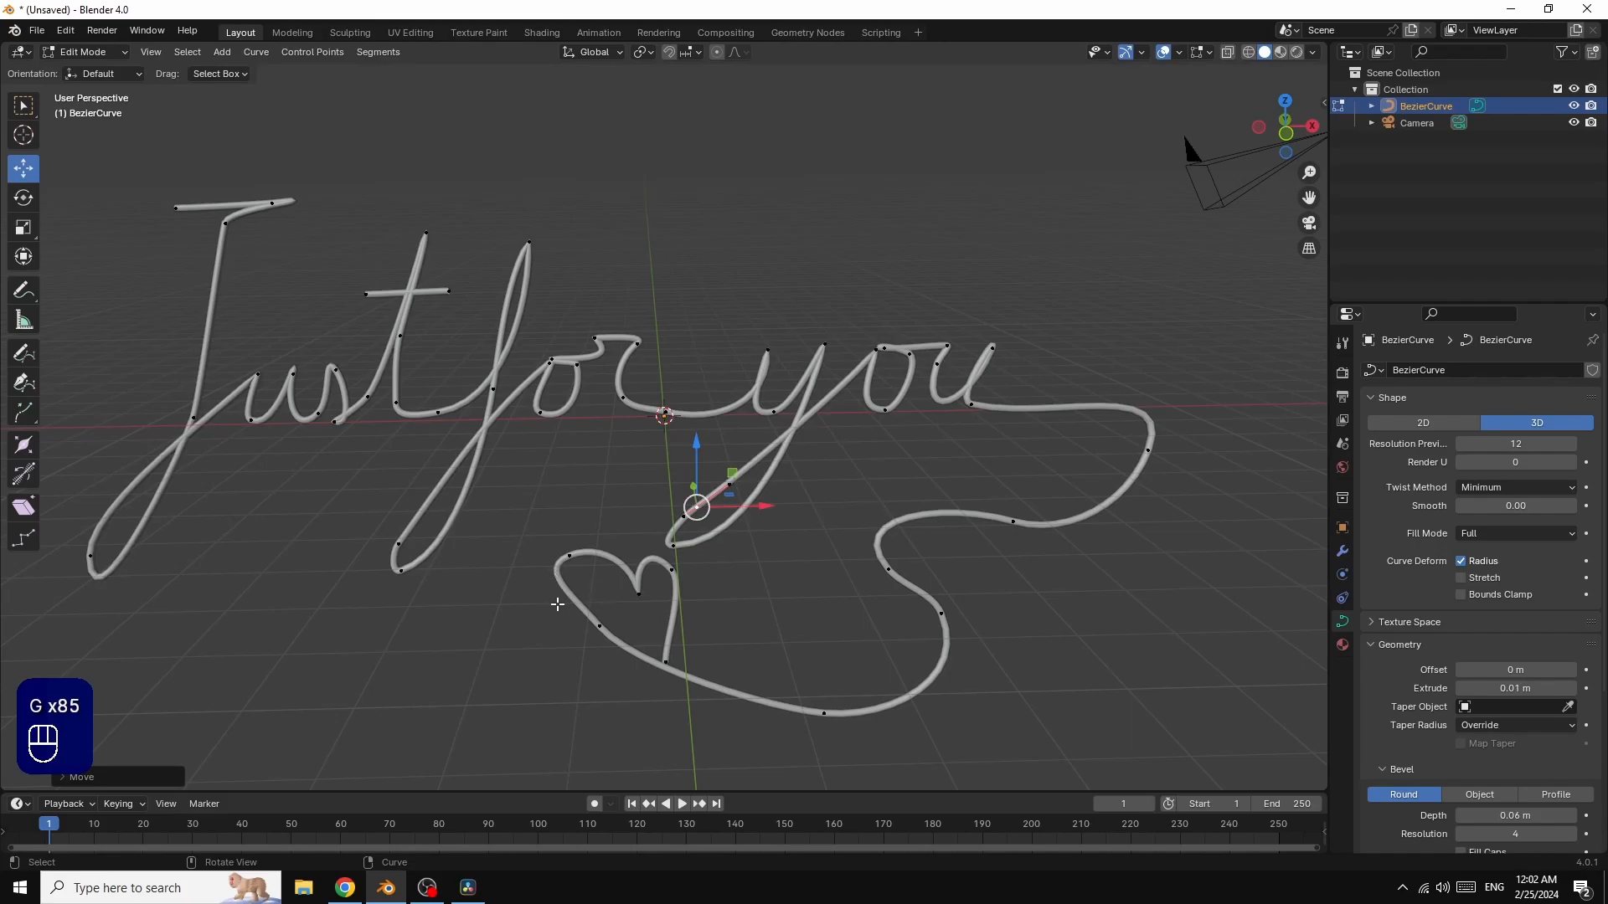
# Step: Round out the heart's outer lobe by lowering its upper control point slightly and moving its lower side point outward and down
pyautogui.click(566, 556)
pyautogui.press('g')
pyautogui.press('g')
pyautogui.press('g')
pyautogui.press('g')
pyautogui.press('g')
pyautogui.press('g')
pyautogui.press('g')
pyautogui.press('g')
pyautogui.press('g')
pyautogui.press('g')
pyautogui.press('g')
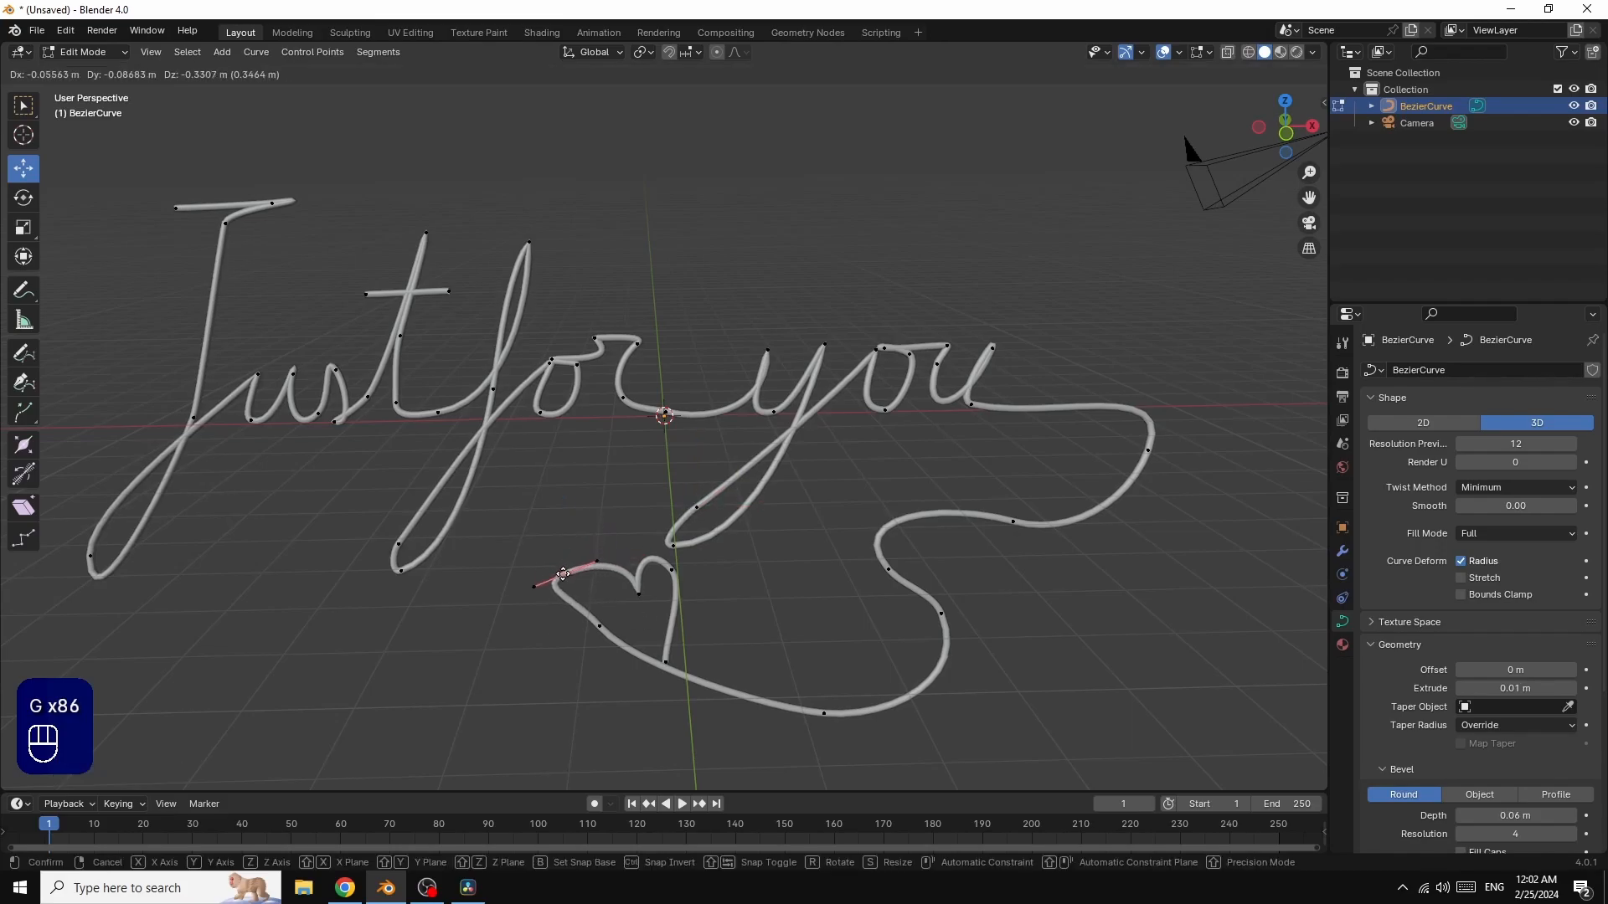
pyautogui.click(600, 630)
pyautogui.press('g')
pyautogui.press('g')
pyautogui.press('g')
pyautogui.press('g')
pyautogui.press('g')
pyautogui.press('g')
pyautogui.press('g')
pyautogui.press('g')
pyautogui.press('g')
pyautogui.press('g')
pyautogui.press('g')
pyautogui.press('g')
pyautogui.press('g')
pyautogui.press('g')
pyautogui.press('g')
pyautogui.press('g')
pyautogui.press('g')
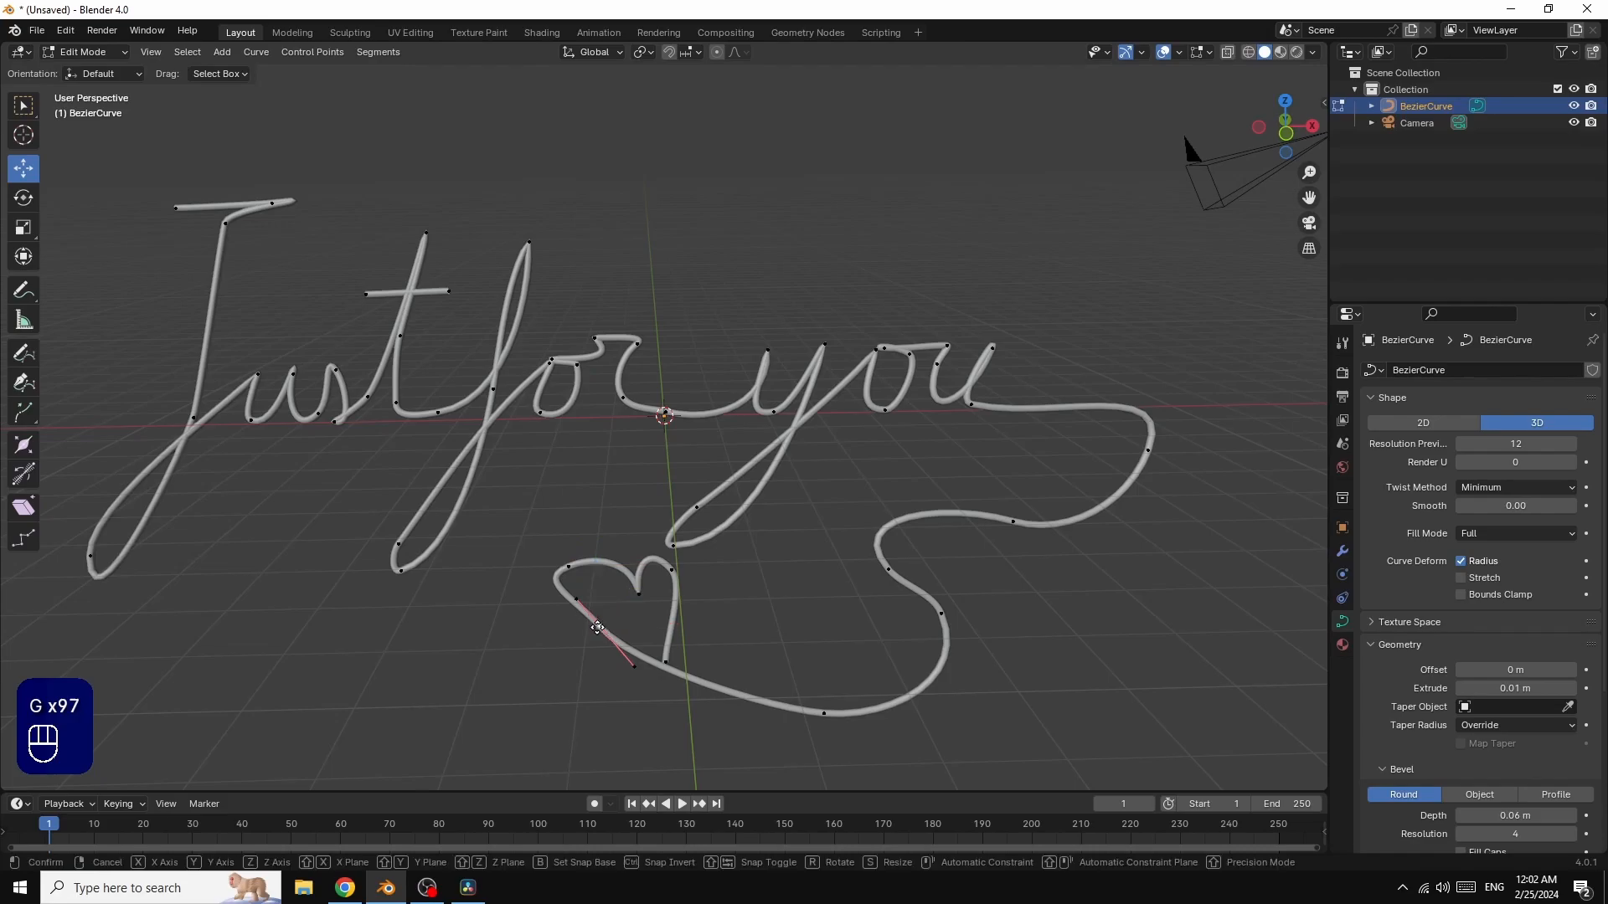
pyautogui.press('g')
pyautogui.press('g')
pyautogui.press('g')
pyautogui.press('g')
pyautogui.click(583, 647)
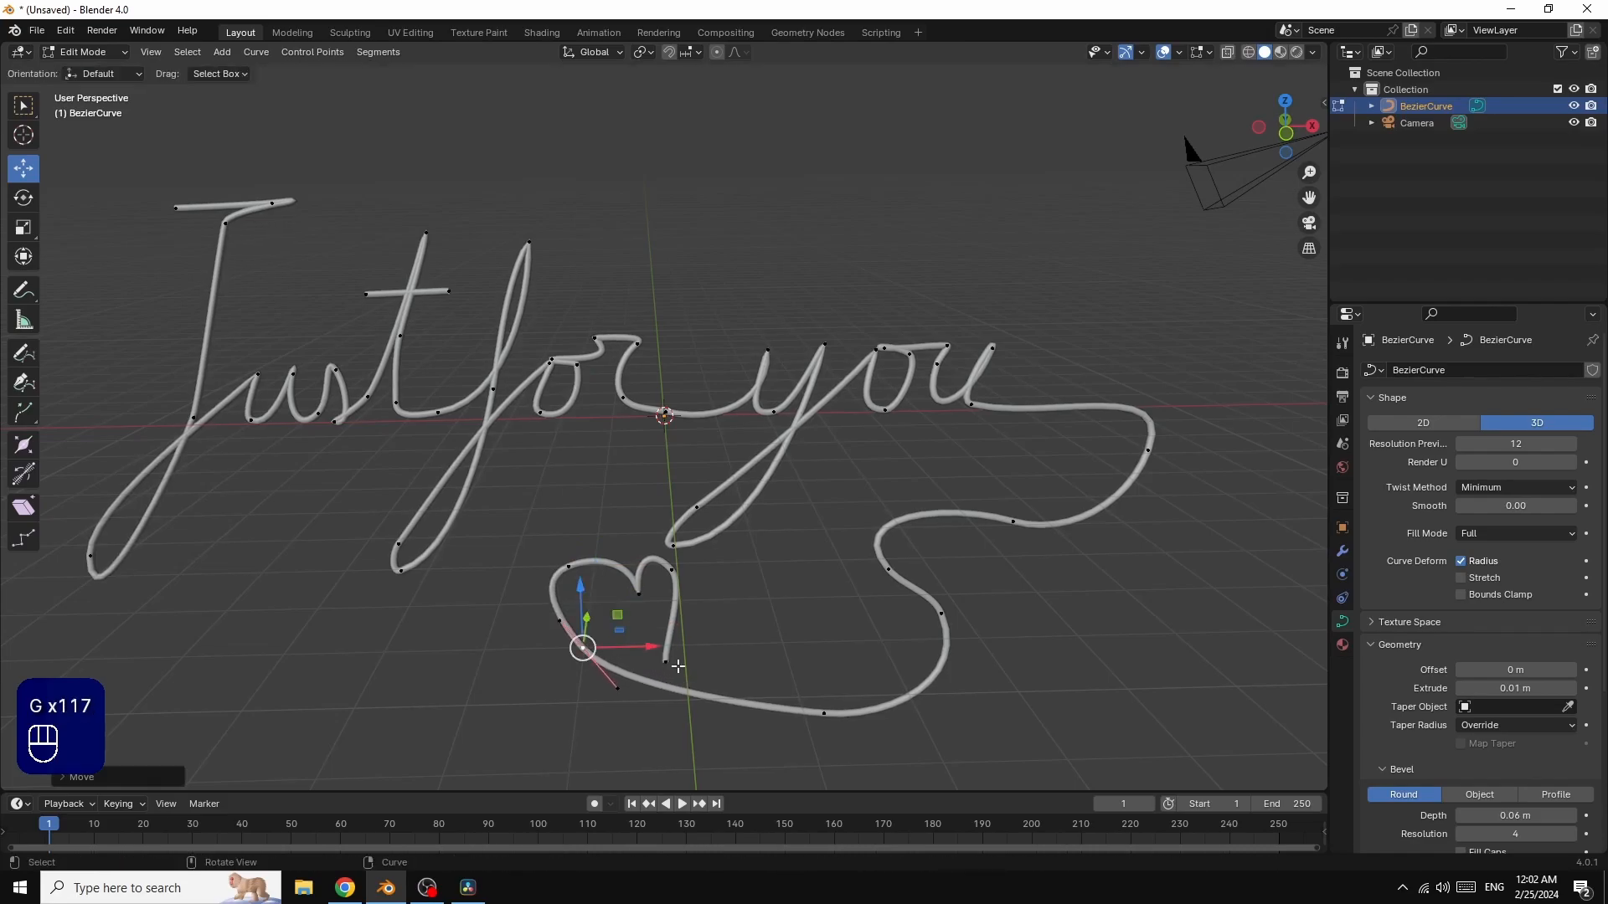
# Step: Move the heart's loose end point down onto the flourish stroke to close the heart's bottom tip
pyautogui.click(667, 662)
pyautogui.press('g')
pyautogui.press('g')
pyautogui.press('g')
pyautogui.press('g')
pyautogui.press('g')
pyautogui.press('g')
pyautogui.press('g')
pyautogui.press('g')
pyautogui.press('g')
pyautogui.press('g')
pyautogui.press('g')
pyautogui.press('g')
pyautogui.press('g')
pyautogui.press('g')
pyautogui.press('g')
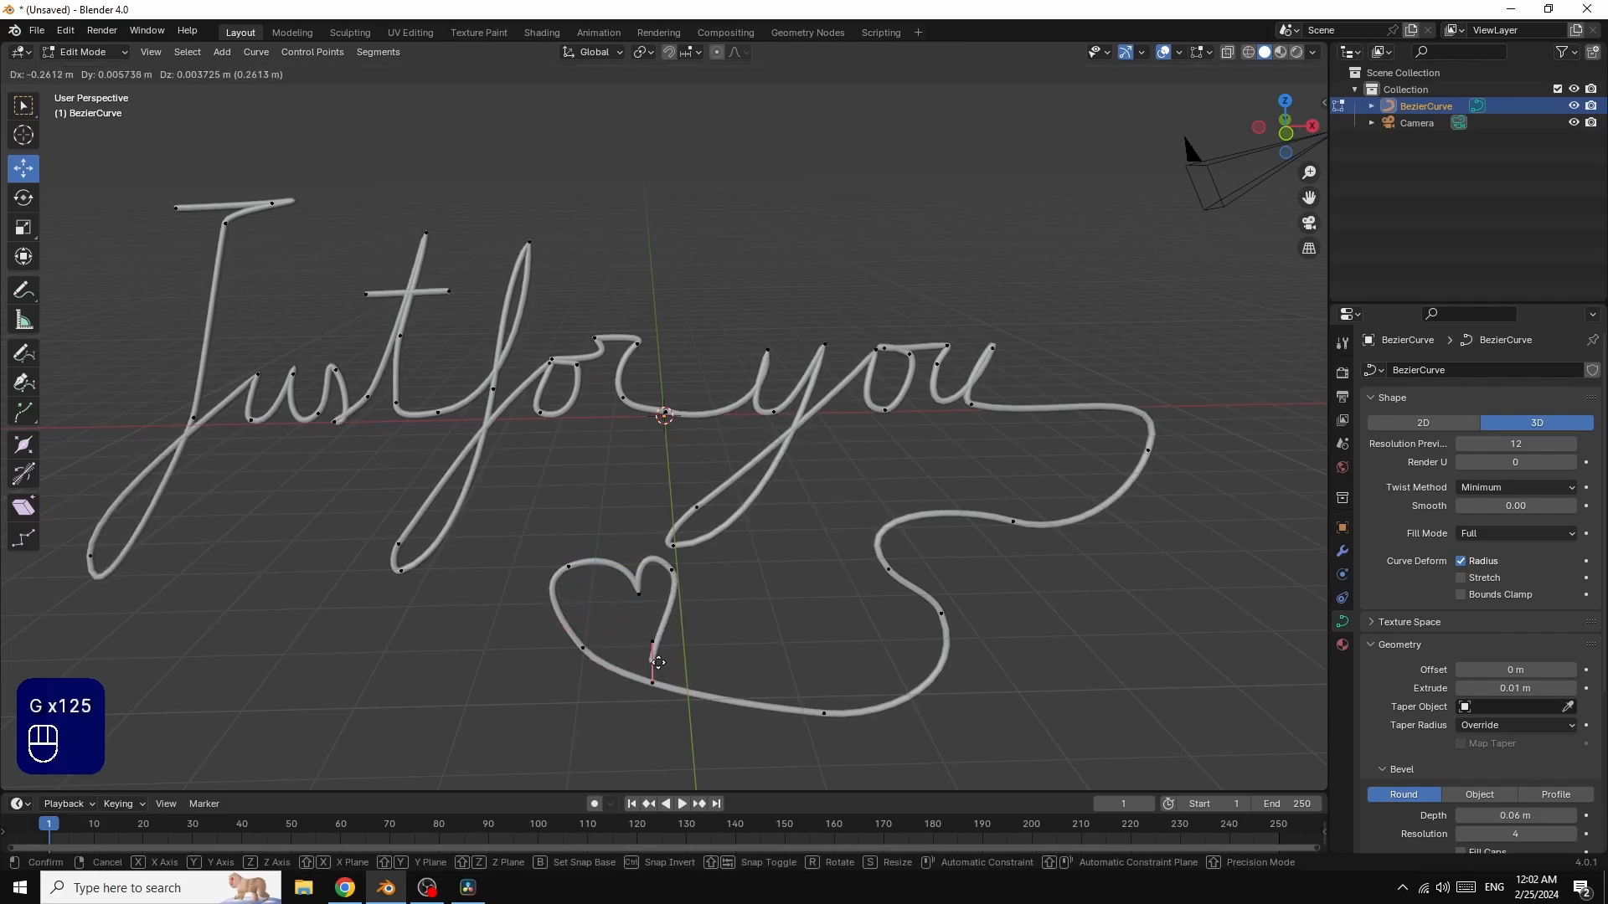
pyautogui.press('g')
pyautogui.press('g')
pyautogui.press('g')
pyautogui.press('g')
pyautogui.press('g')
pyautogui.press('g')
pyautogui.press('g')
pyautogui.press('g')
pyautogui.press('g')
pyautogui.press('g')
pyautogui.press('g')
pyautogui.press('g')
pyautogui.press('g')
pyautogui.press('g')
pyautogui.press('g')
pyautogui.press('g')
pyautogui.press('g')
pyautogui.press('g')
pyautogui.press('g')
pyautogui.press('g')
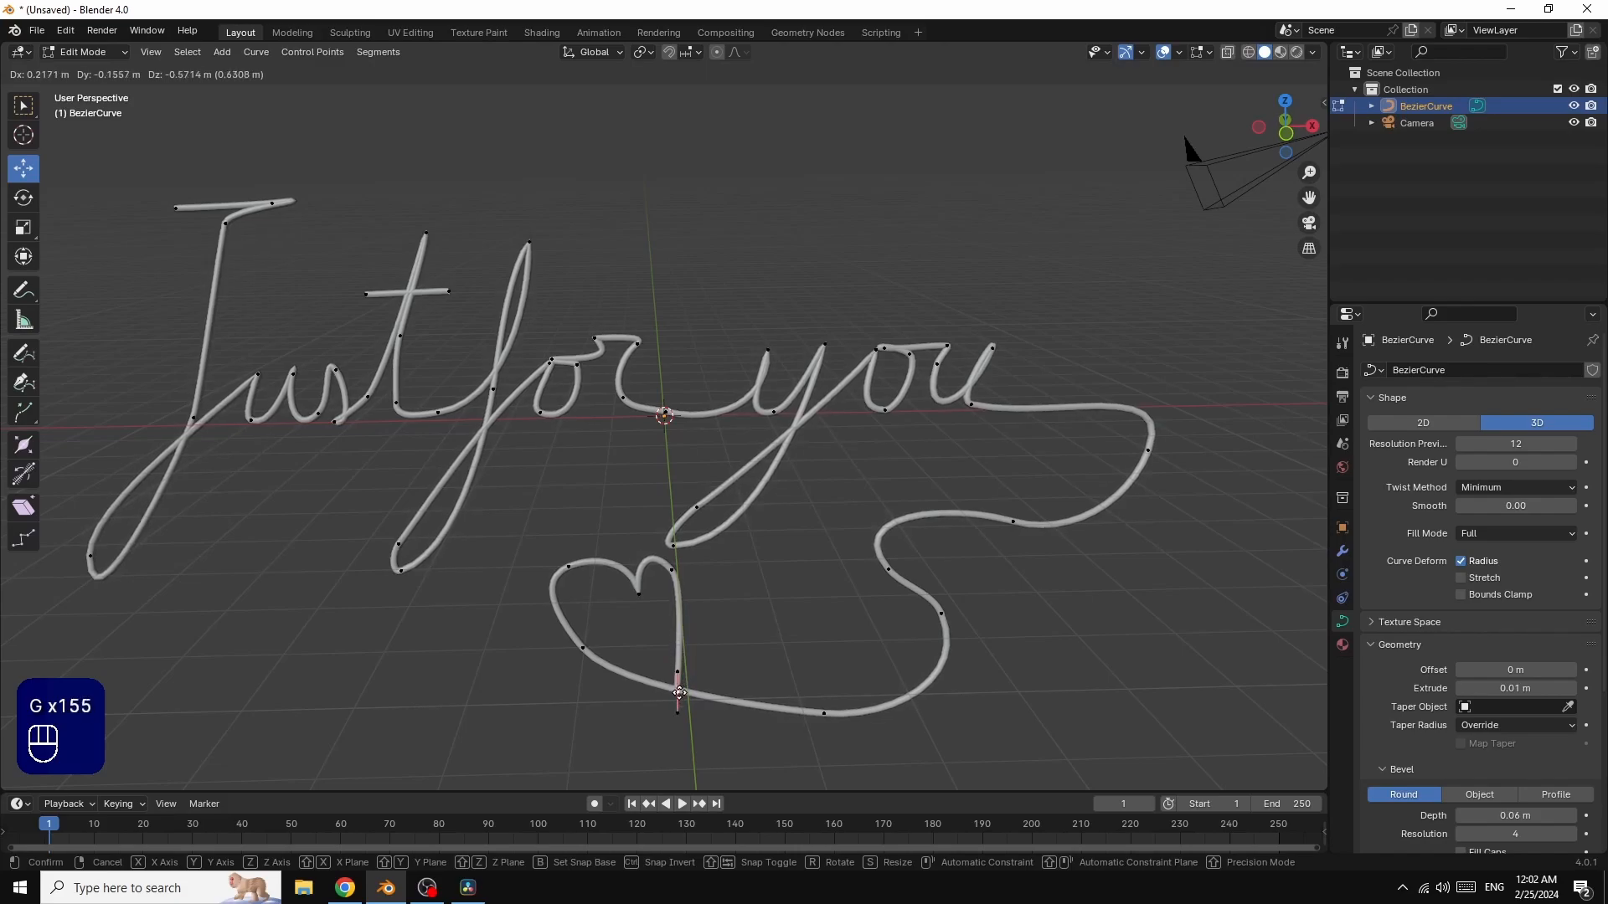
pyautogui.press('g')
pyautogui.press('g')
pyautogui.press('g')
pyautogui.press('g')
pyautogui.press('g')
pyautogui.press('g')
pyautogui.press('g')
pyautogui.click(676, 689)
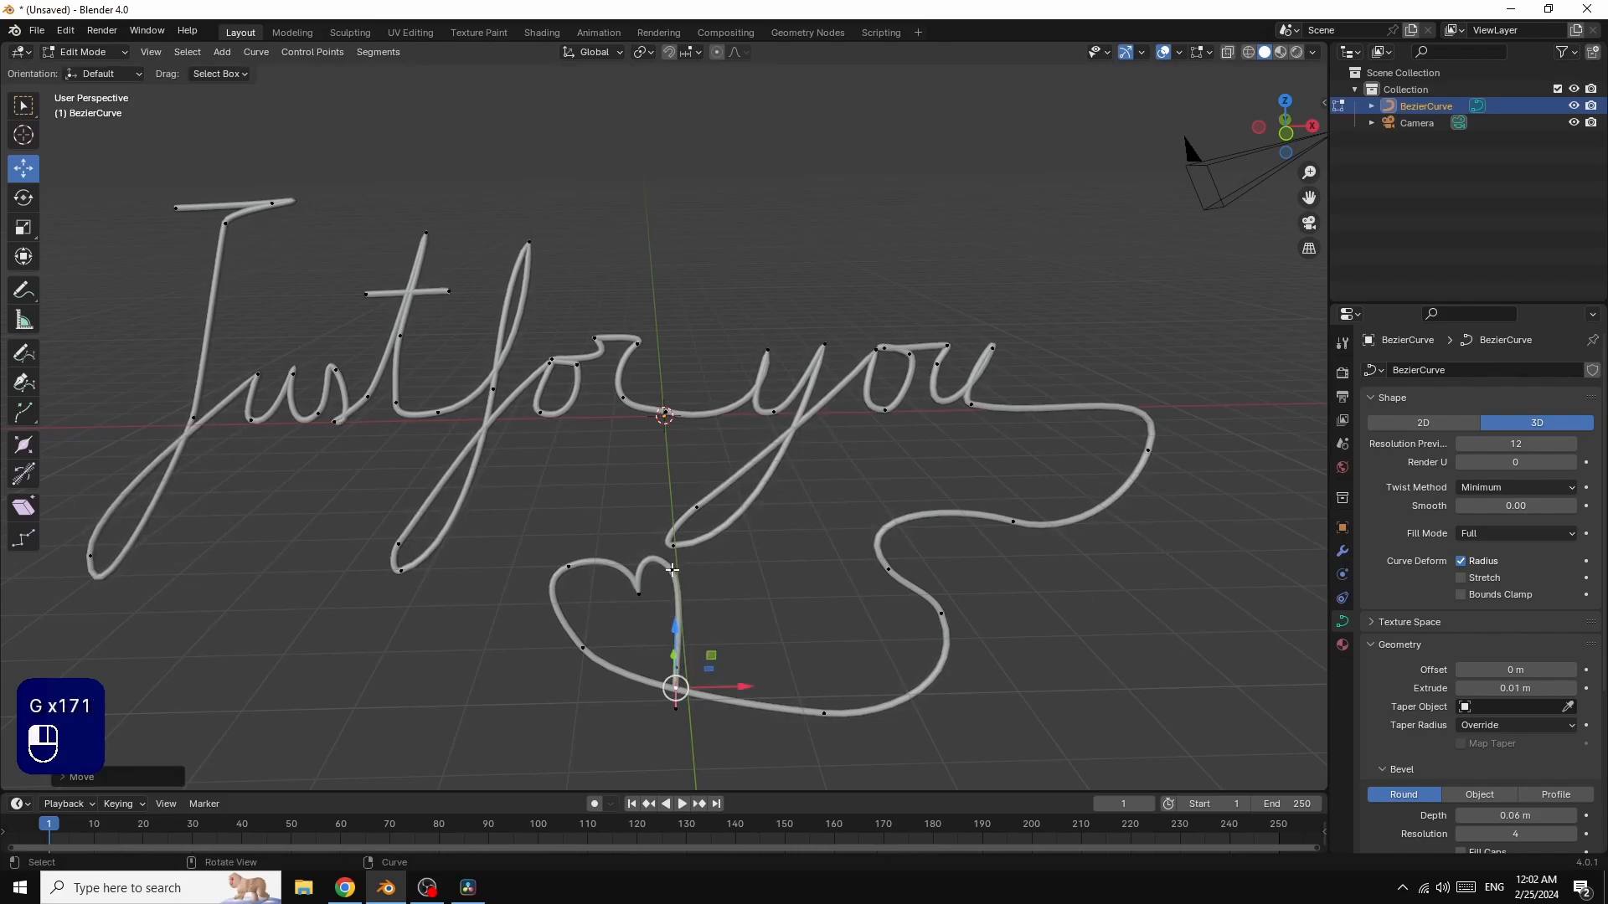
# Step: Widen the heart's right lobe by moving its upper outer control point outward
pyautogui.click(673, 569)
pyautogui.press('g')
pyautogui.press('g')
pyautogui.press('g')
pyautogui.press('g')
pyautogui.press('g')
pyautogui.press('g')
pyautogui.press('g')
pyautogui.press('g')
pyautogui.press('g')
pyautogui.press('g')
pyautogui.press('g')
pyautogui.press('g')
pyautogui.press('g')
pyautogui.press('g')
pyautogui.press('g')
pyautogui.press('g')
pyautogui.press('g')
pyautogui.press('g')
pyautogui.press('g')
pyautogui.press('g')
pyautogui.press('g')
pyautogui.press('g')
pyautogui.press('g')
pyautogui.press('g')
pyautogui.press('g')
pyautogui.press('g')
pyautogui.press('g')
pyautogui.press('g')
pyautogui.press('g')
pyautogui.press('g')
pyautogui.press('g')
pyautogui.press('g')
pyautogui.press('g')
pyautogui.press('g')
pyautogui.click(708, 567)
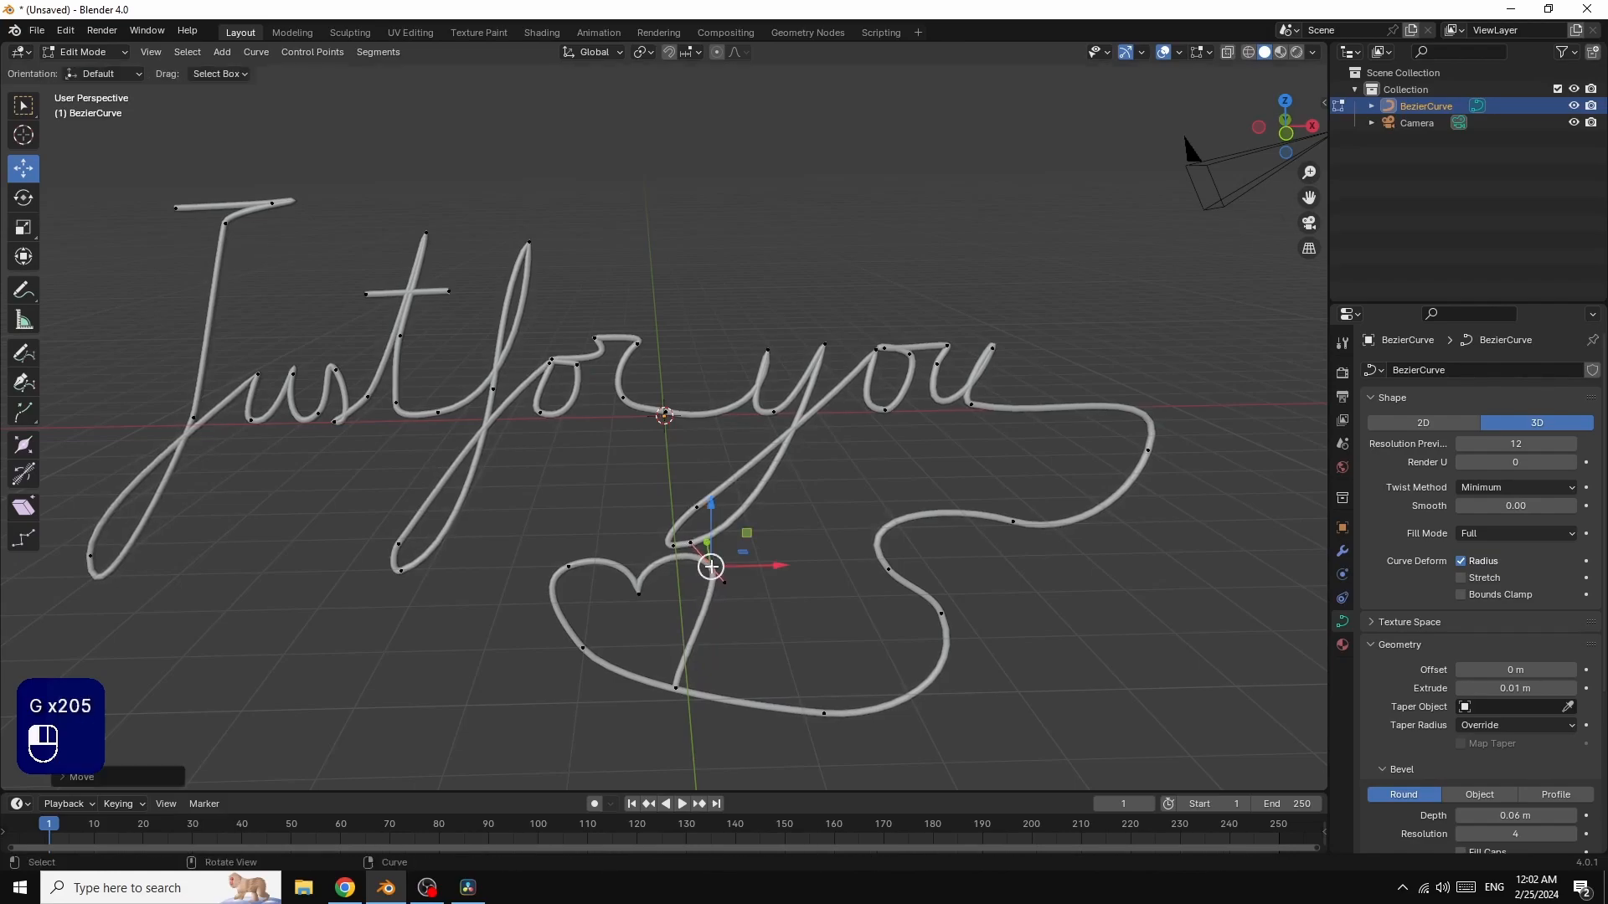
# Step: Move the control point on the heart's lower left side slightly inward
pyautogui.click(589, 648)
pyautogui.press('g')
pyautogui.press('g')
pyautogui.press('g')
pyautogui.press('g')
pyautogui.press('g')
pyautogui.press('g')
pyautogui.press('g')
pyautogui.press('g')
pyautogui.press('g')
pyautogui.press('g')
pyautogui.press('g')
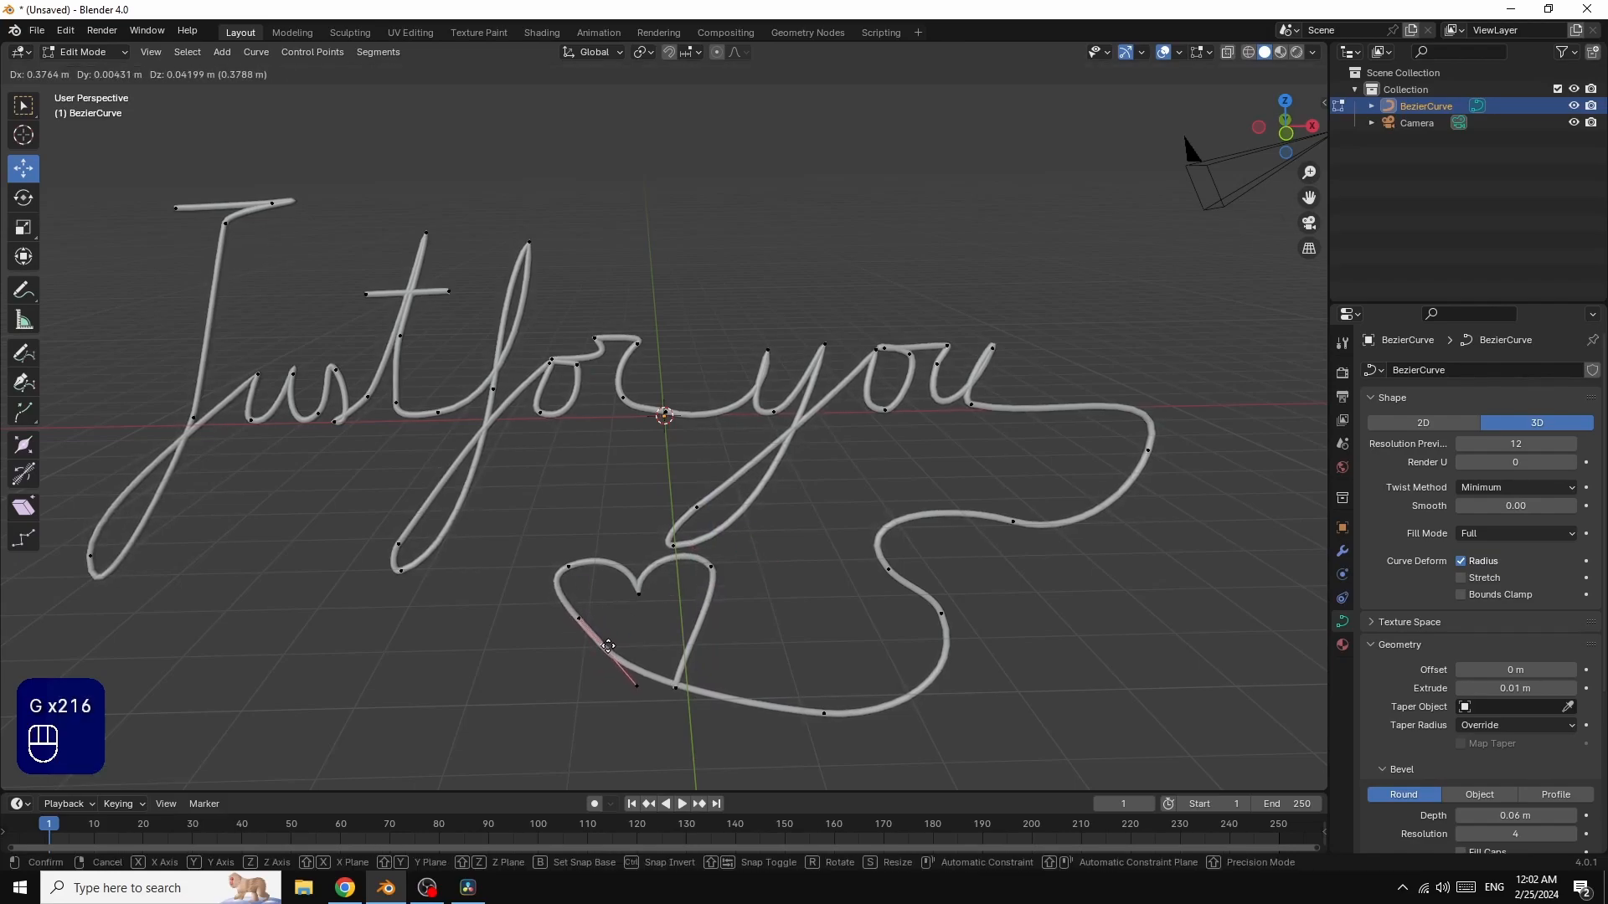
pyautogui.press('g')
pyautogui.click(605, 646)
# Step: Raise the top control point of the J's stem in "Just" so it meets the crossbar
pyautogui.click(226, 223)
pyautogui.press('g')
pyautogui.press('g')
pyautogui.press('g')
pyautogui.press('g')
pyautogui.press('g')
pyautogui.press('g')
pyautogui.press('g')
pyautogui.press('g')
pyautogui.press('g')
pyautogui.press('g')
pyautogui.press('g')
pyautogui.press('g')
pyautogui.press('g')
pyautogui.press('g')
pyautogui.press('g')
pyautogui.press('g')
pyautogui.press('g')
pyautogui.press('g')
pyautogui.press('g')
pyautogui.press('g')
pyautogui.press('g')
pyautogui.press('g')
pyautogui.press('g')
pyautogui.press('g')
pyautogui.press('g')
pyautogui.press('g')
pyautogui.press('g')
pyautogui.press('g')
pyautogui.press('g')
pyautogui.press('g')
pyautogui.press('g')
pyautogui.press('g')
pyautogui.press('g')
pyautogui.press('g')
pyautogui.press('g')
pyautogui.click(226, 212)
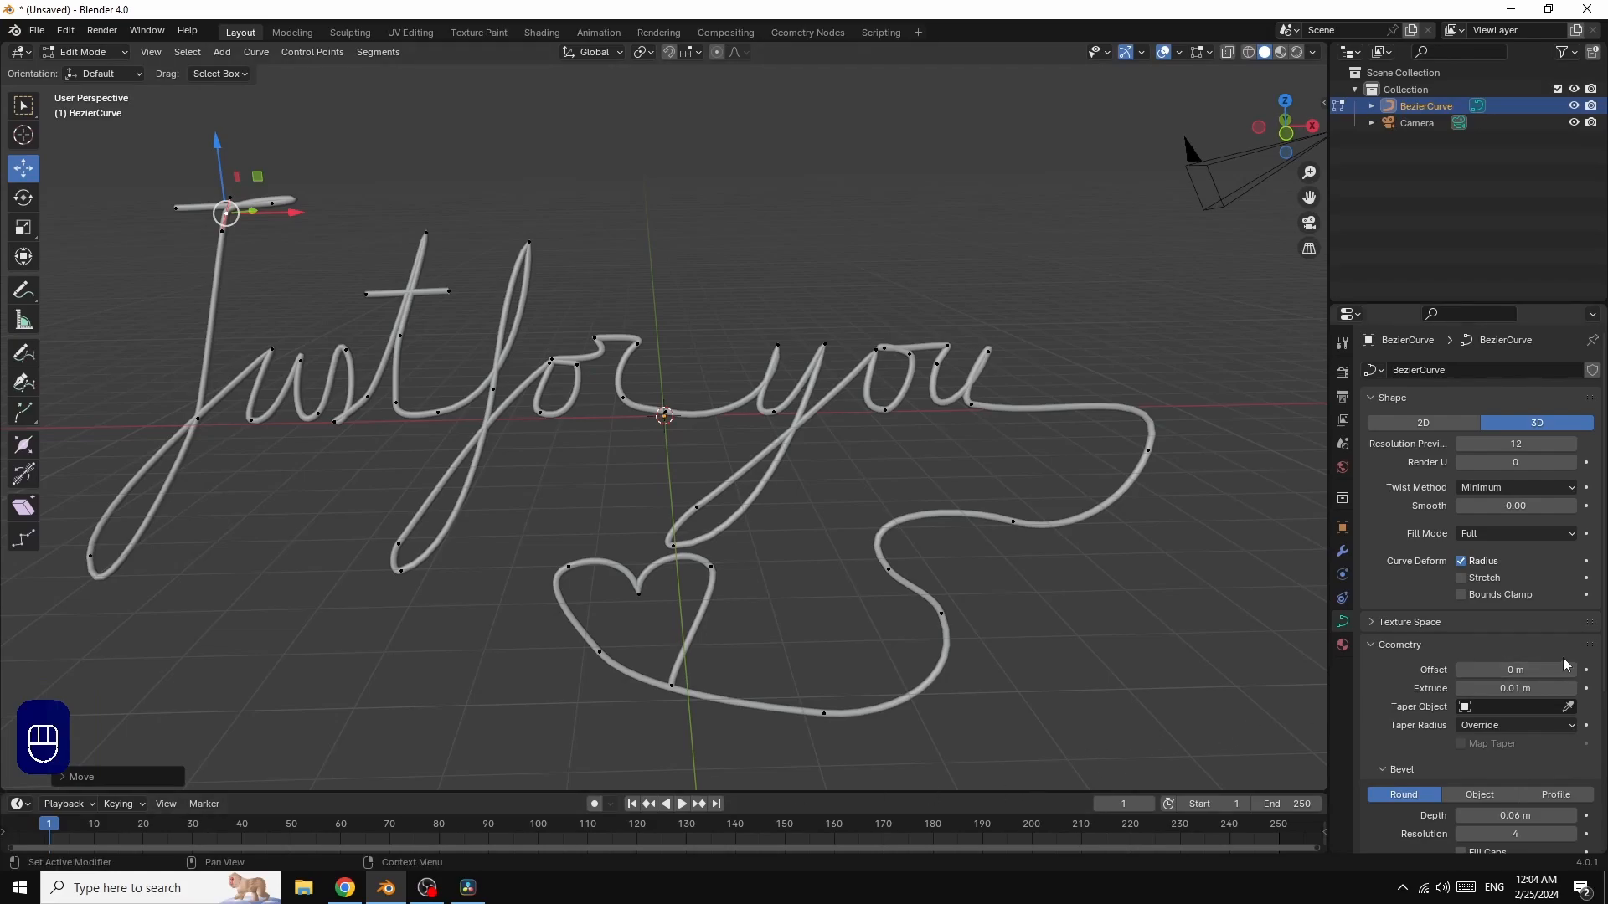
# Step: Set the End factor of the curve bevel's Start & End Mapping to 0
pyautogui.scroll(-5, 1559, 658)
pyautogui.scroll(-1, 1550, 658)
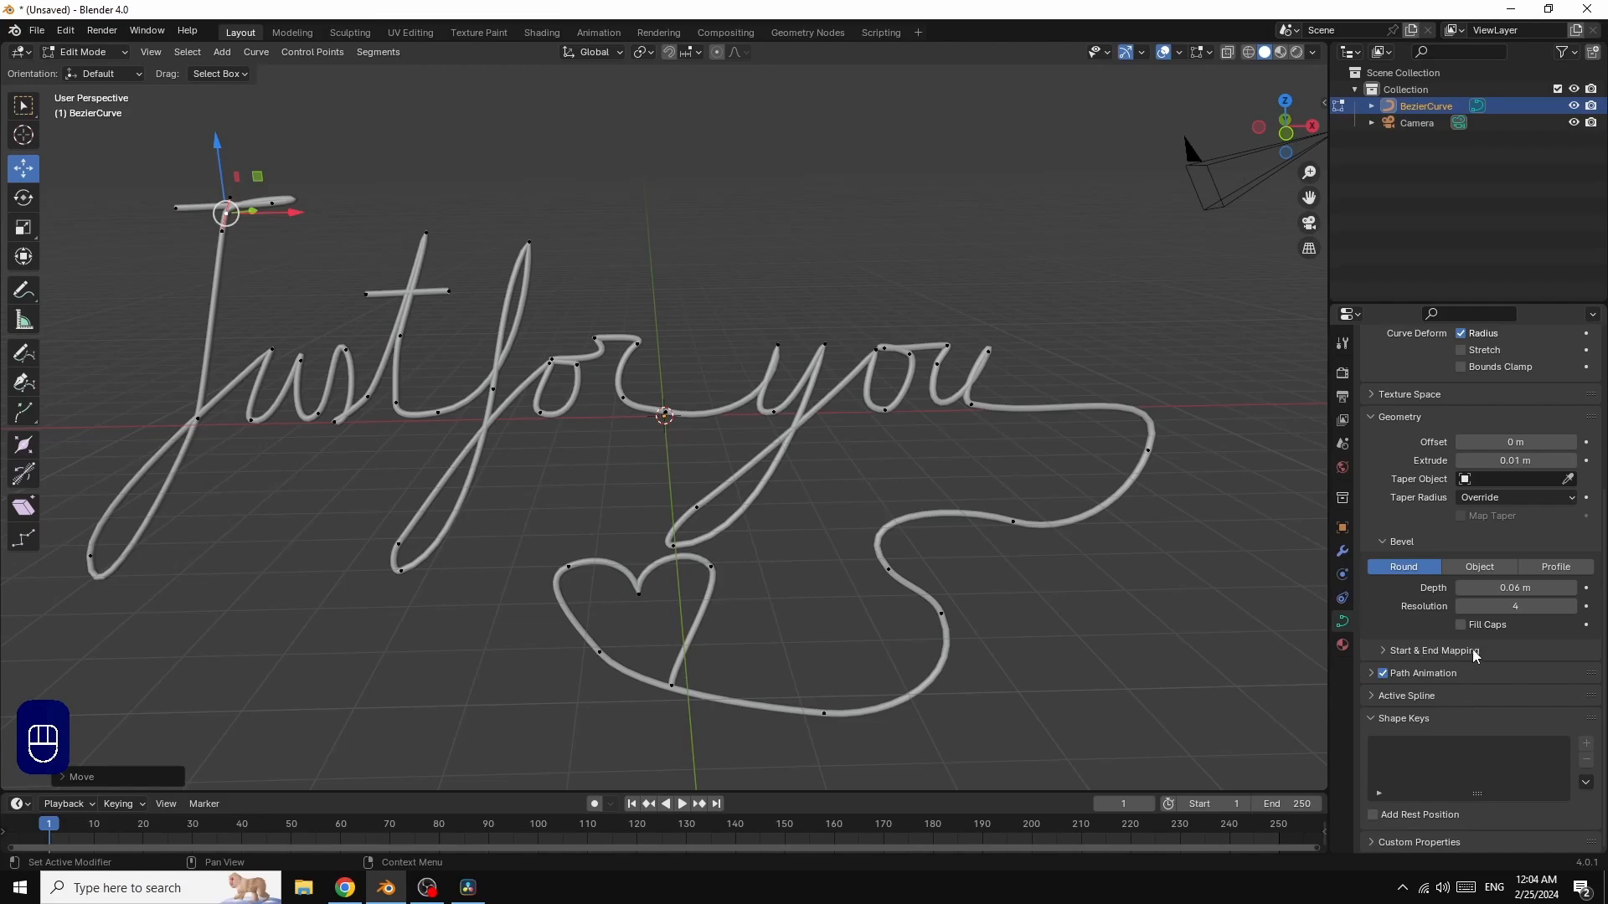
pyautogui.click(1381, 651)
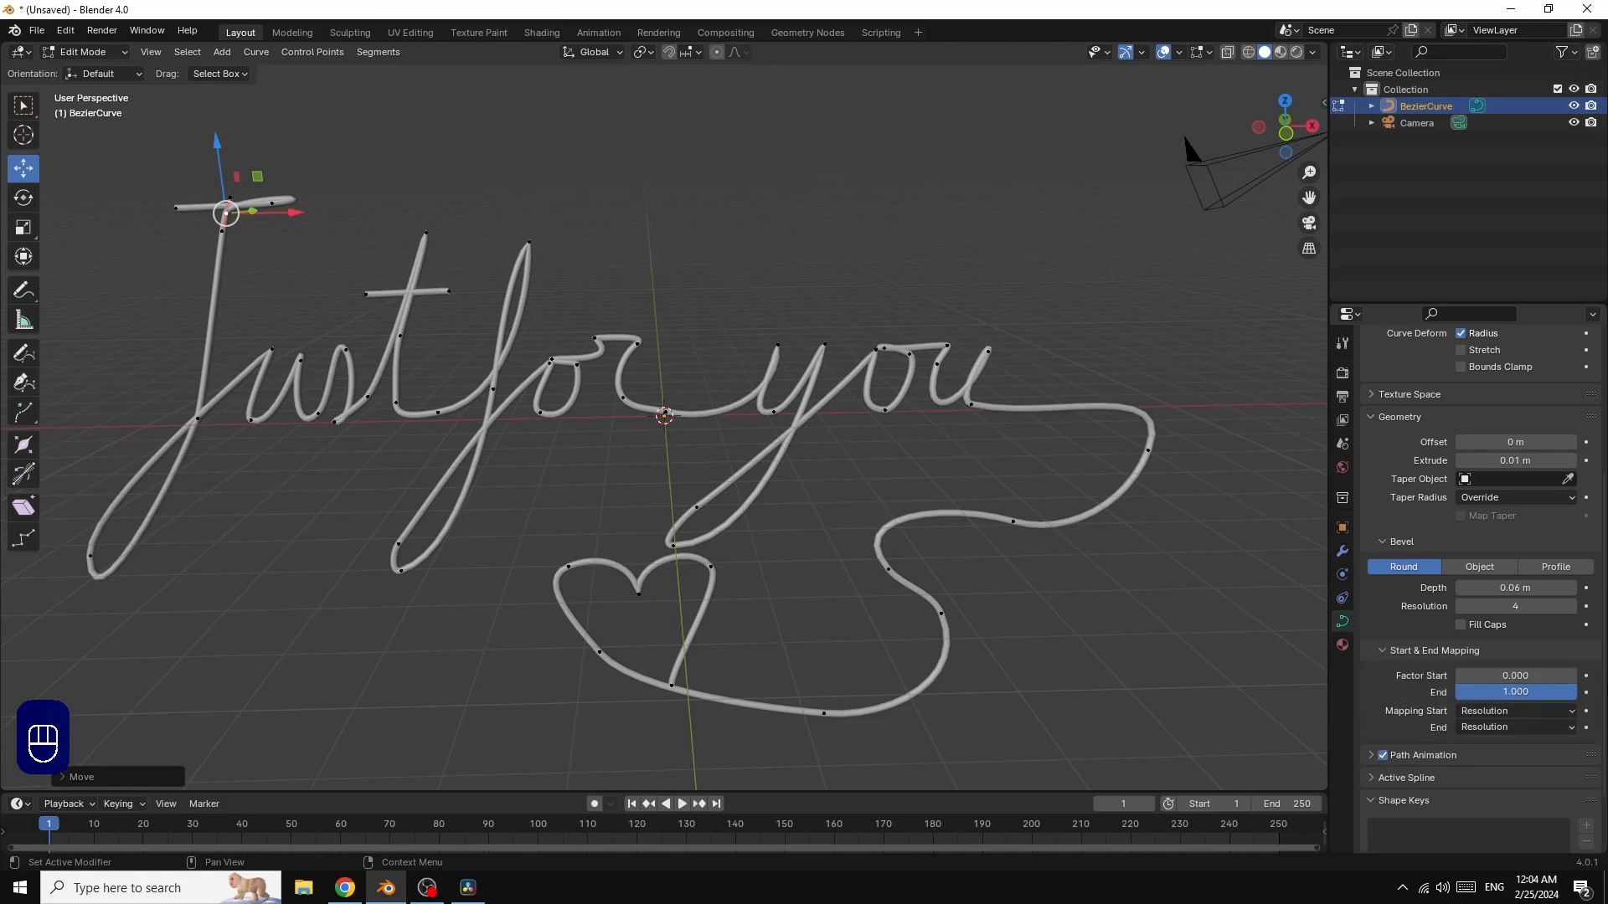
pyautogui.moveTo(1516, 692); pyautogui.dragTo(1423, 691)
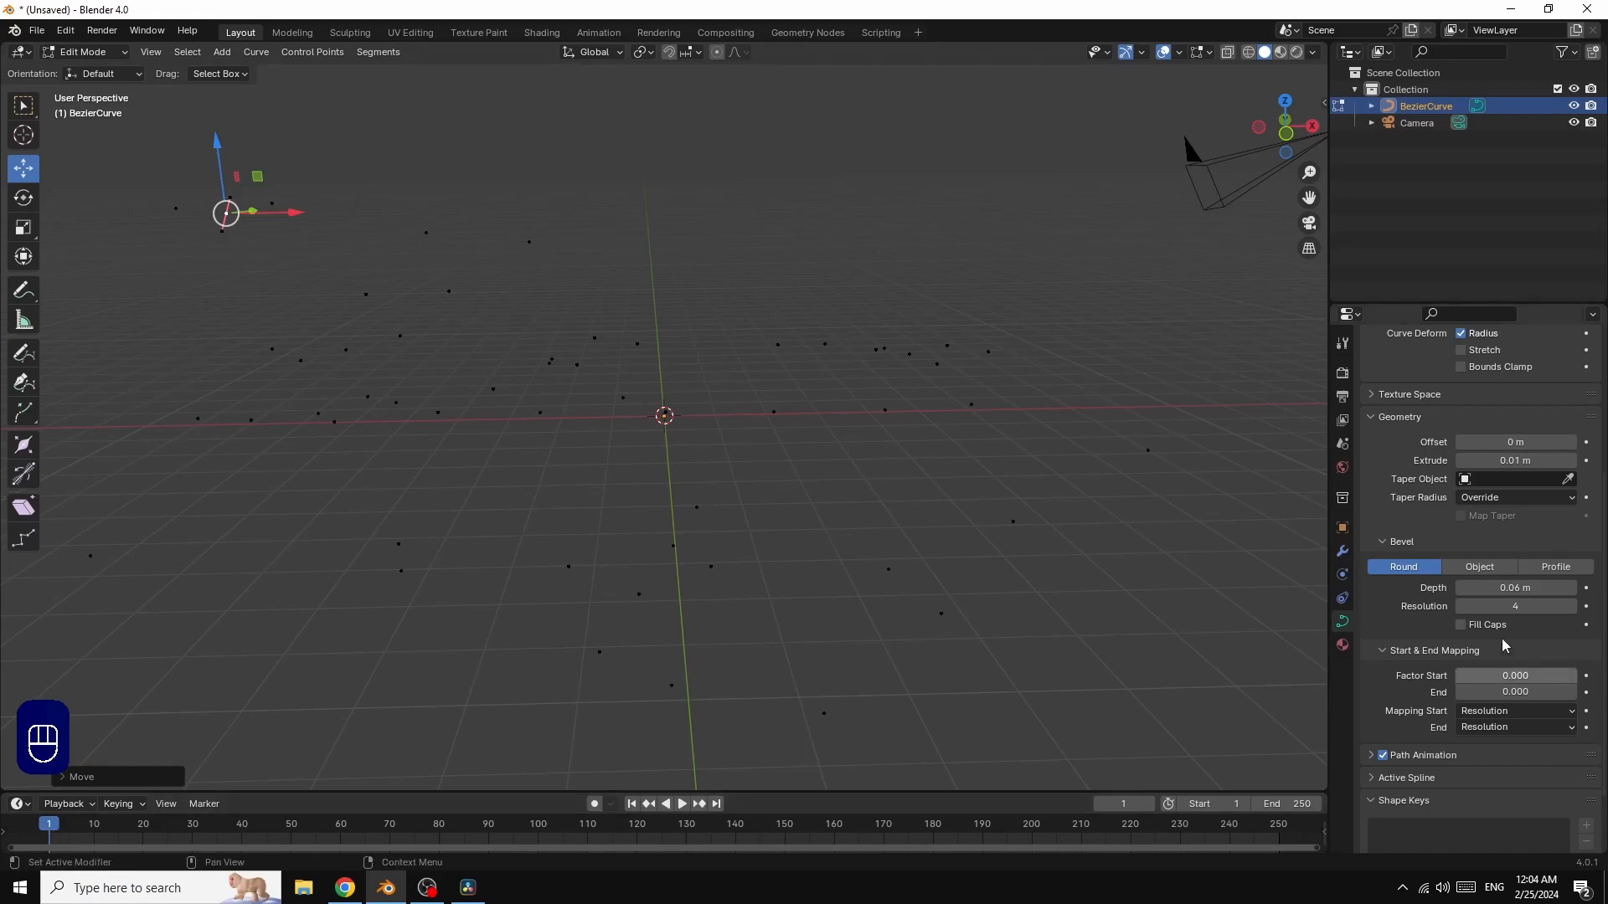
# Step: Insert keyframes for the bevel mapping's Start and End factors at frame 1
pyautogui.rightClick(1509, 676)
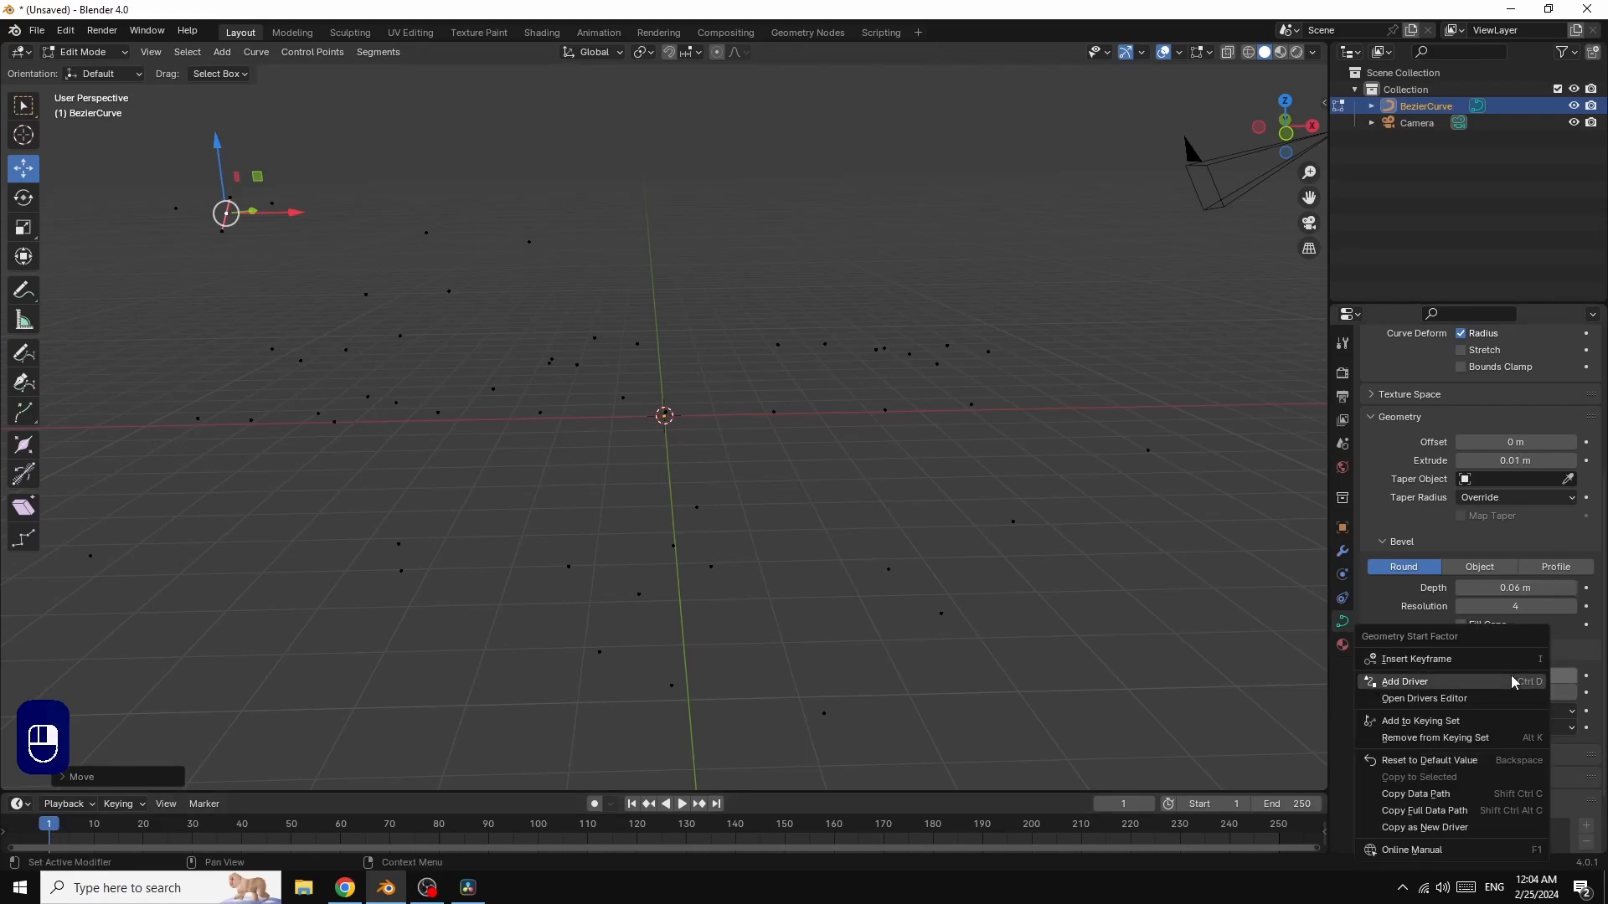
pyautogui.click(1459, 662)
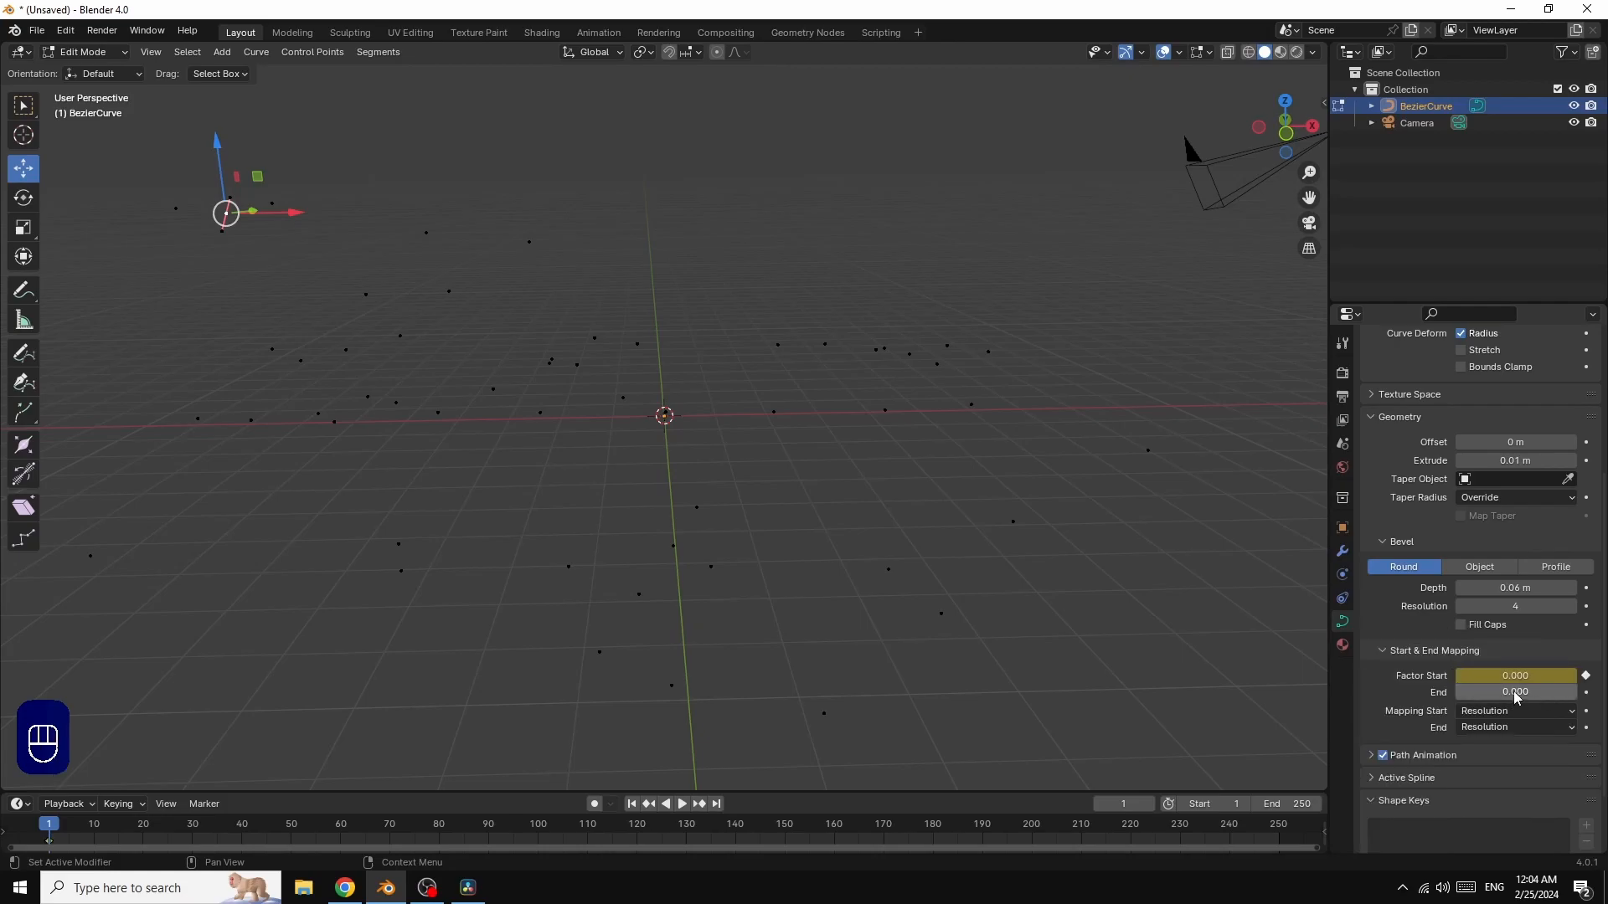
pyautogui.rightClick(1518, 694)
pyautogui.click(1456, 658)
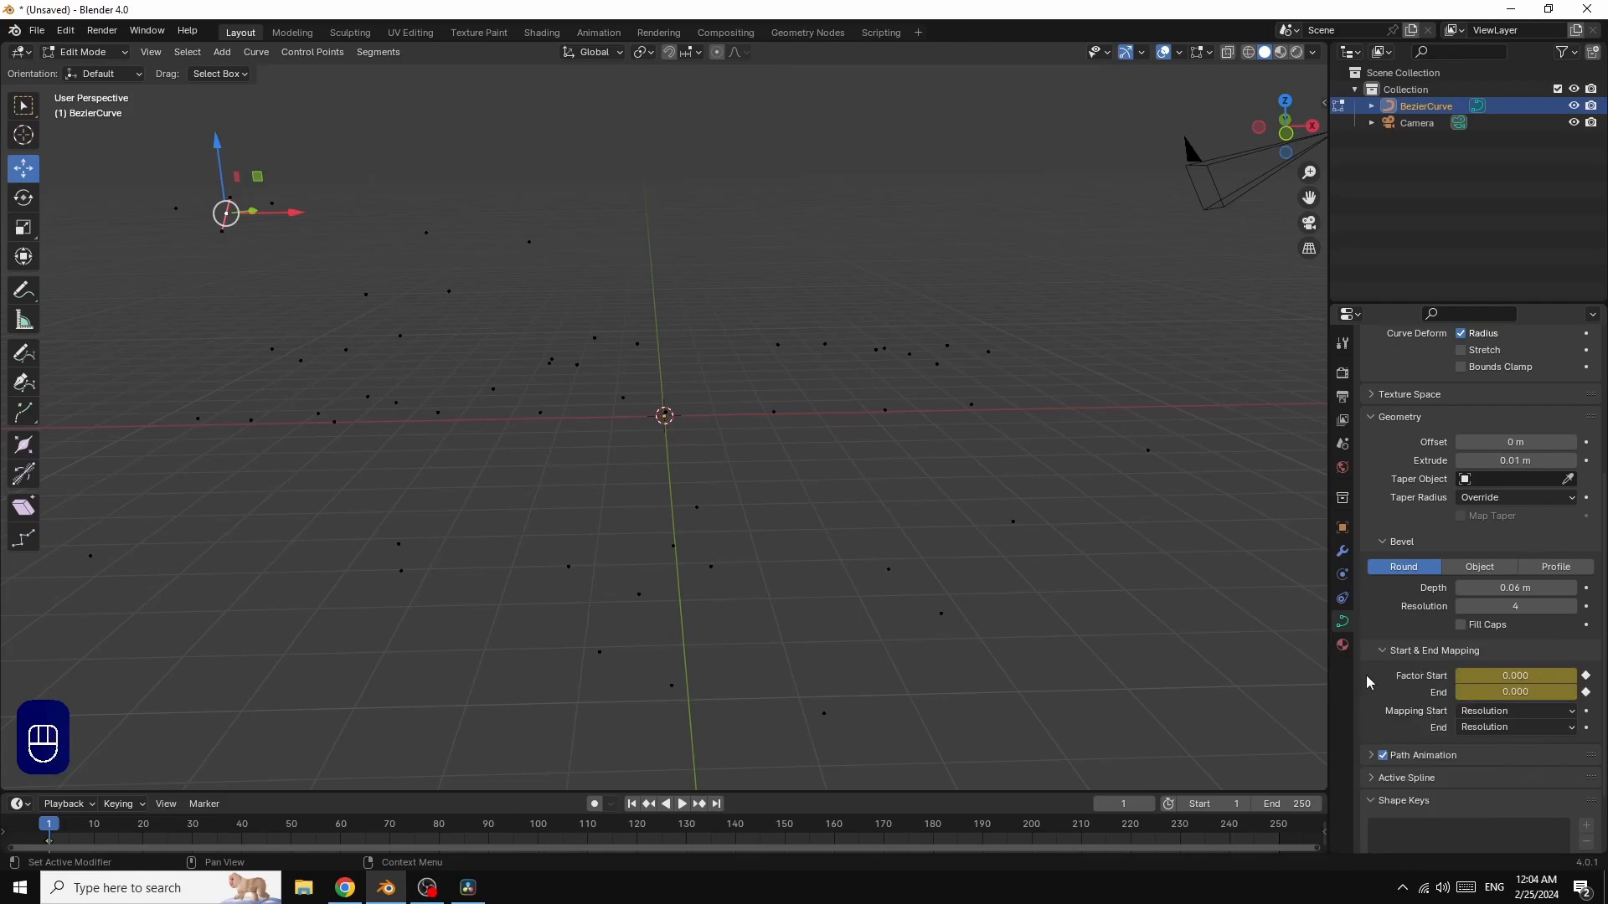
# Step: At frame 60, set the bevel mapping's Start factor to 1 and insert a keyframe for it
pyautogui.moveTo(47, 829); pyautogui.dragTo(339, 807)
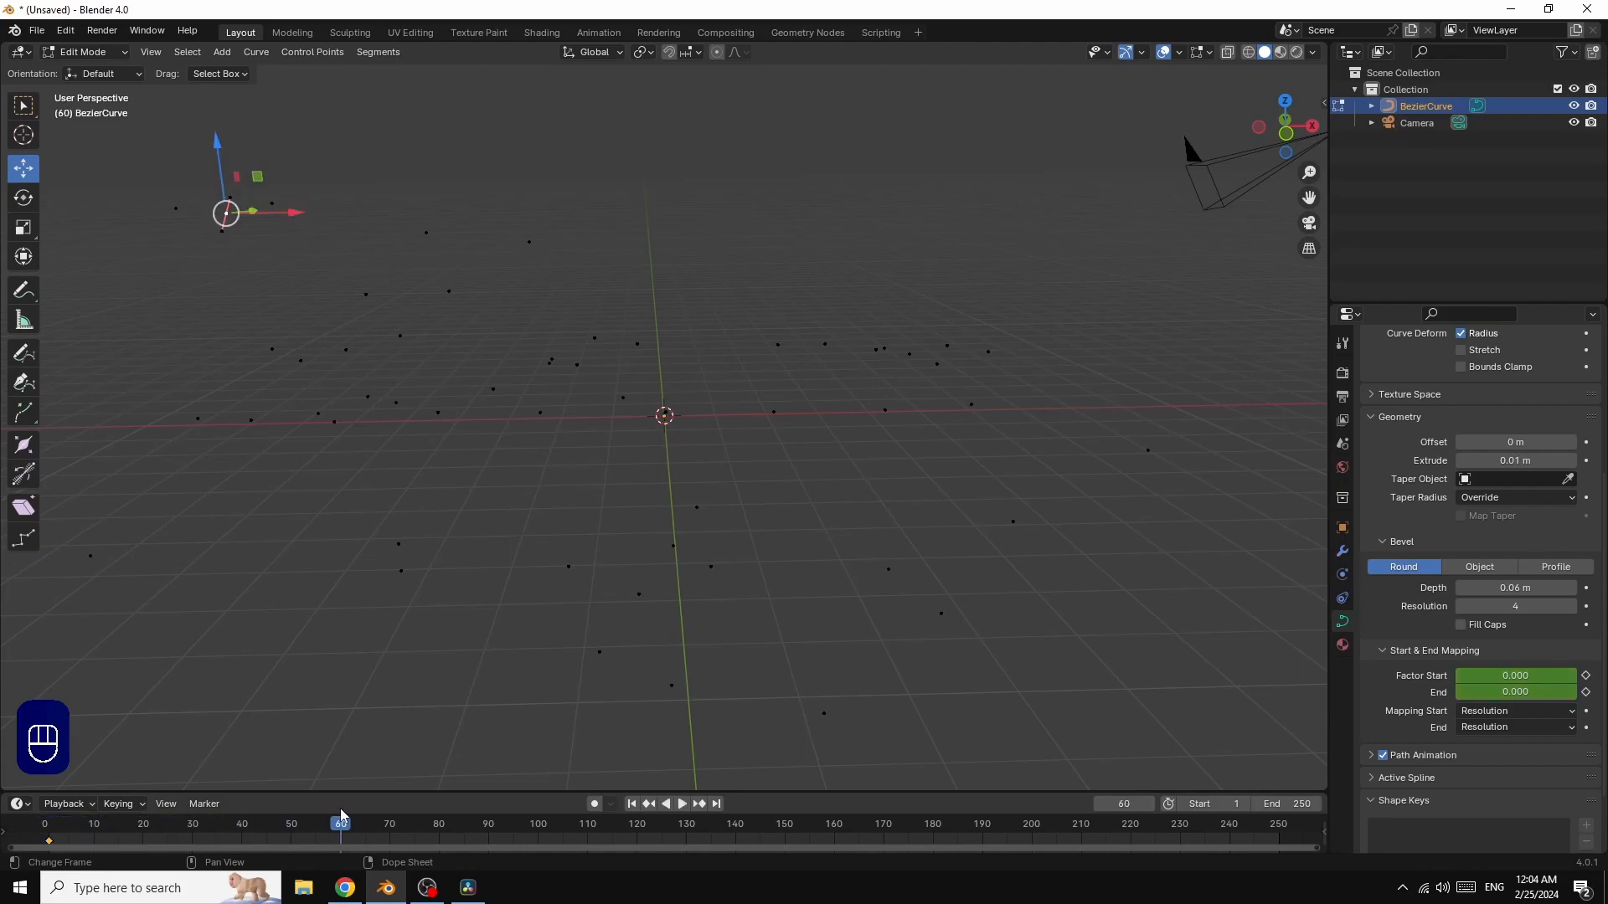
pyautogui.moveTo(1467, 676); pyautogui.dragTo(1543, 680)
pyautogui.rightClick(1525, 677)
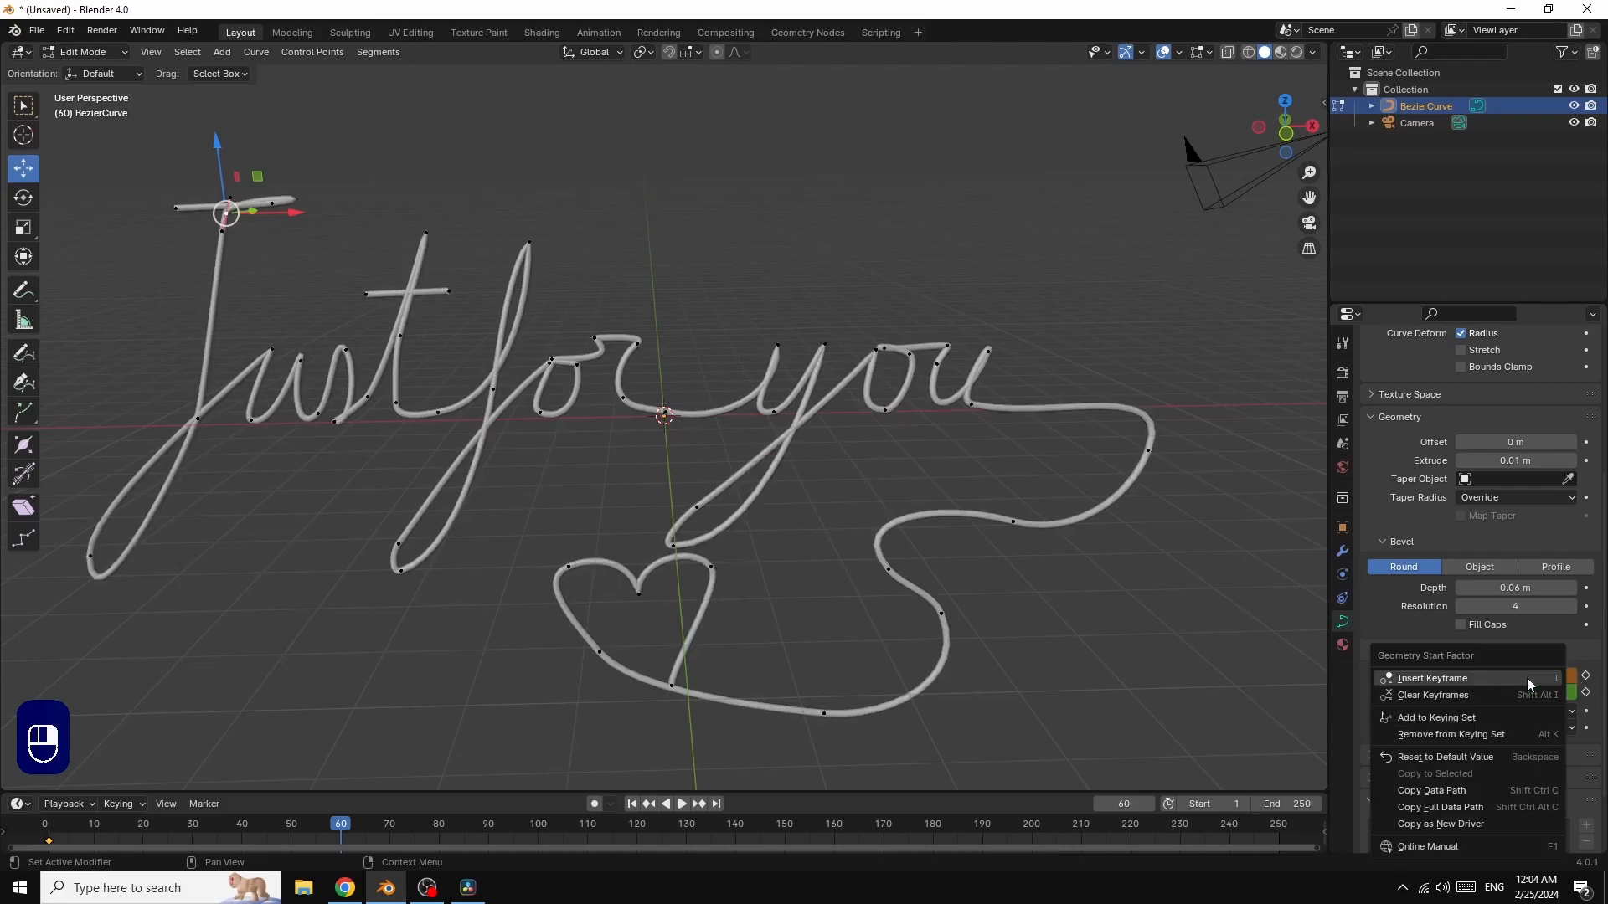
pyautogui.click(1478, 678)
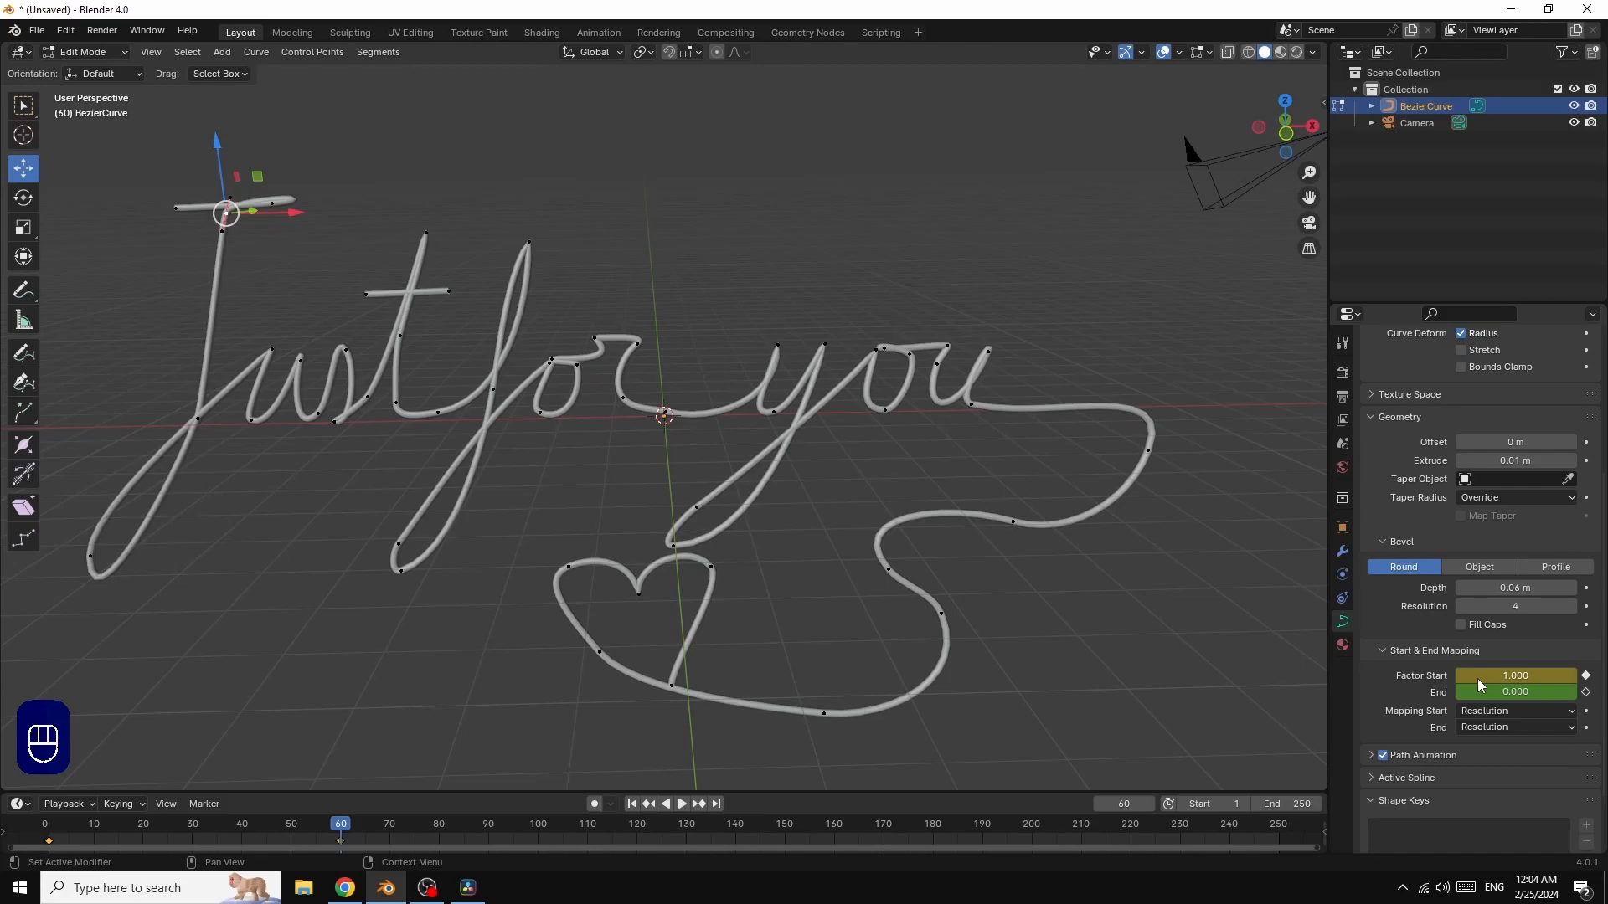
# Step: Set the animation's end frame to 80, preview the writing animation, and return to frame 60
pyautogui.click(1300, 804)
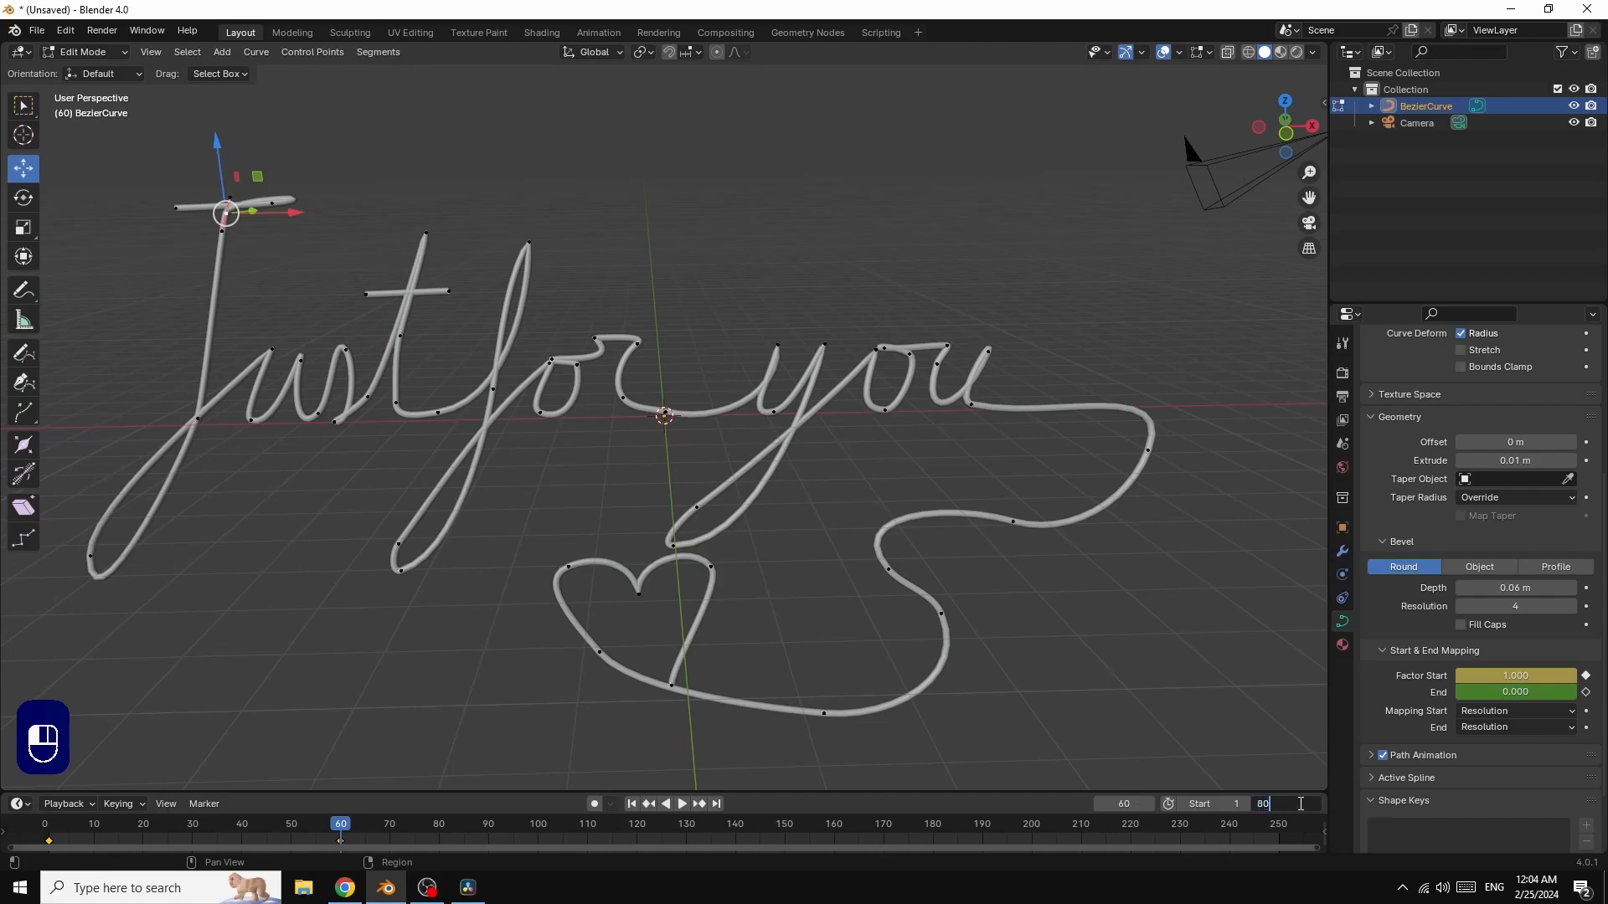
pyautogui.press('Return')
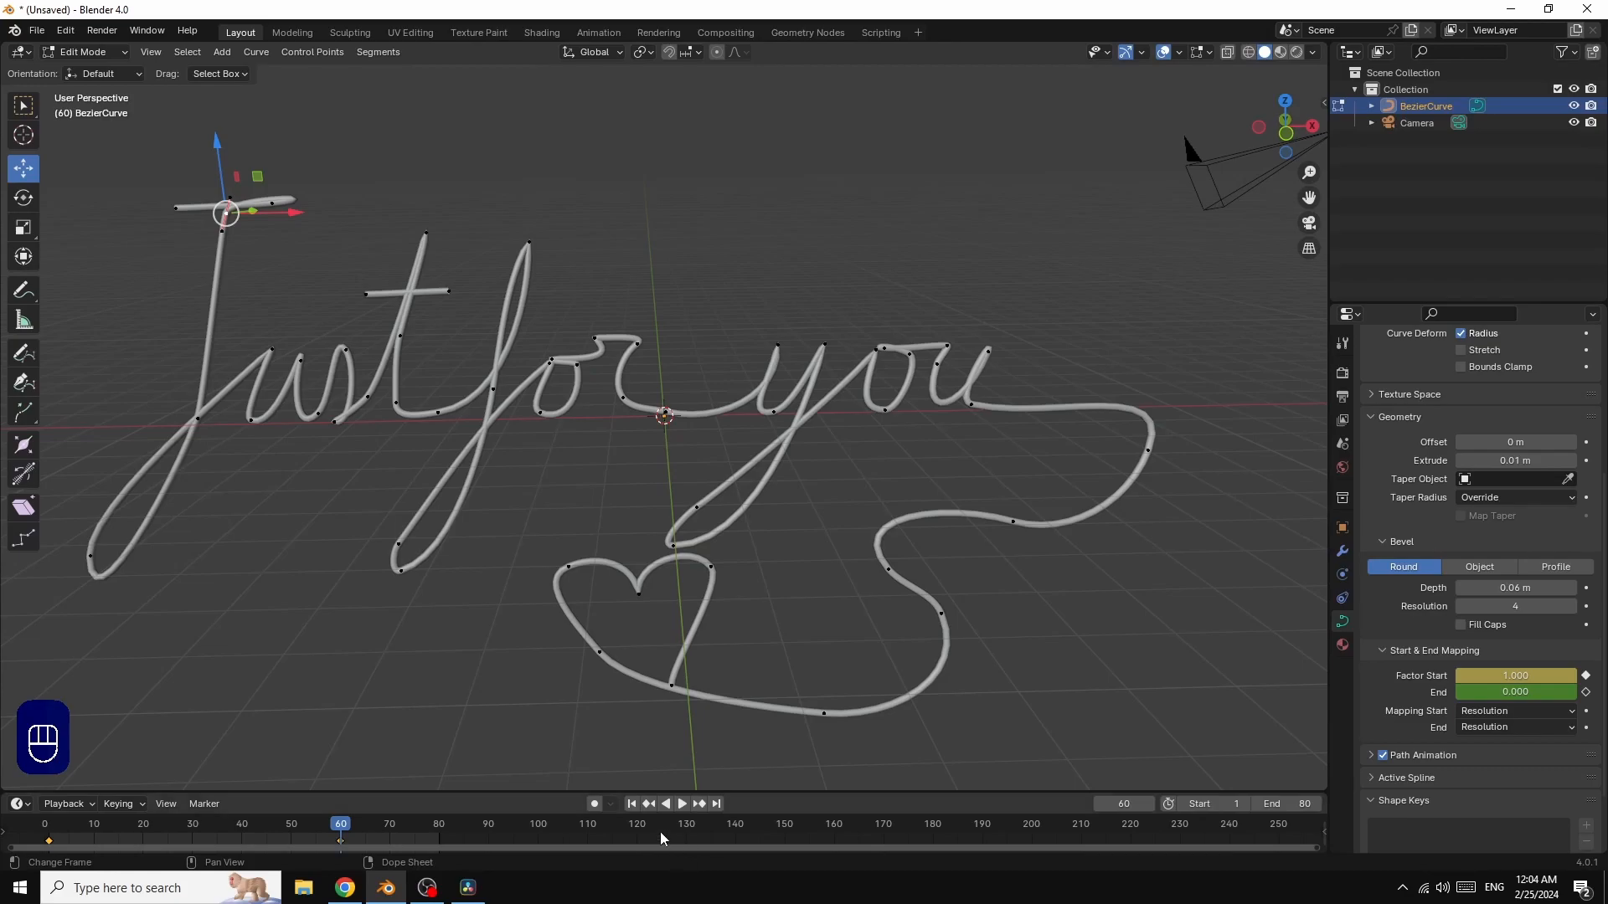
pyautogui.click(682, 804)
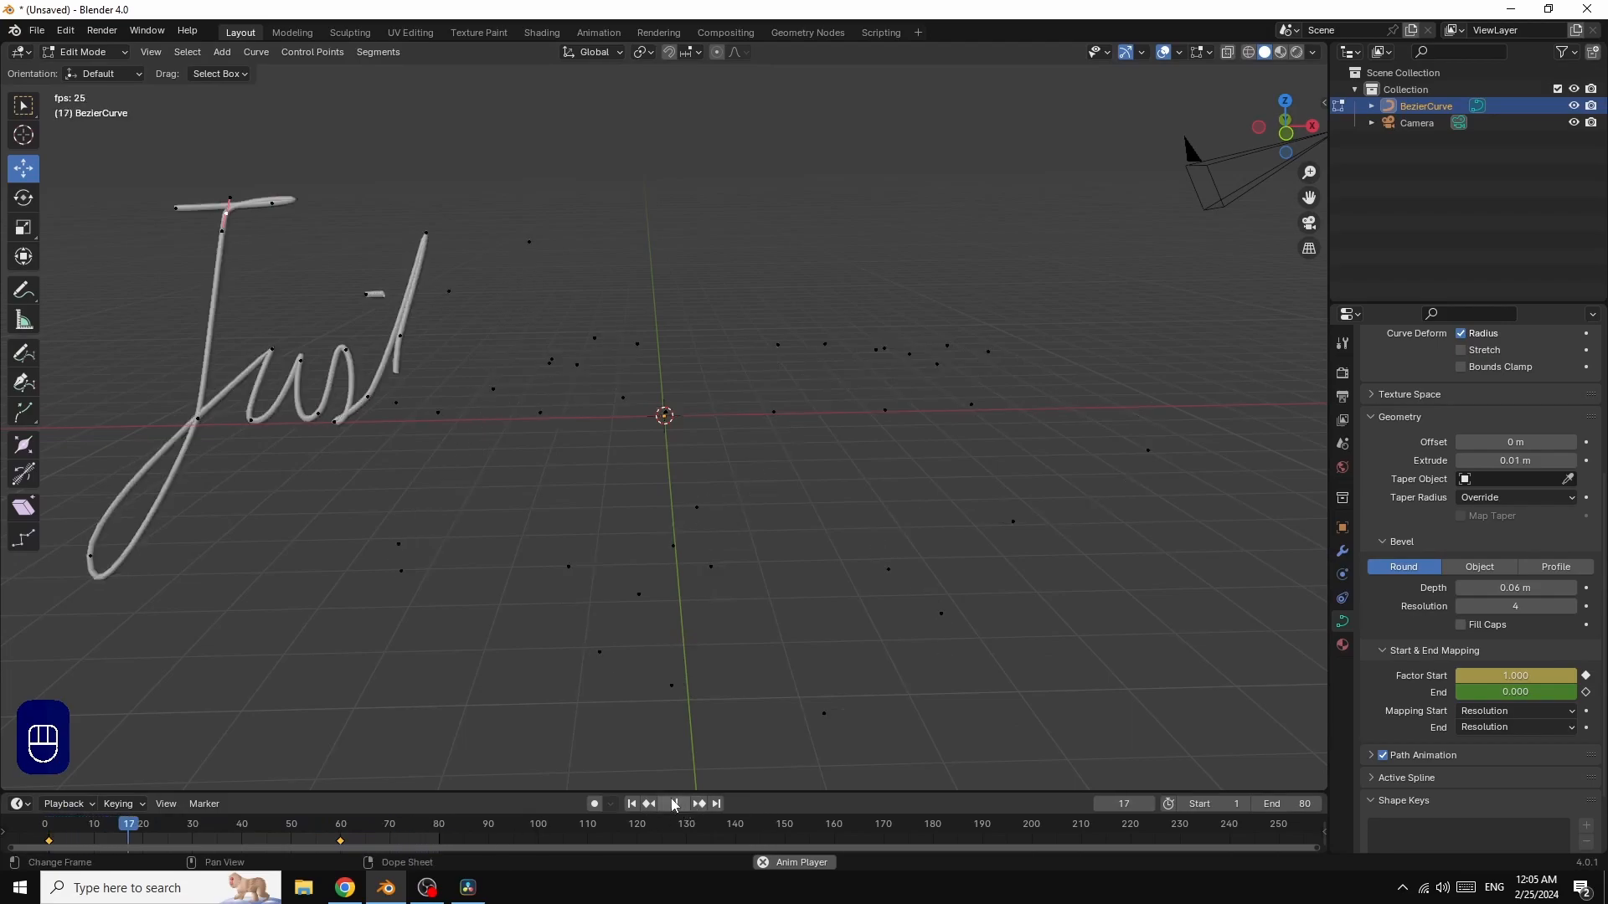
pyautogui.press('space')
pyautogui.moveTo(194, 830); pyautogui.dragTo(344, 830)
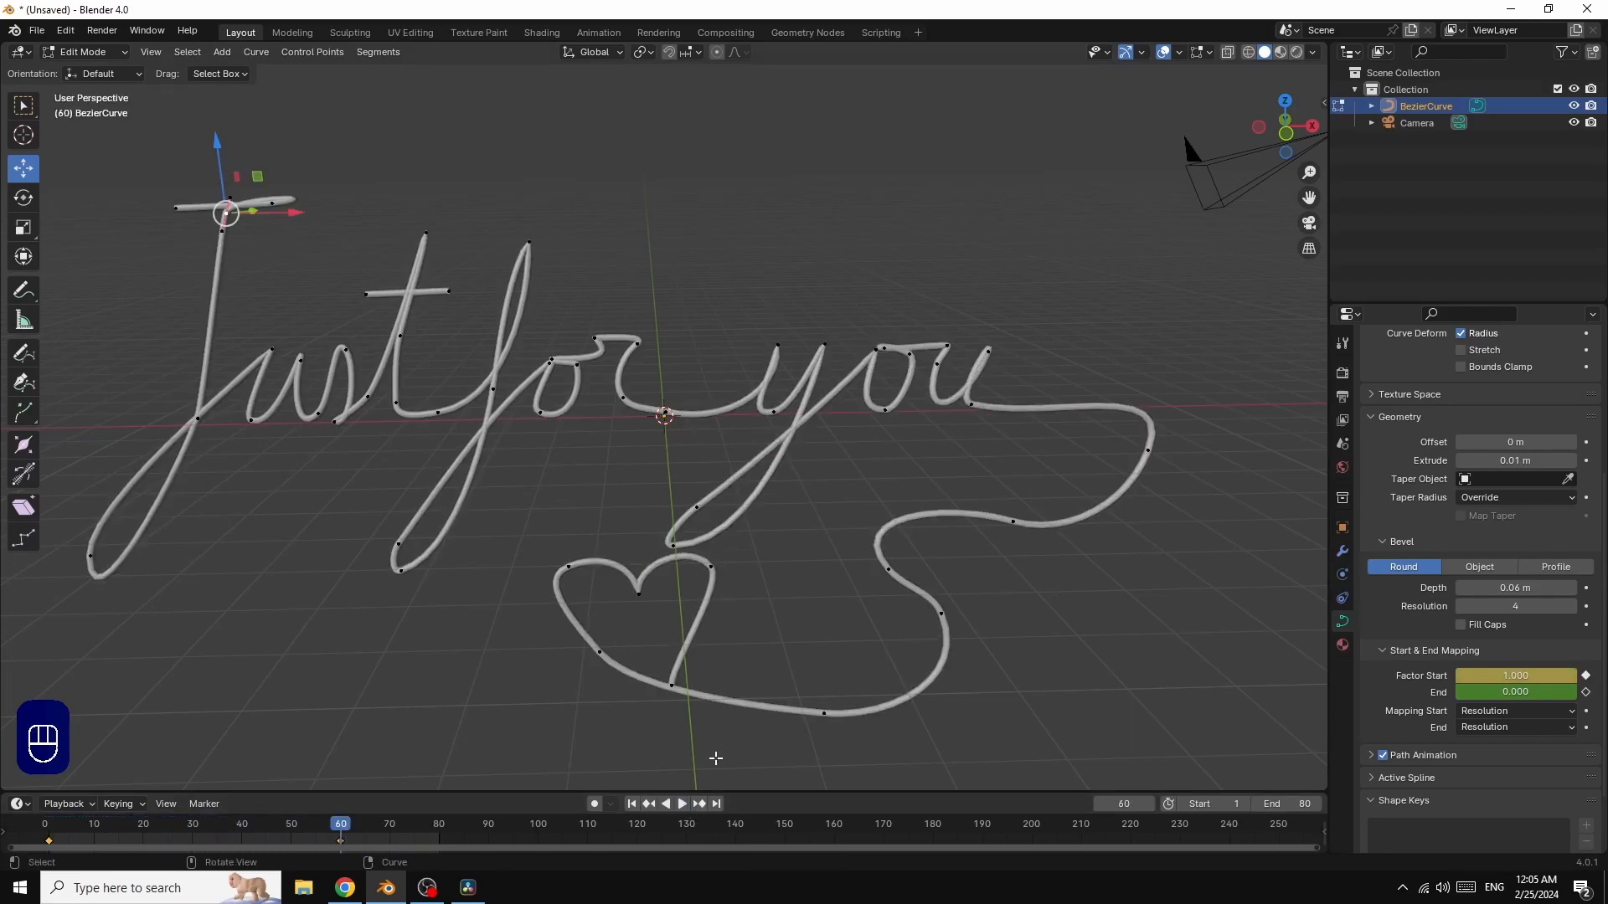
# Step: Lower the heart's lower left side point slightly and shift its bottom tip point right along the flourish
pyautogui.click(601, 652)
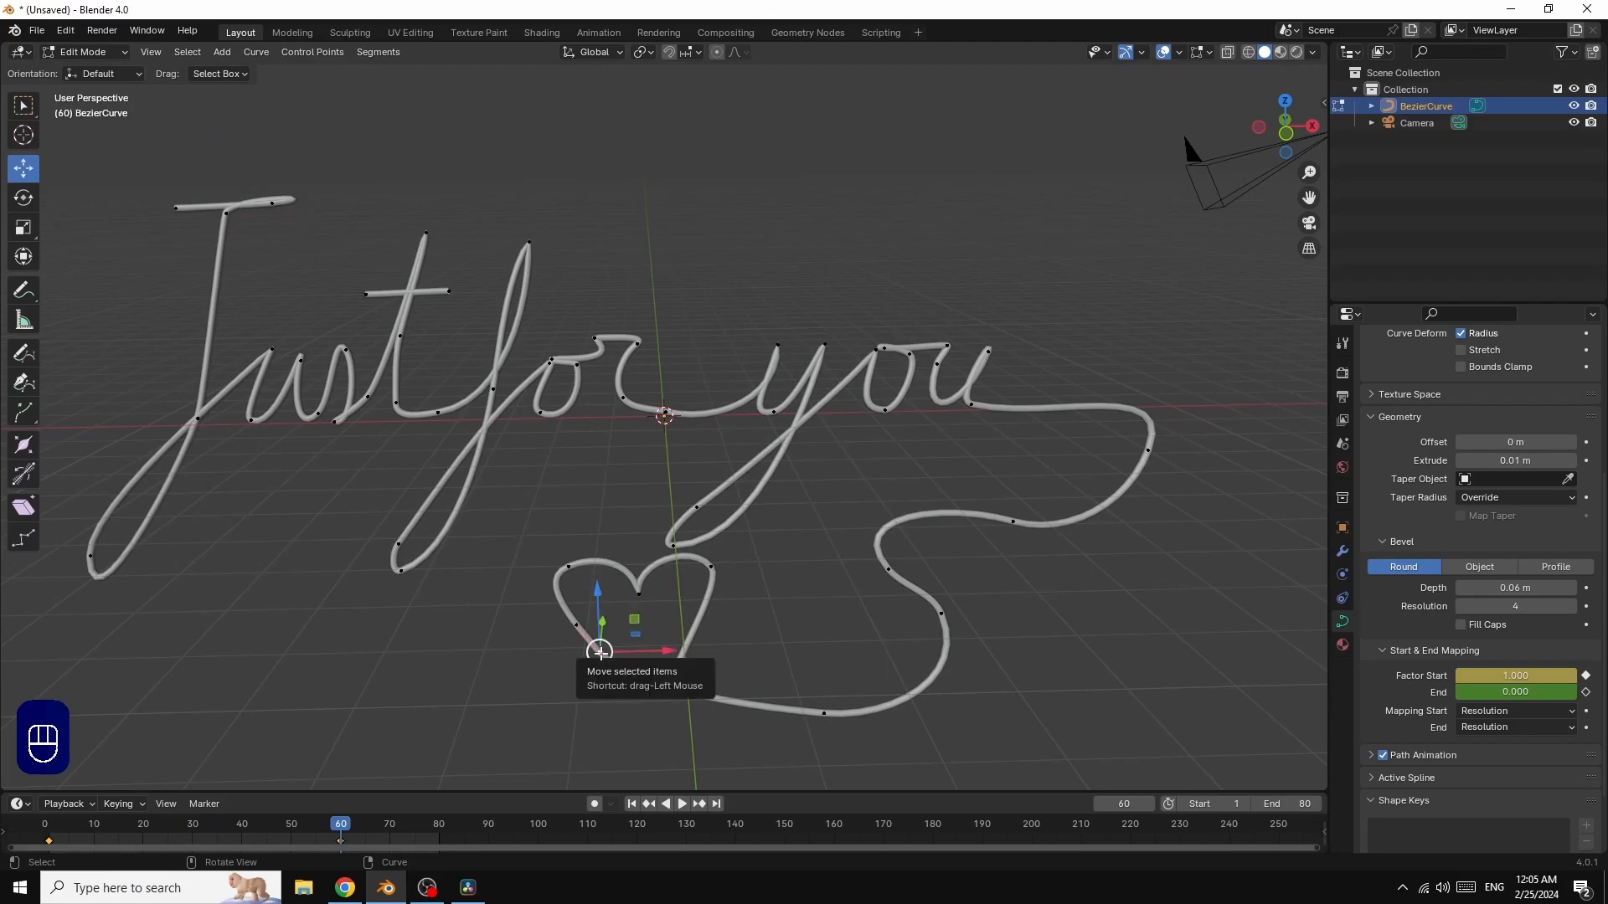
pyautogui.press('g')
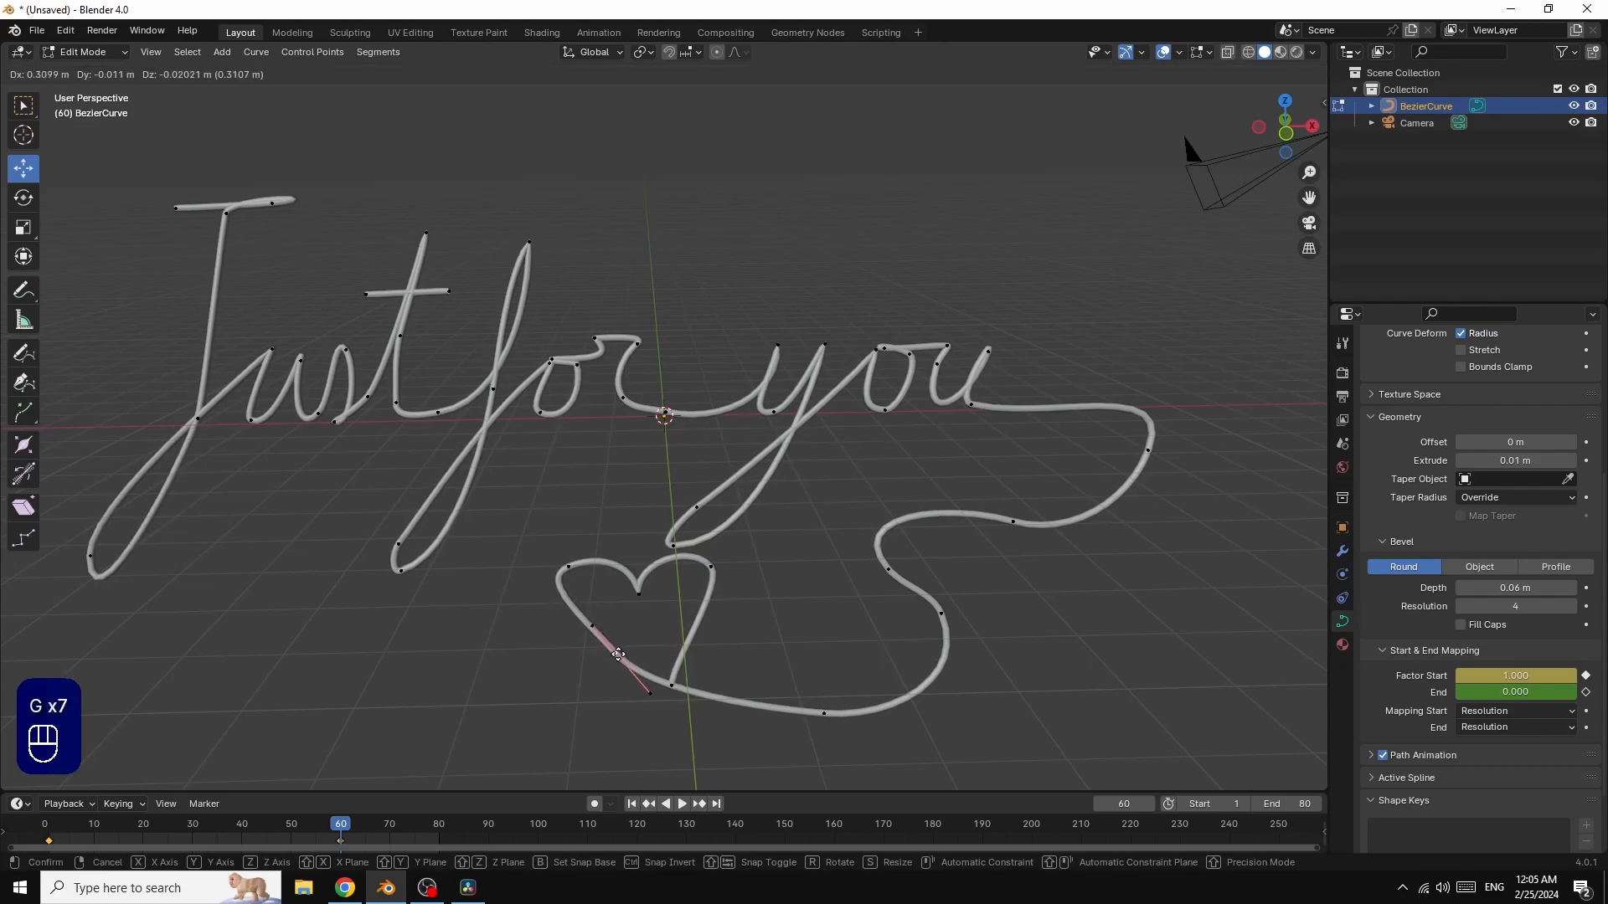
pyautogui.click(596, 657)
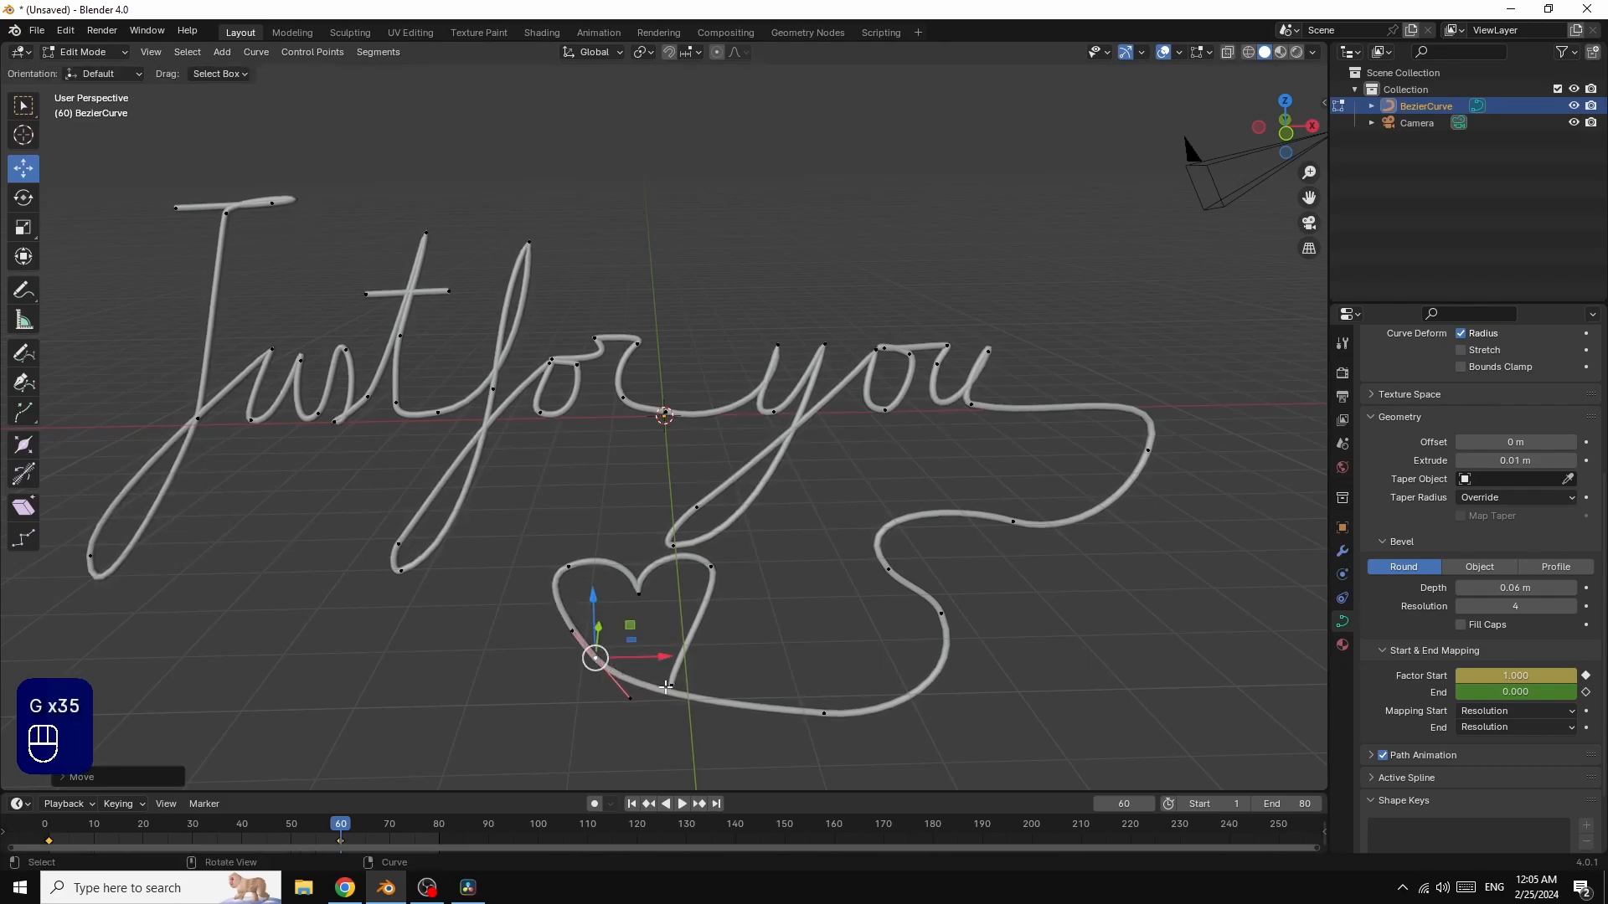
pyautogui.click(670, 687)
pyautogui.press('g')
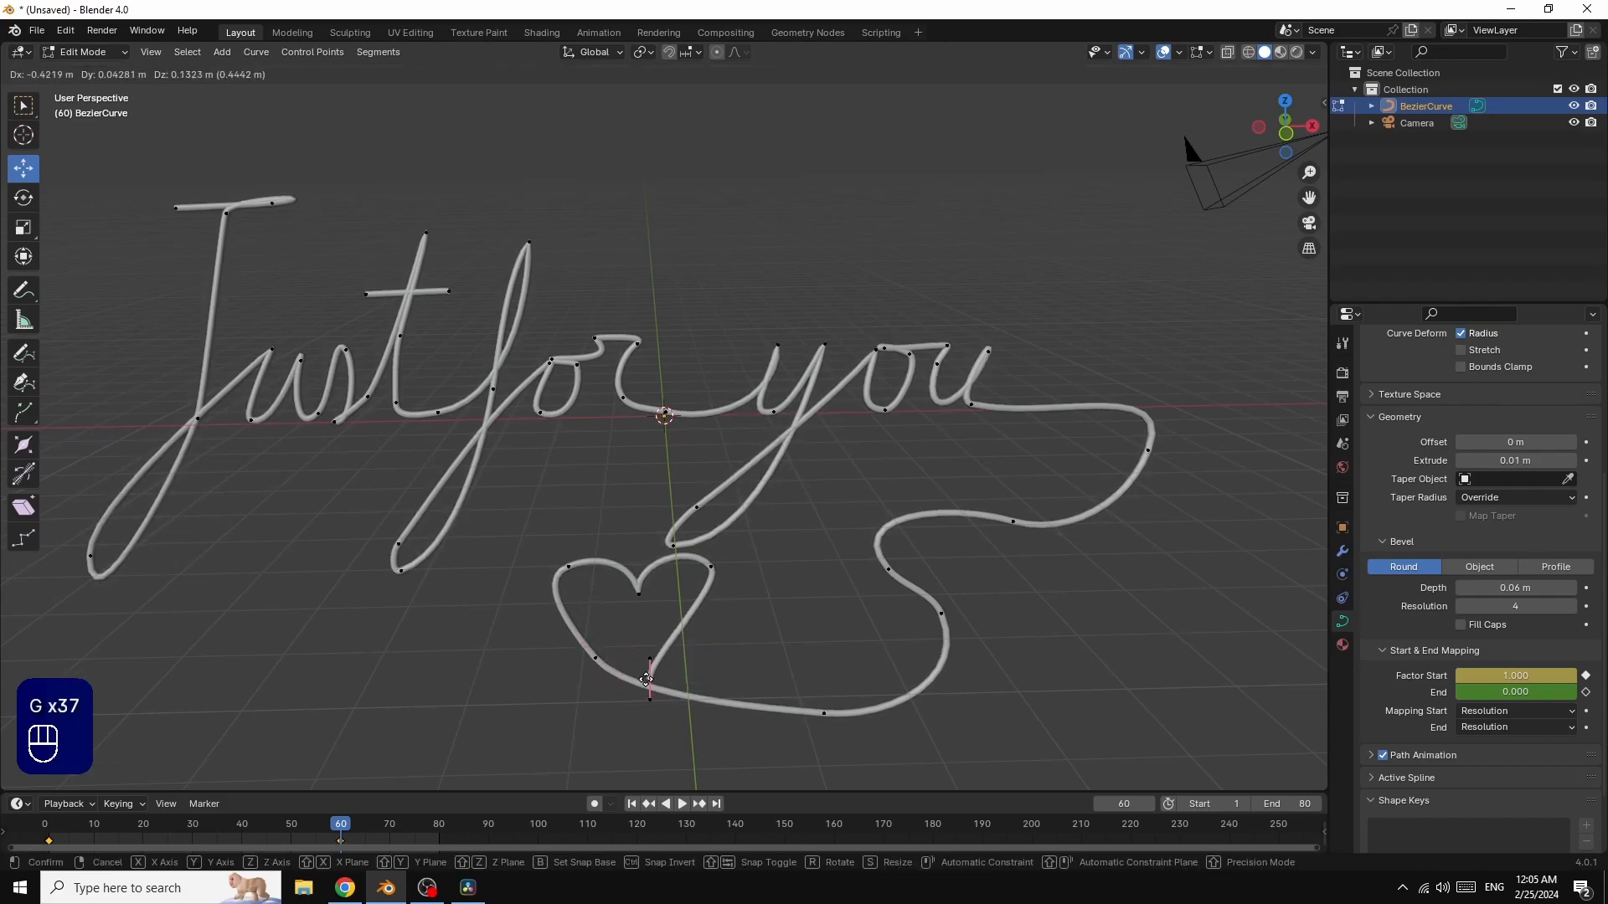
pyautogui.click(686, 693)
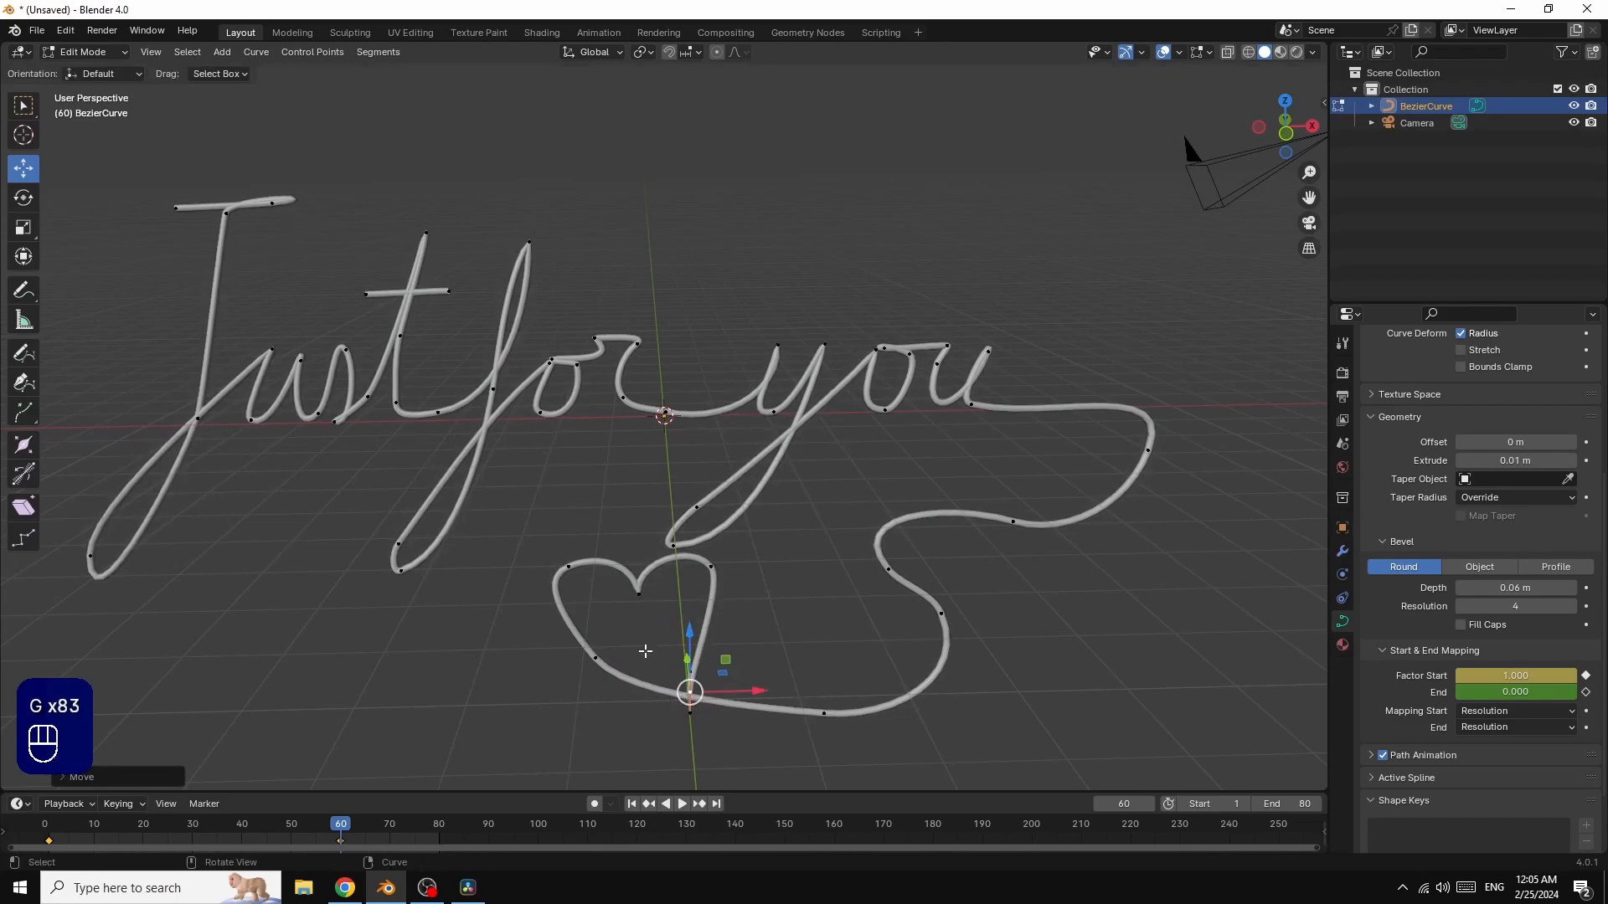
# Step: Raise the heart's upper-left lobe point slightly and shift its upper-right lobe point outward to the right
pyautogui.click(566, 564)
pyautogui.press('g')
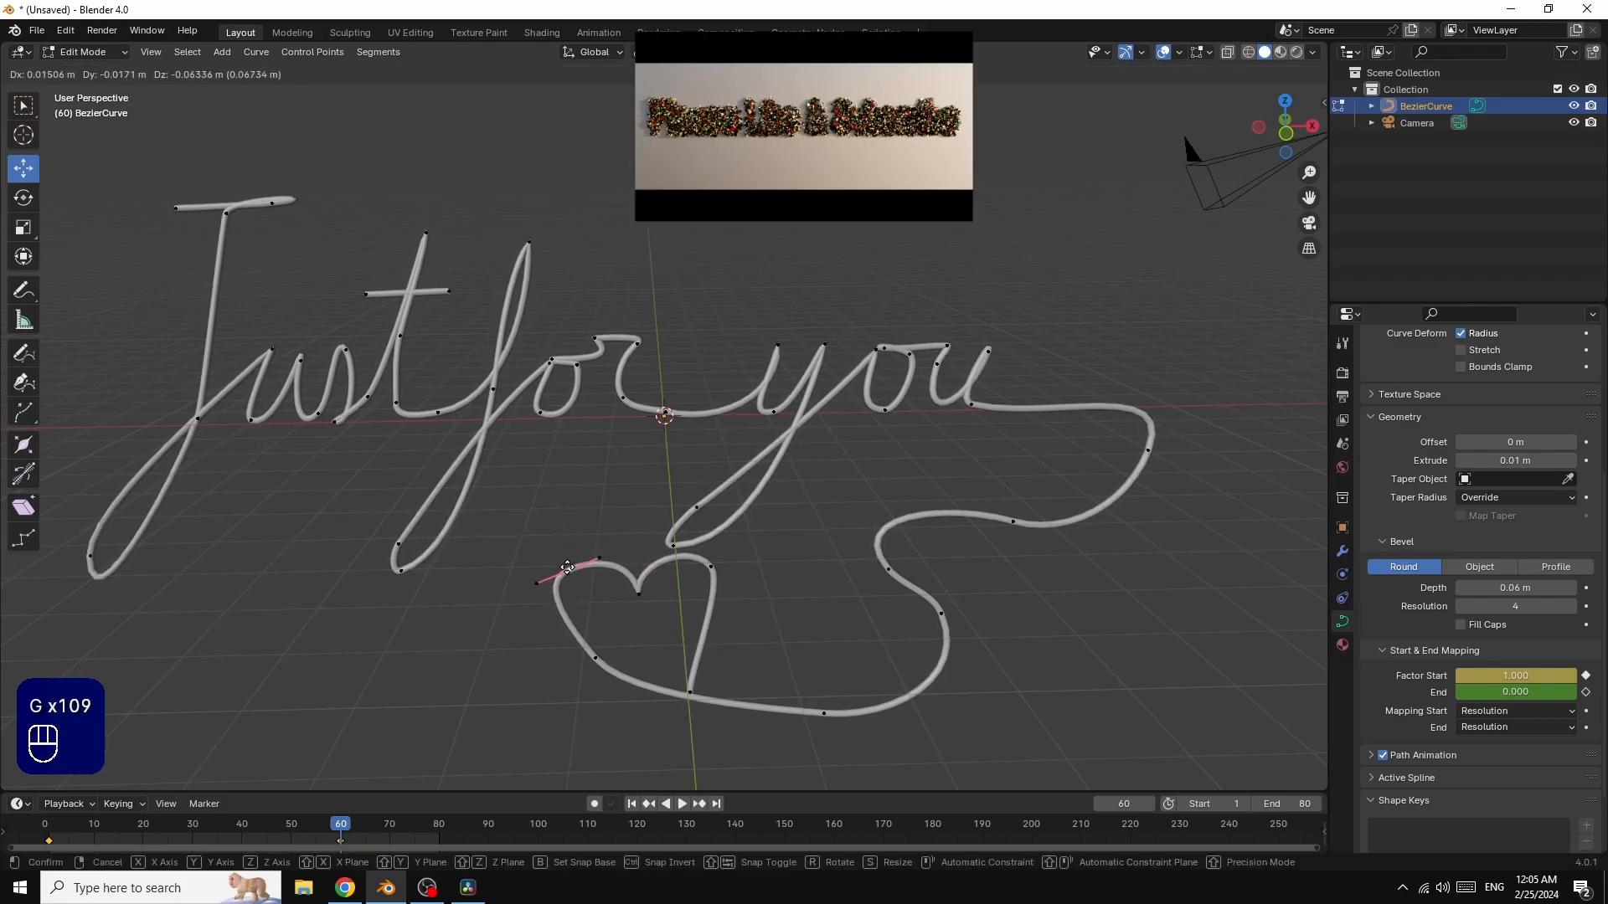
pyautogui.click(564, 557)
pyautogui.click(711, 567)
pyautogui.press('g')
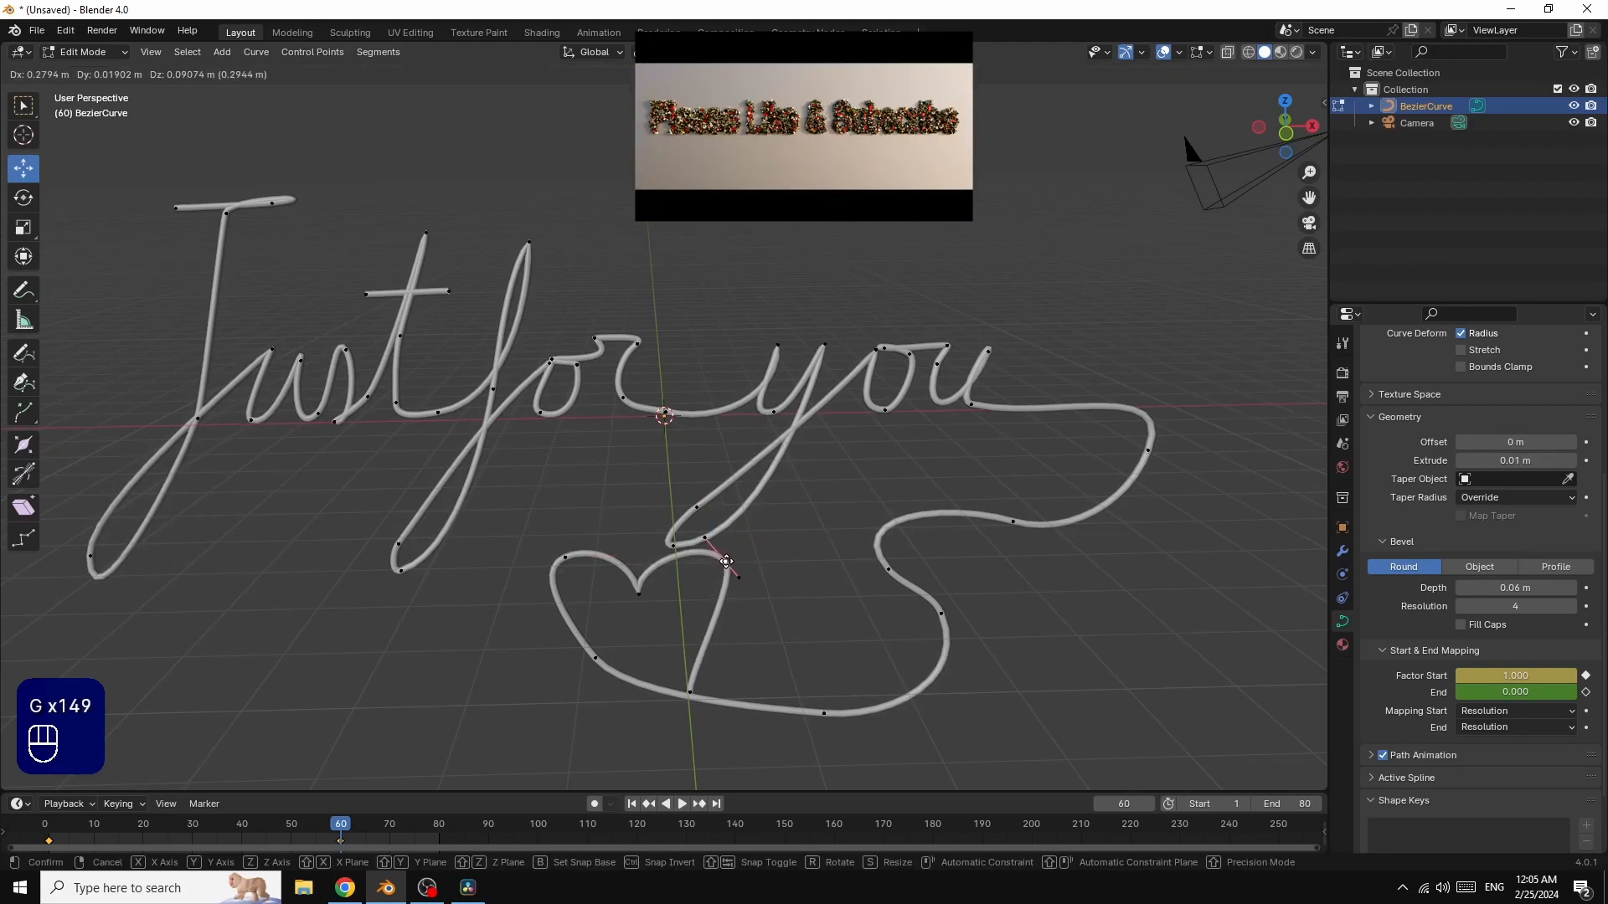
pyautogui.click(725, 565)
# Step: Nudge the heart's lower-left side point inward and move the notch point between the lobes slightly up and right
pyautogui.click(595, 659)
pyautogui.press('g')
pyautogui.click(609, 656)
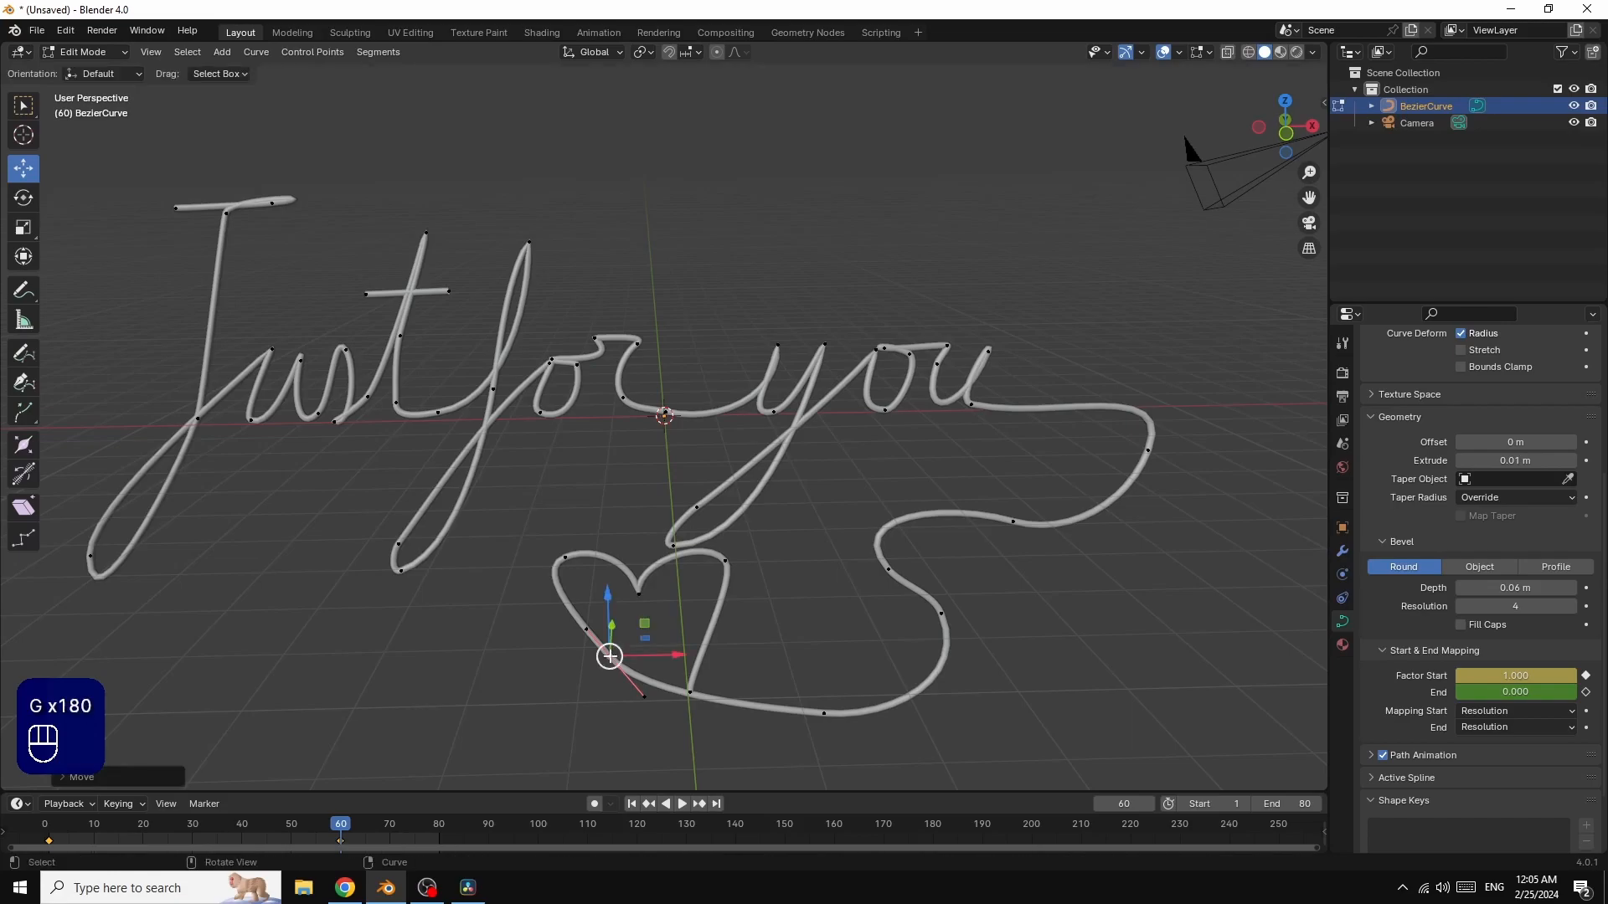
pyautogui.moveTo(690, 693); pyautogui.dragTo(675, 687)
pyautogui.press('g')
pyautogui.press('g')
pyautogui.click(638, 593)
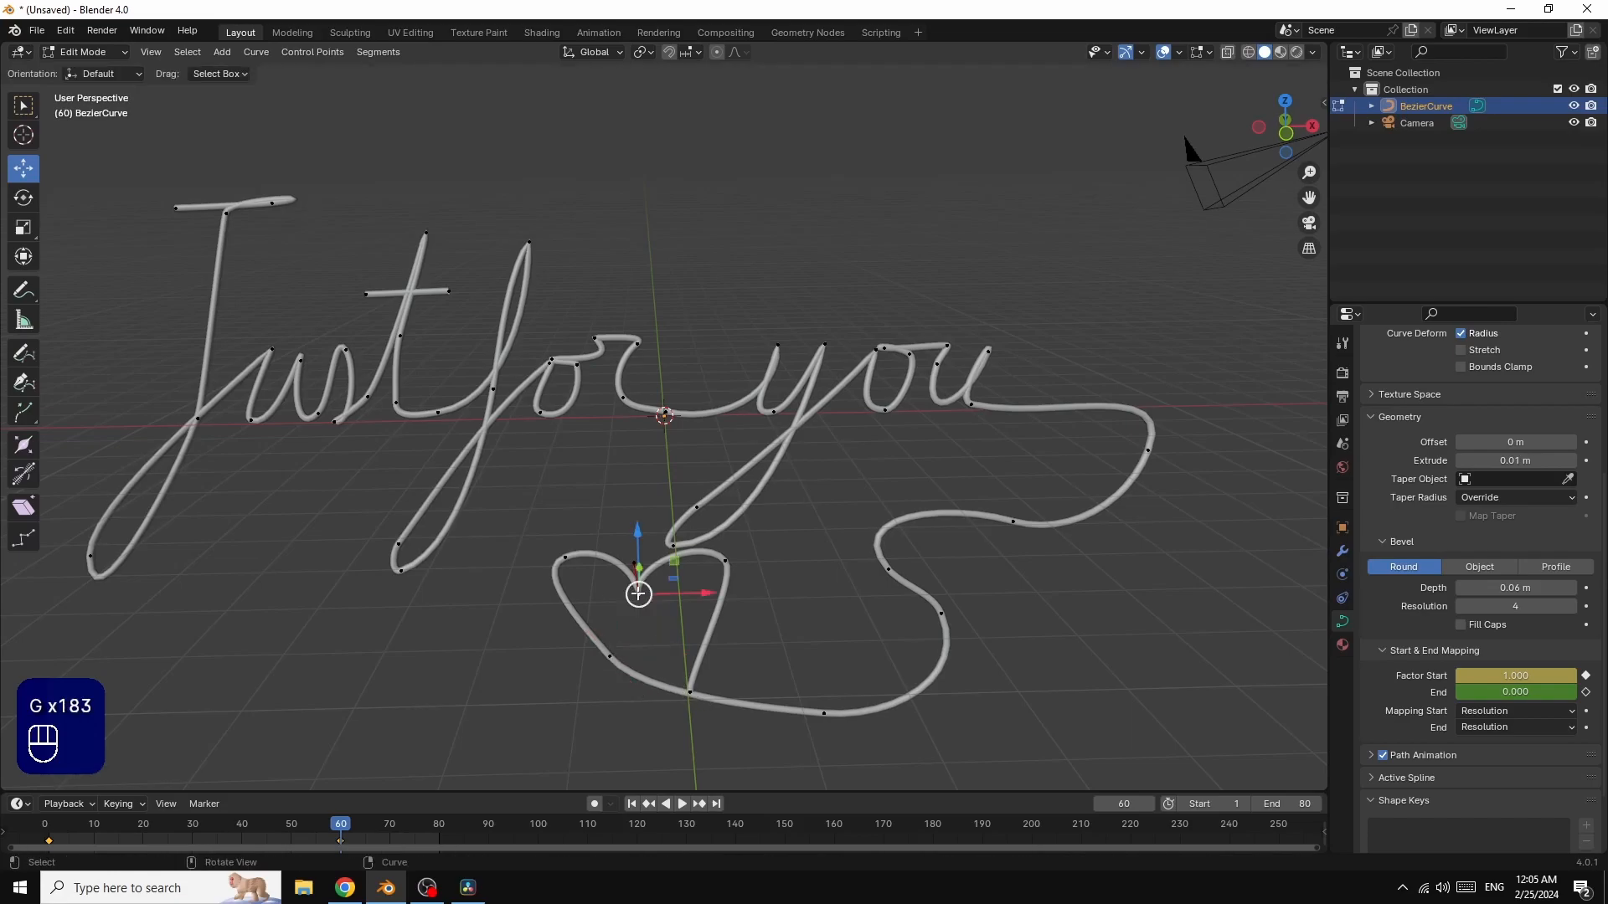
pyautogui.press('g')
pyautogui.press('g')
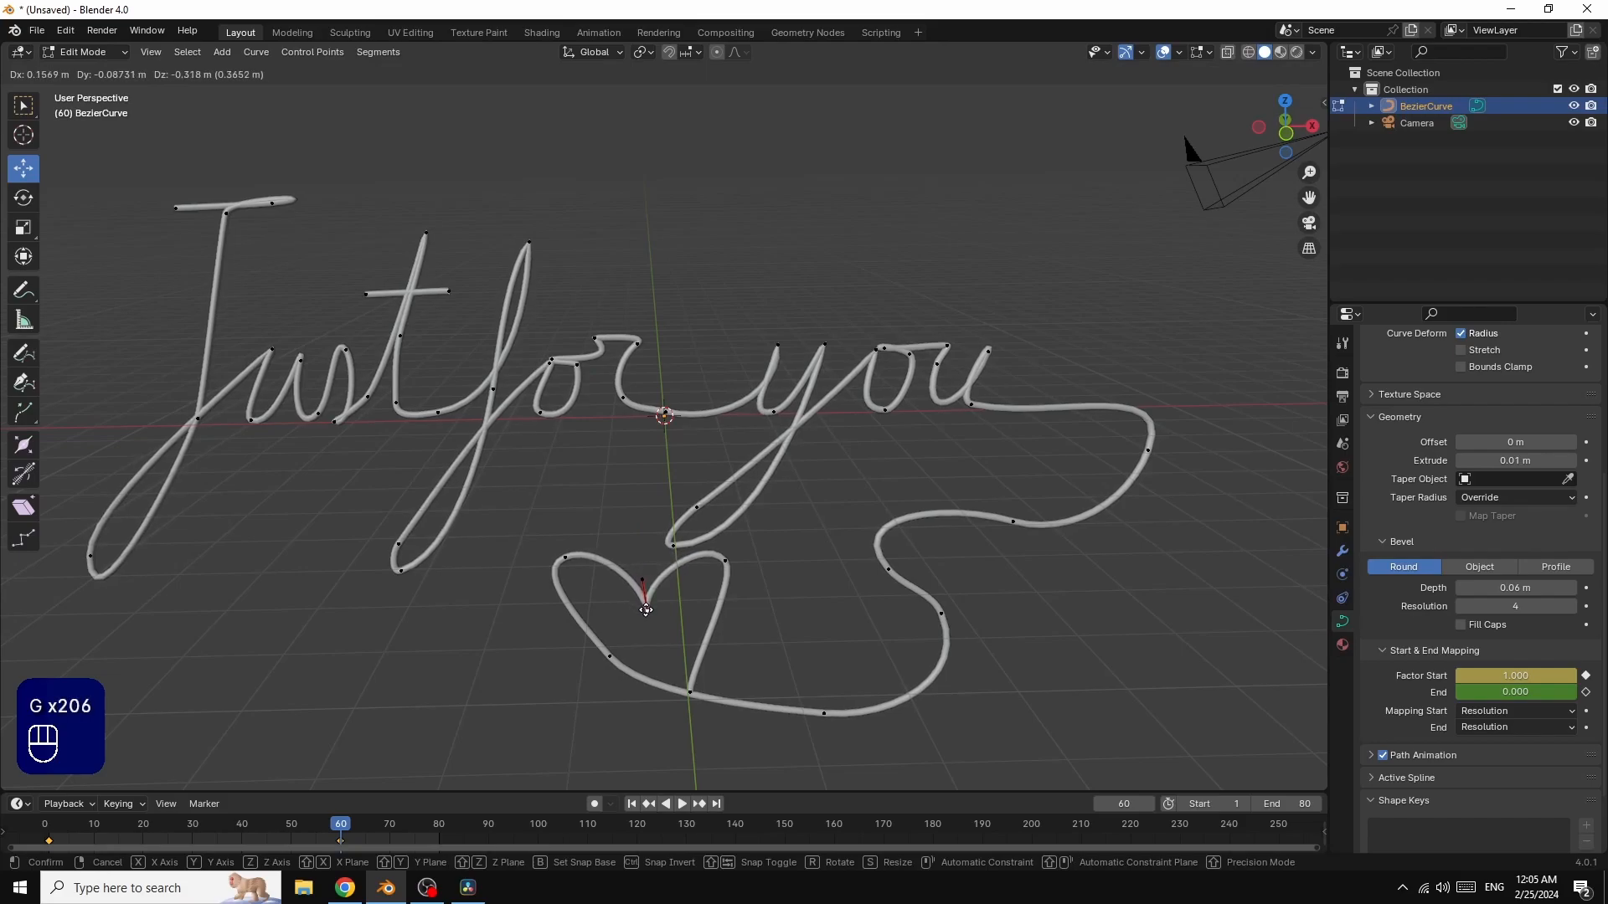
pyautogui.click(644, 587)
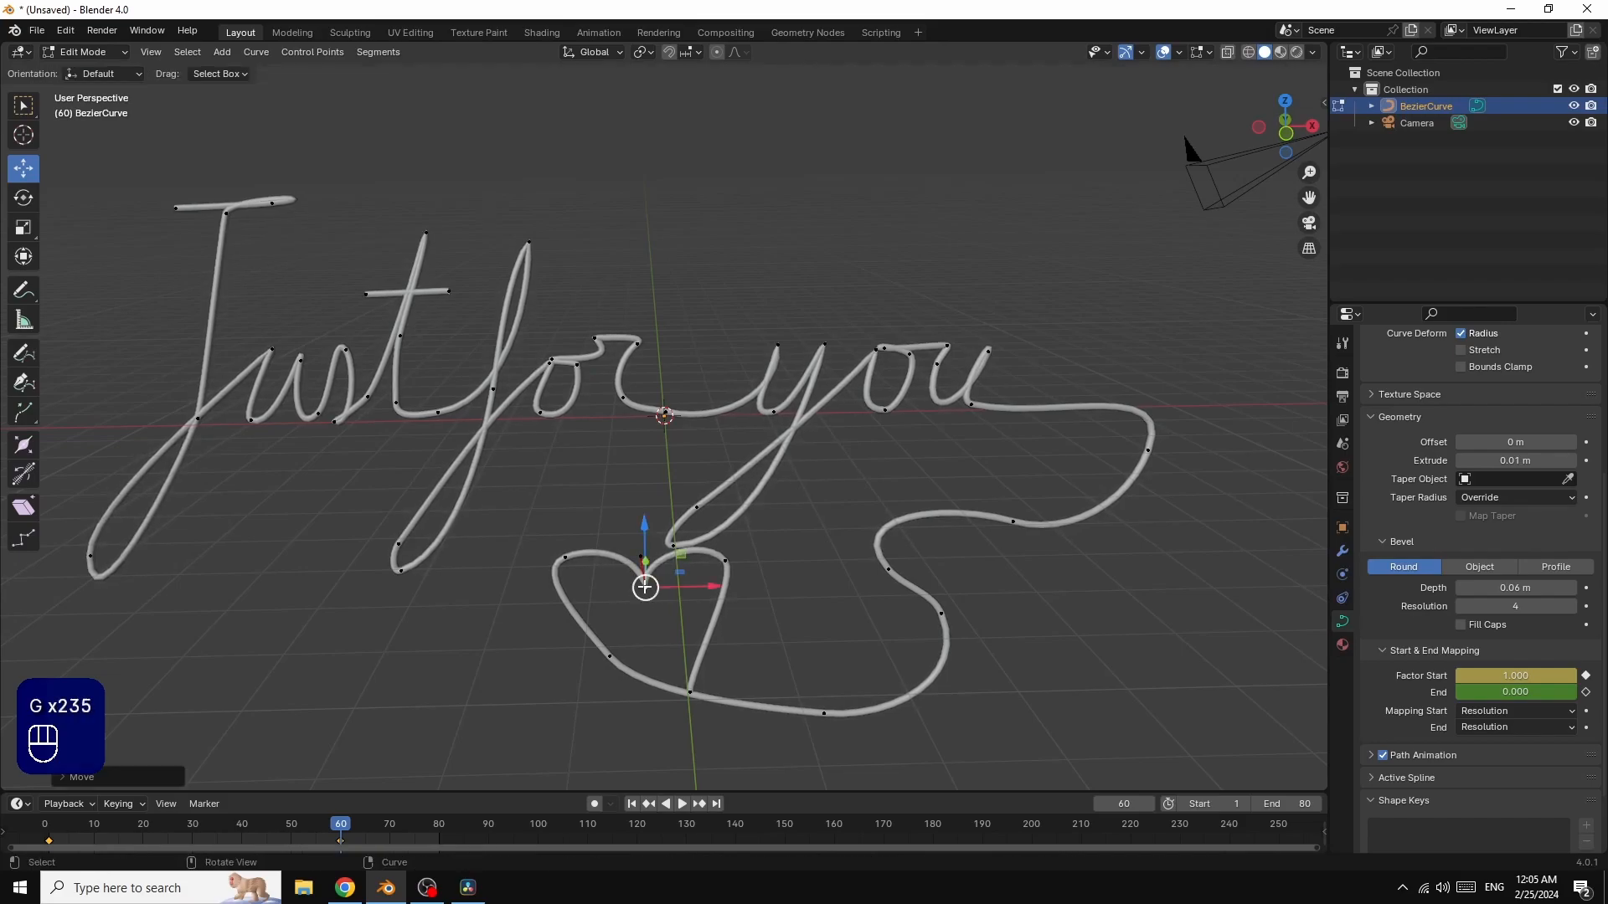
# Step: Lower the curve's end point at the heart's tip and shift the flourish's bottom point left toward it
pyautogui.click(689, 693)
pyautogui.press('g')
pyautogui.click(665, 711)
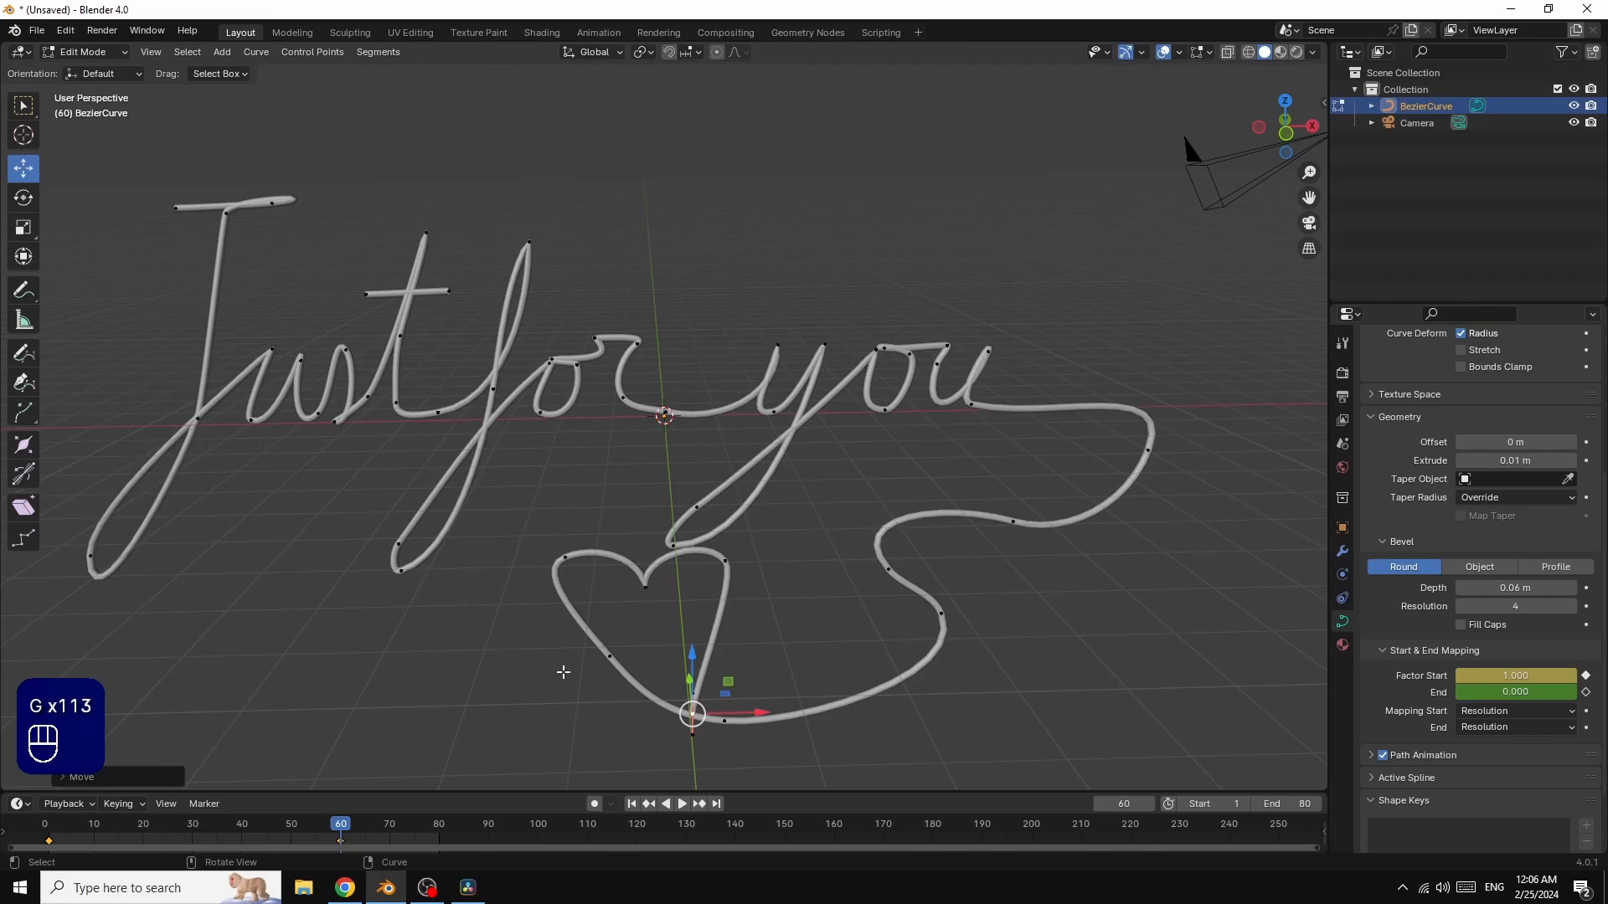
# Step: Raise the upper-left lobe point slightly, then move both lobe points and the notch together about 0.77 m in X and -0.55 m in Z
pyautogui.click(564, 556)
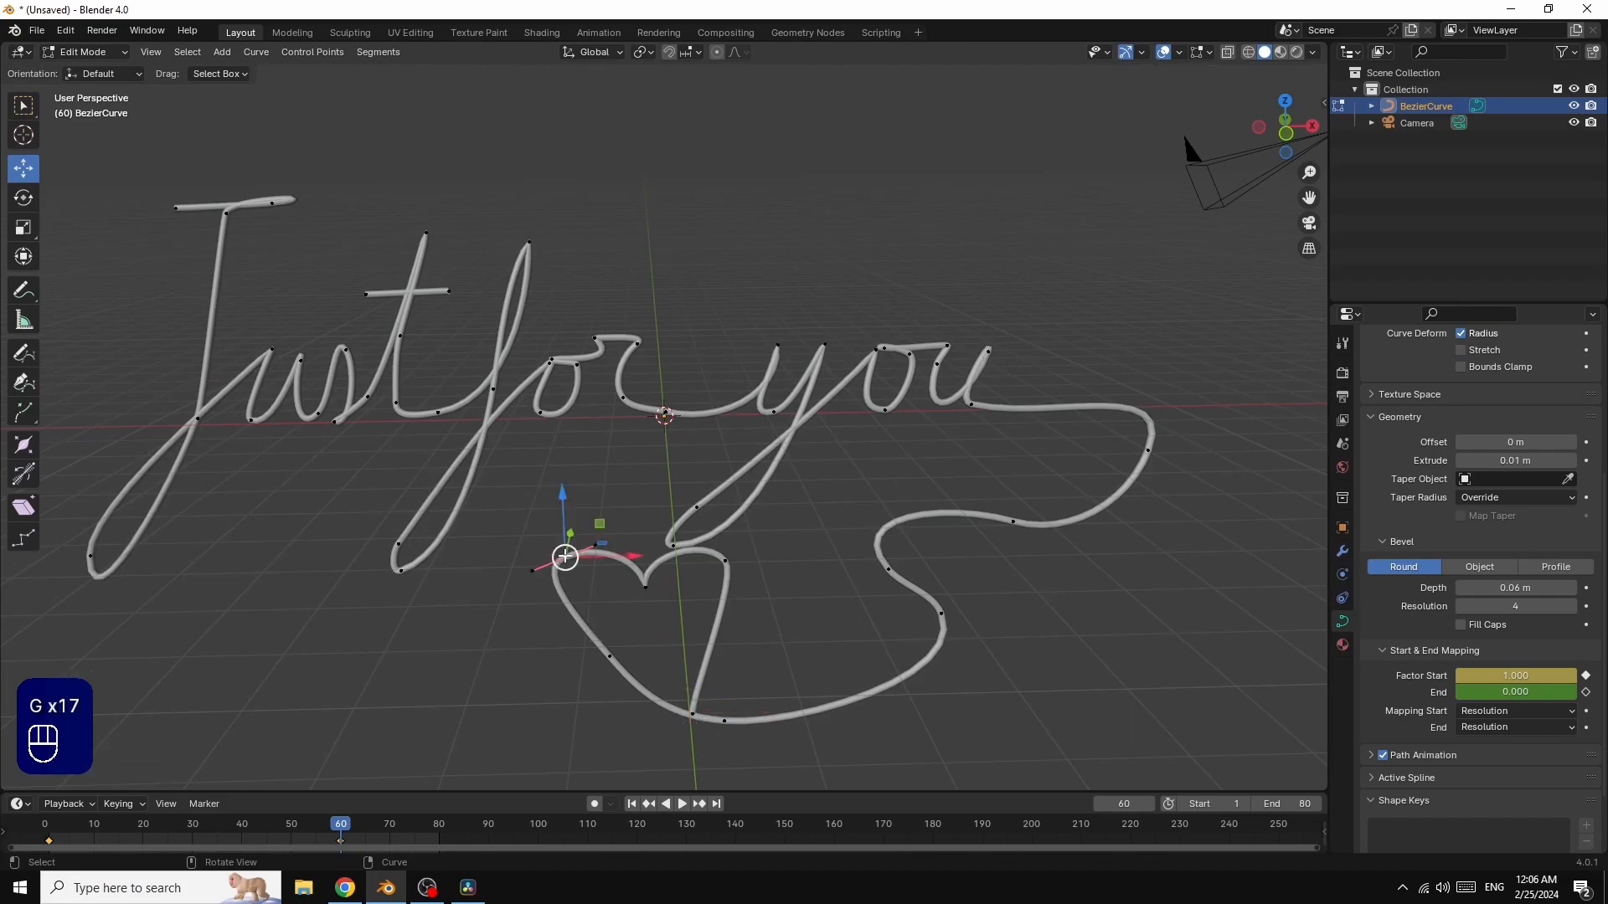
pyautogui.press('g')
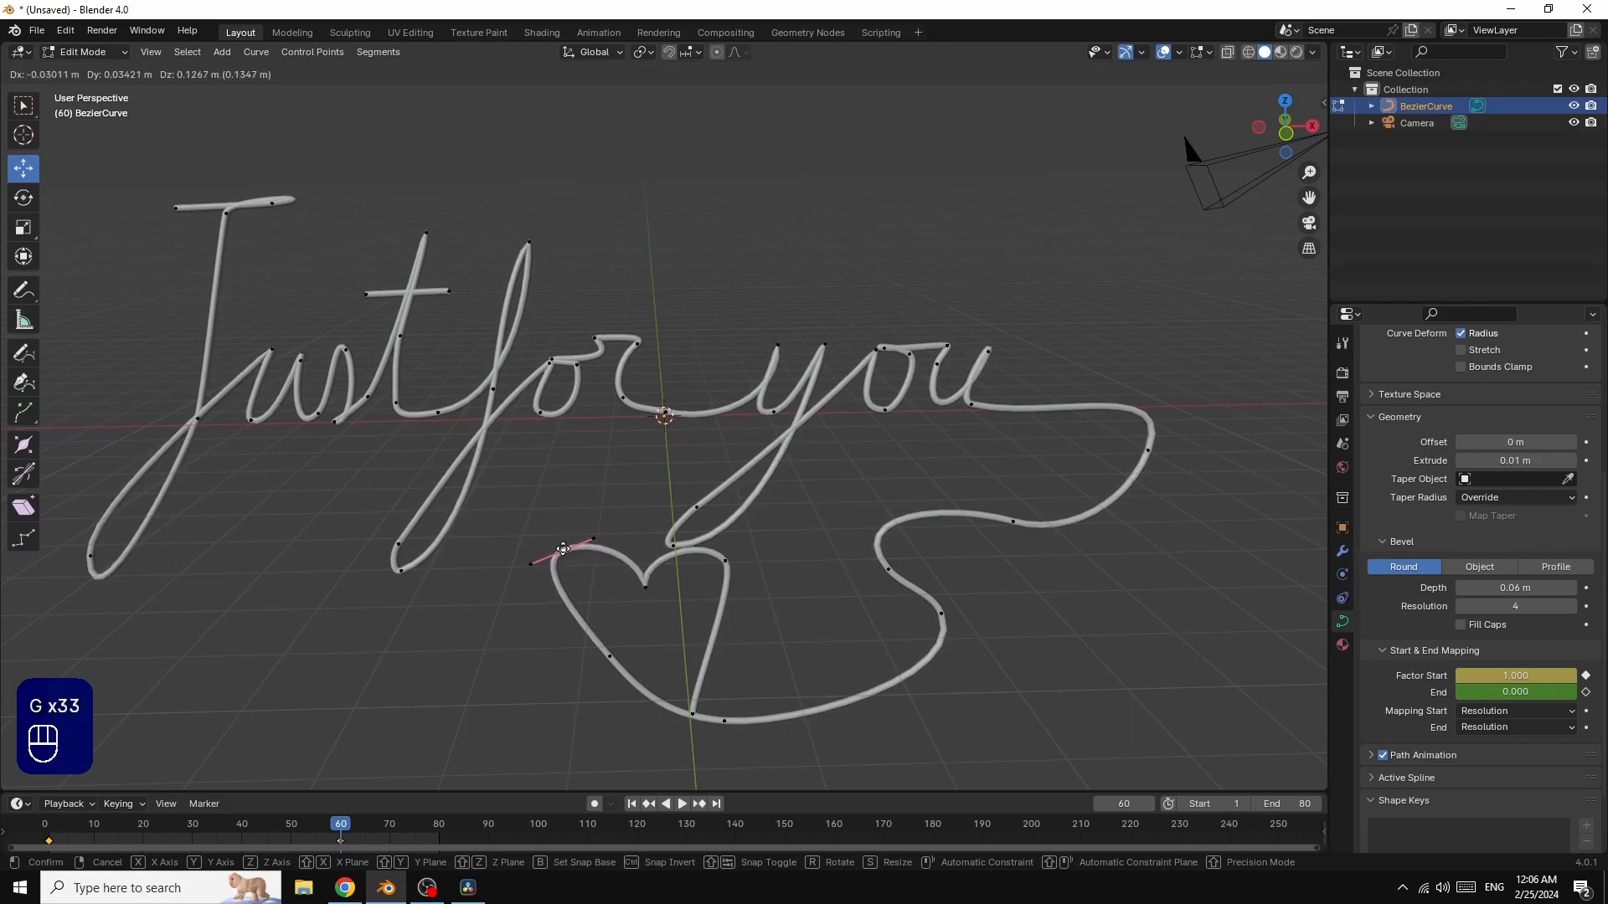
pyautogui.click(563, 547)
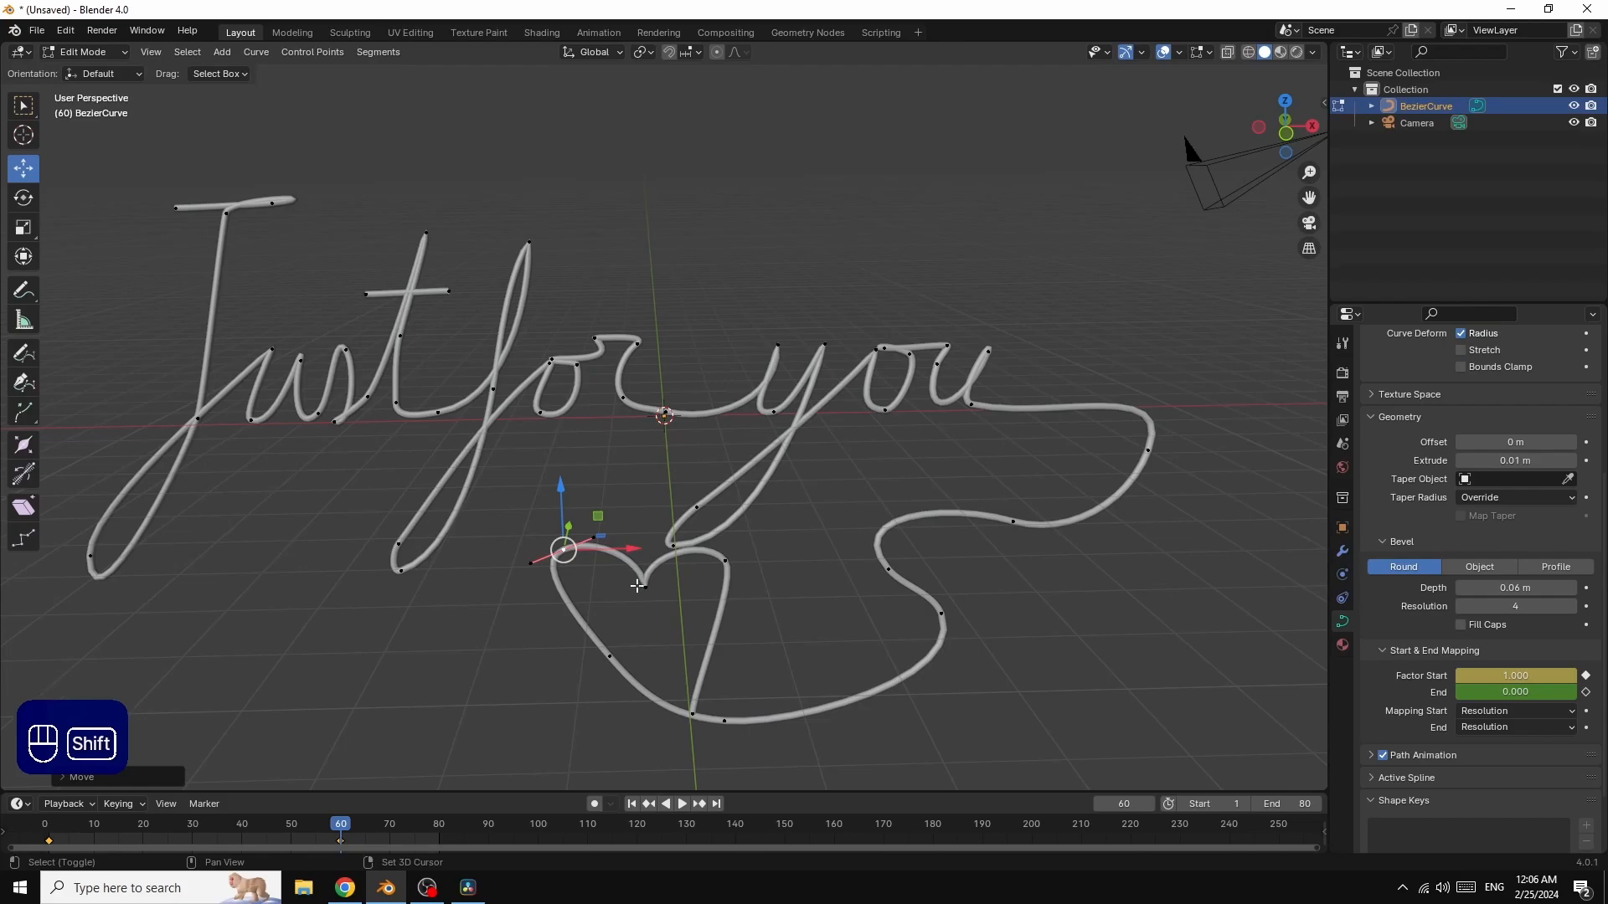
pyautogui.keyDown('shift'); pyautogui.click(673, 580); pyautogui.keyUp('shift')
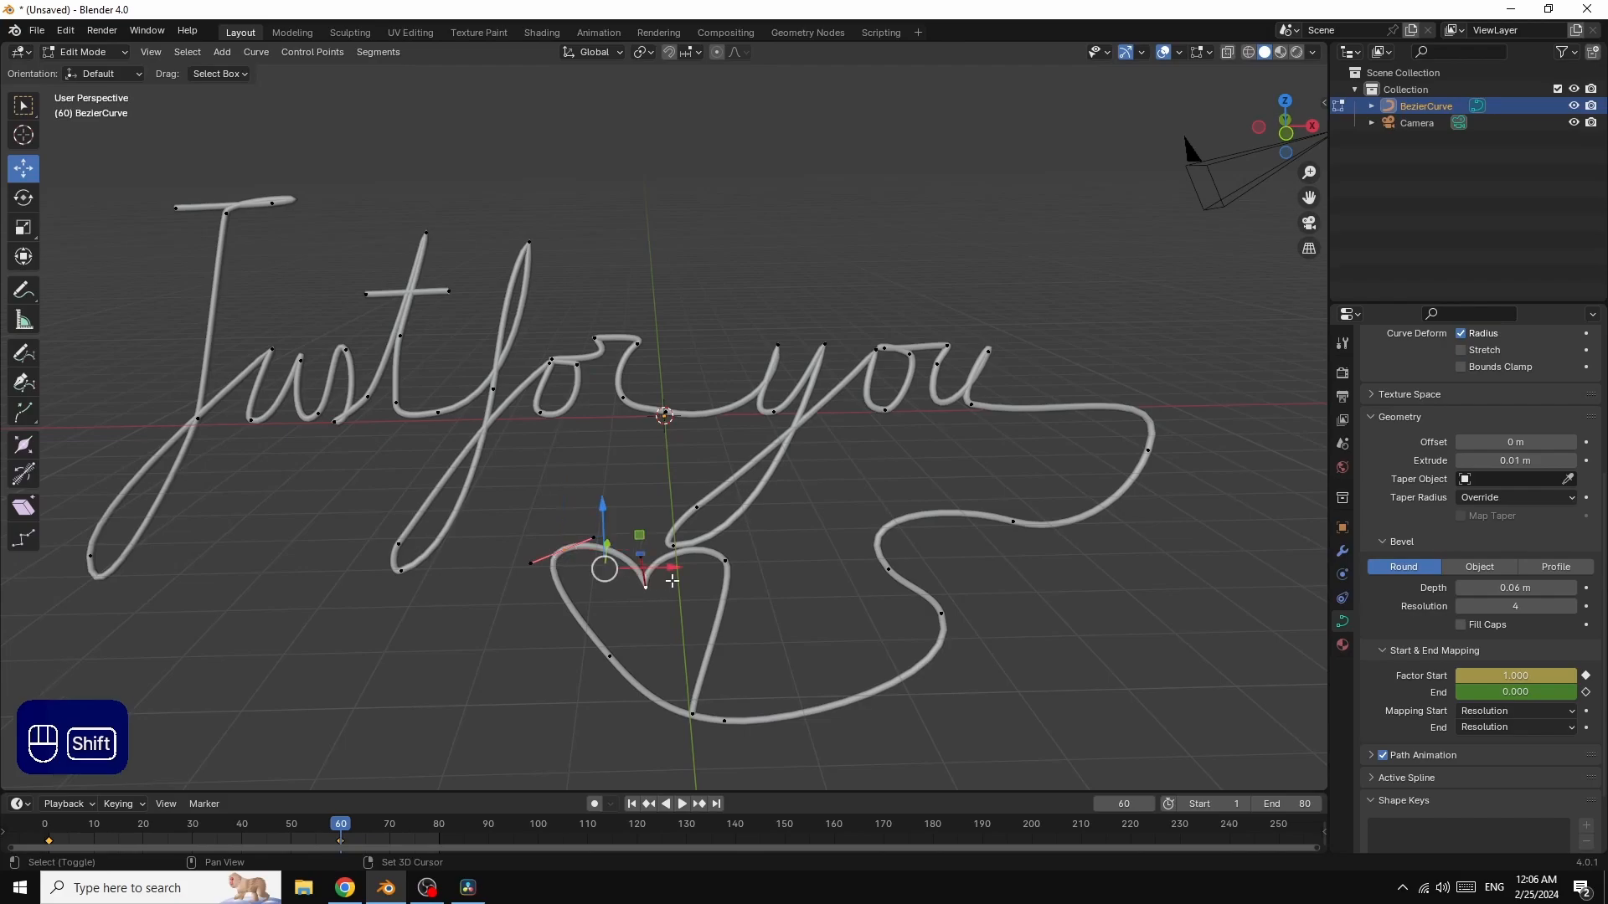
pyautogui.keyDown('shift'); pyautogui.click(724, 560); pyautogui.keyUp('shift')
pyautogui.press('g')
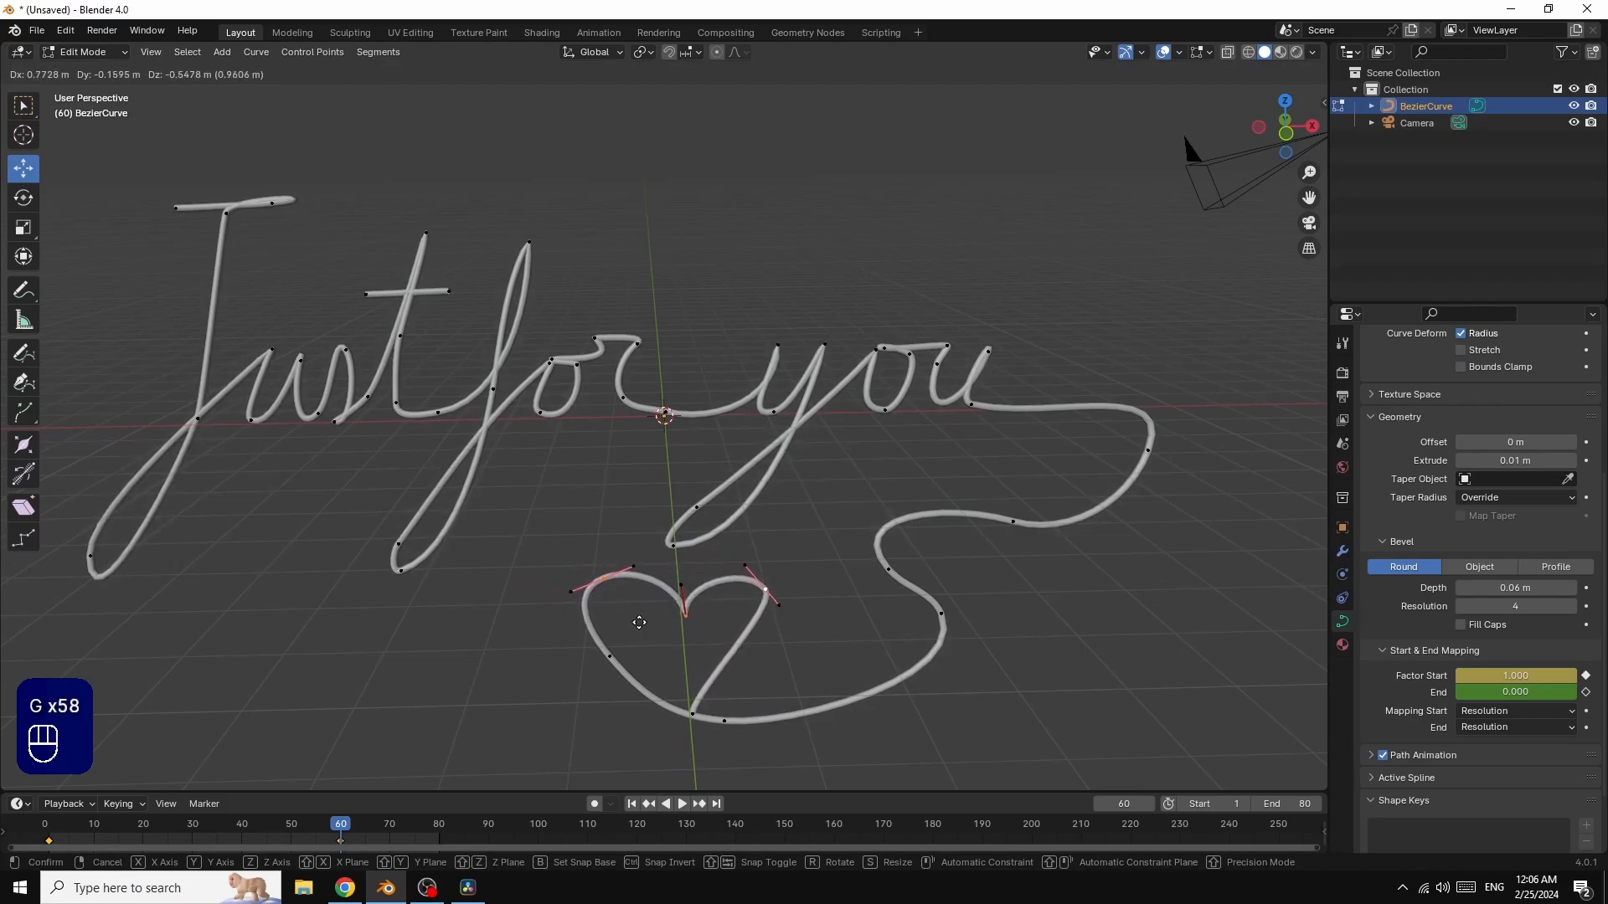
pyautogui.click(638, 622)
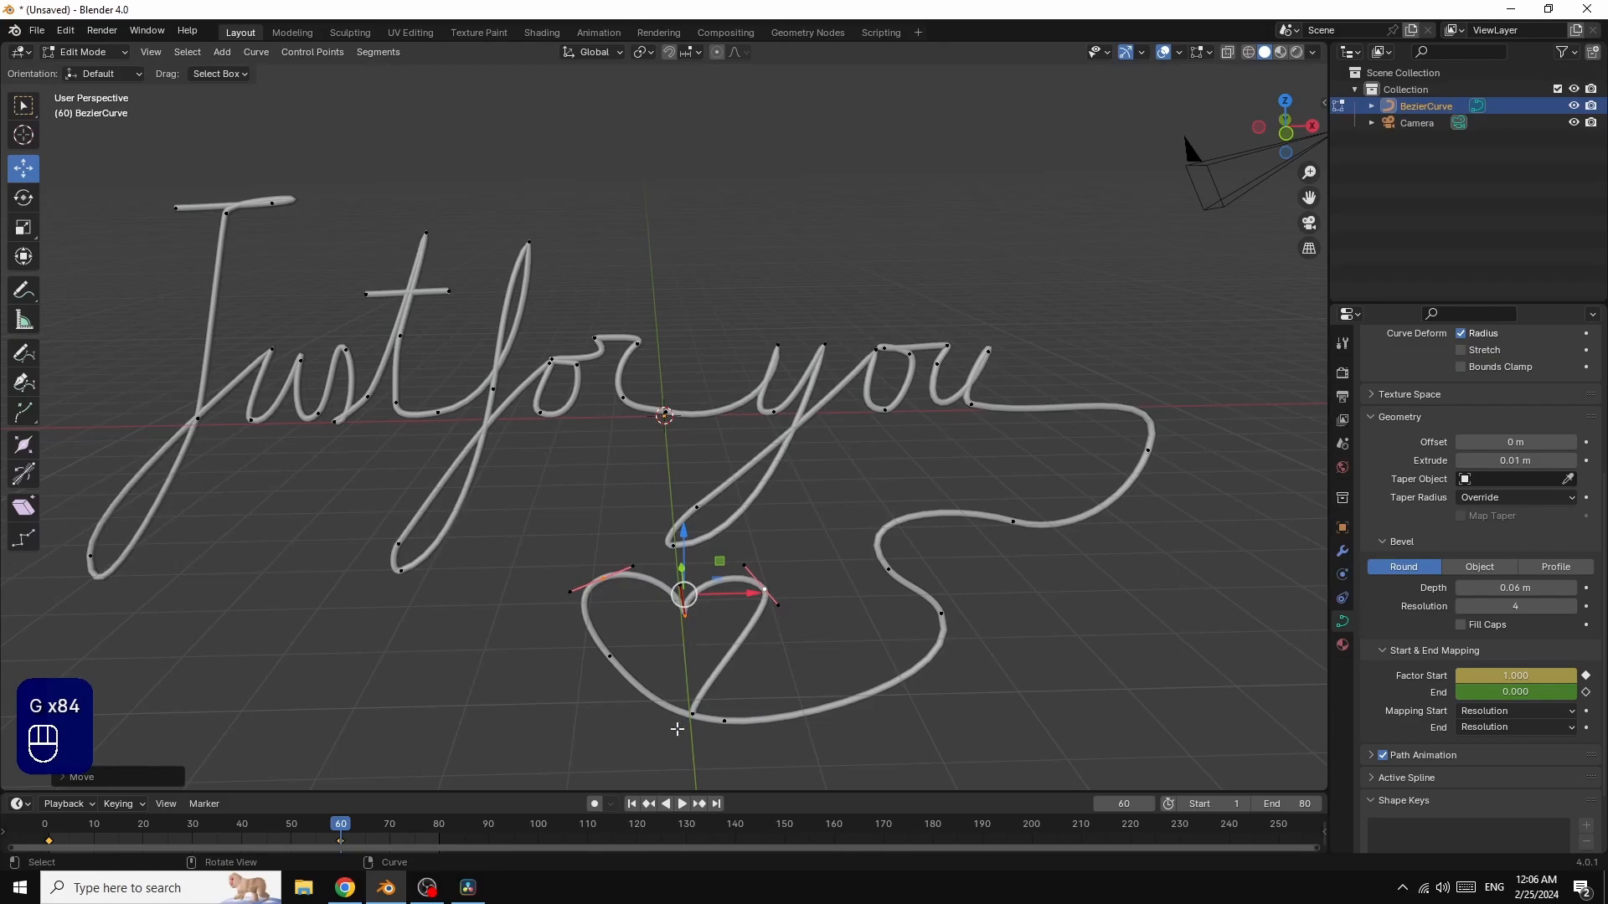
# Step: Shift the curve's end point right along the flourish and raise the heart's upper-right lobe point
pyautogui.click(692, 713)
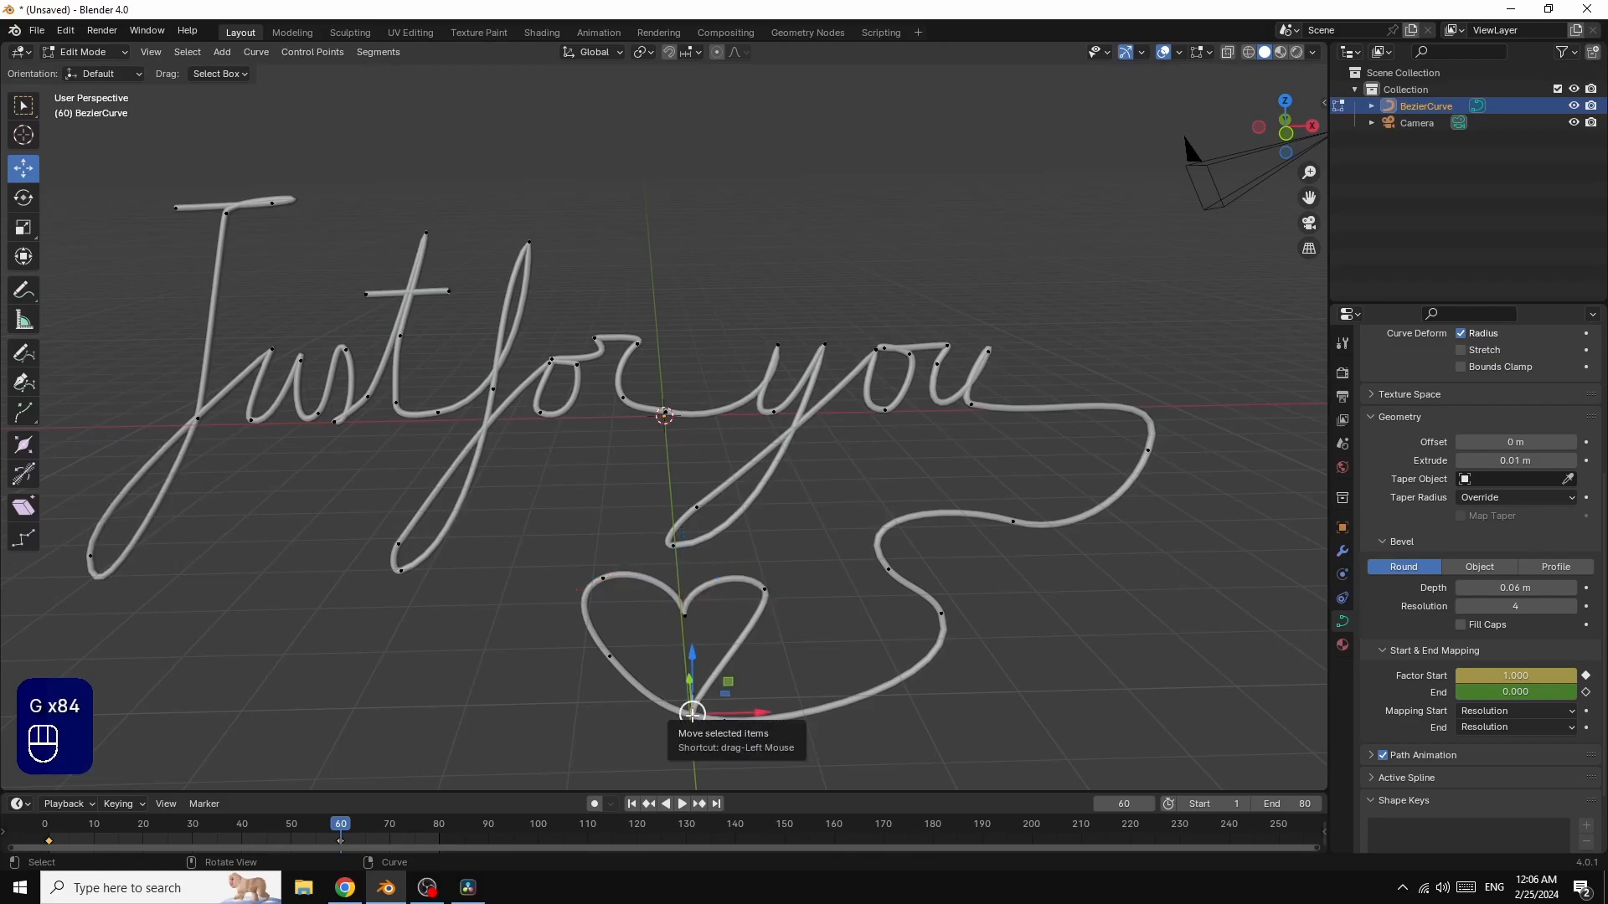
pyautogui.press('g')
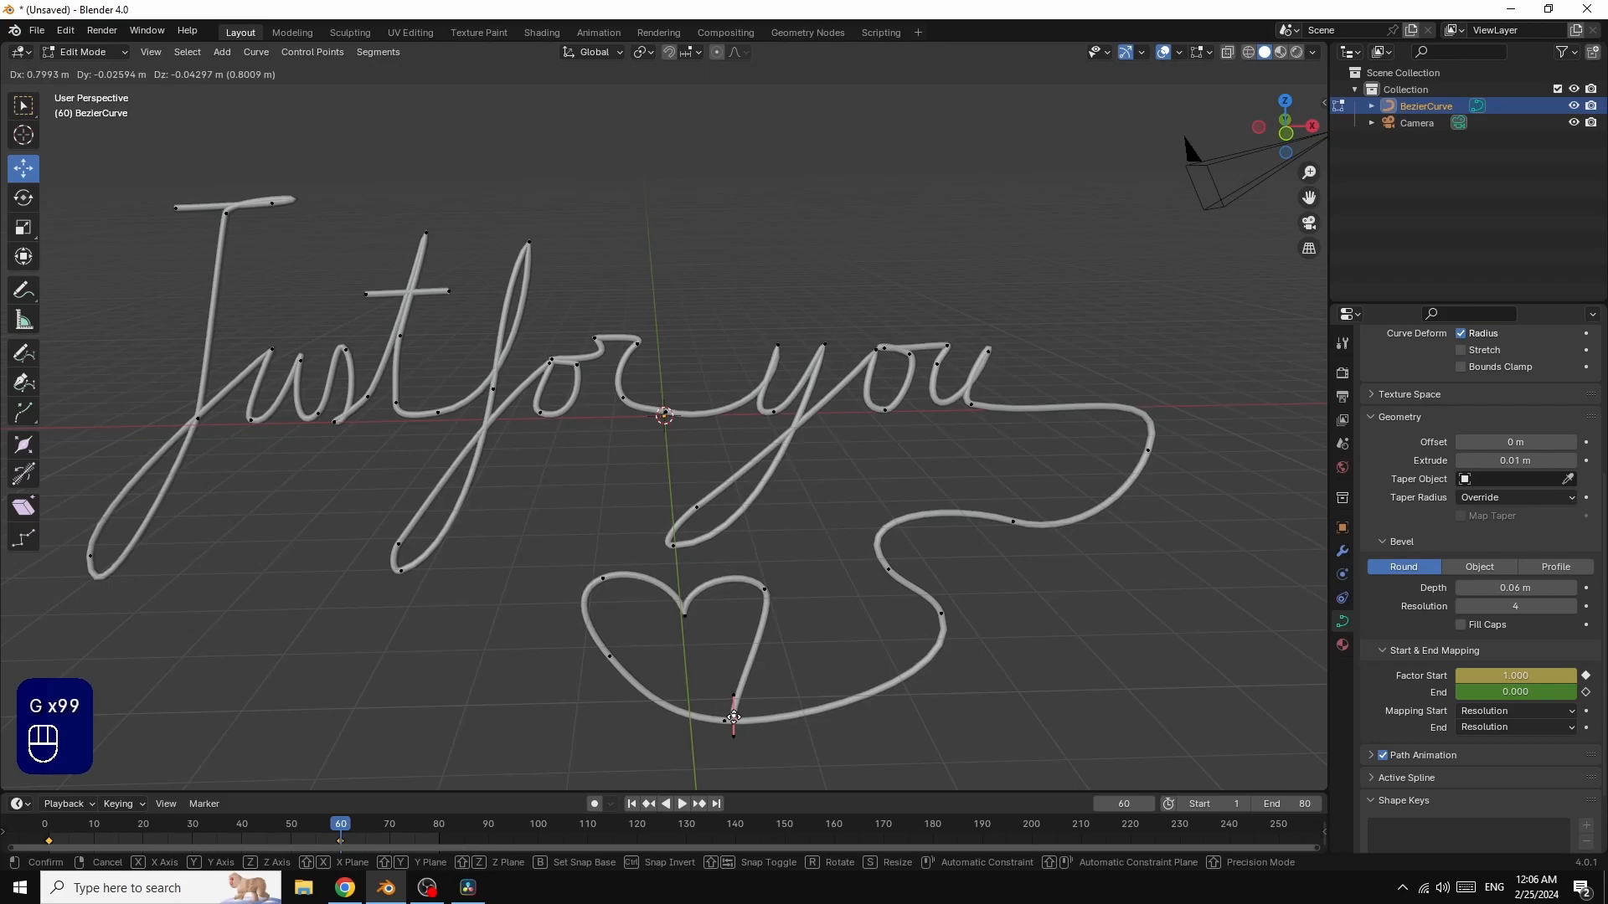
pyautogui.click(748, 718)
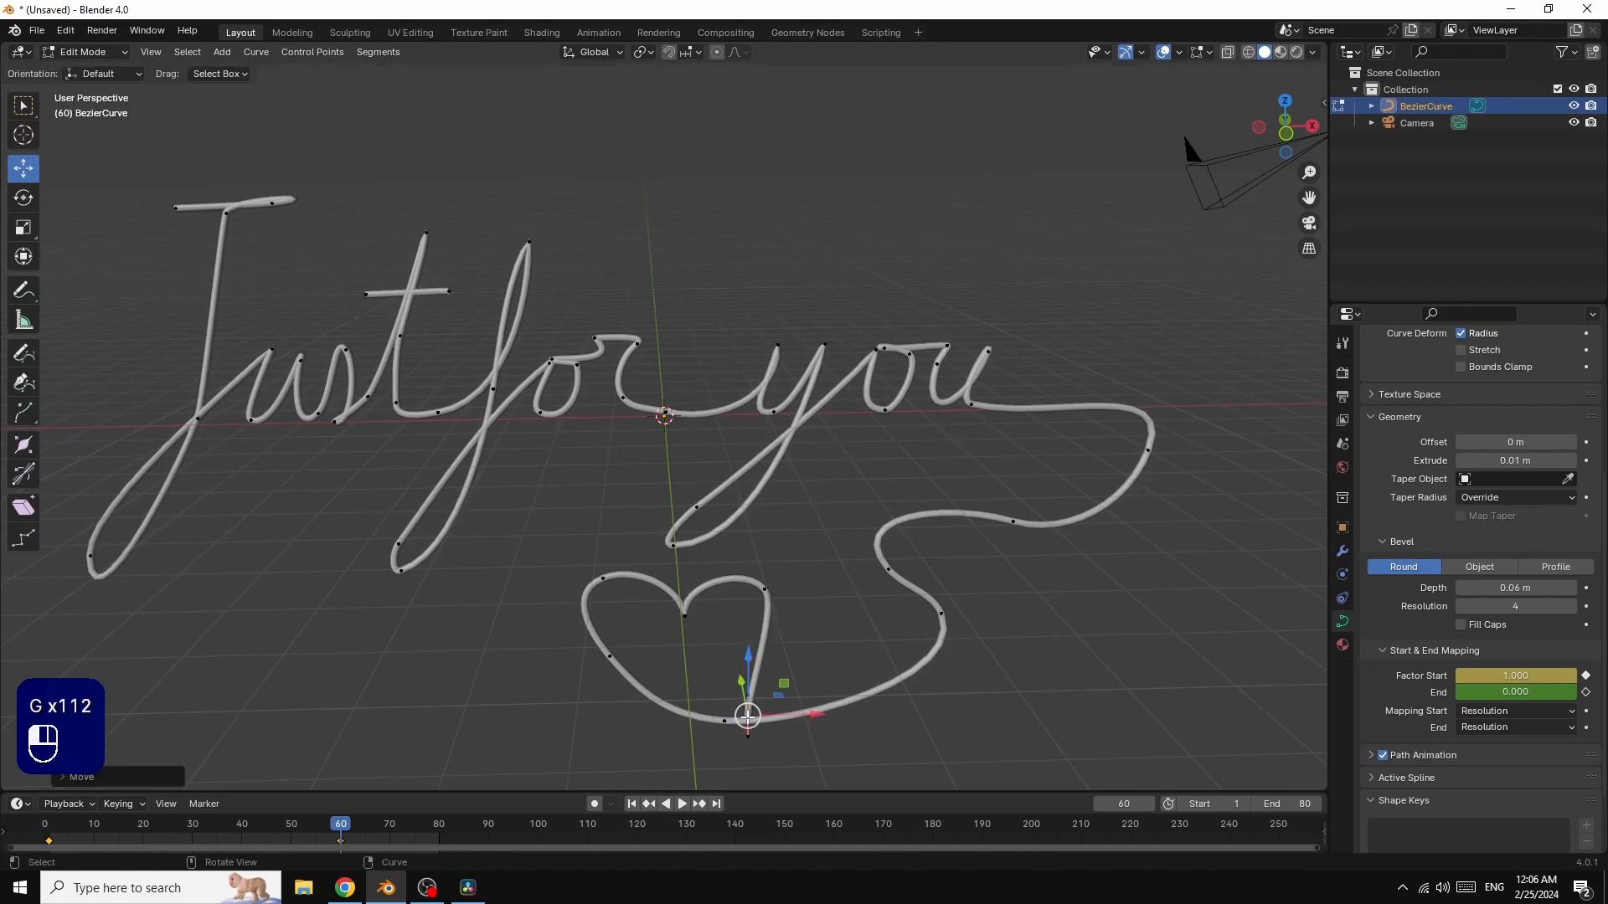
pyautogui.click(765, 588)
pyautogui.press('g')
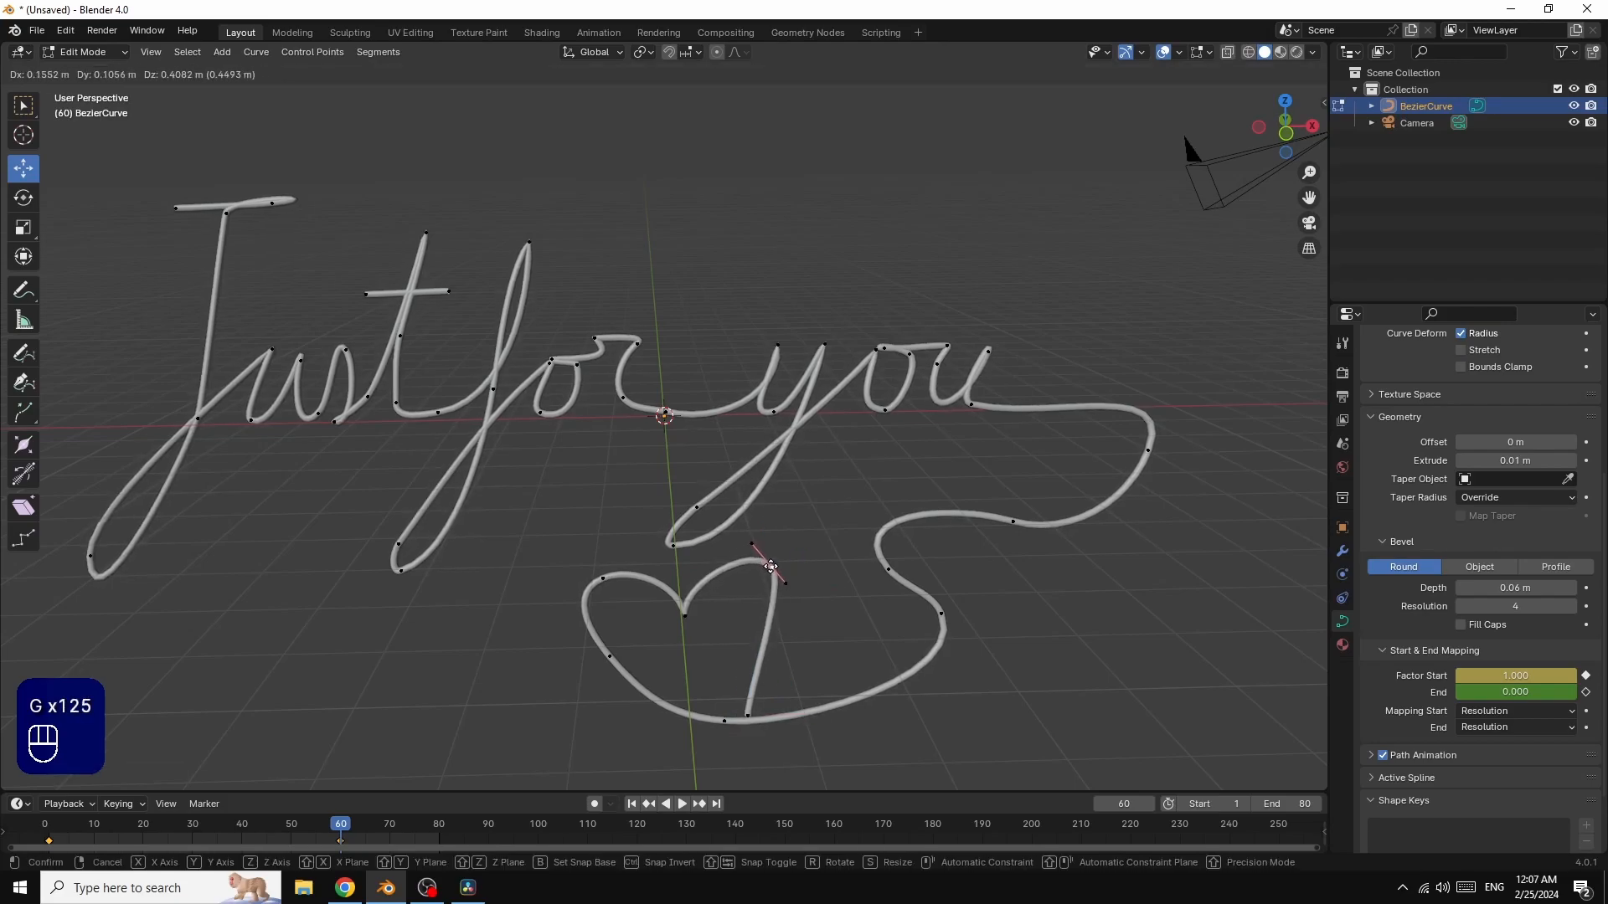
pyautogui.click(770, 566)
# Step: Move the curve's end point slightly up and right, and shift the flourish's bottom point right to sit beneath it
pyautogui.click(748, 718)
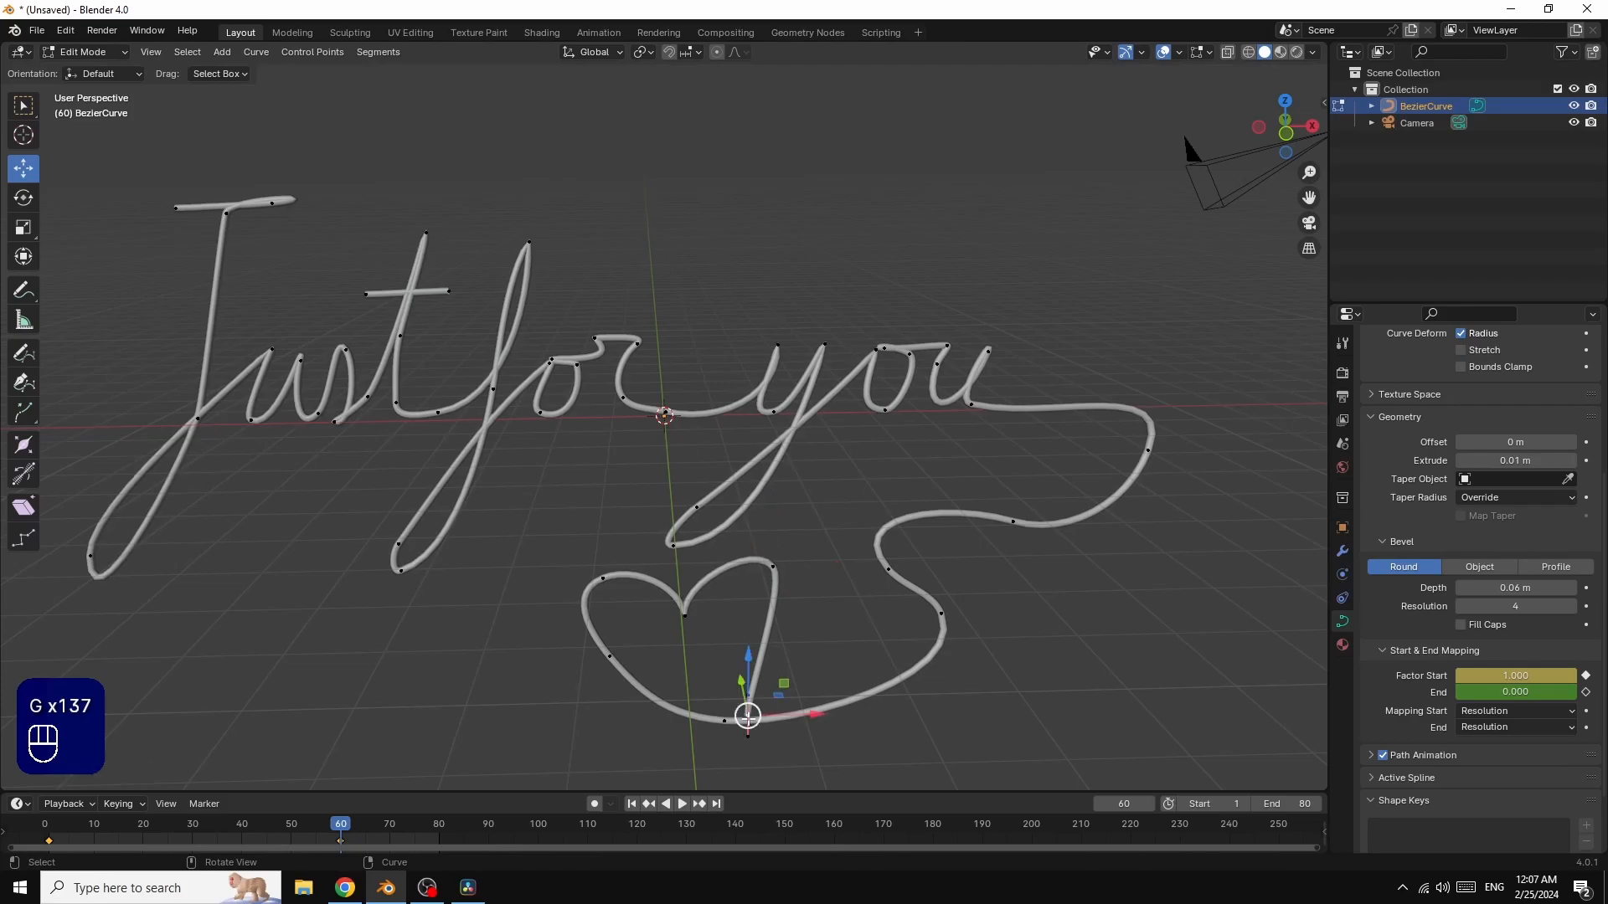
pyautogui.press('g')
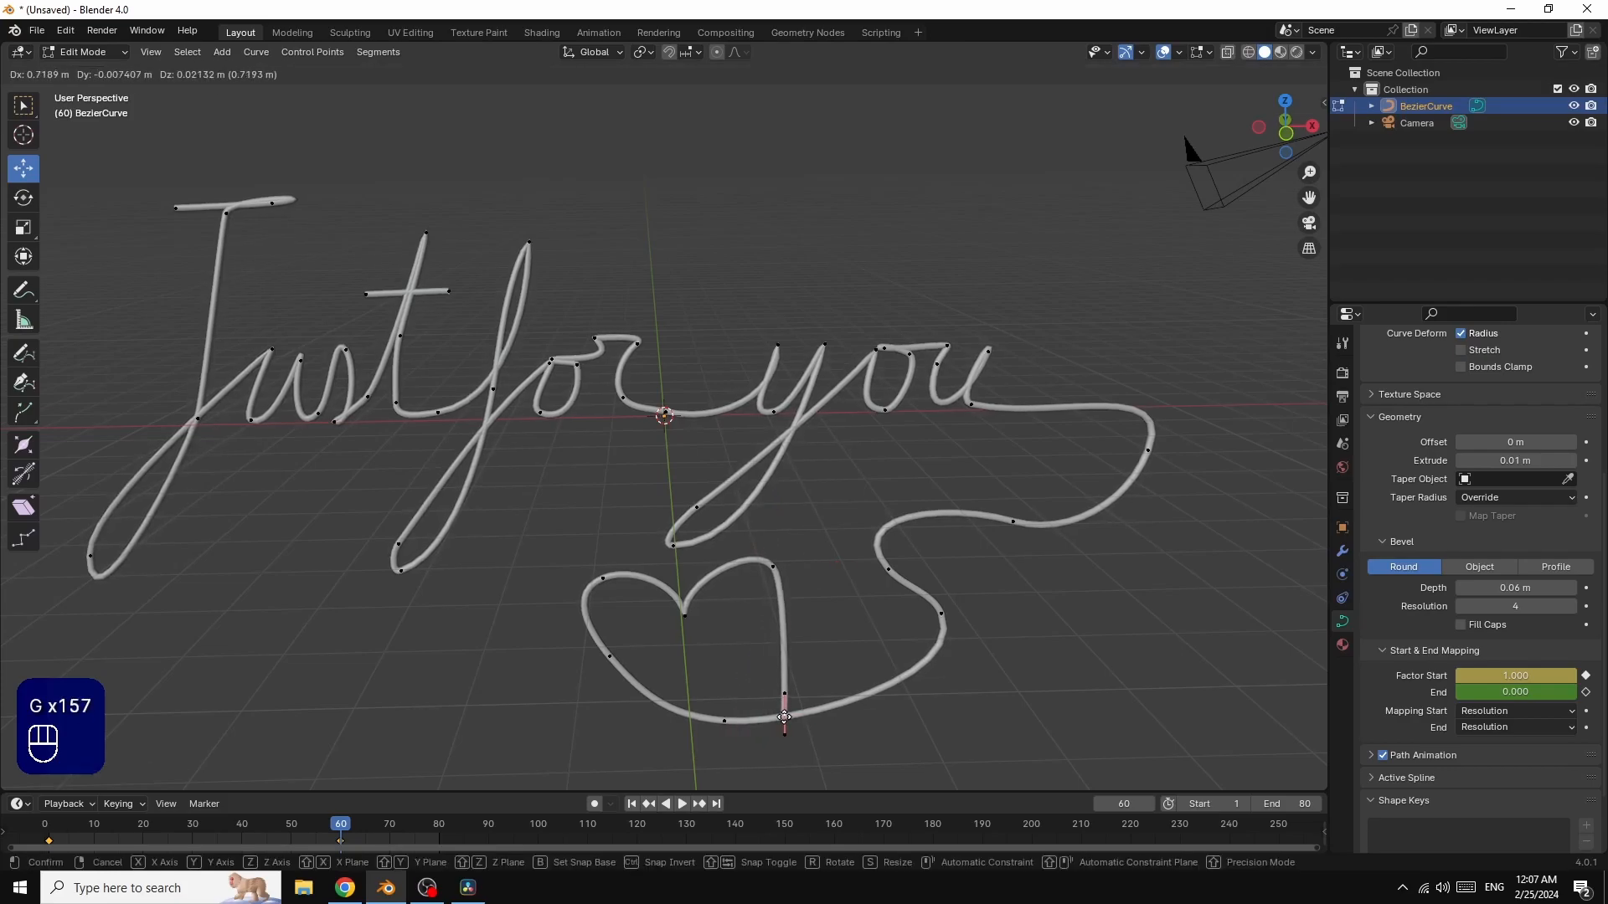
pyautogui.click(768, 705)
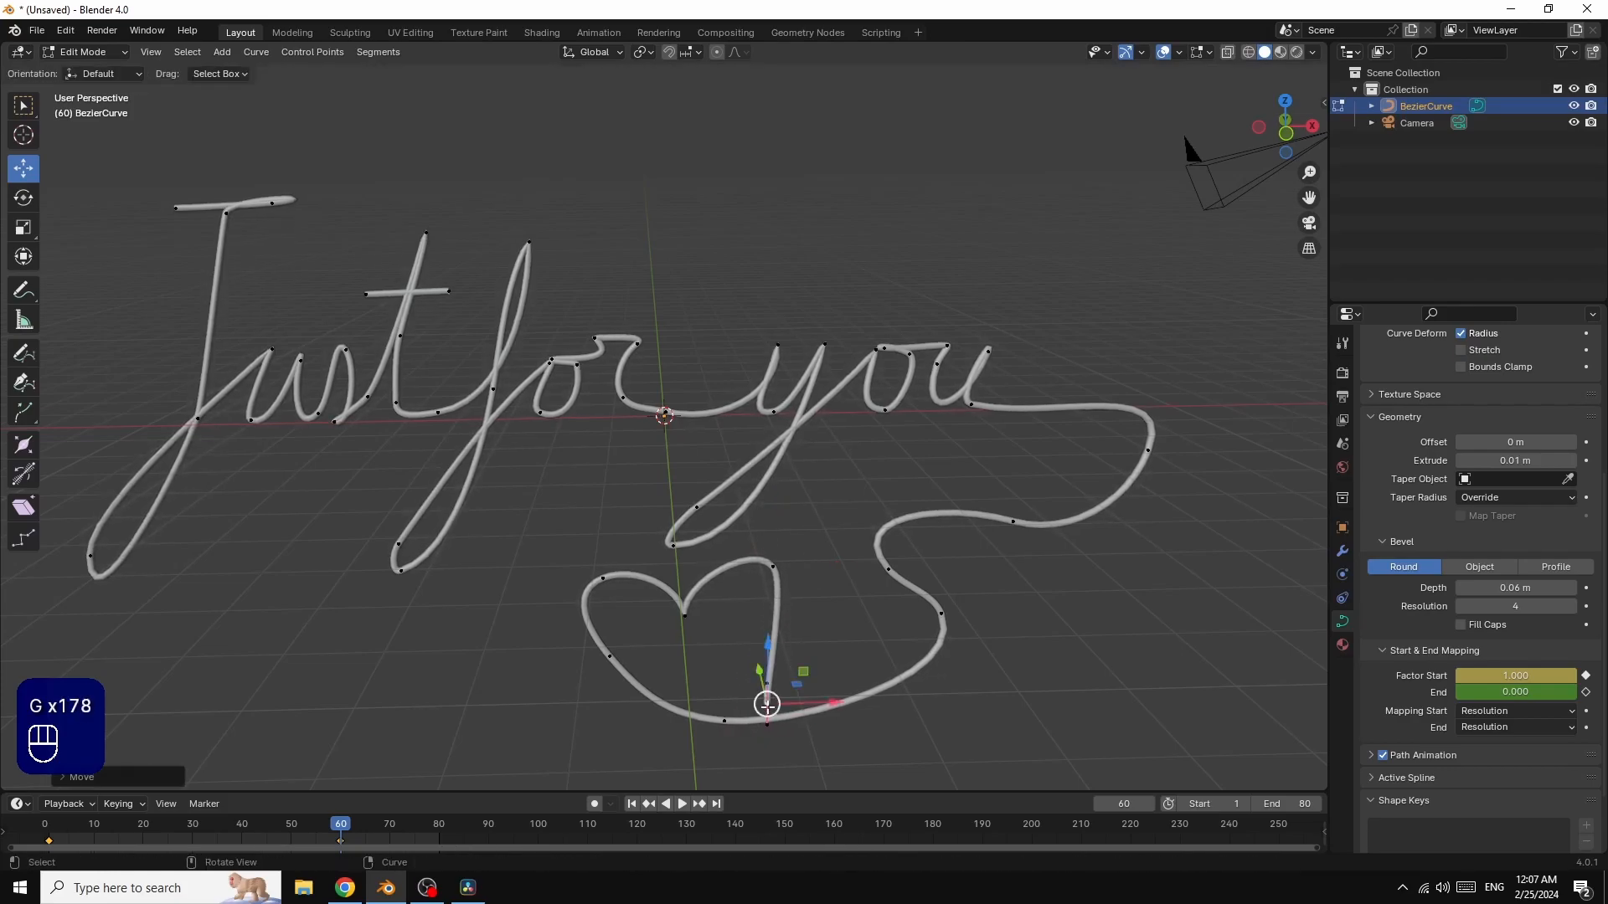
pyautogui.click(723, 719)
pyautogui.press('g')
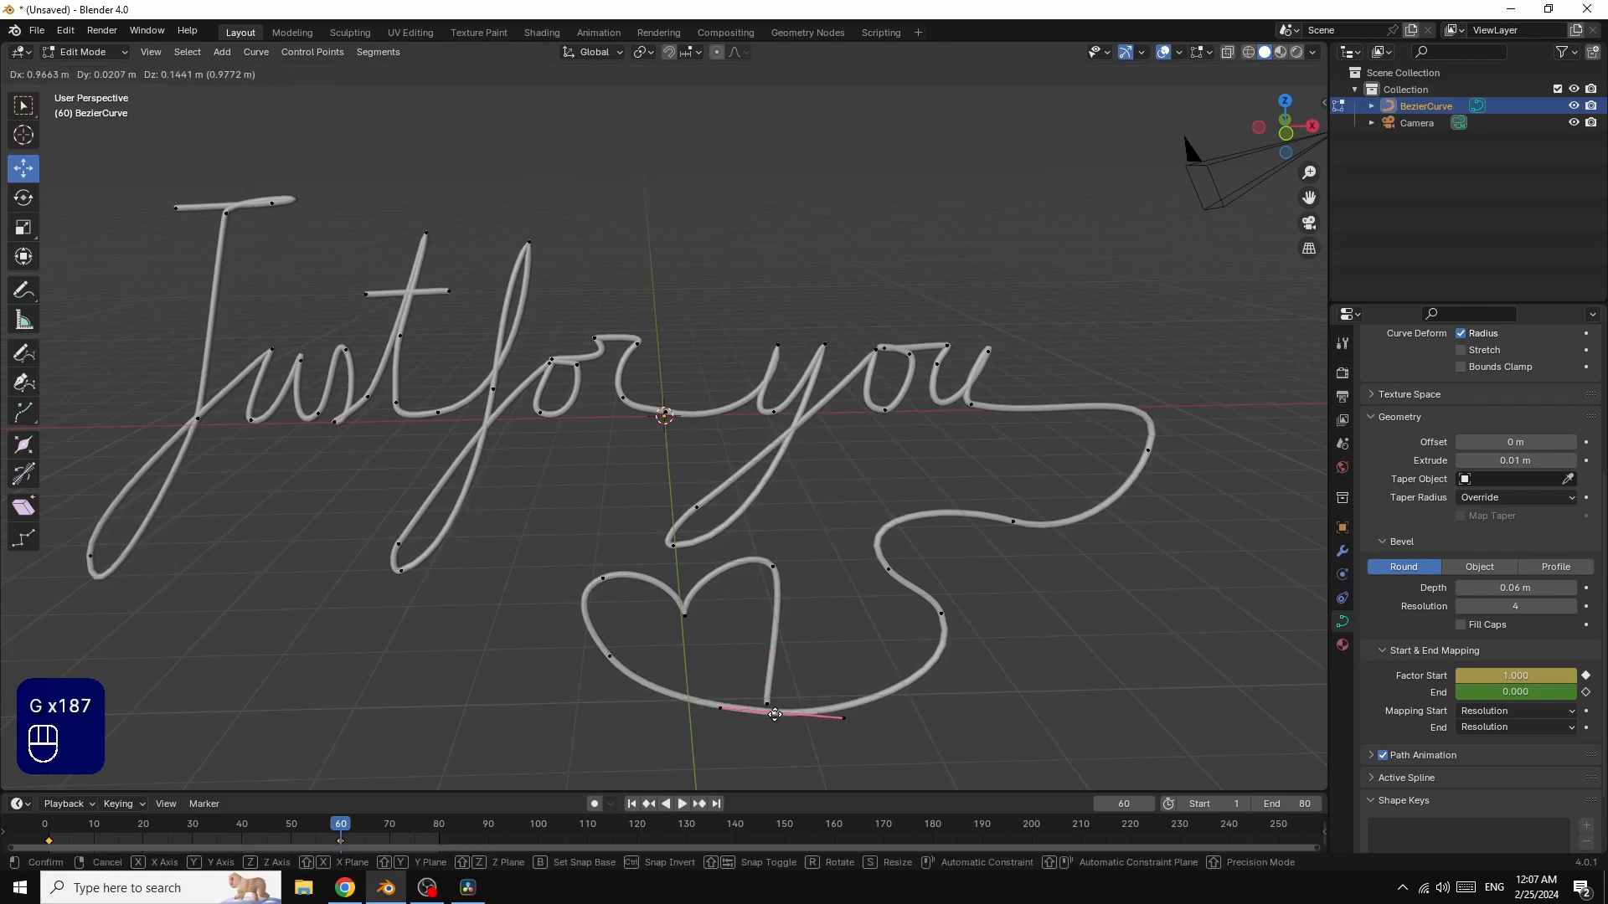
pyautogui.click(777, 713)
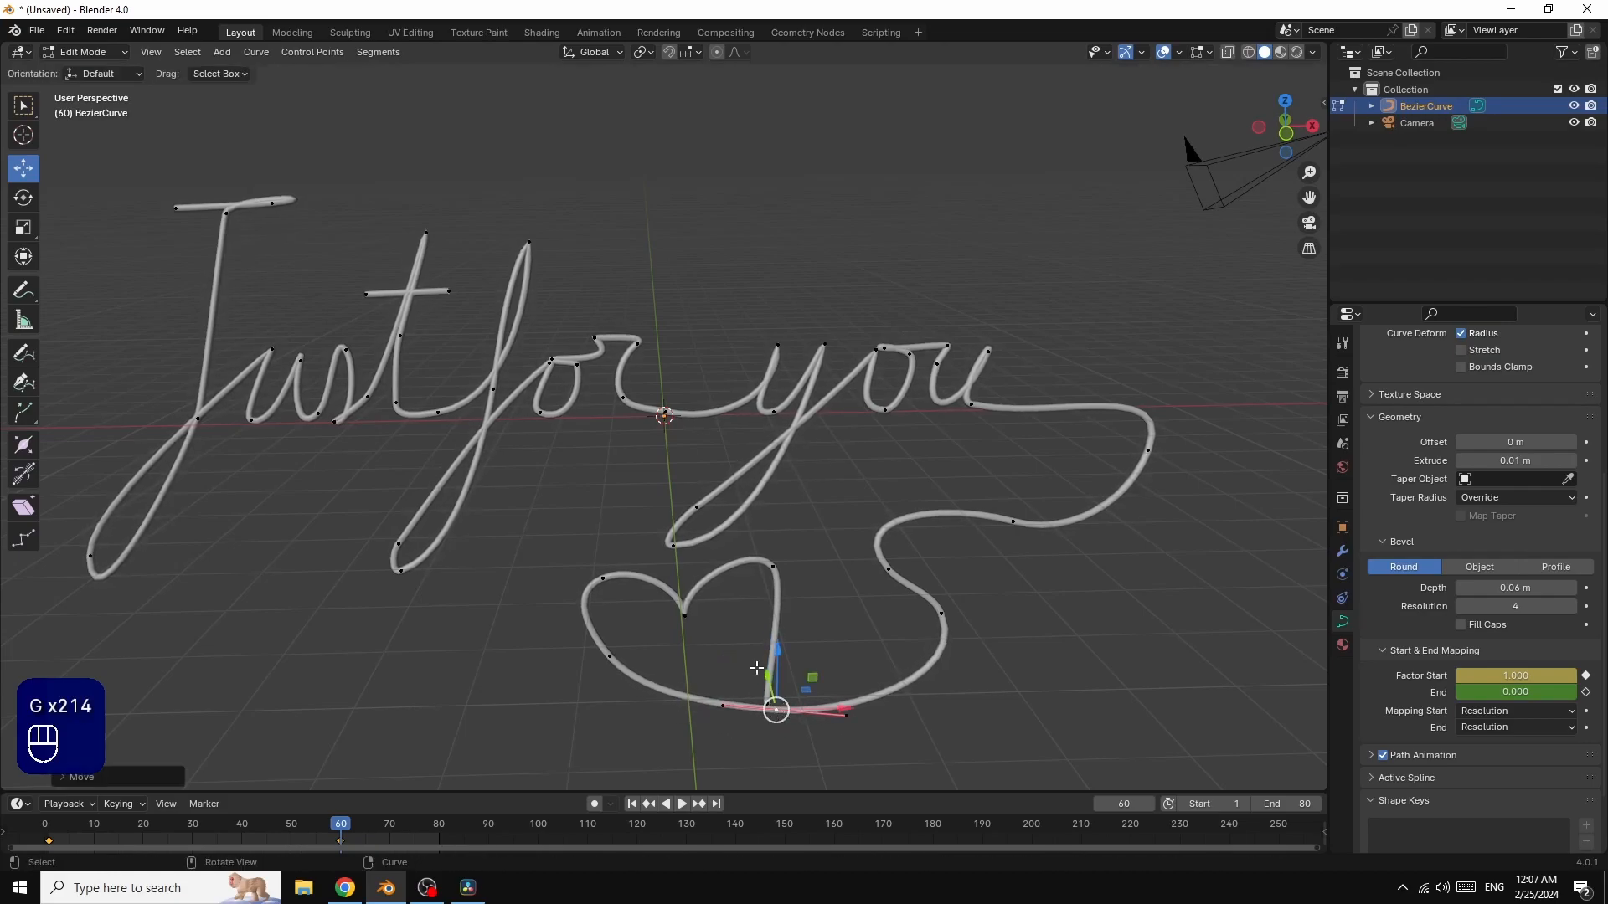
# Step: Nudge the notch point between the heart's lobes very slightly to the right
pyautogui.click(685, 614)
pyautogui.press('g')
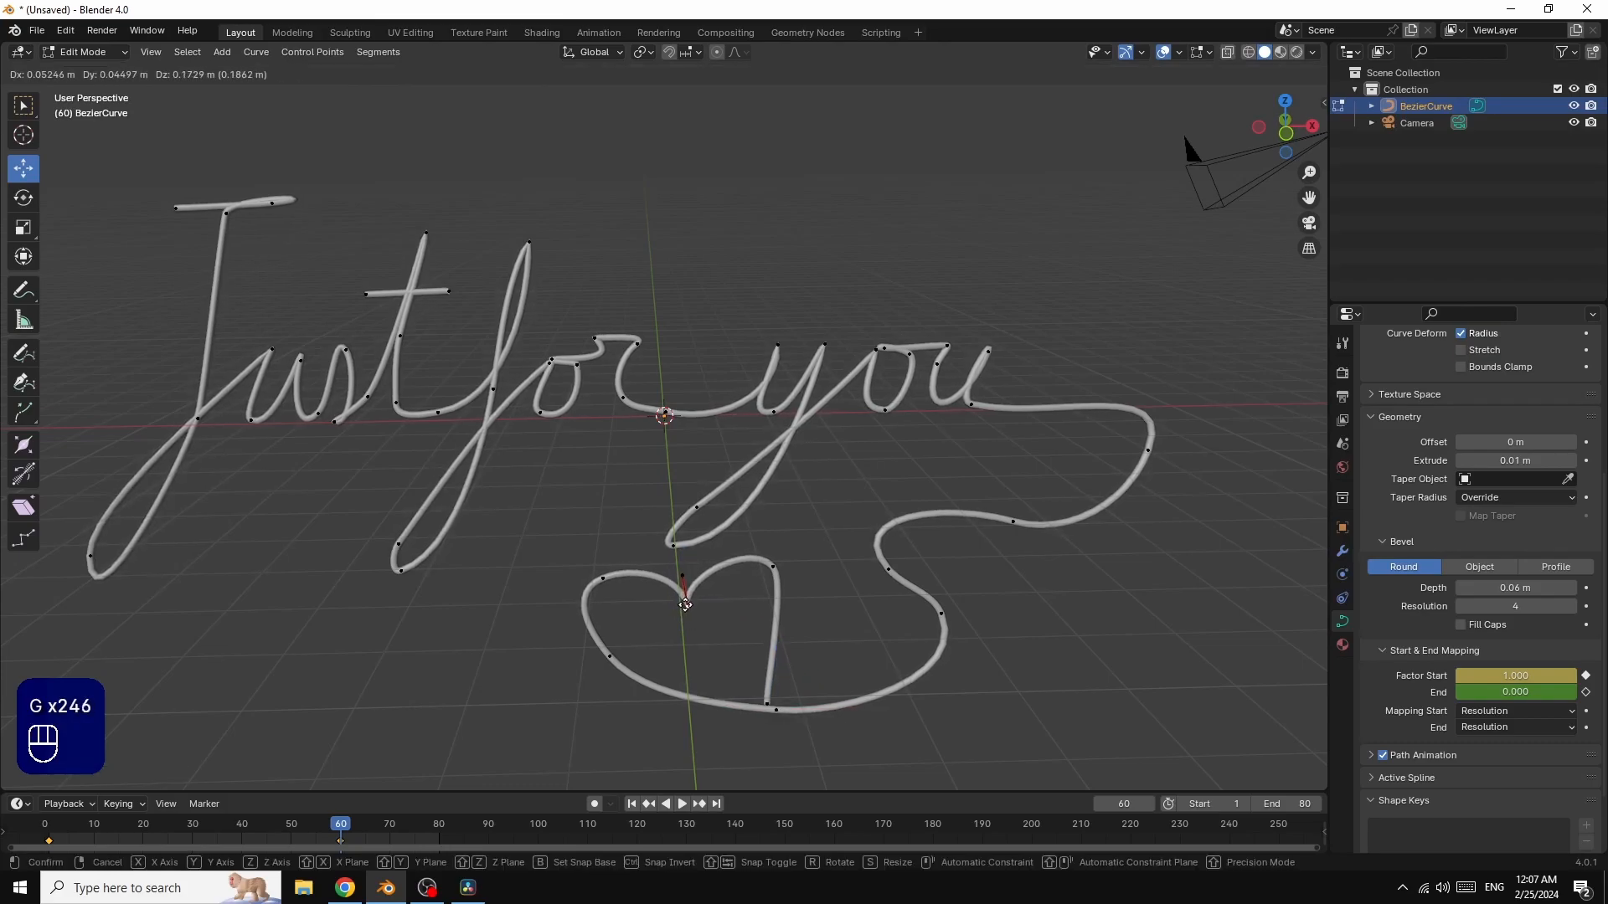
pyautogui.click(687, 613)
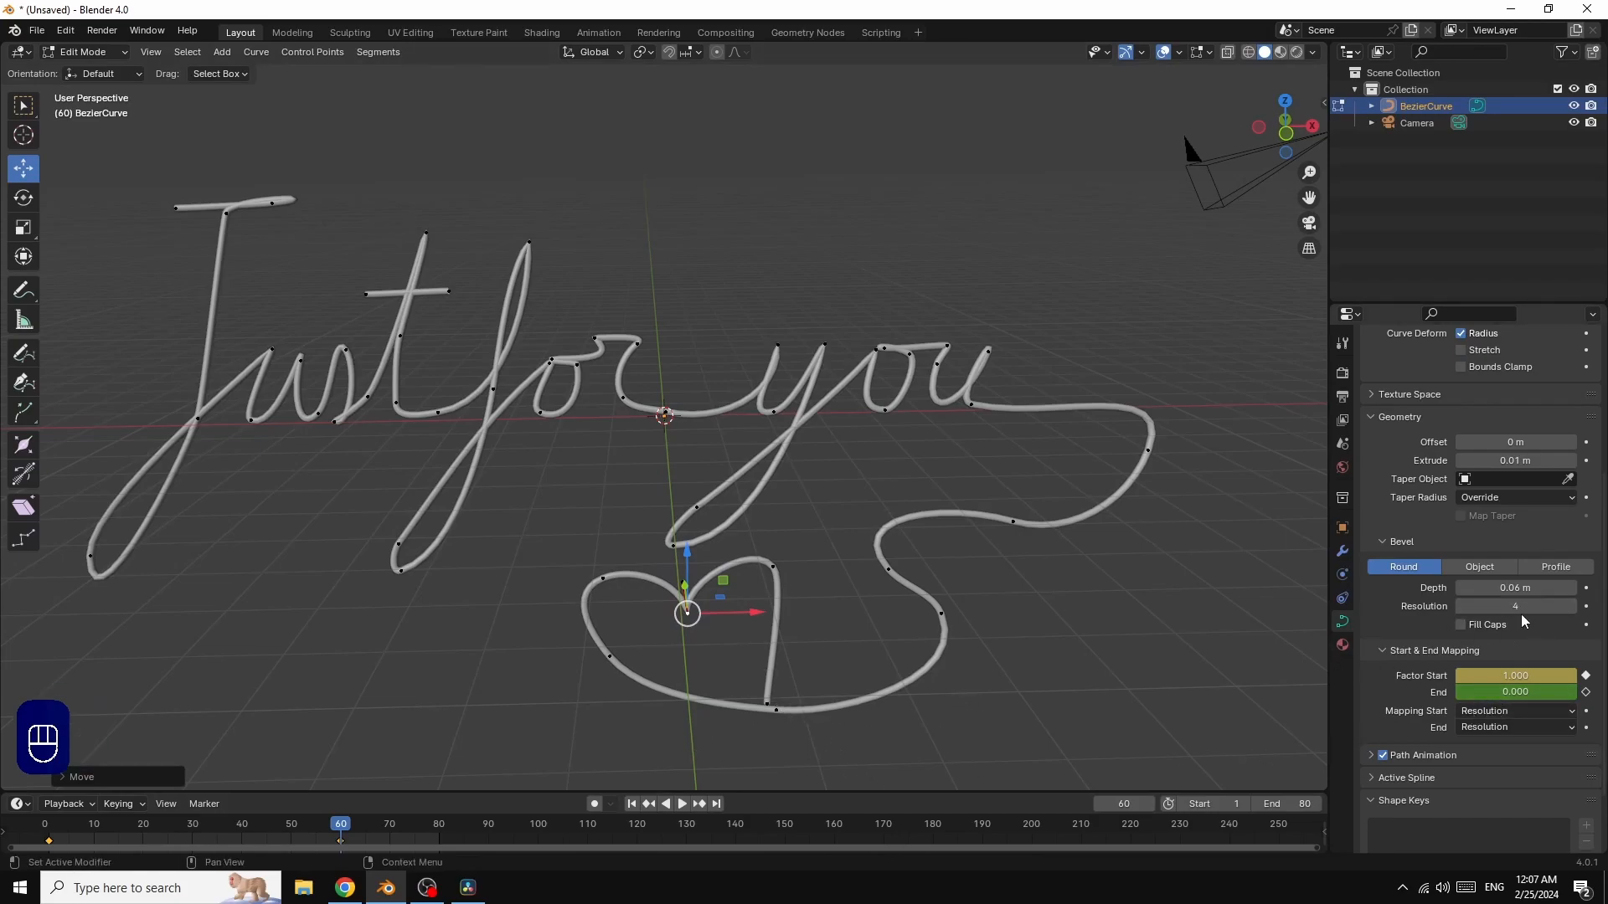
# Step: Set the curve's extrude to 0.04 m and subdivide all of its segments with 9 cuts
pyautogui.click(1515, 461)
pyautogui.moveTo(1516, 461)
pyautogui.mouseDown()
pyautogui.moveTo(1566, 461)
pyautogui.moveTo(1524, 460)
pyautogui.mouseUp()
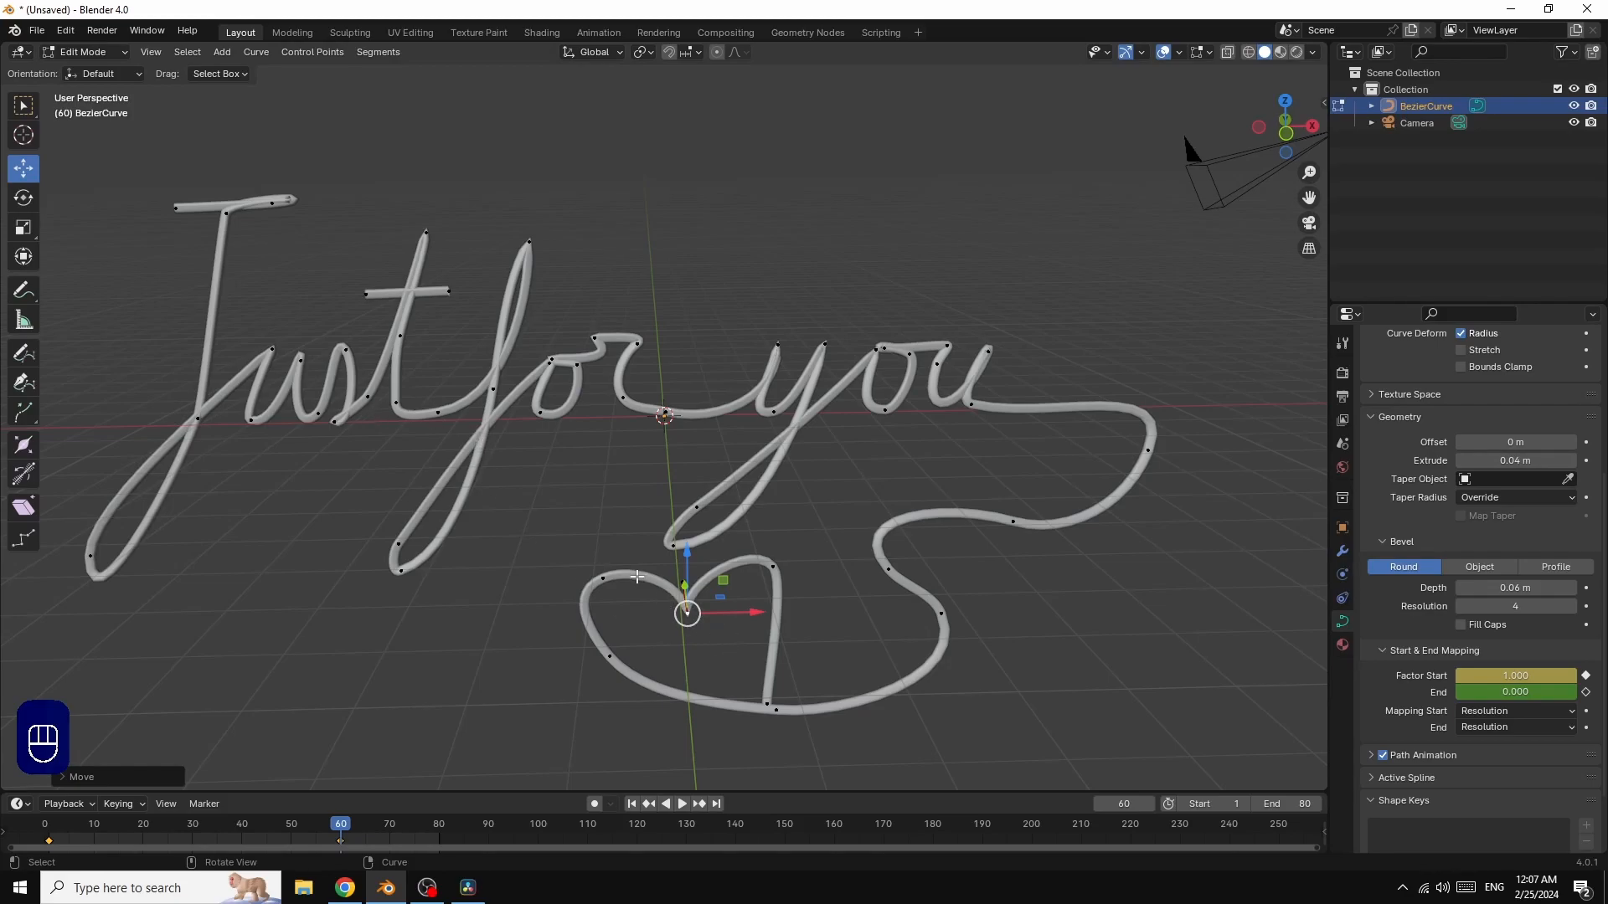
pyautogui.press('a')
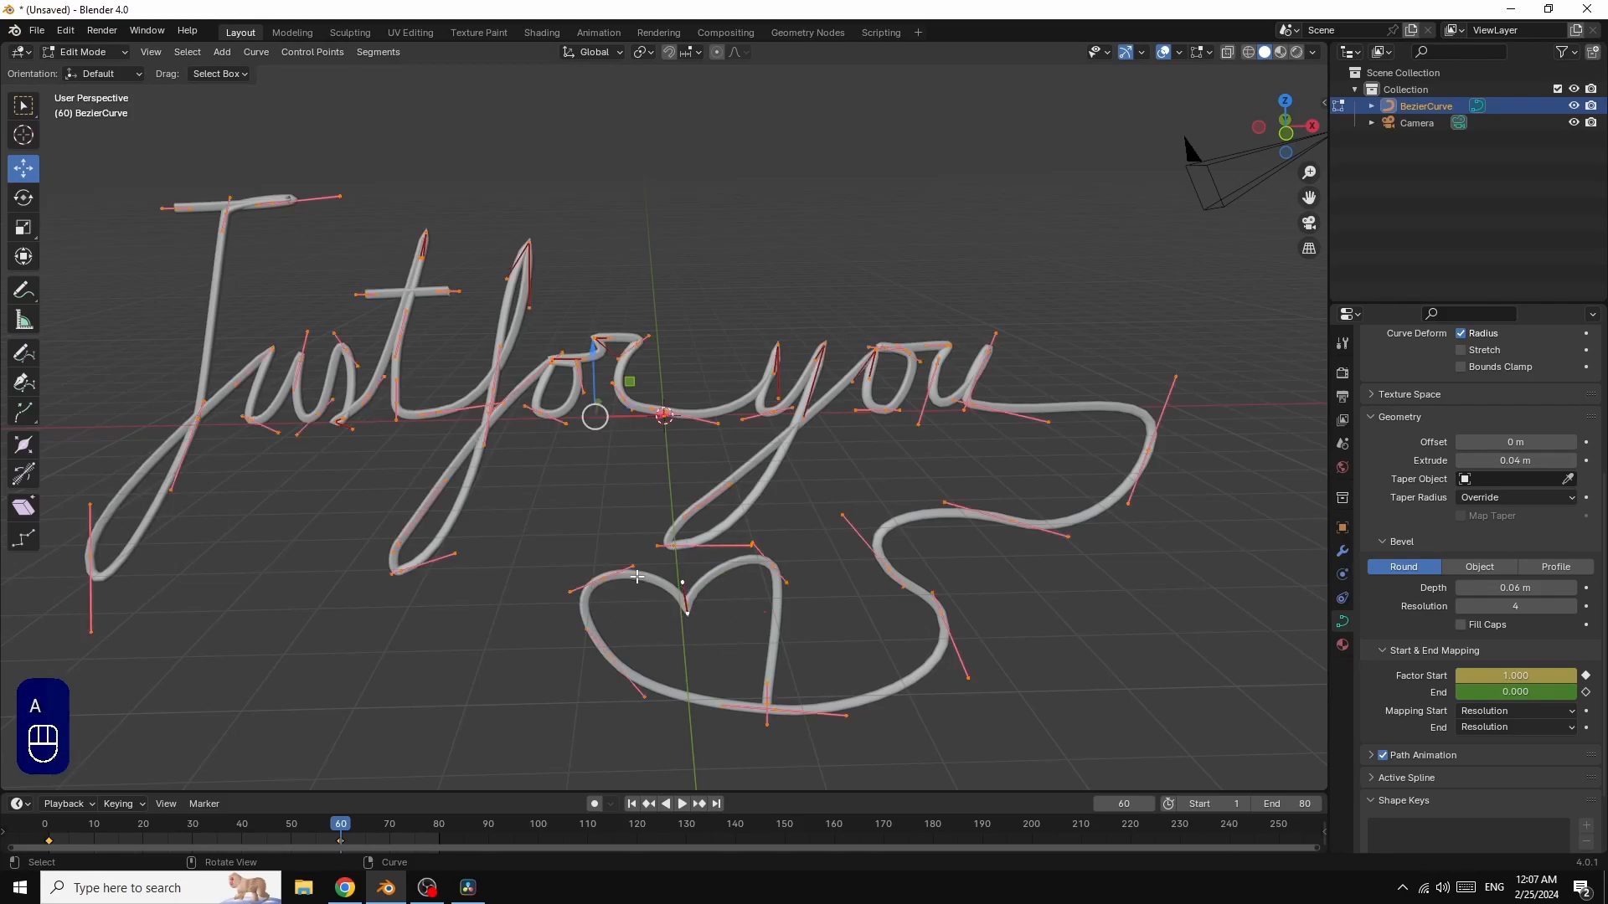
pyautogui.rightClick(603, 334)
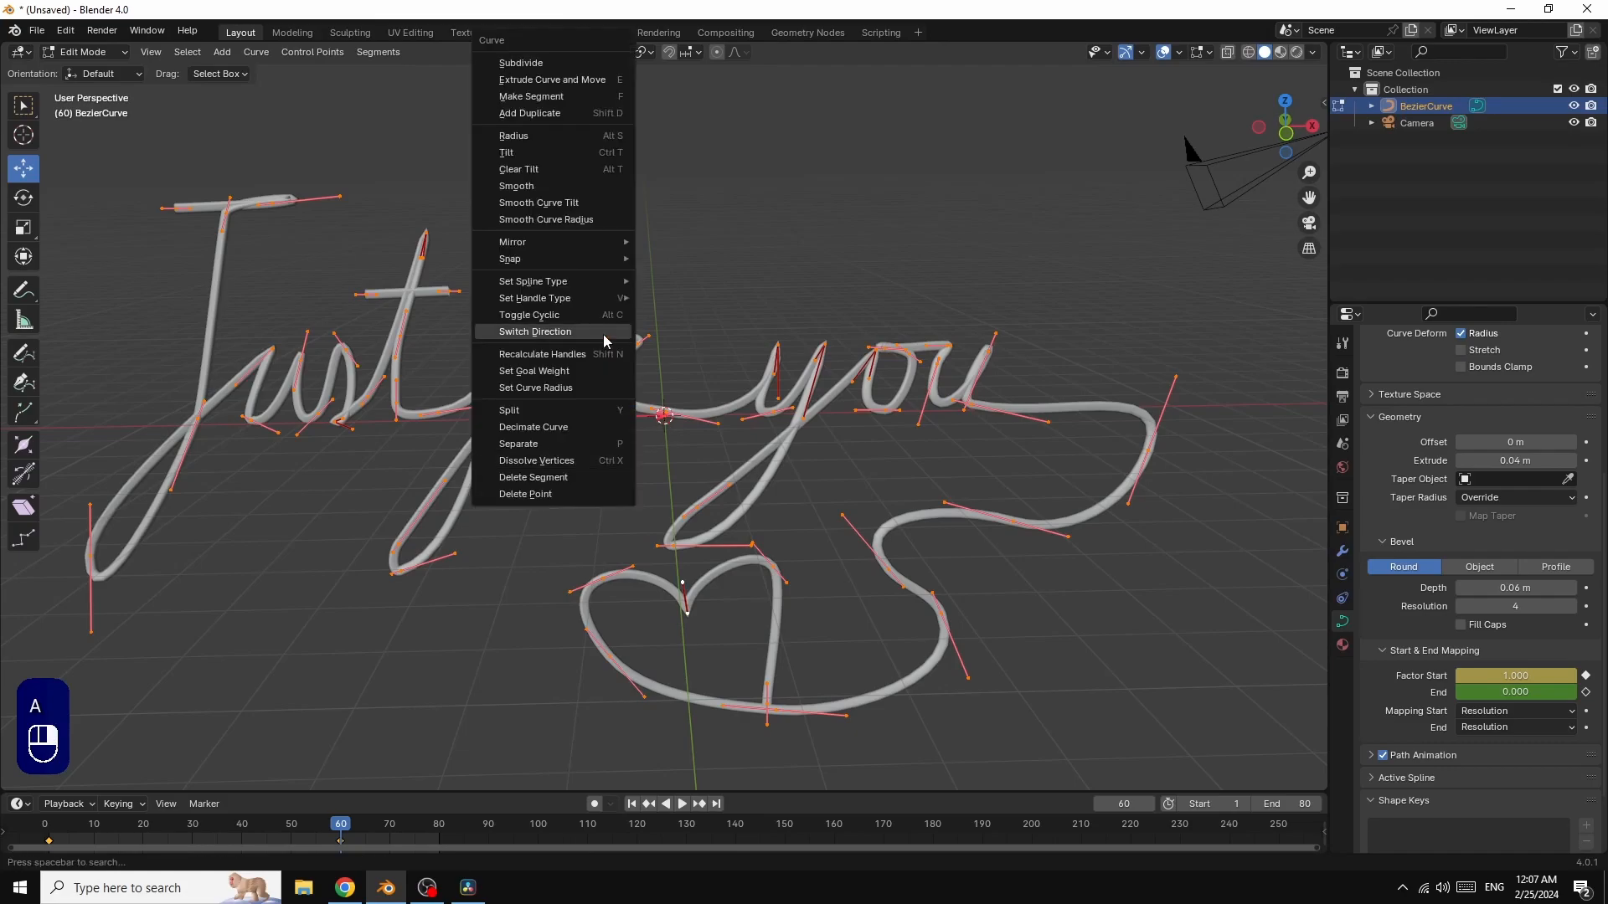
pyautogui.click(533, 64)
pyautogui.click(115, 777)
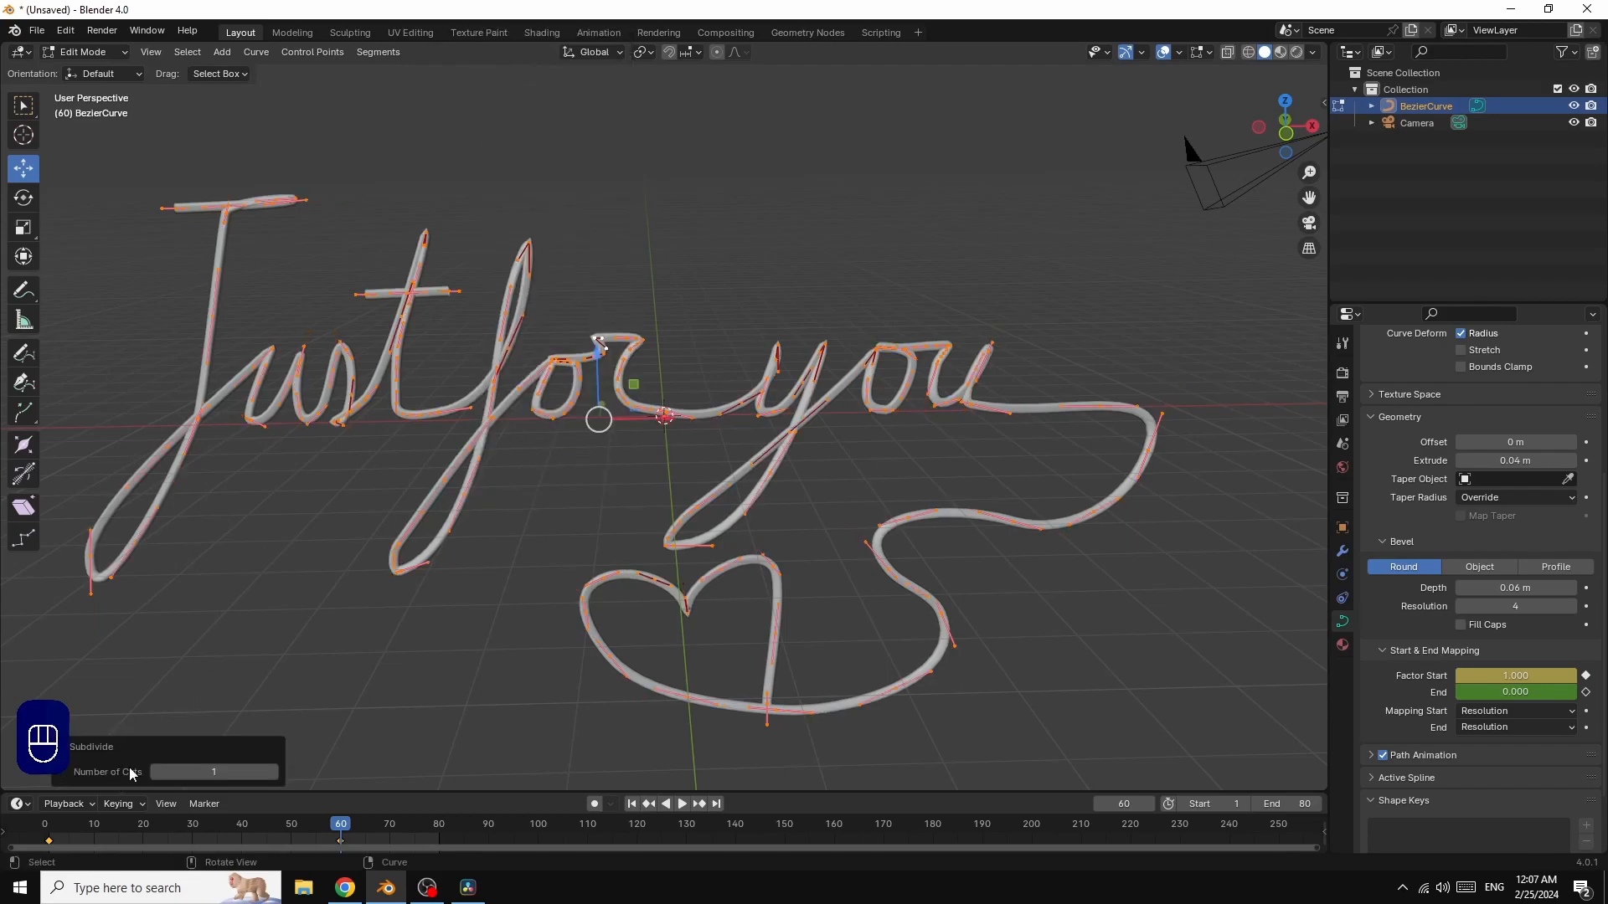
pyautogui.moveTo(198, 773); pyautogui.dragTo(285, 772)
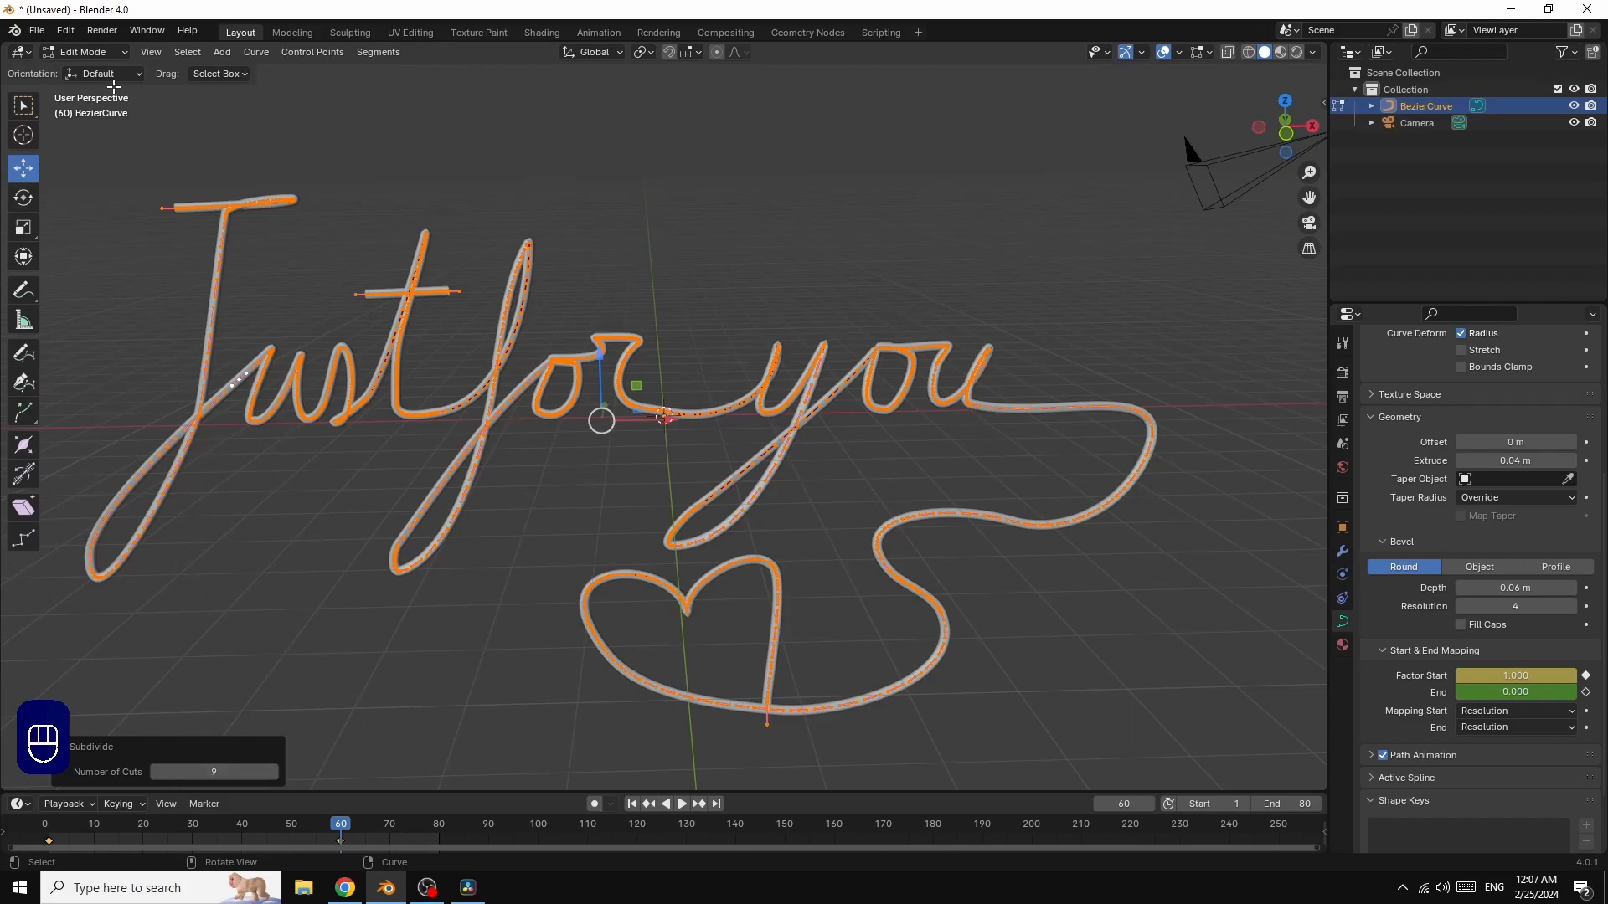
pyautogui.click(237, 614)
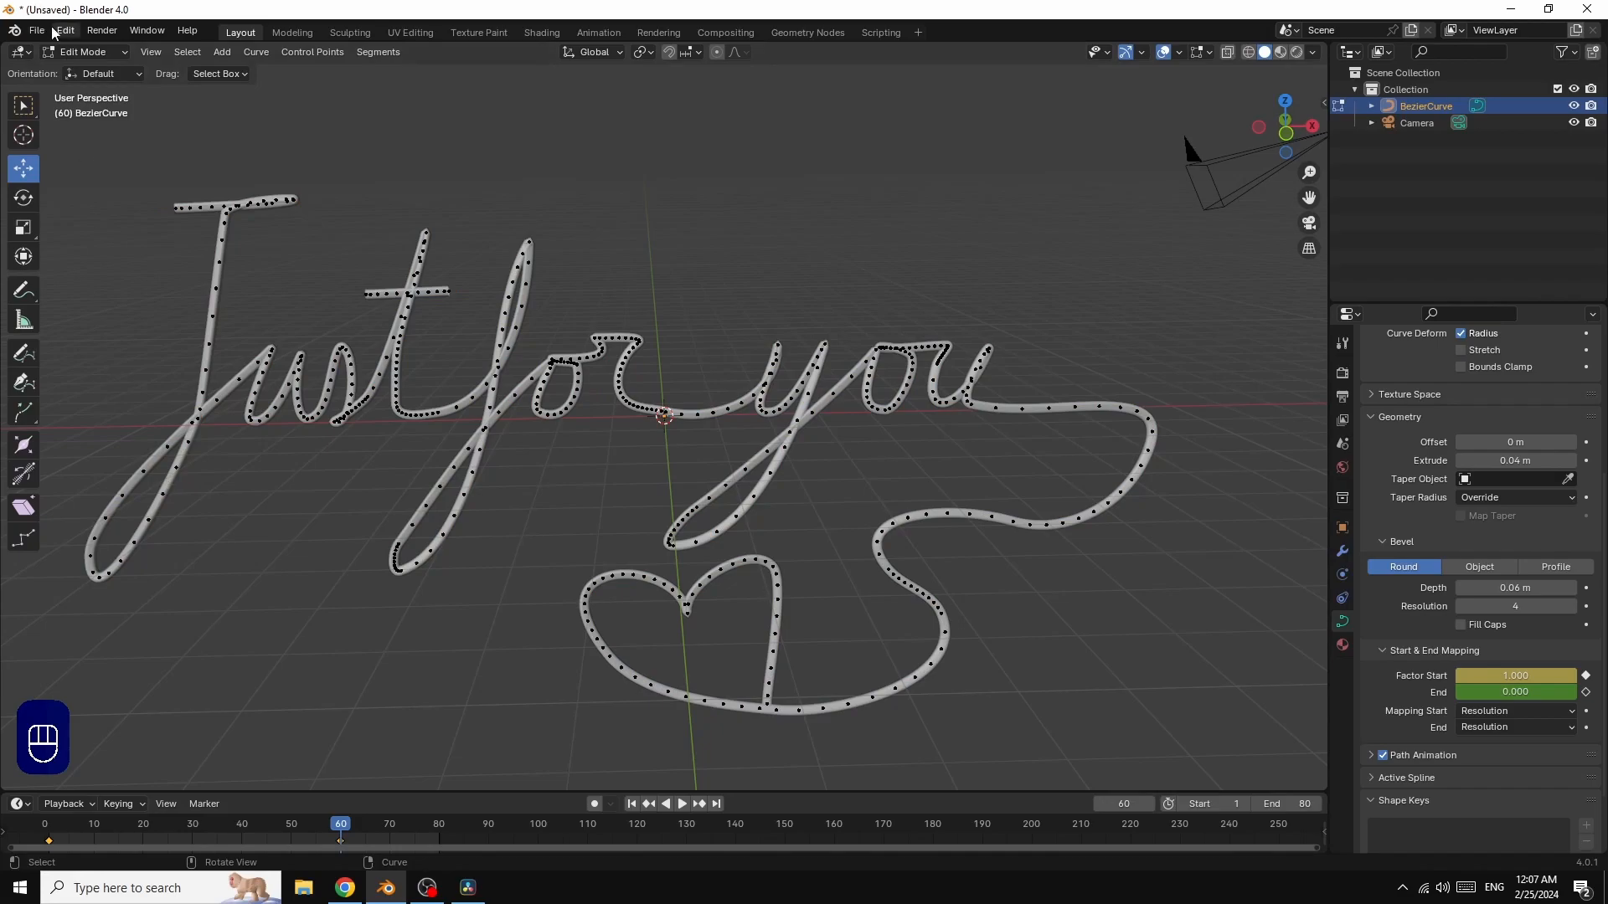
# Step: Return to Object Mode and reduce the curve's bevel depth to 0.01 m
pyautogui.click(89, 52)
pyautogui.click(92, 72)
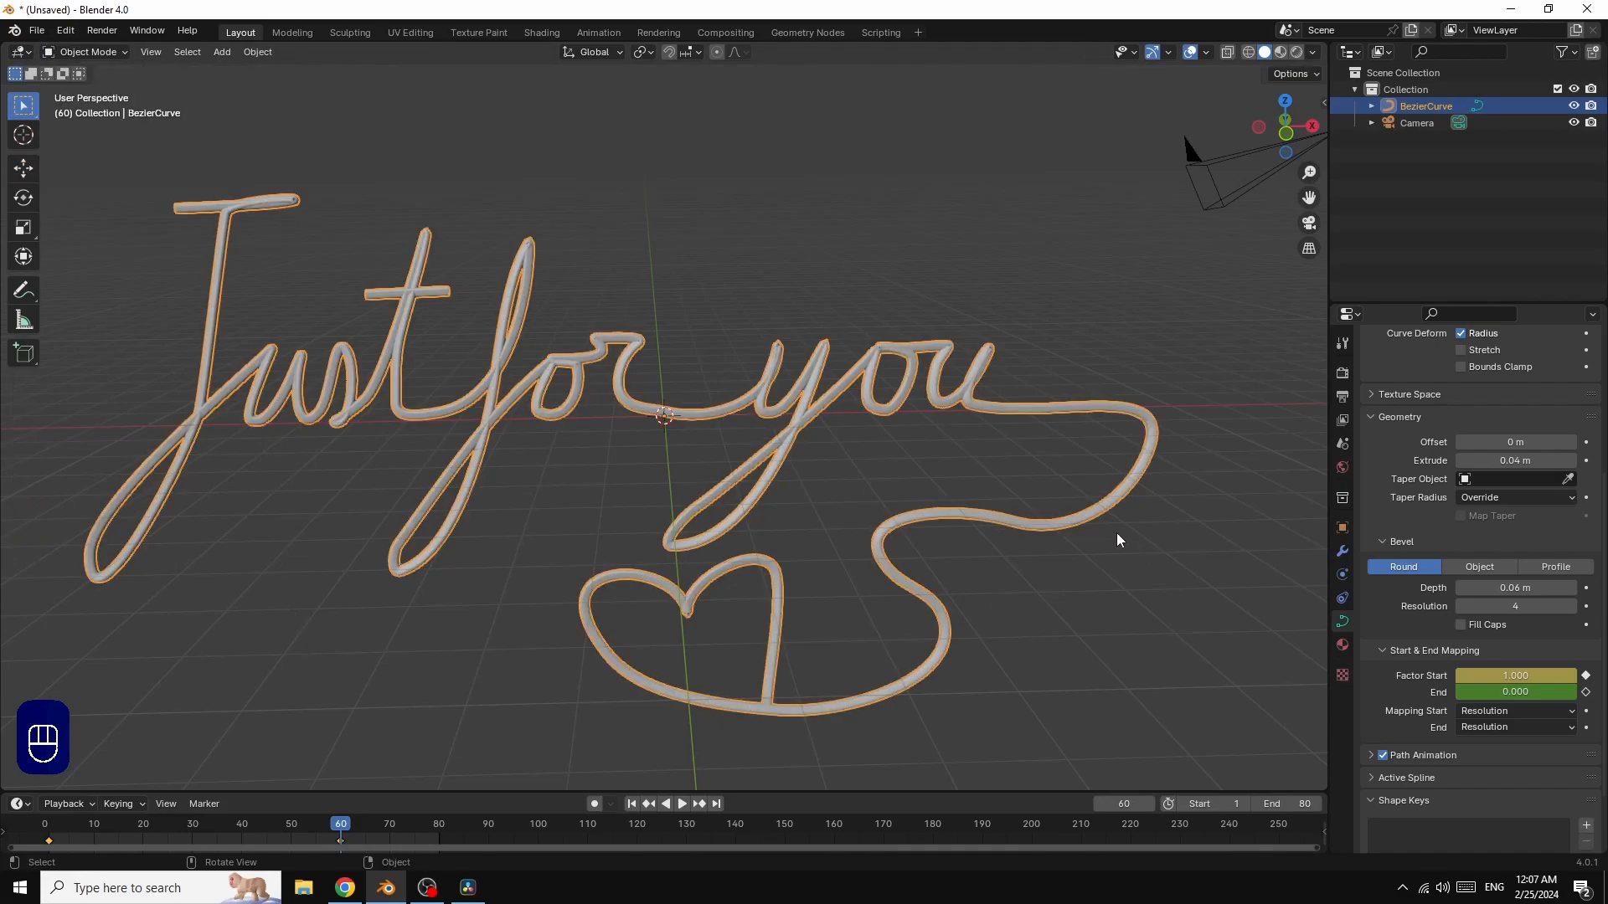
pyautogui.scroll(2, 1117, 532)
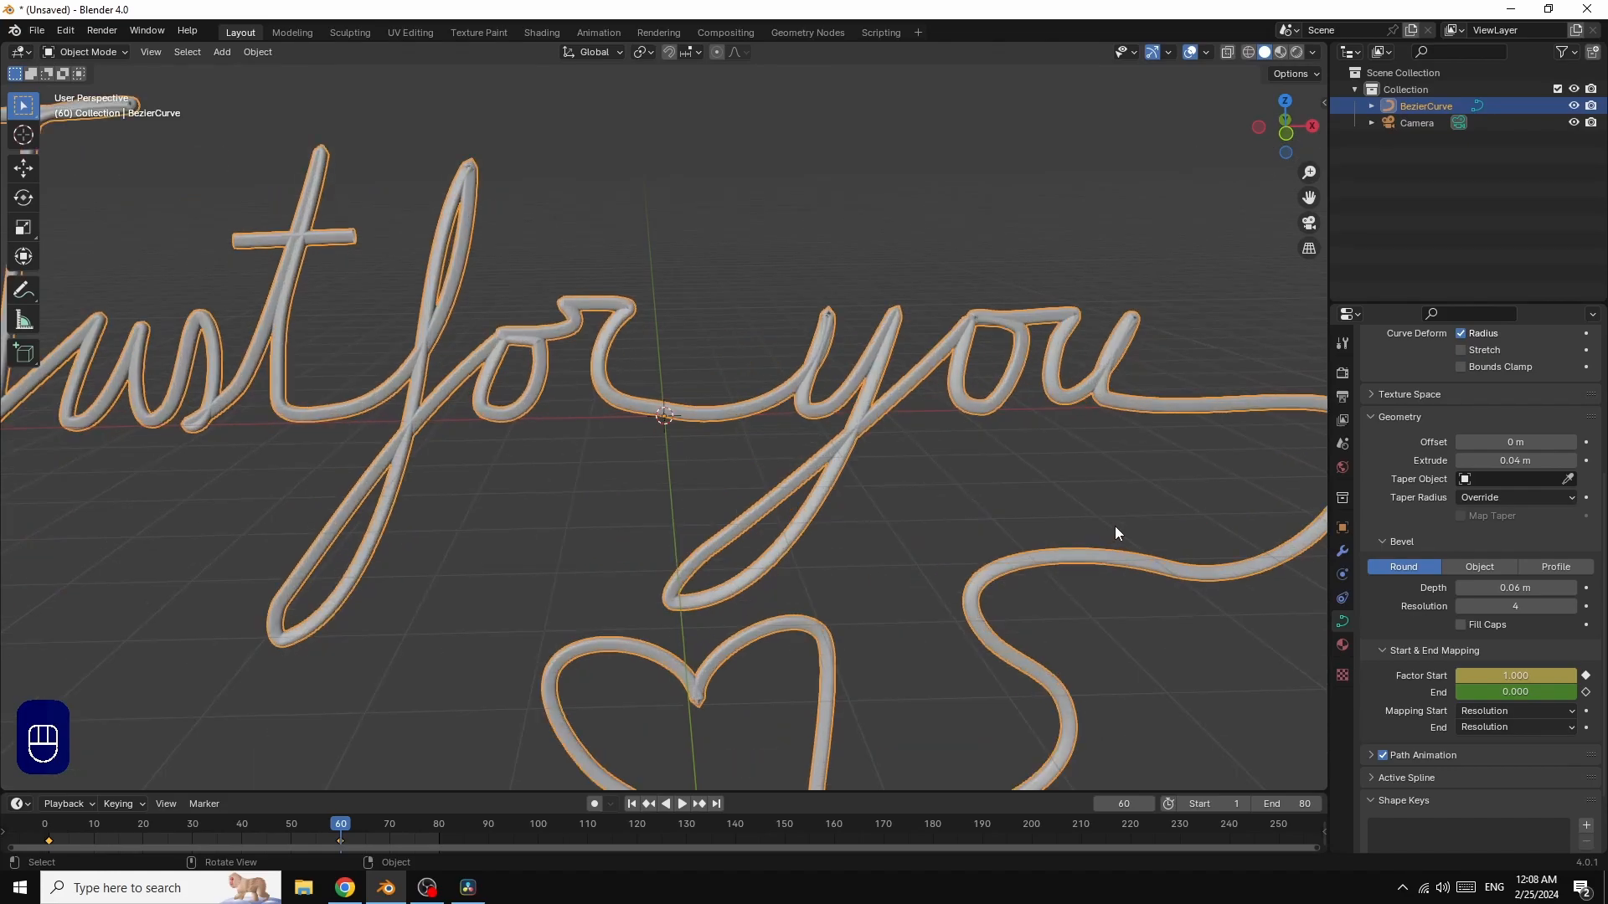
pyautogui.scroll(-3, 1115, 528)
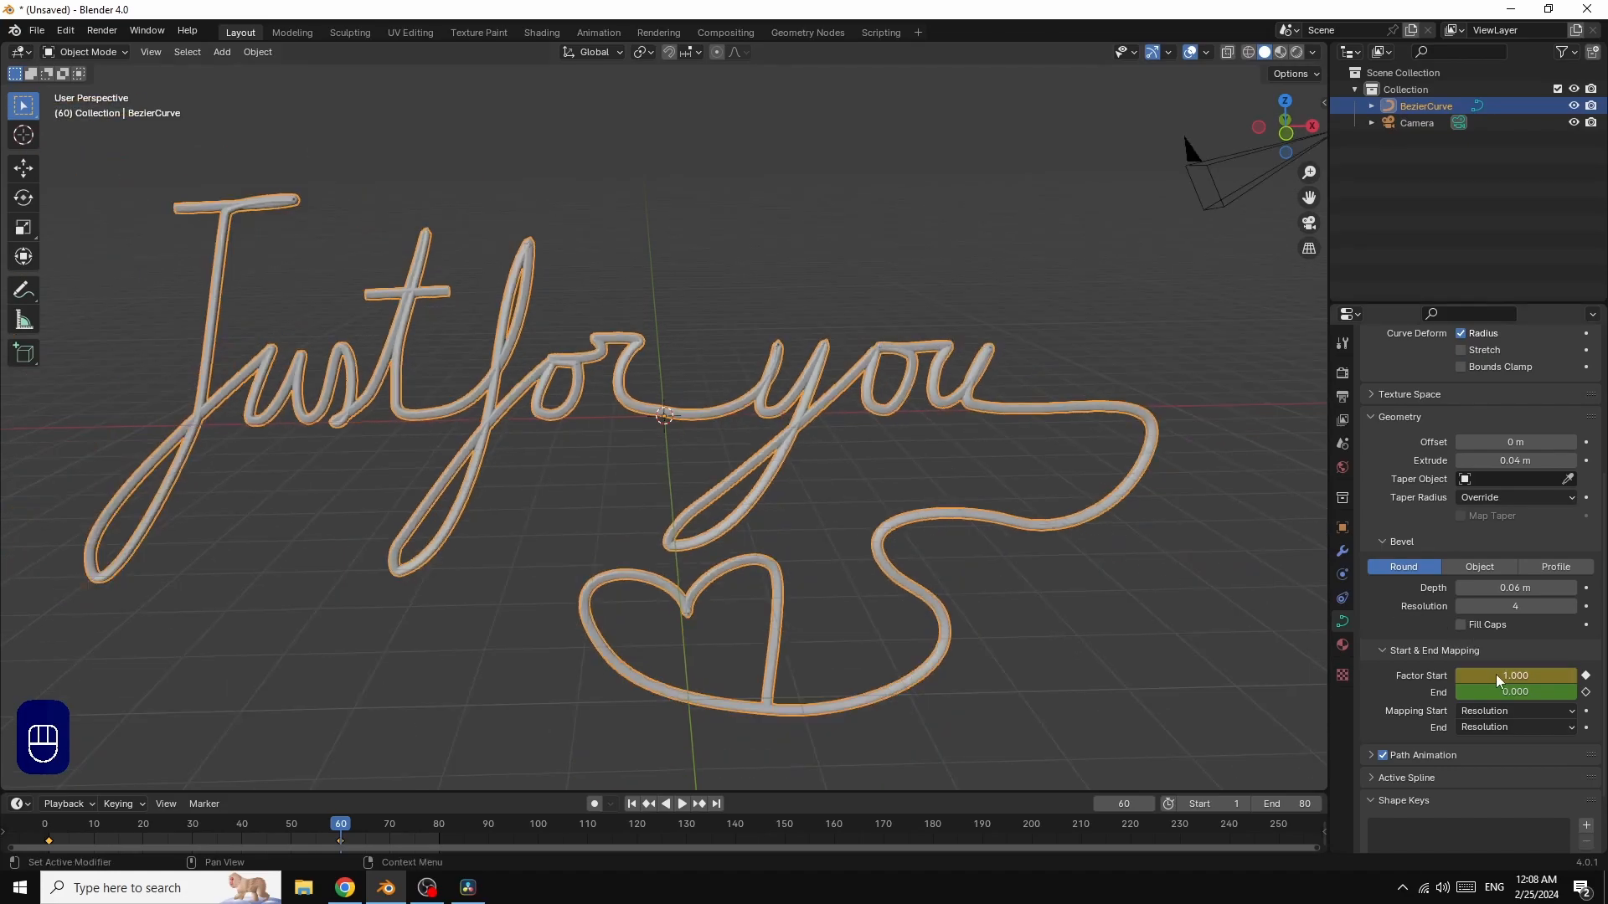
pyautogui.moveTo(1516, 588); pyautogui.dragTo(1457, 588)
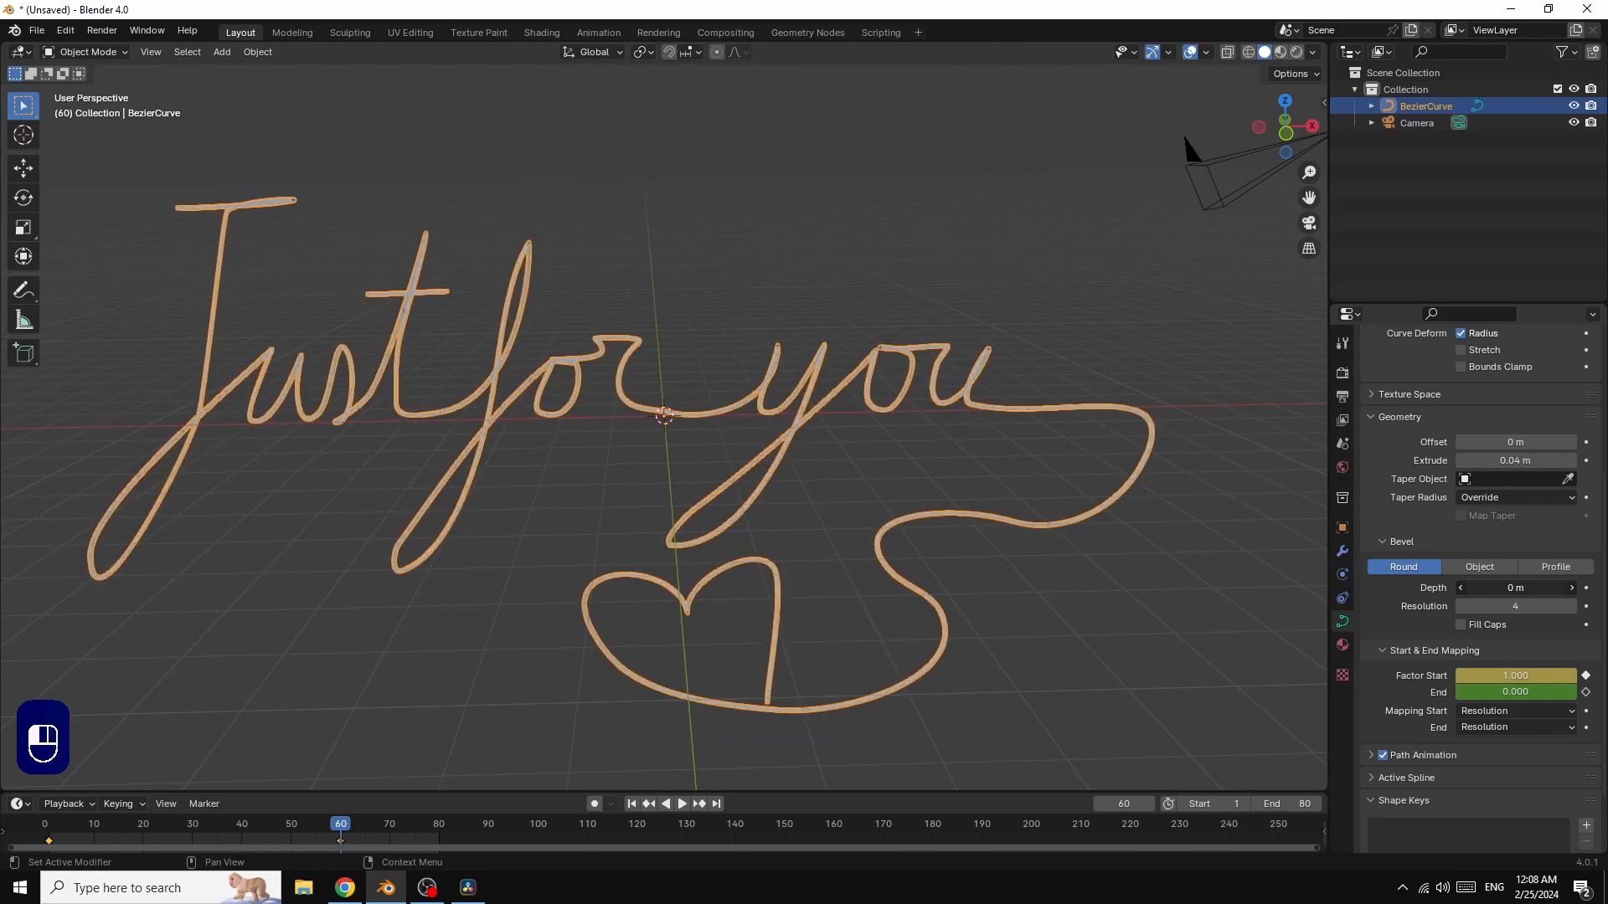
pyautogui.moveTo(1458, 588); pyautogui.dragTo(1473, 588)
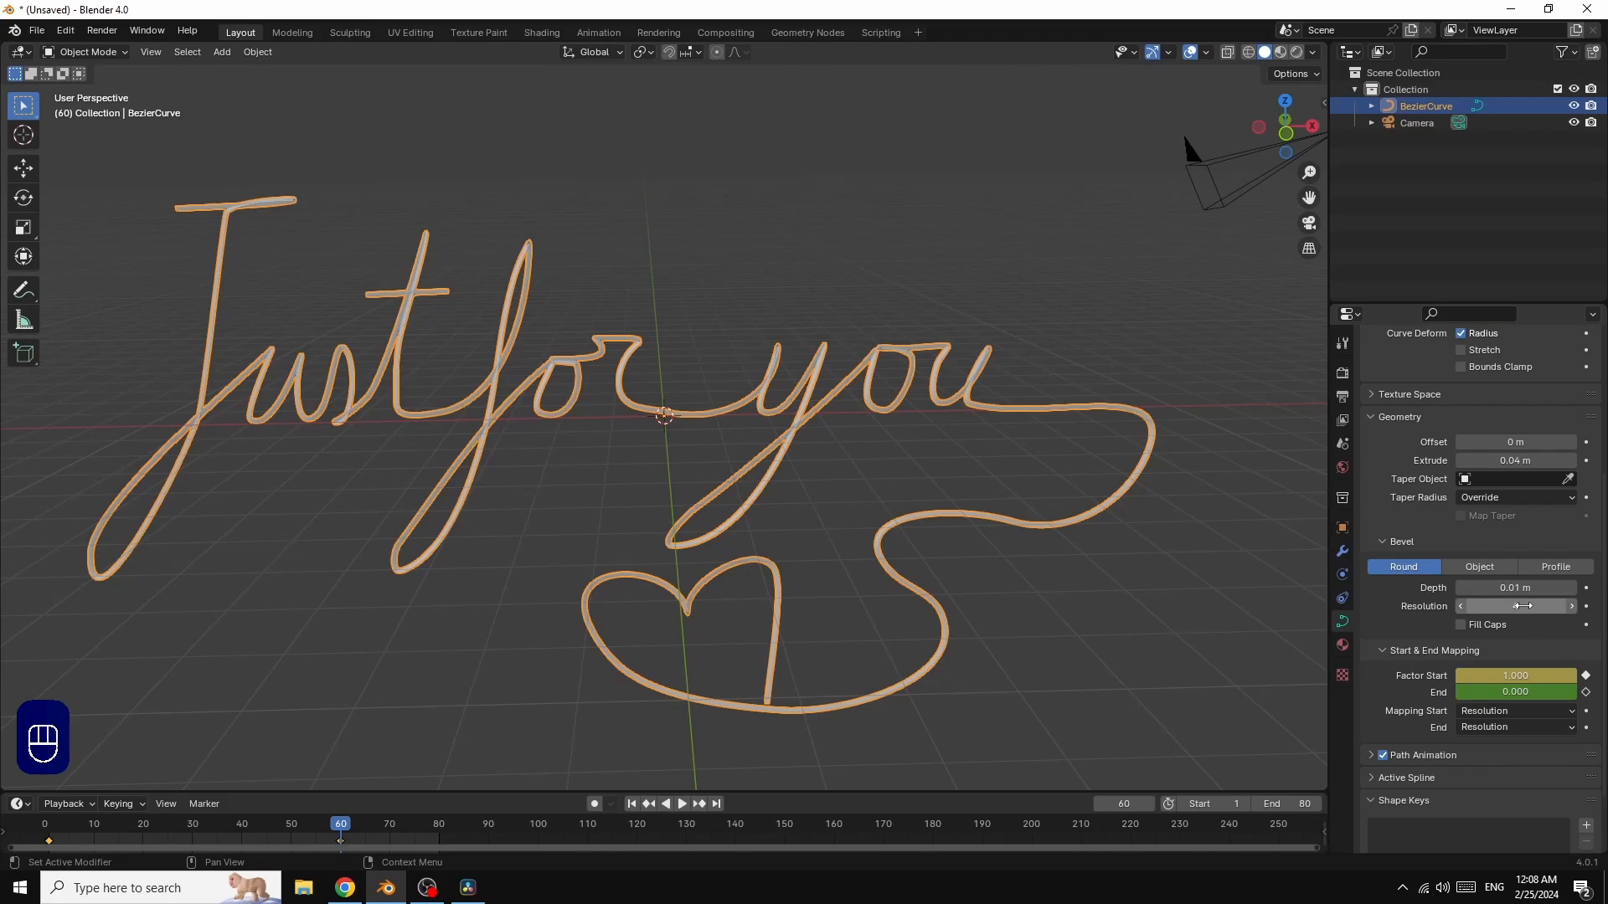
# Step: Set the curve's extrude to 0 m and its bevel depth to 0.05 m, and play the writing animation to check it
pyautogui.moveTo(1519, 588)
pyautogui.mouseDown()
pyautogui.moveTo(1549, 587)
pyautogui.moveTo(1519, 588)
pyautogui.mouseUp()
pyautogui.moveTo(1514, 461)
pyautogui.mouseDown()
pyautogui.moveTo(1541, 461)
pyautogui.moveTo(1514, 461)
pyautogui.mouseUp()
pyautogui.moveTo(1511, 588)
pyautogui.mouseDown()
pyautogui.moveTo(1550, 588)
pyautogui.moveTo(1524, 588)
pyautogui.mouseUp()
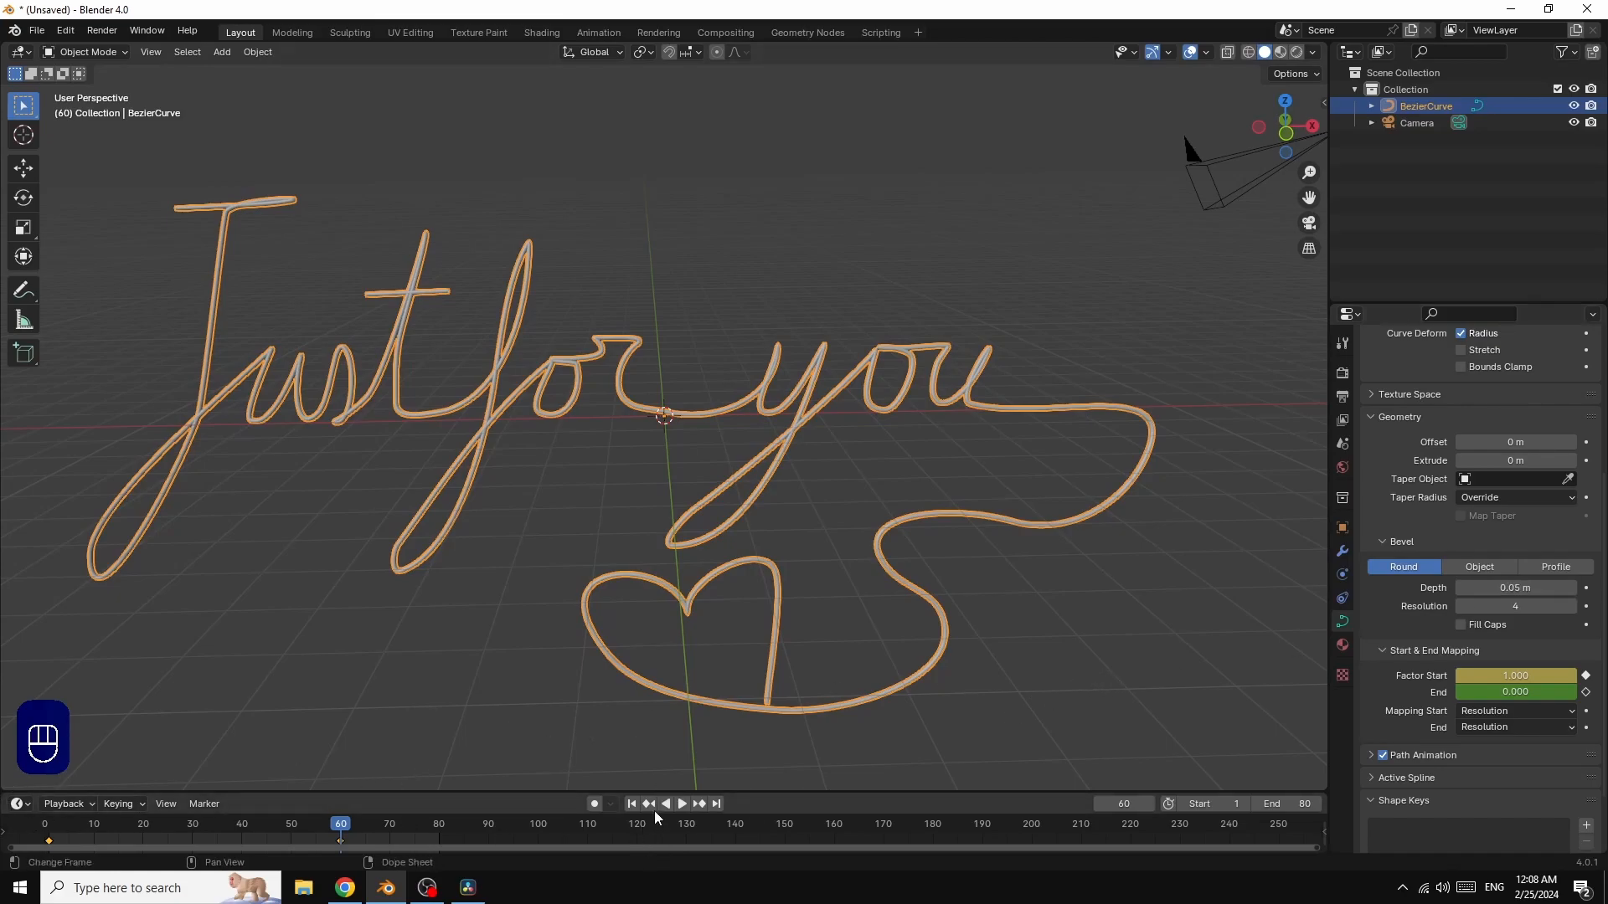
pyautogui.click(683, 804)
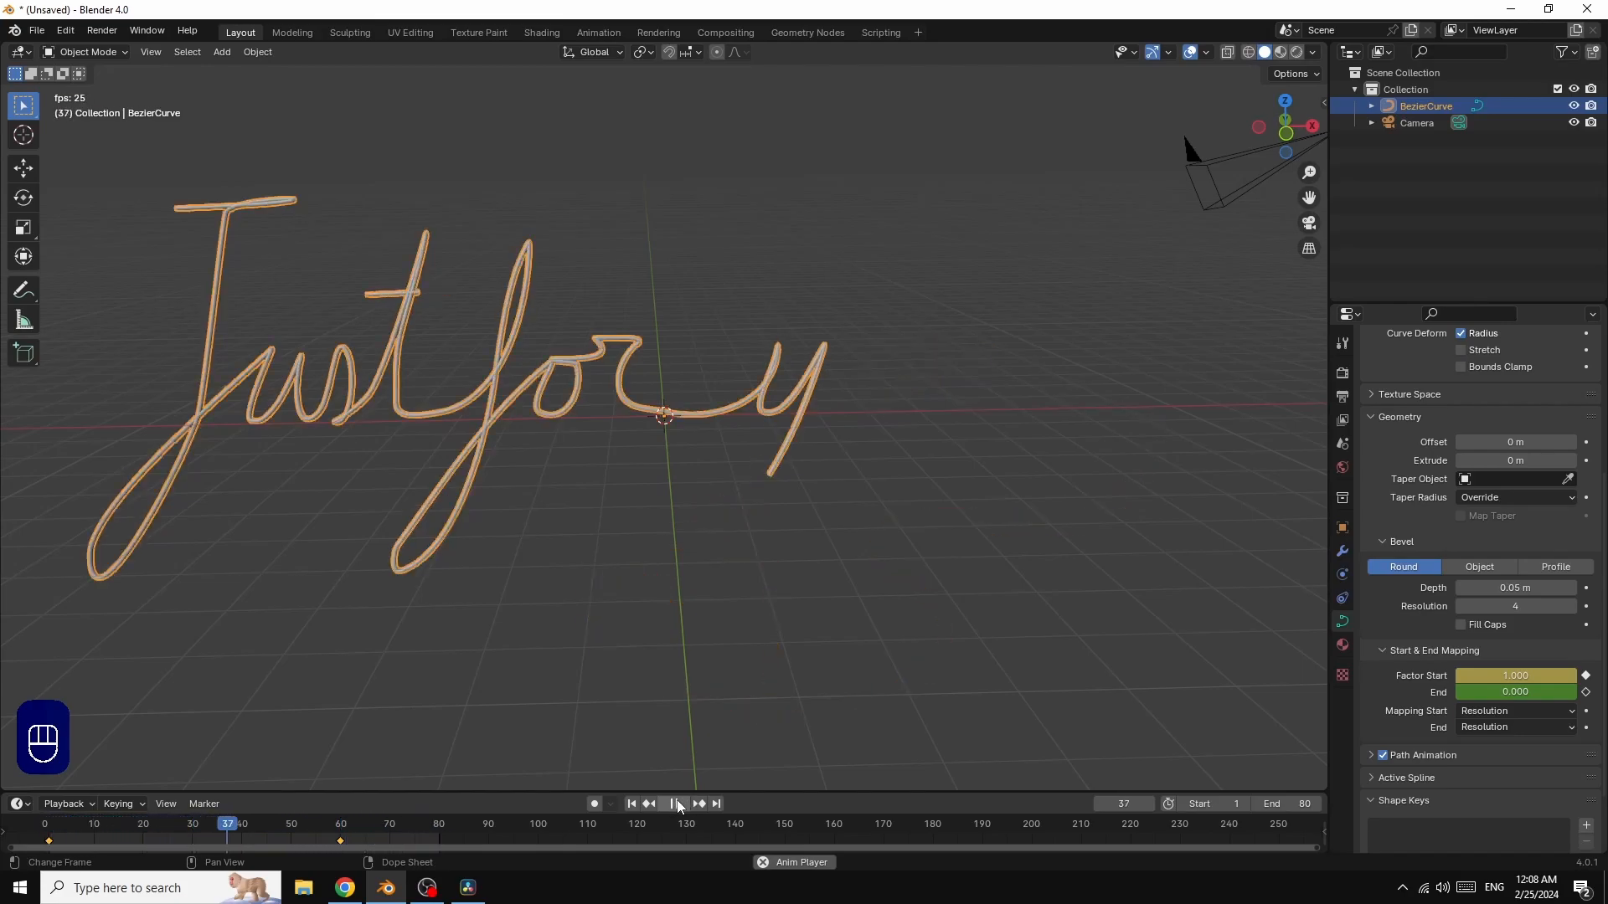
pyautogui.press('space')
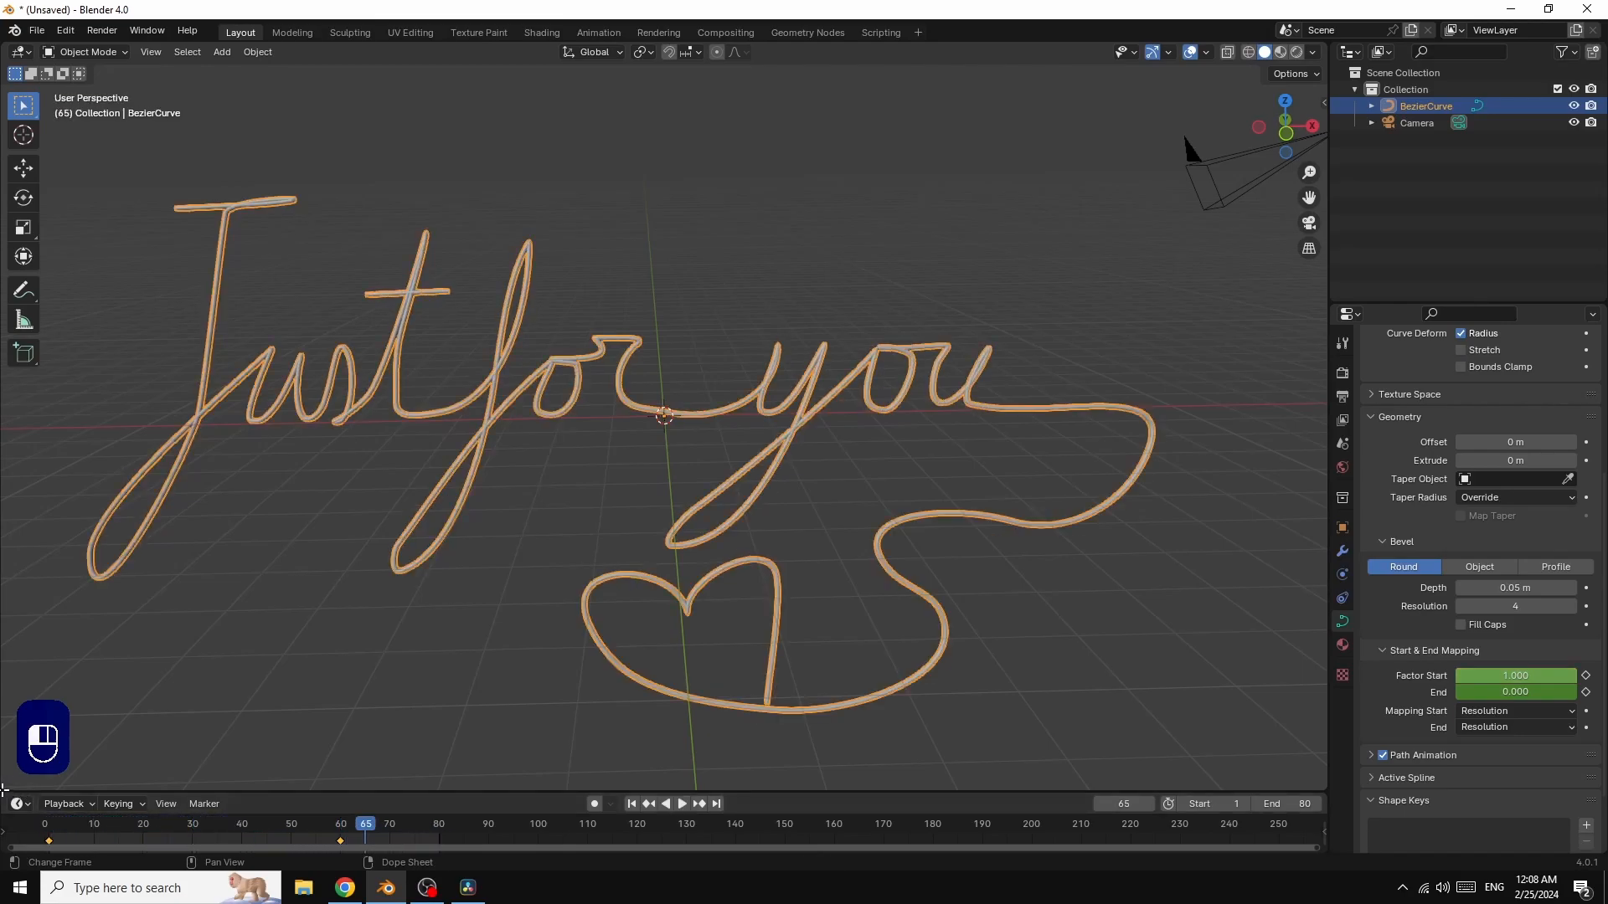
# Step: Split the 3D viewport into two stacked areas and turn the lower one into a Shader Editor without its sidebar
pyautogui.moveTo(2, 789); pyautogui.dragTo(32, 509)
pyautogui.click(3, 618)
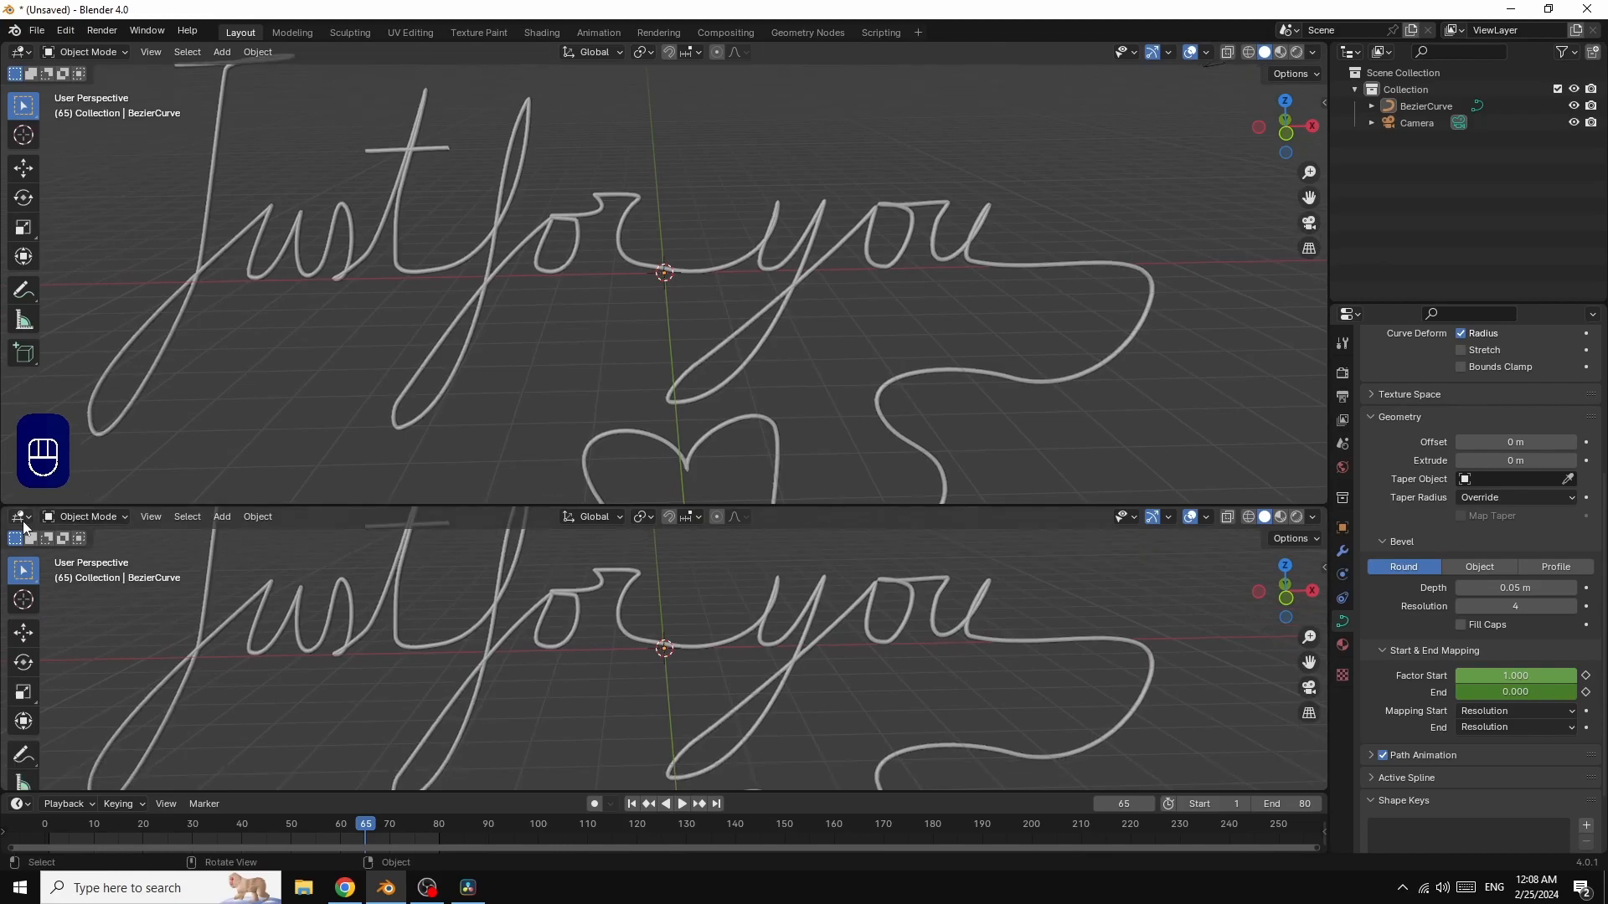
pyautogui.click(22, 518)
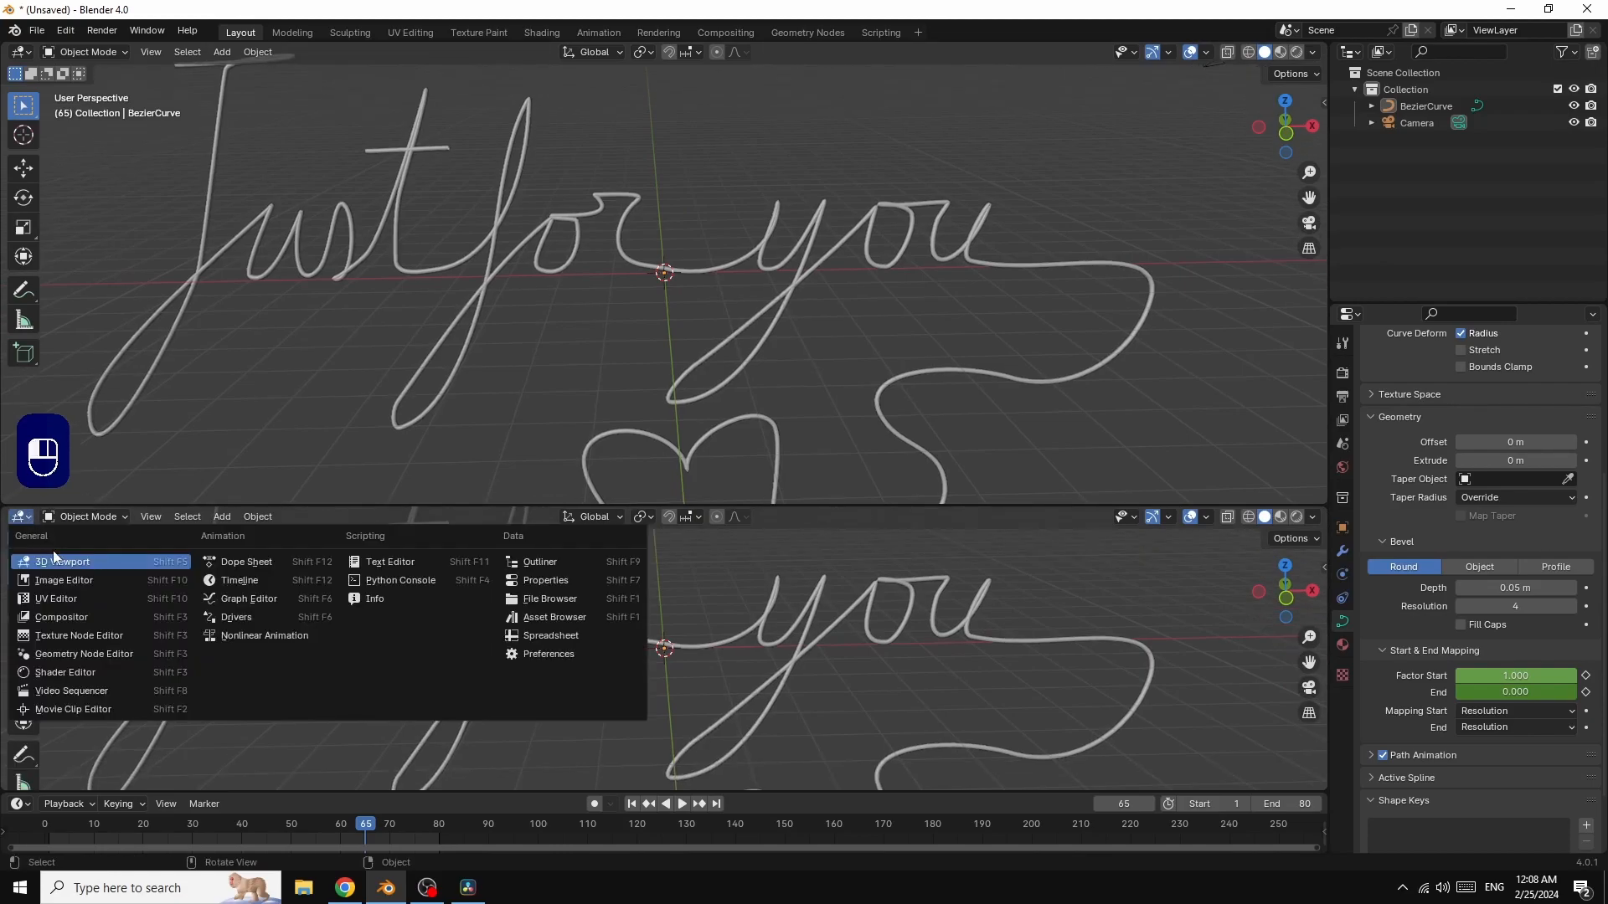
pyautogui.click(67, 671)
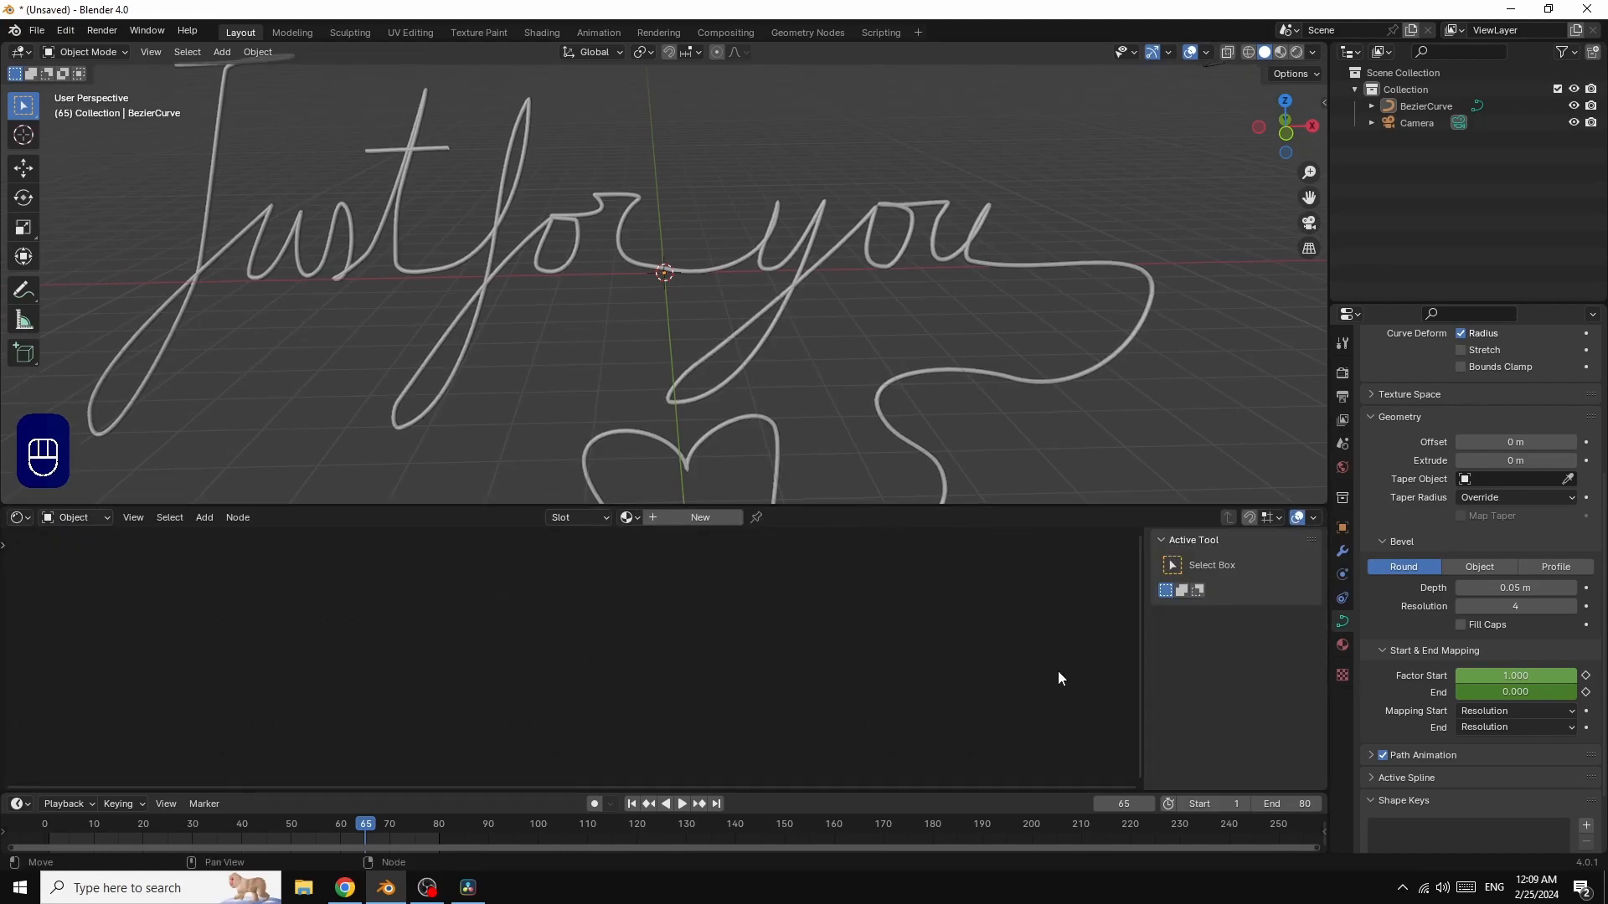
pyautogui.press('n')
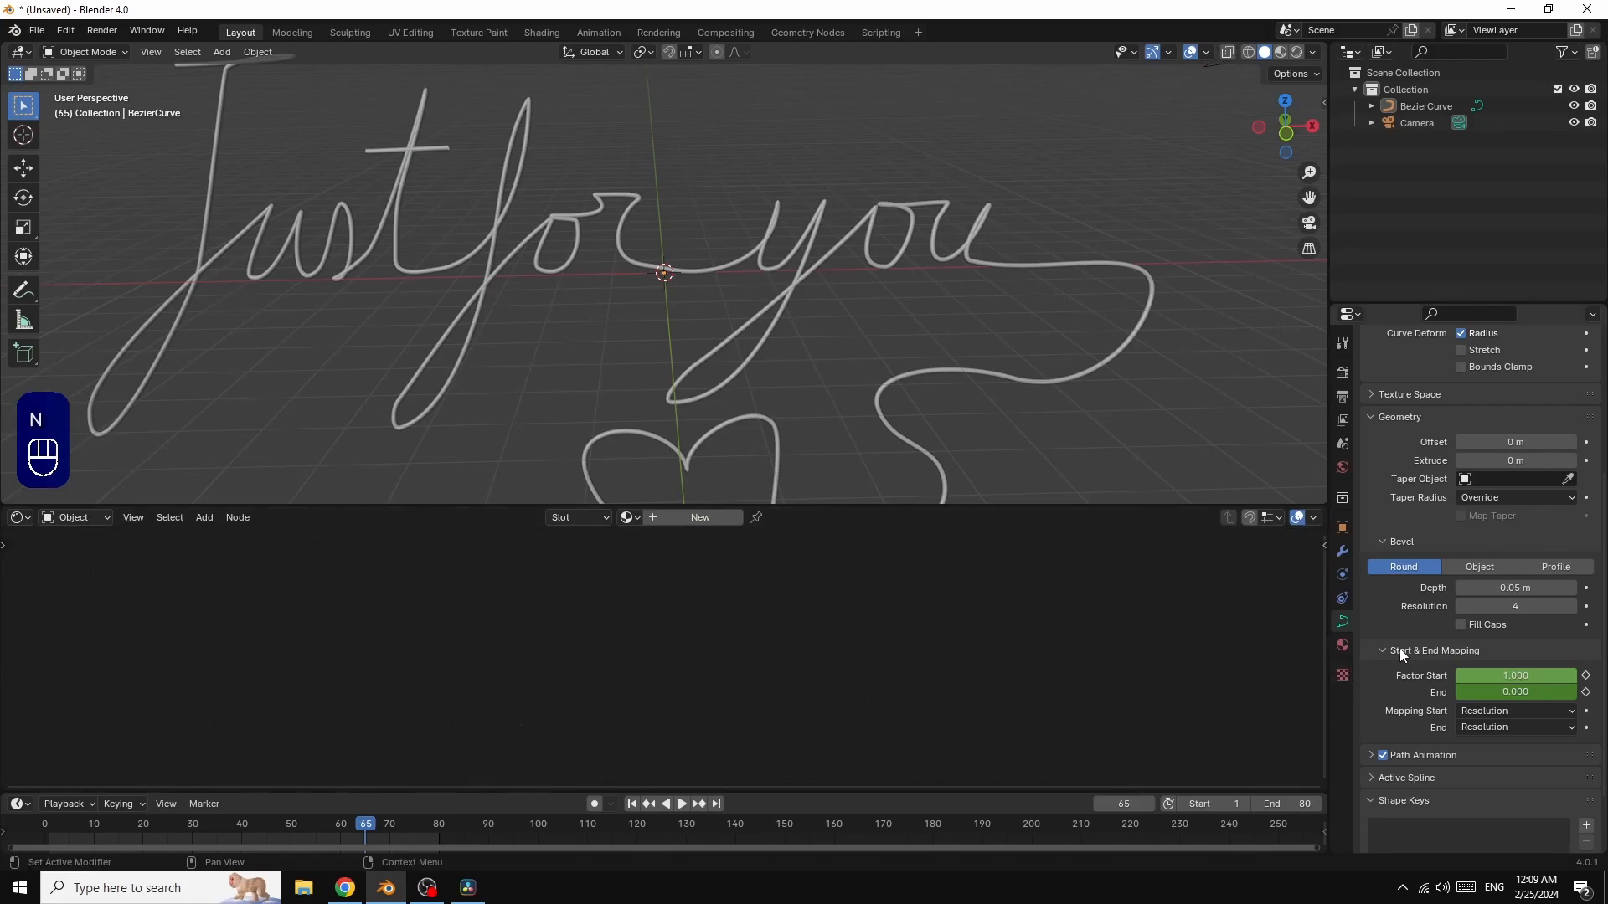
# Step: Use a Sky Texture as the world background colour and set the background strength to 0.2
pyautogui.click(1341, 468)
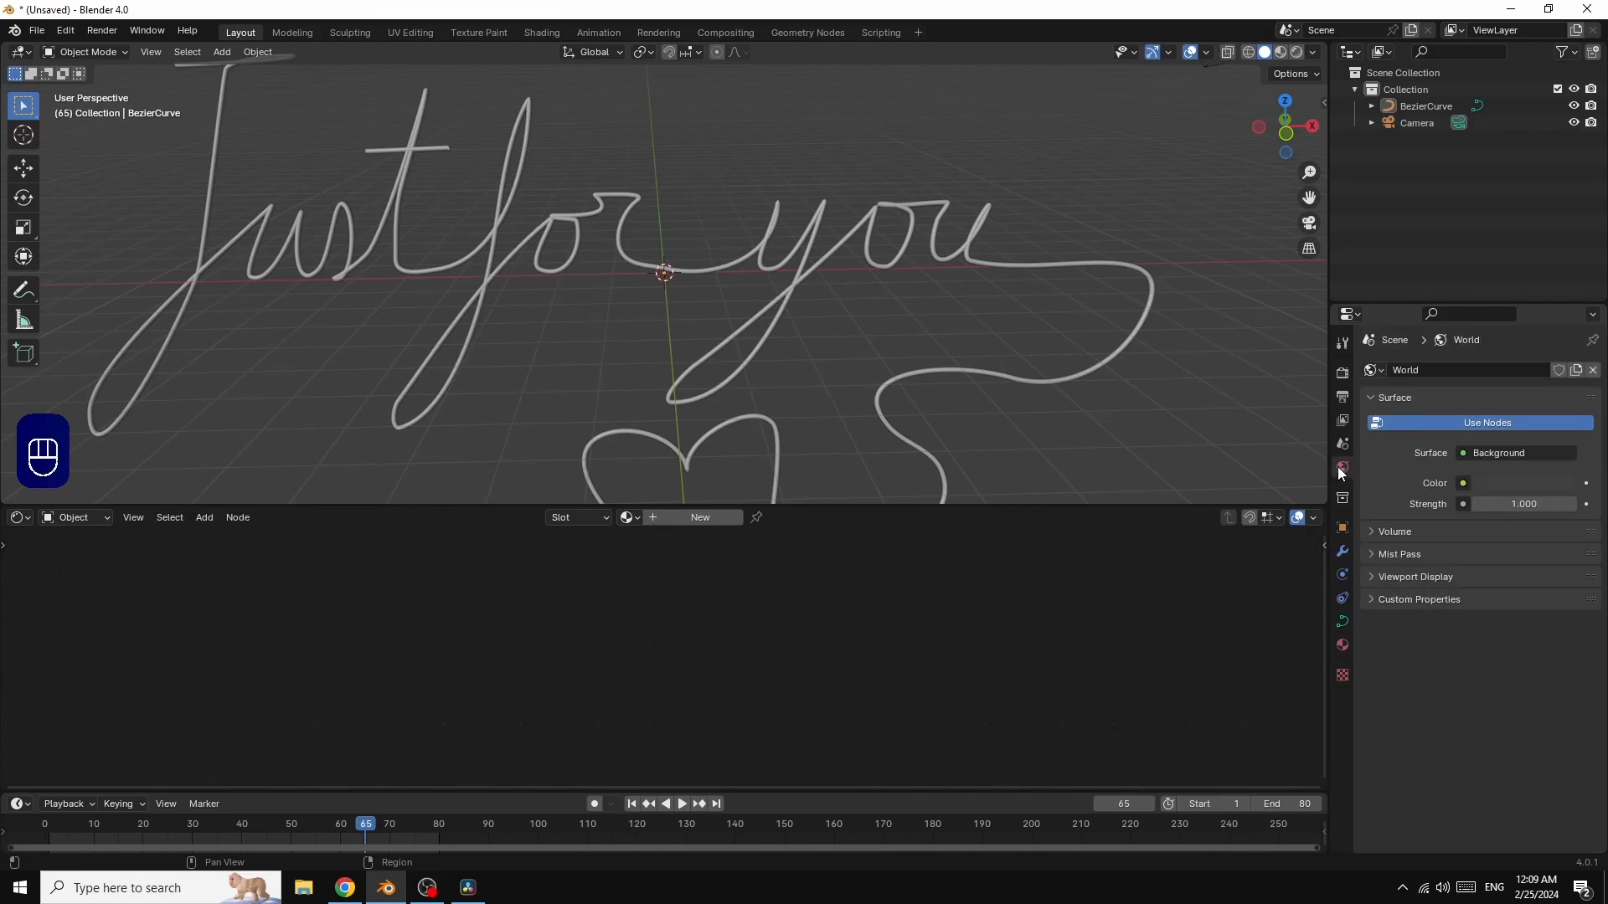
pyautogui.click(1462, 482)
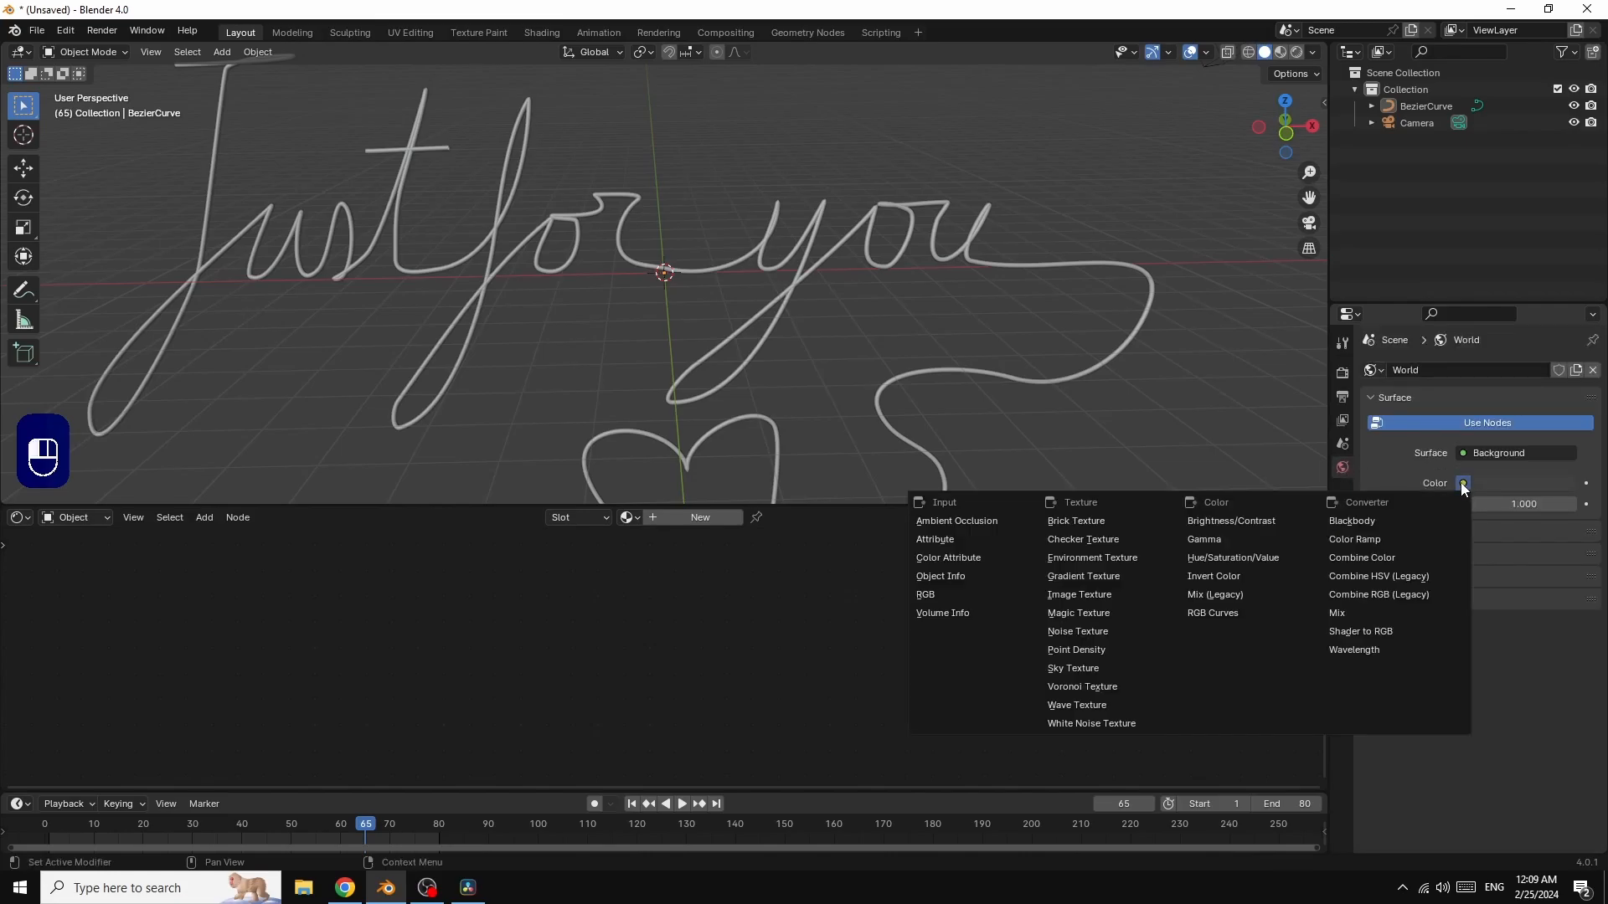
pyautogui.click(1095, 667)
pyautogui.click(1524, 717)
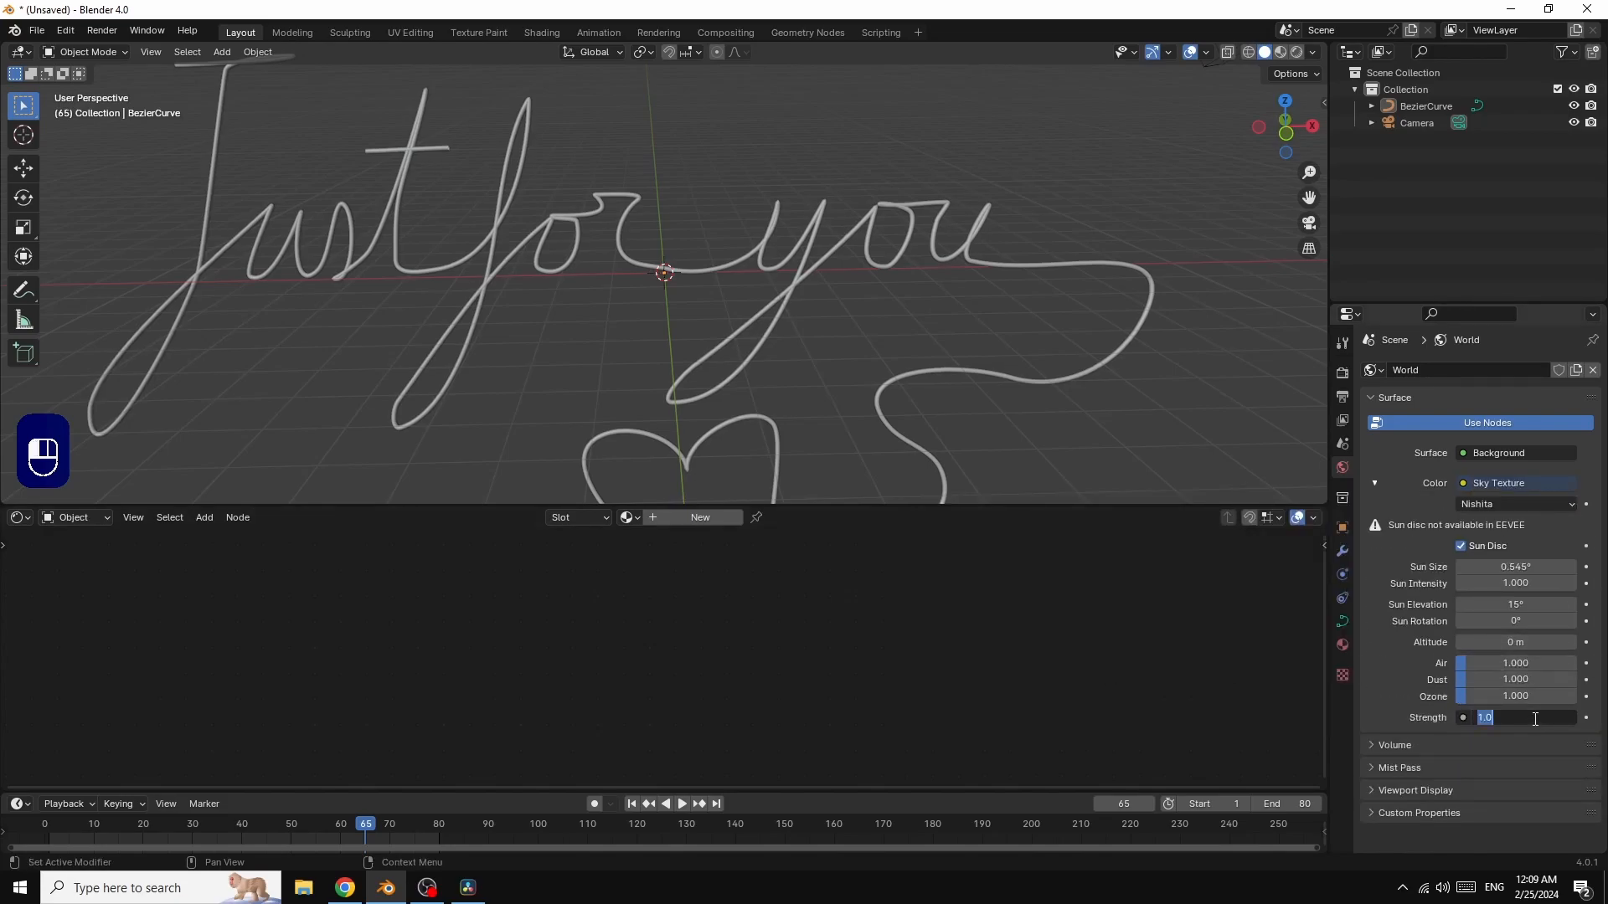
pyautogui.write('0.2')
pyautogui.press('Return')
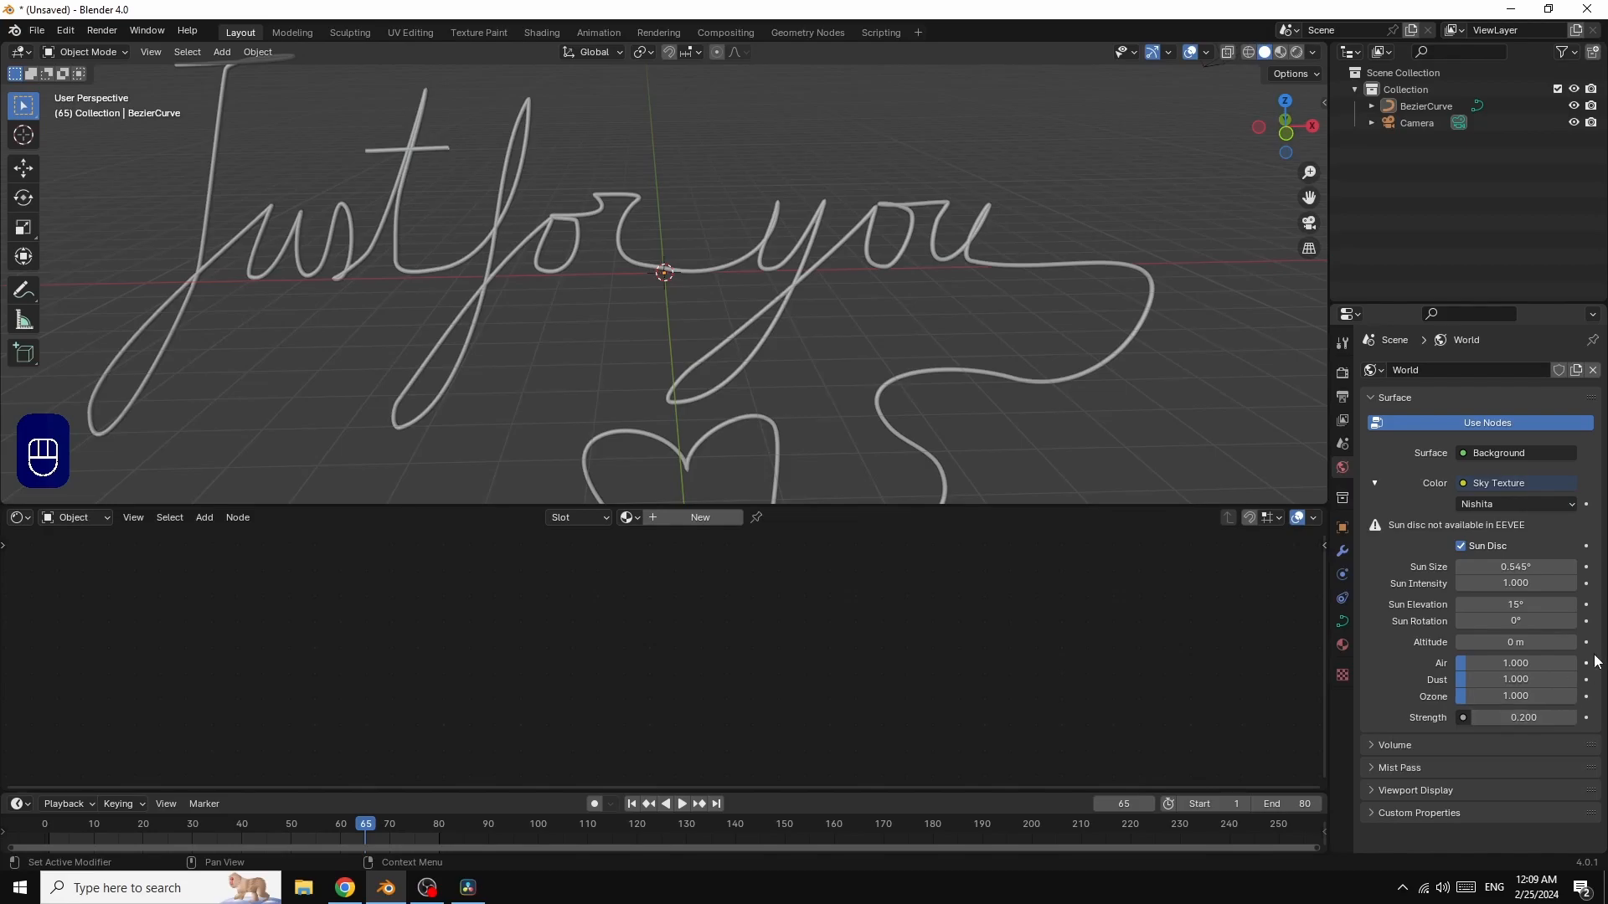
# Step: Set the sky texture's sun rotation to 120° and its sun elevation to 7°
pyautogui.click(1511, 622)
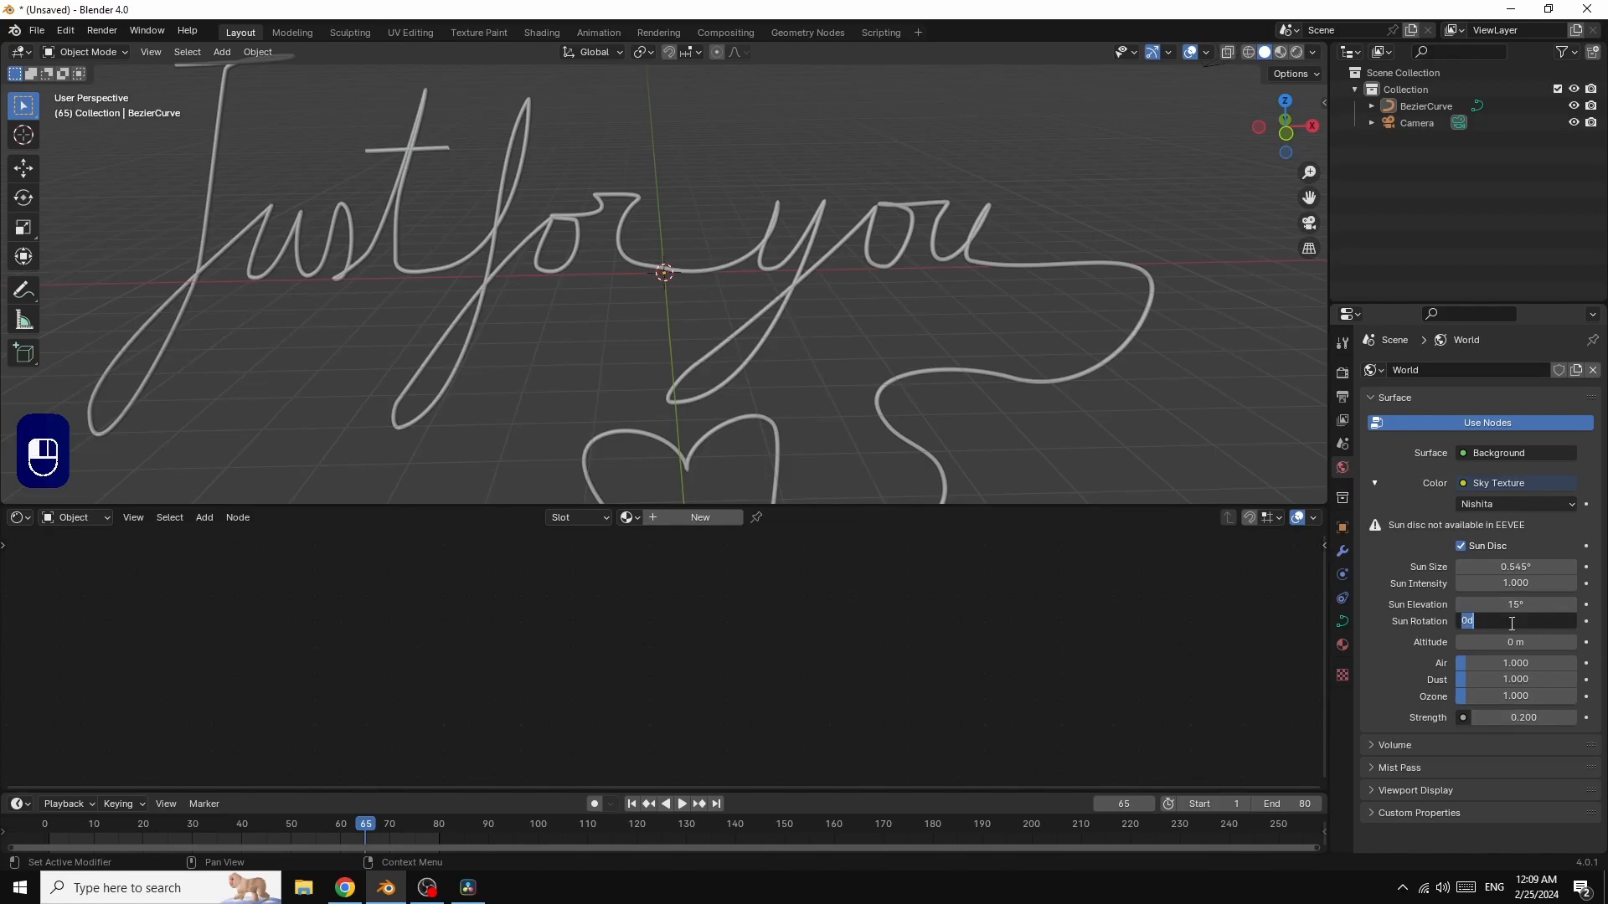
pyautogui.write('120')
pyautogui.press('Return')
pyautogui.click(1515, 606)
pyautogui.write('7')
pyautogui.press('Return')
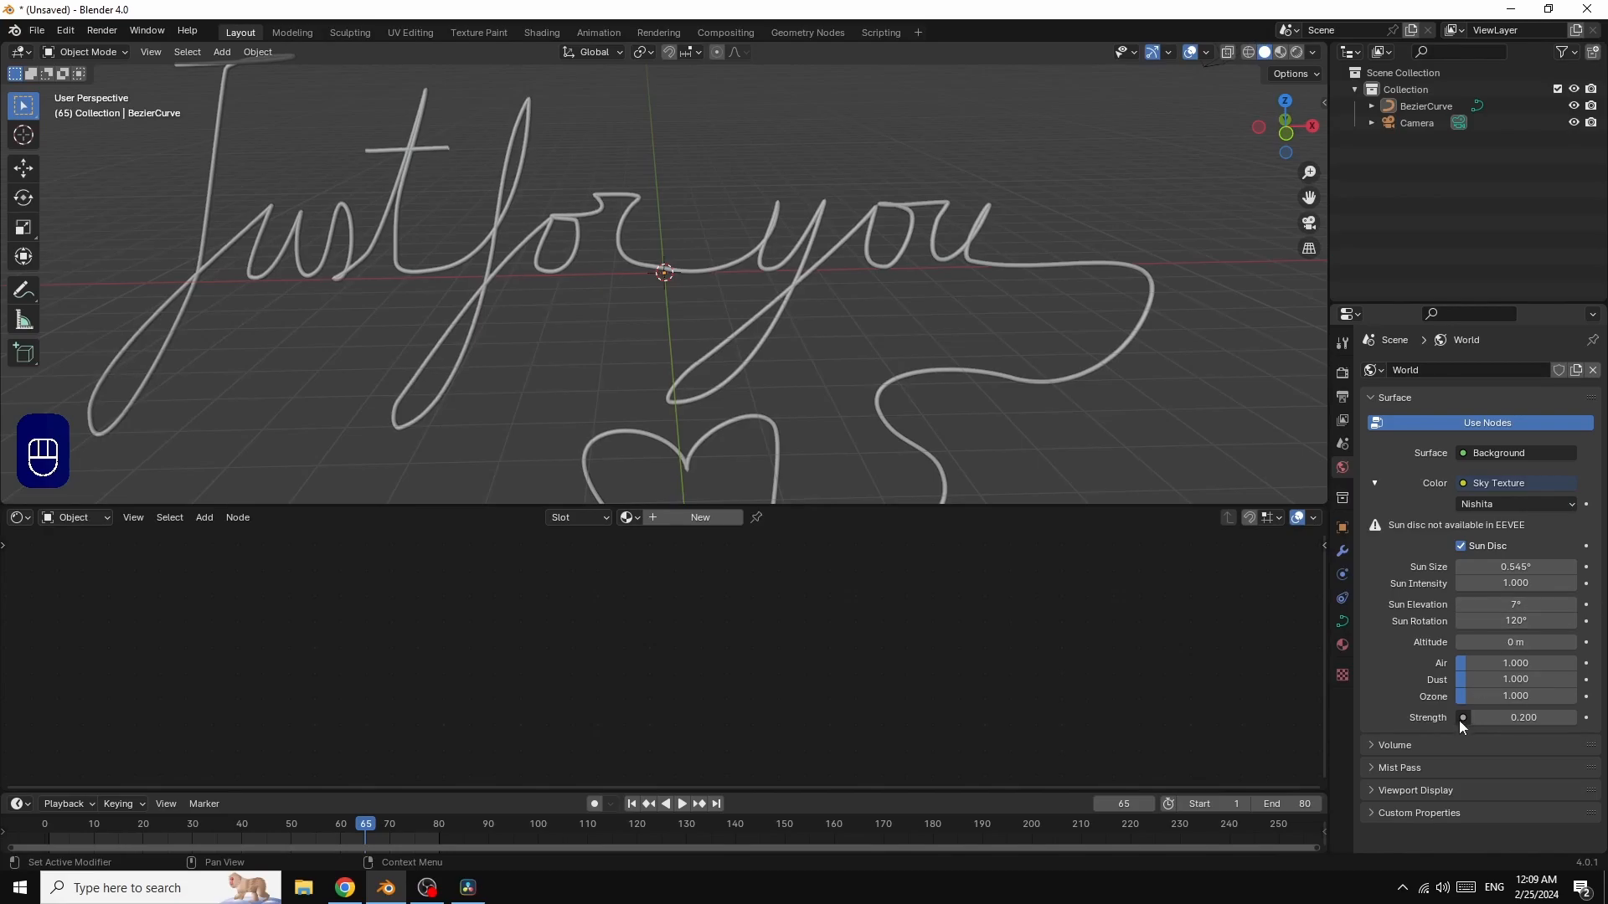
# Step: Enable Ambient Occlusion, Bloom, Screen Space Reflections and Motion Blur for EEVEE, and set the colour management look to Very High Contrast
pyautogui.click(1343, 372)
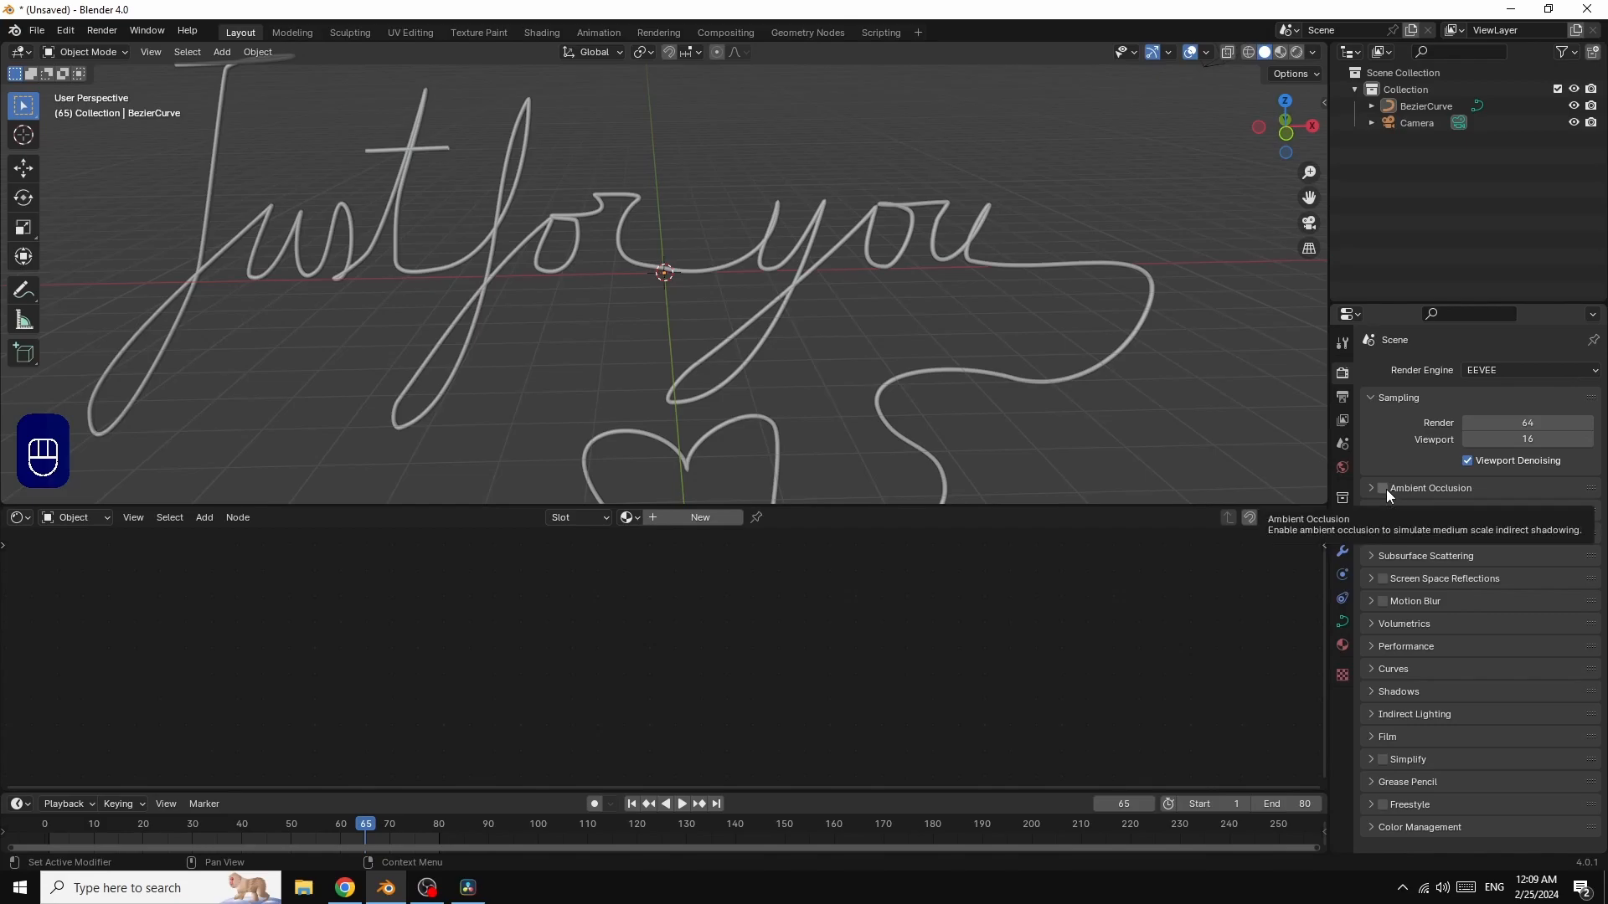
pyautogui.click(1383, 487)
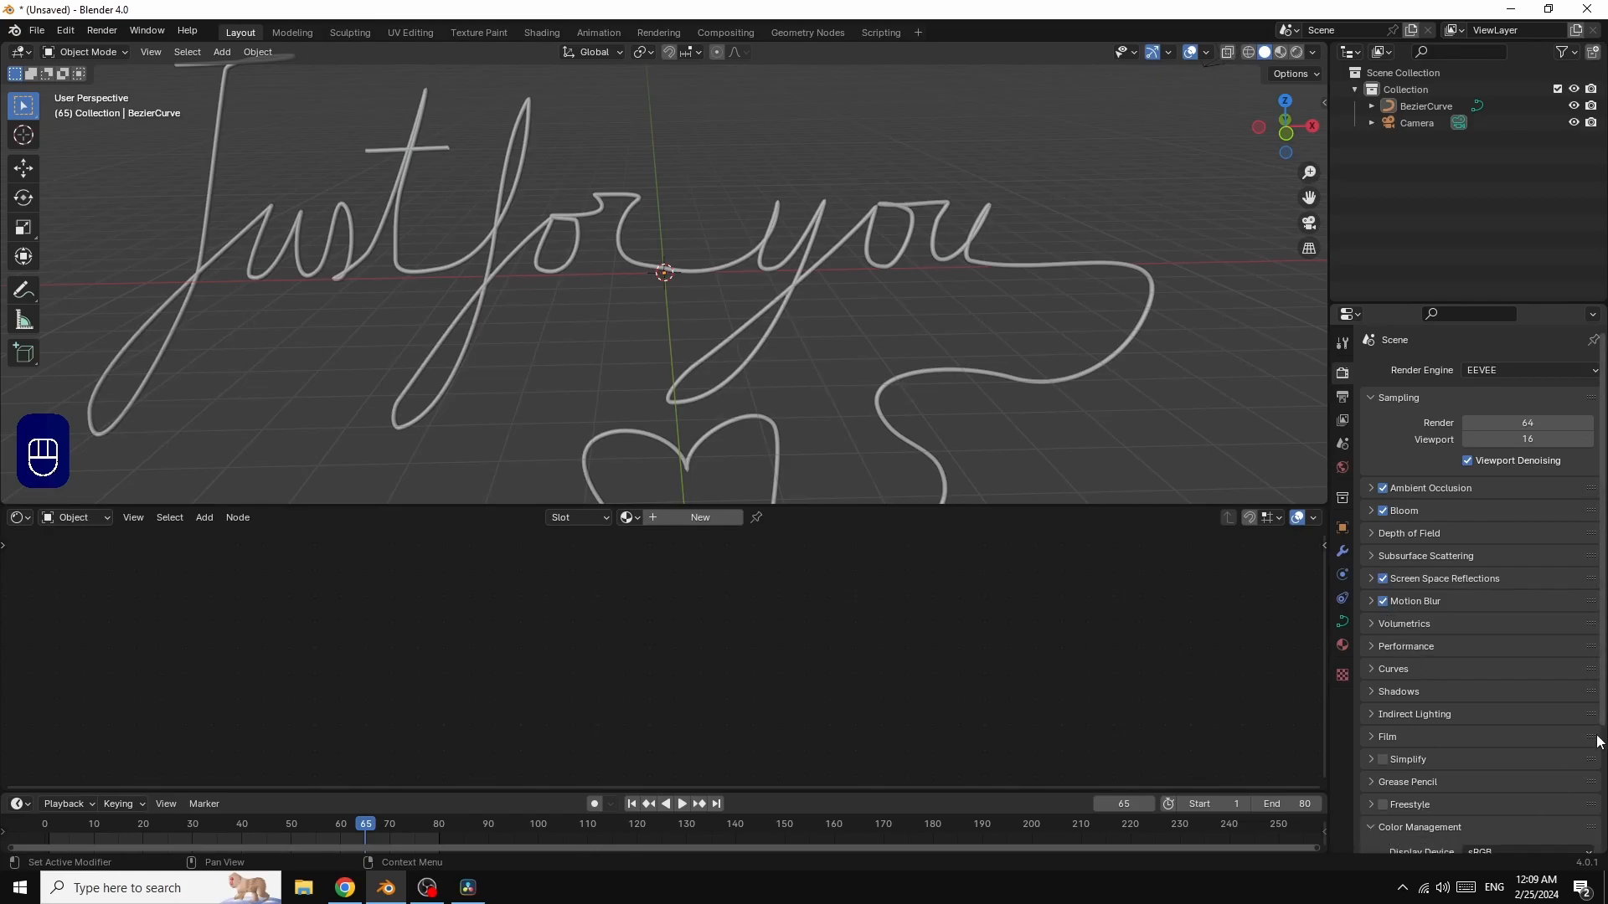
pyautogui.click(1371, 828)
pyautogui.scroll(-4, 1508, 787)
pyautogui.click(1481, 764)
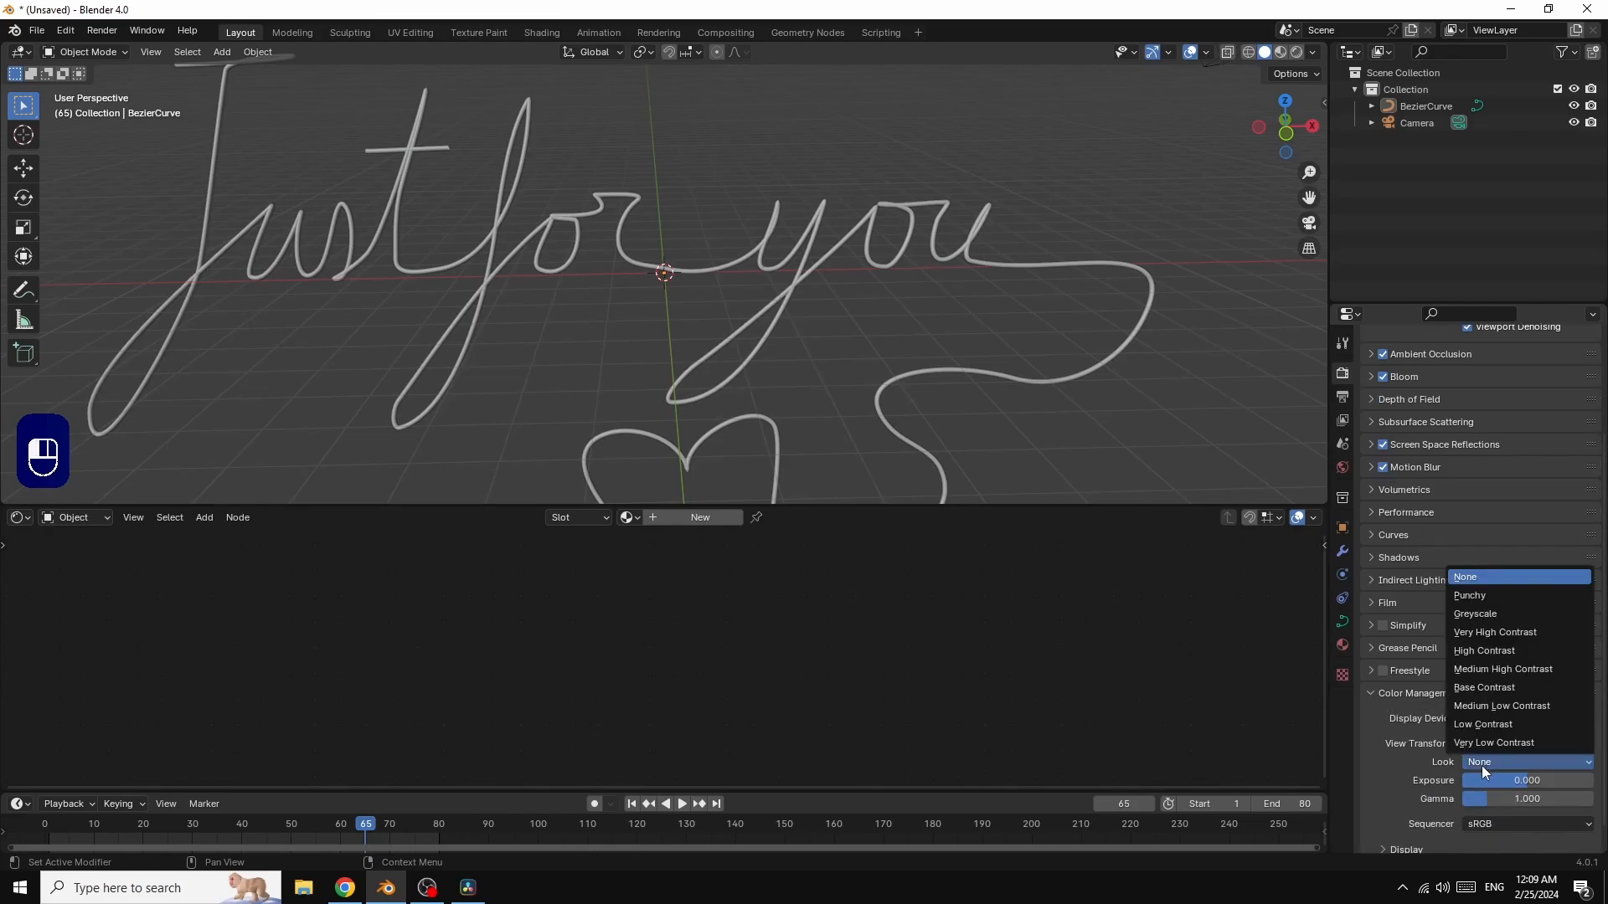
pyautogui.click(1495, 633)
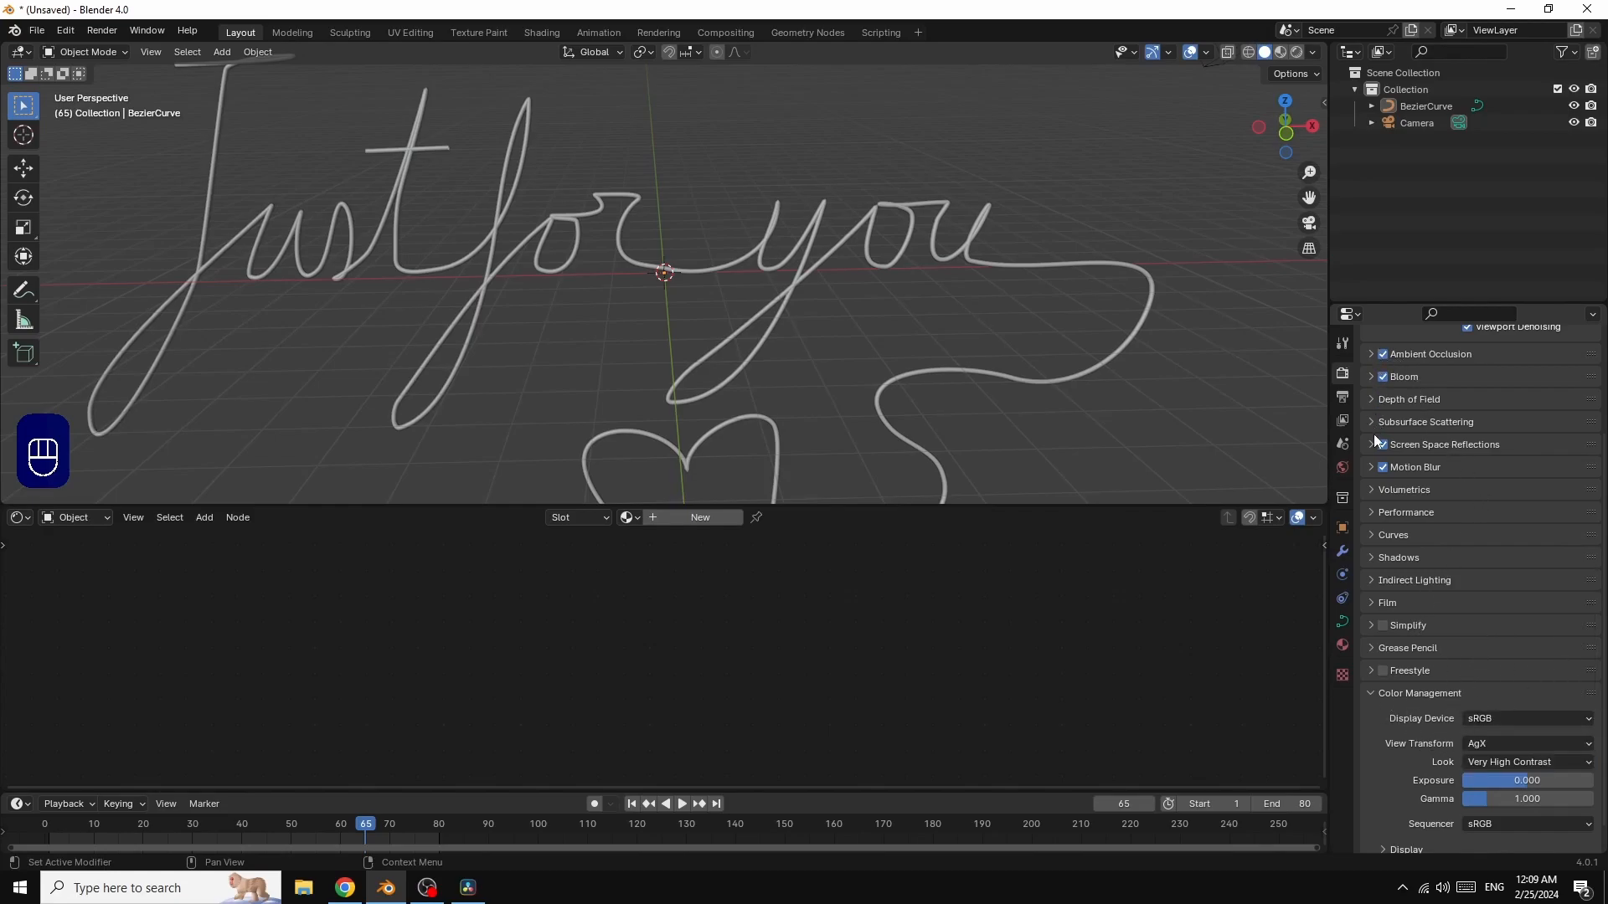
# Step: Show the viewport in Rendered shading, look through the camera and lock the camera to the view
pyautogui.click(1297, 52)
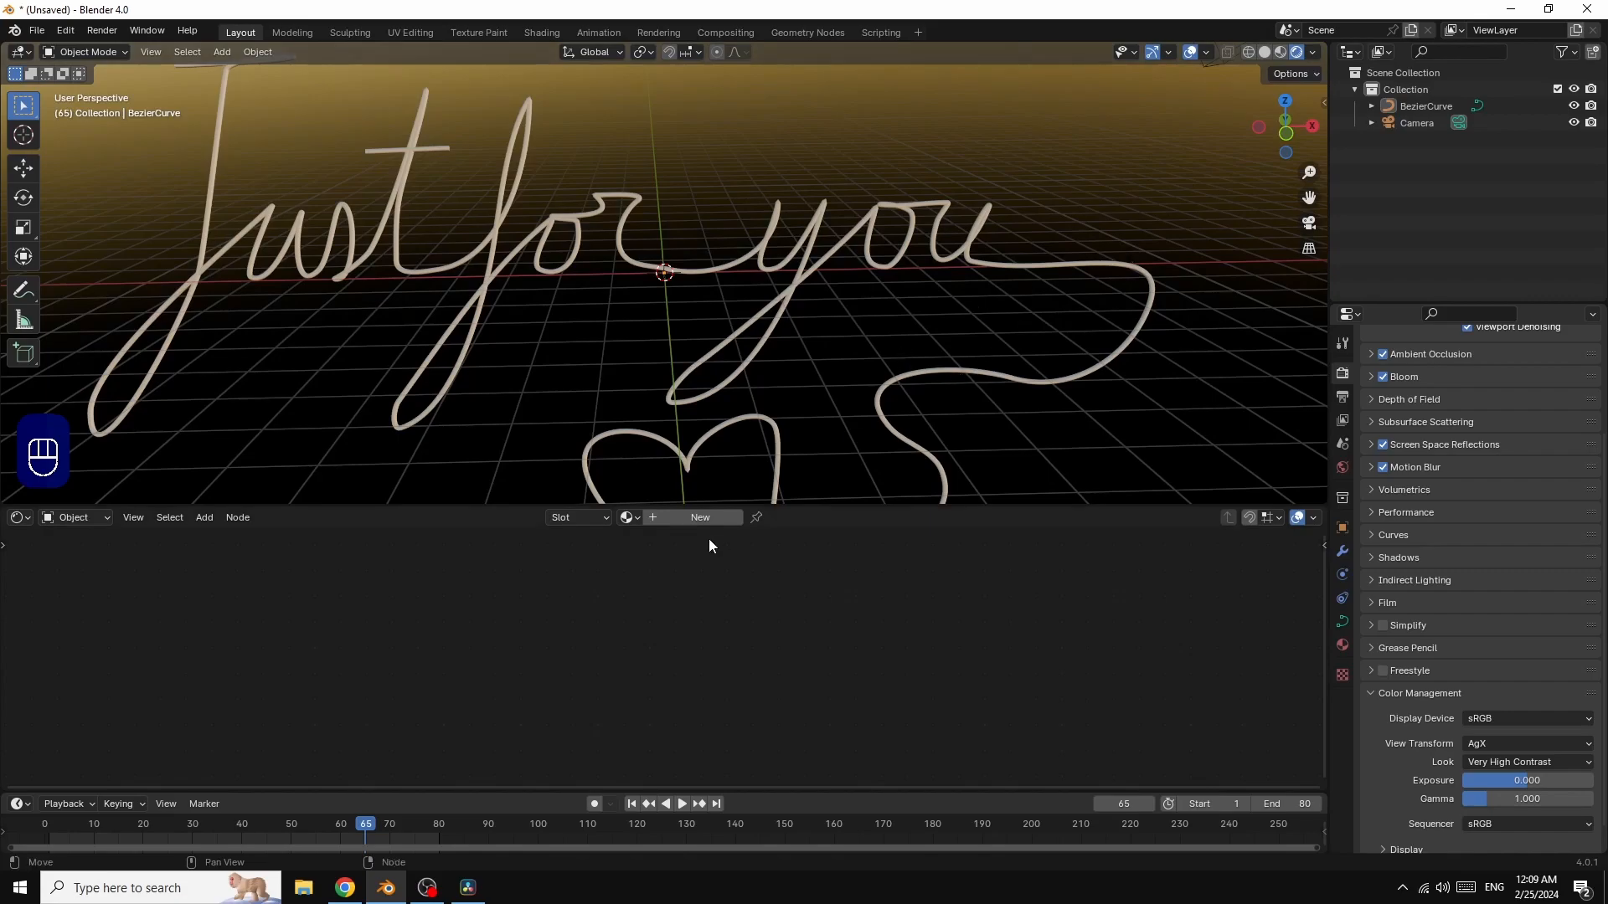
pyautogui.moveTo(1301, 133); pyautogui.dragTo(1284, 208)
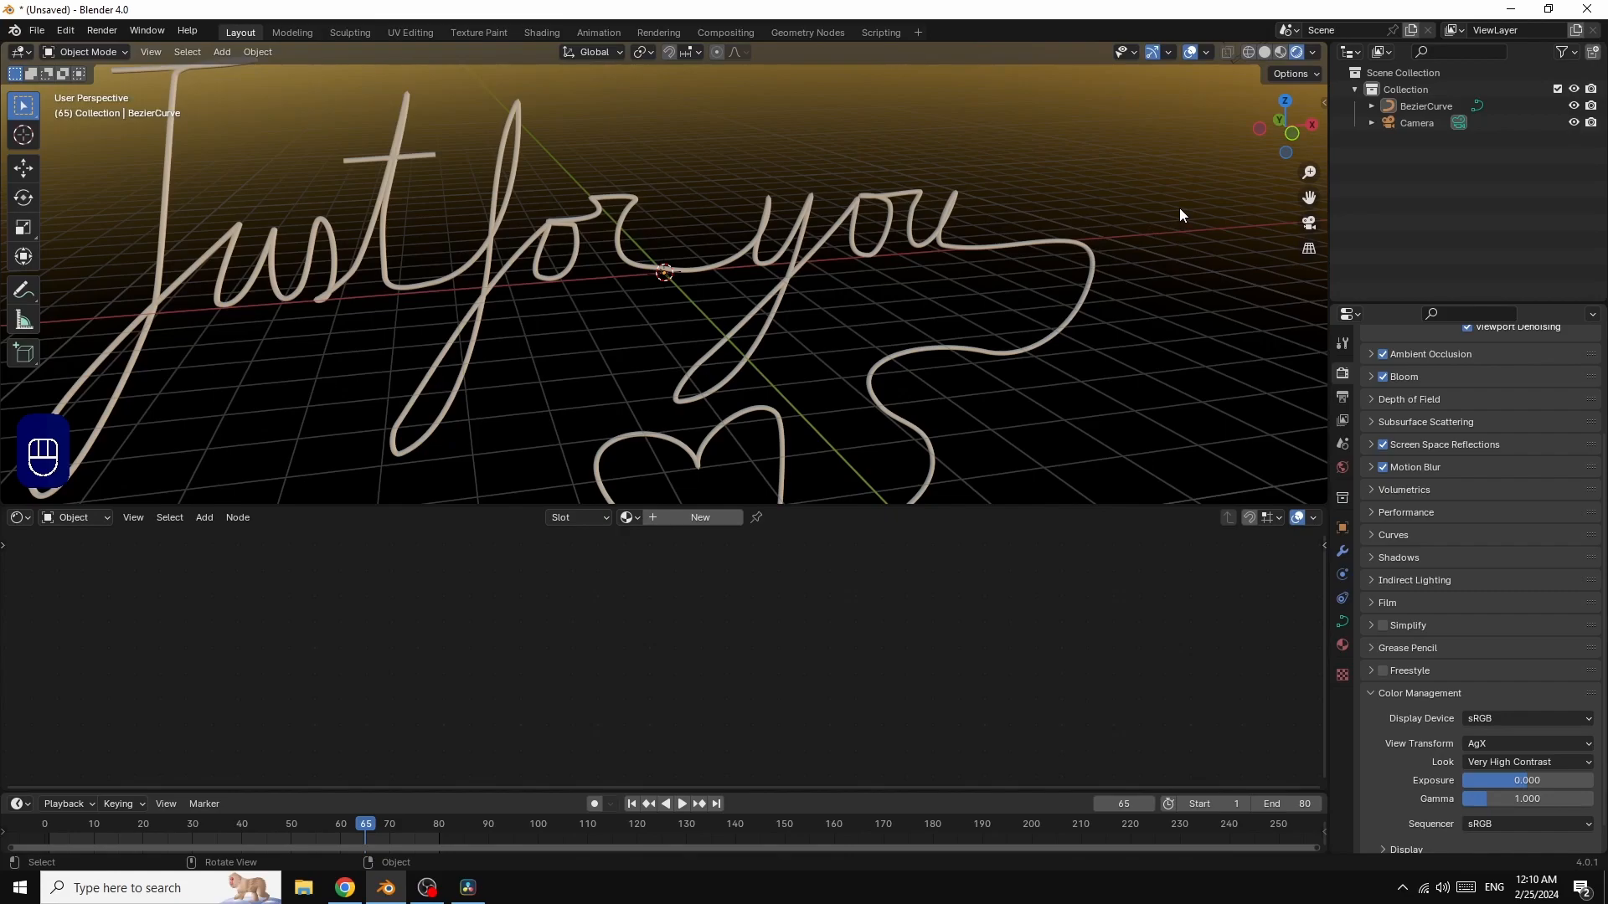
pyautogui.press('KP_0')
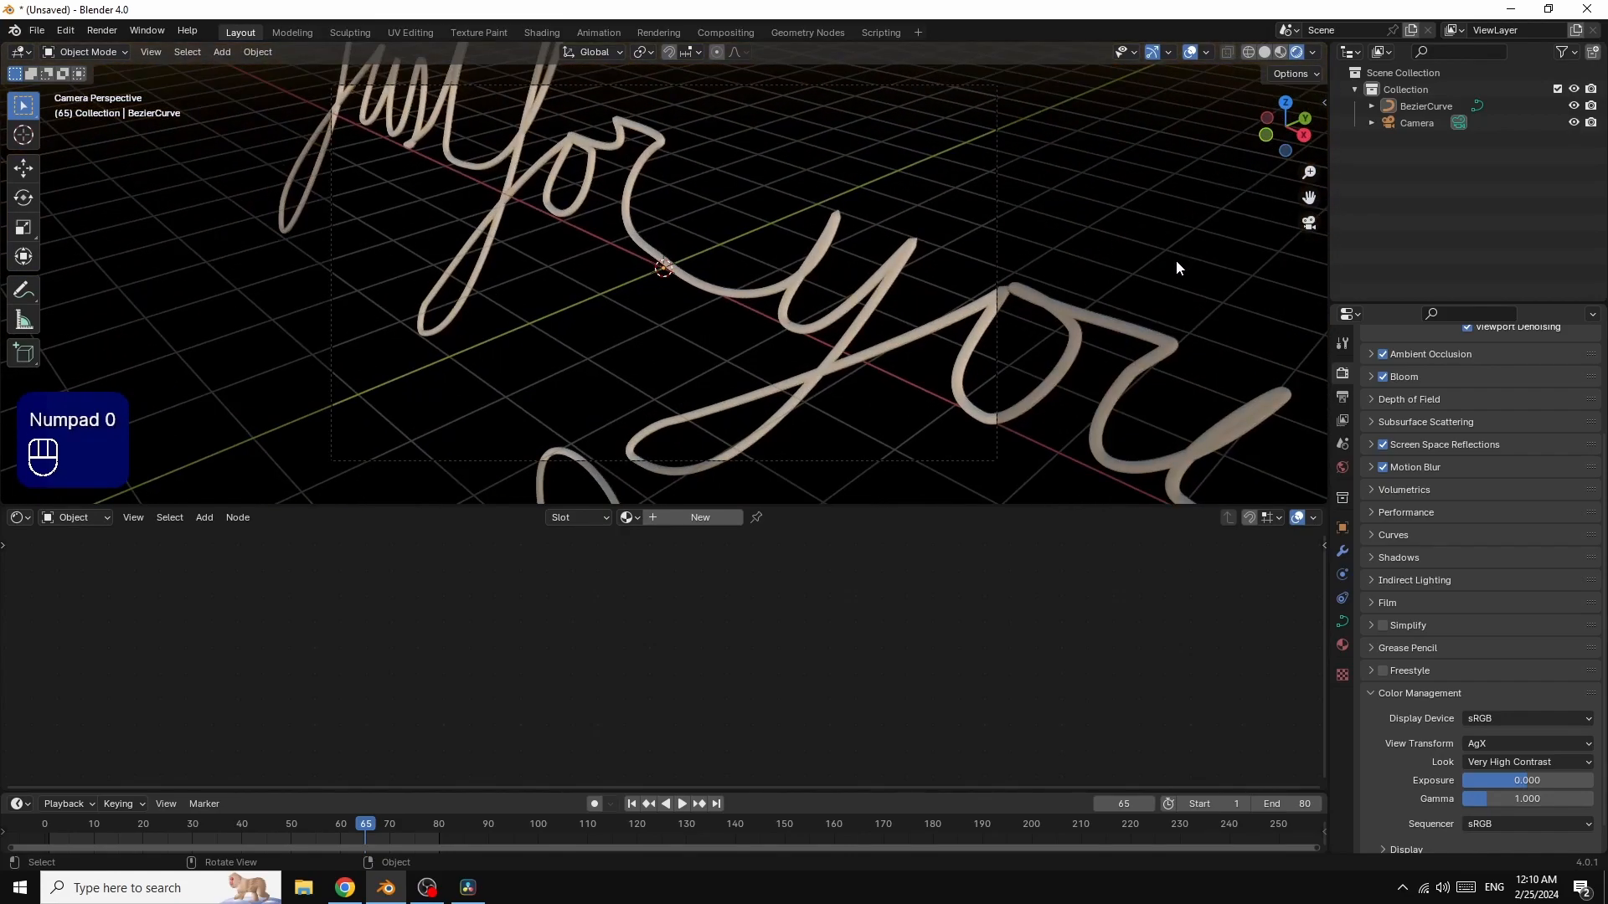
pyautogui.press('n')
pyautogui.click(1318, 186)
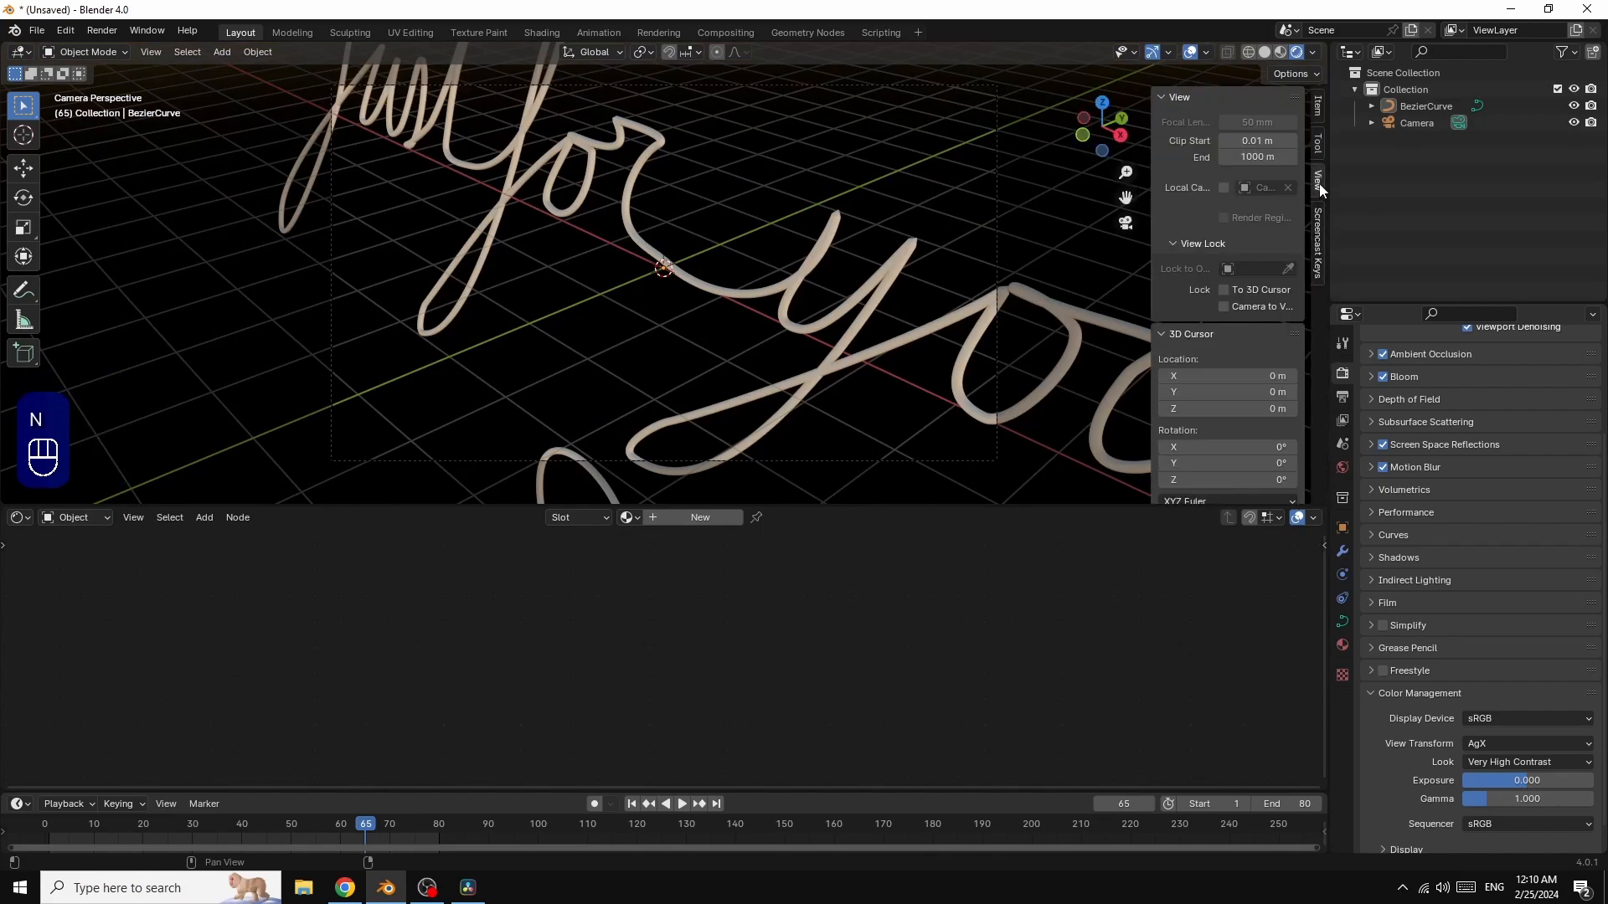
pyautogui.click(1224, 306)
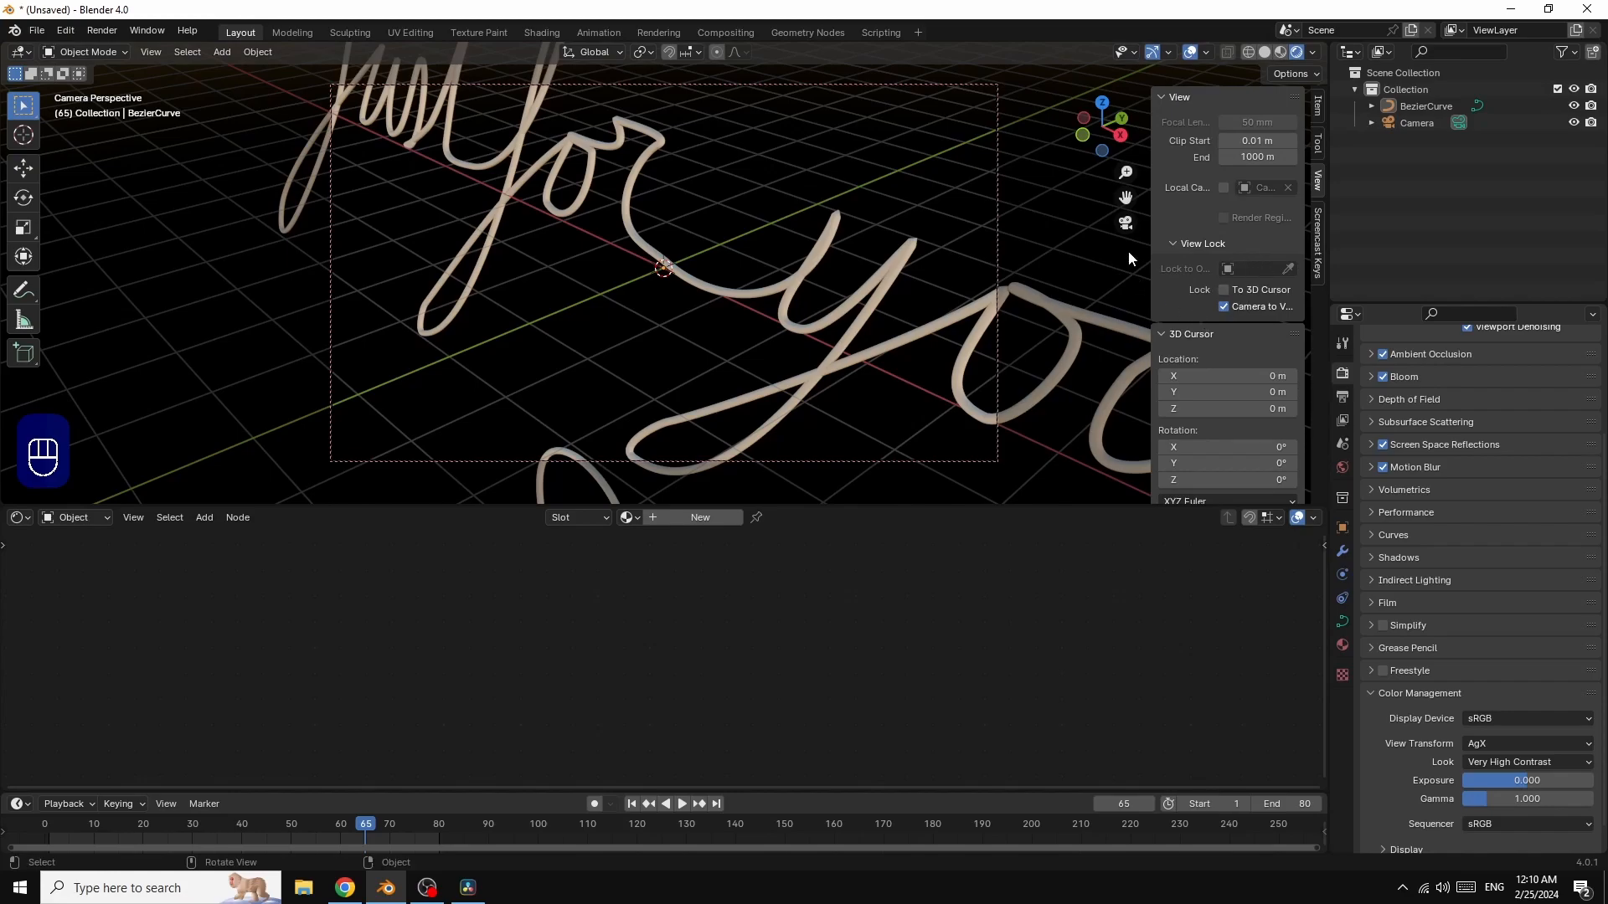
pyautogui.press('n')
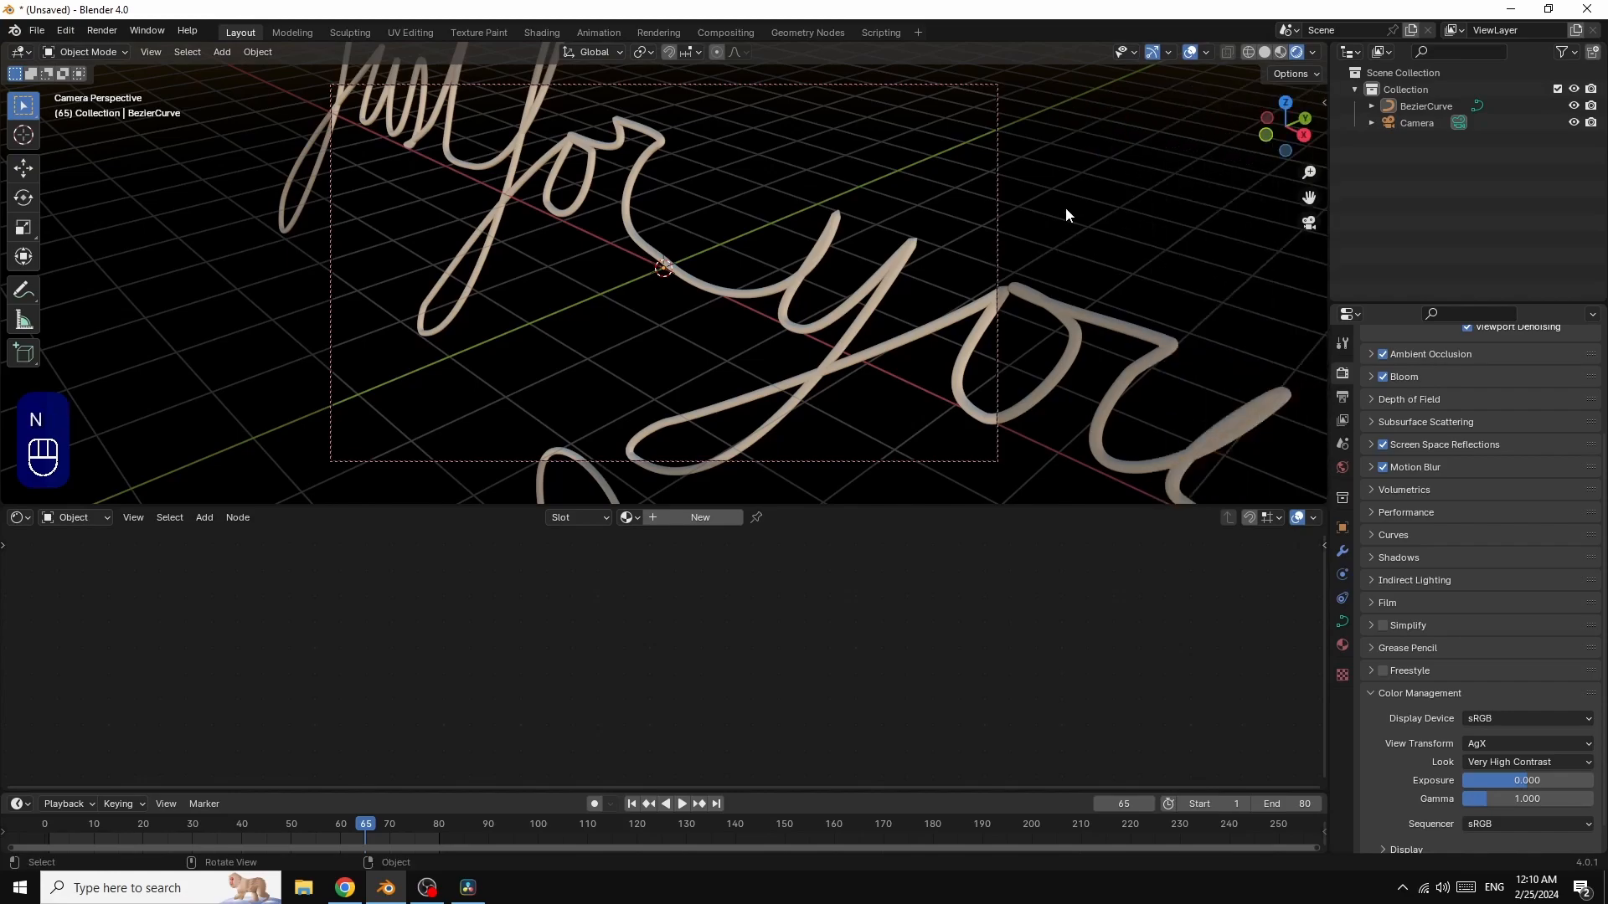
# Step: Reposition the camera to face the lettering from the front and fit the whole text and heart inside the frame
pyautogui.moveTo(1305, 147)
pyautogui.mouseDown()
pyautogui.moveTo(1285, 138)
pyautogui.moveTo(1326, 130)
pyautogui.mouseUp()
pyautogui.scroll(-8, 1103, 266)
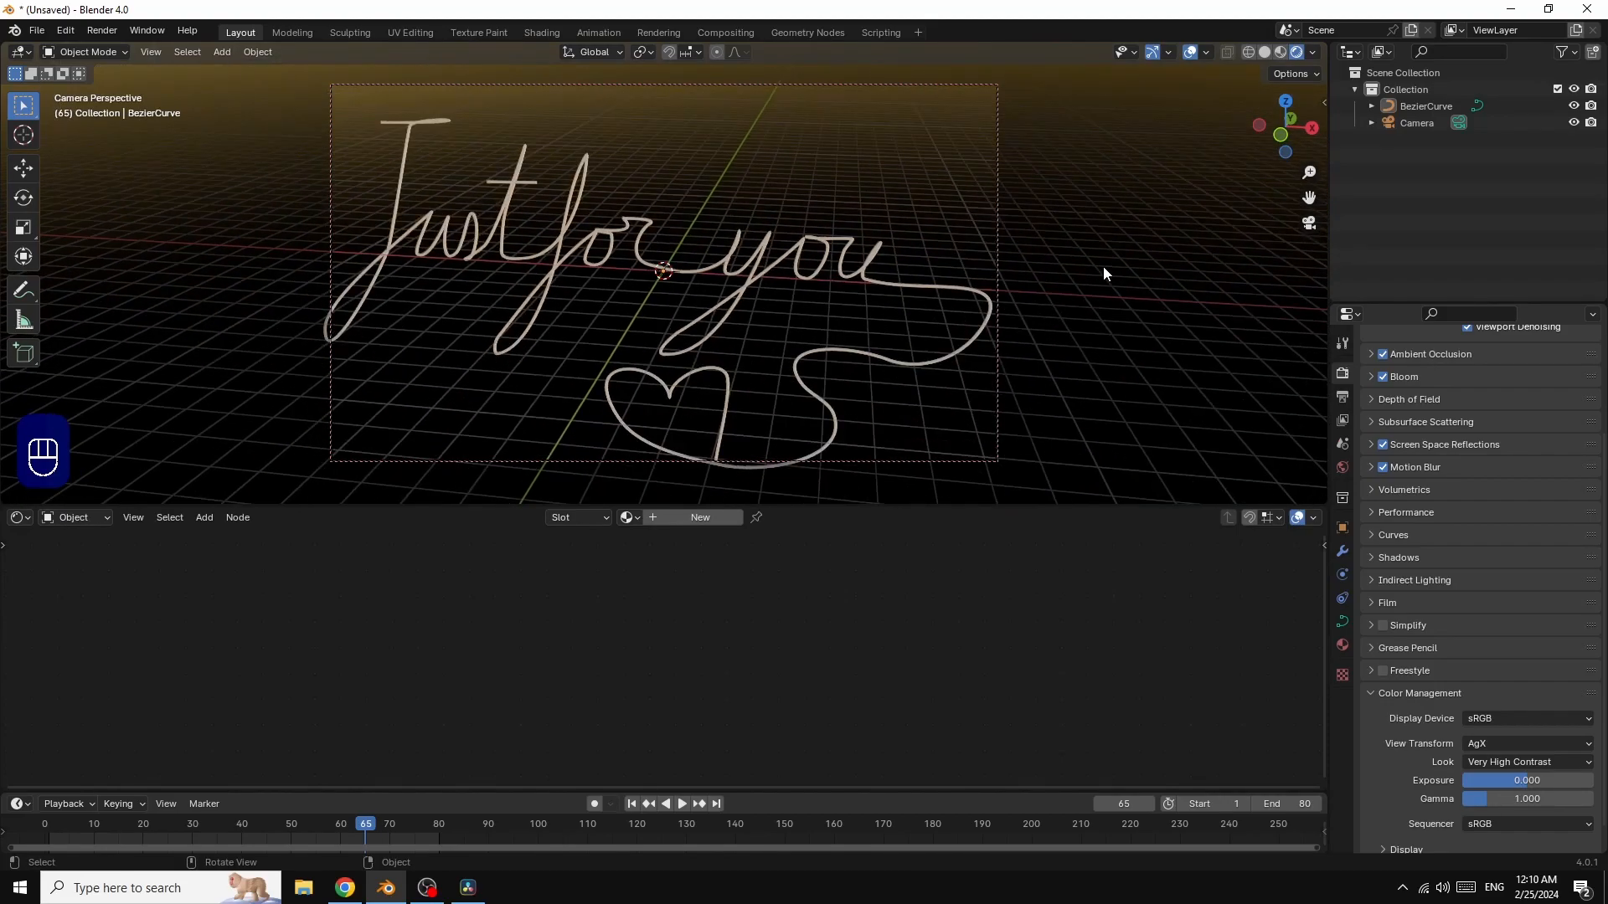
pyautogui.scroll(-2, 1104, 268)
pyautogui.moveTo(1308, 197); pyautogui.dragTo(1309, 161)
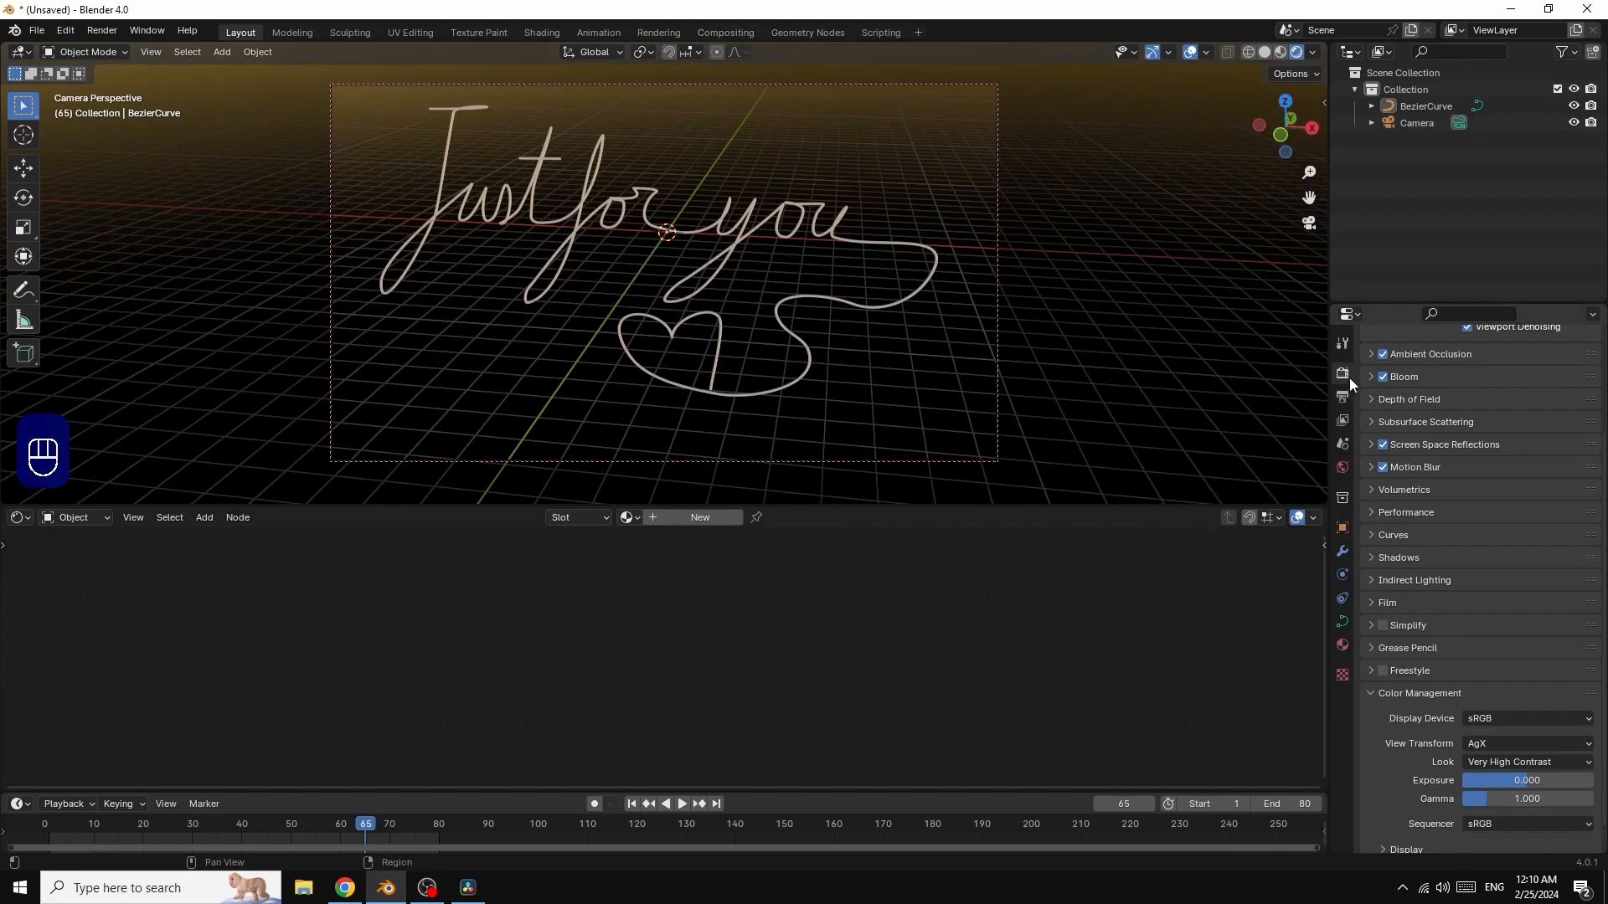
# Step: Switch the viewport to Material Preview and give the curve a new material with its metallic value set to 1
pyautogui.click(1279, 52)
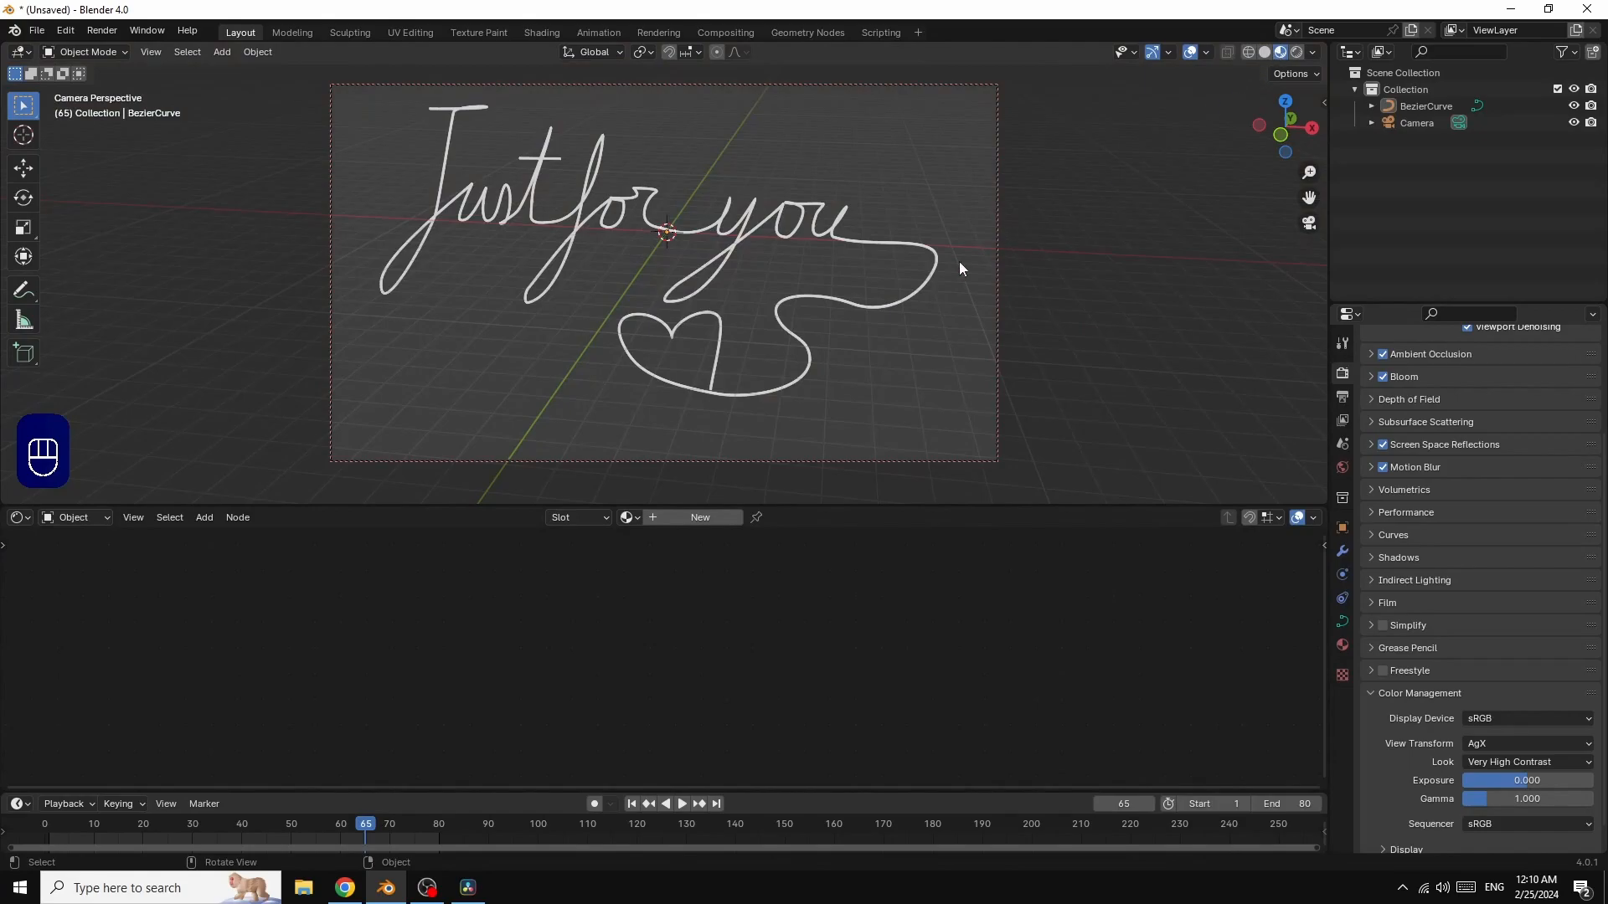
pyautogui.click(685, 519)
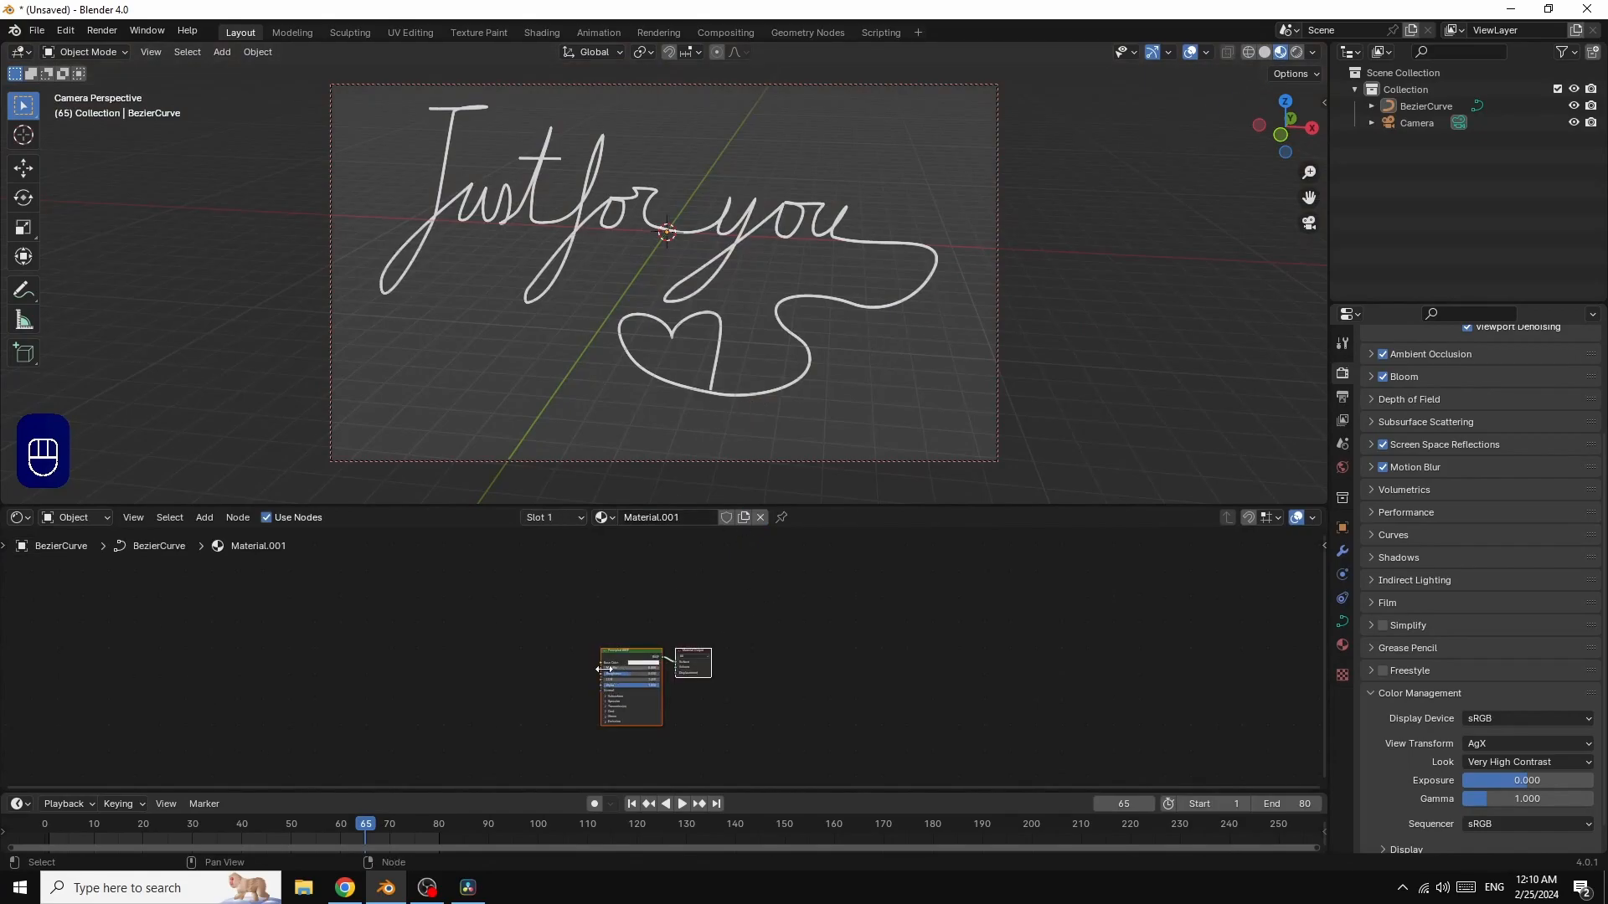
pyautogui.moveTo(607, 668); pyautogui.dragTo(678, 669)
pyautogui.scroll(5, 867, 651)
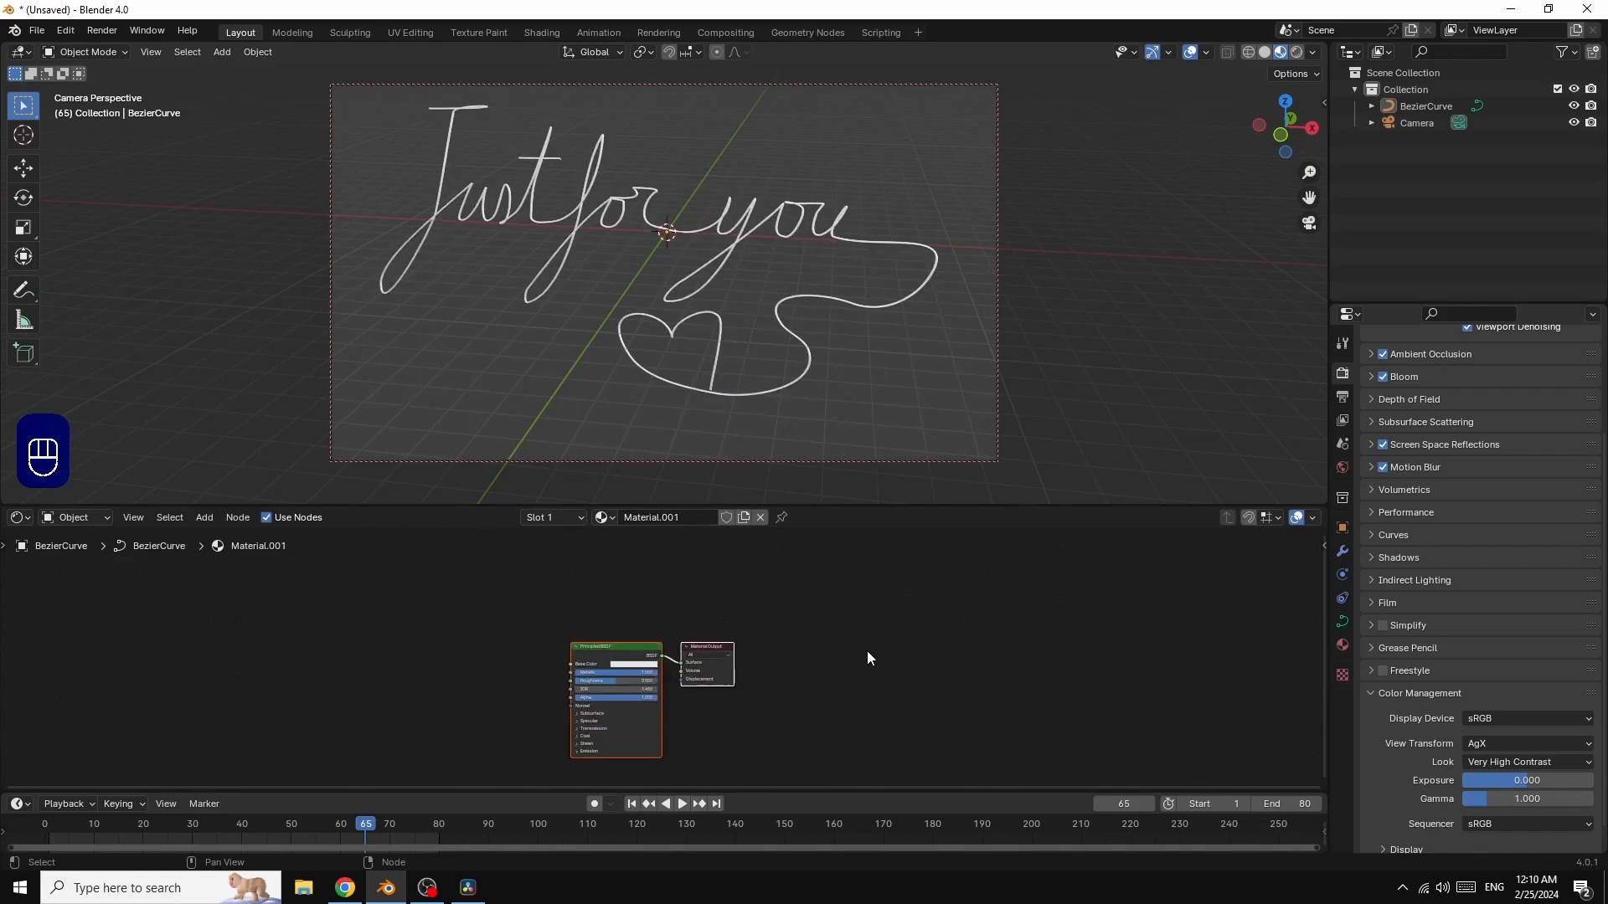
pyautogui.moveTo(562, 631); pyautogui.dragTo(712, 530, button='middle')
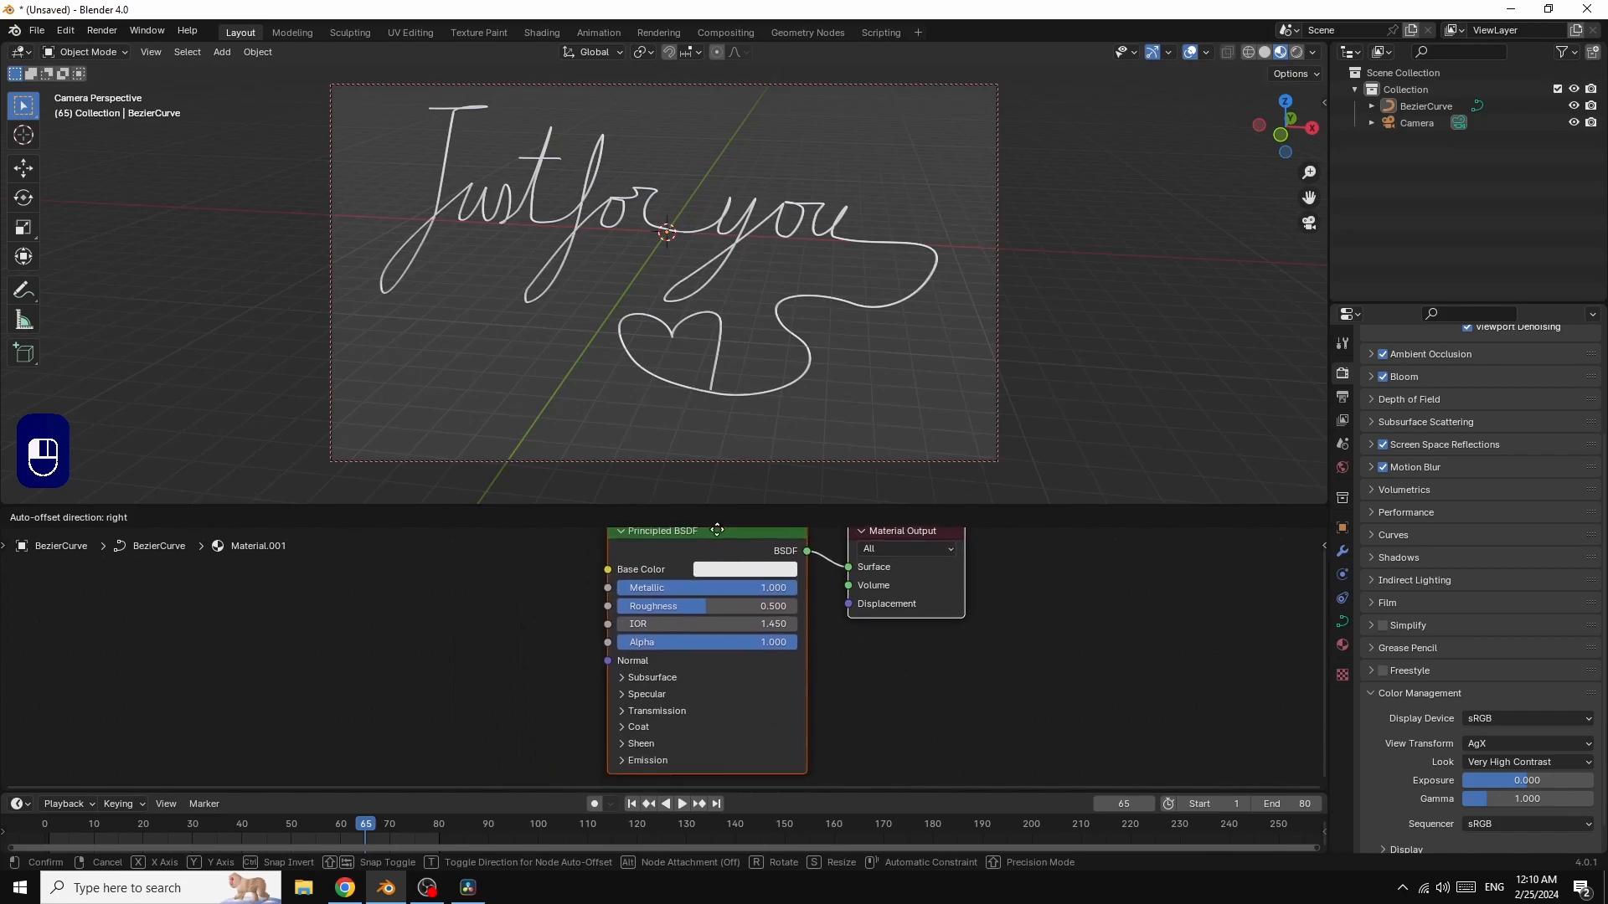
# Step: Select the lettering curve and set its material's roughness to 0.1
pyautogui.click(685, 380)
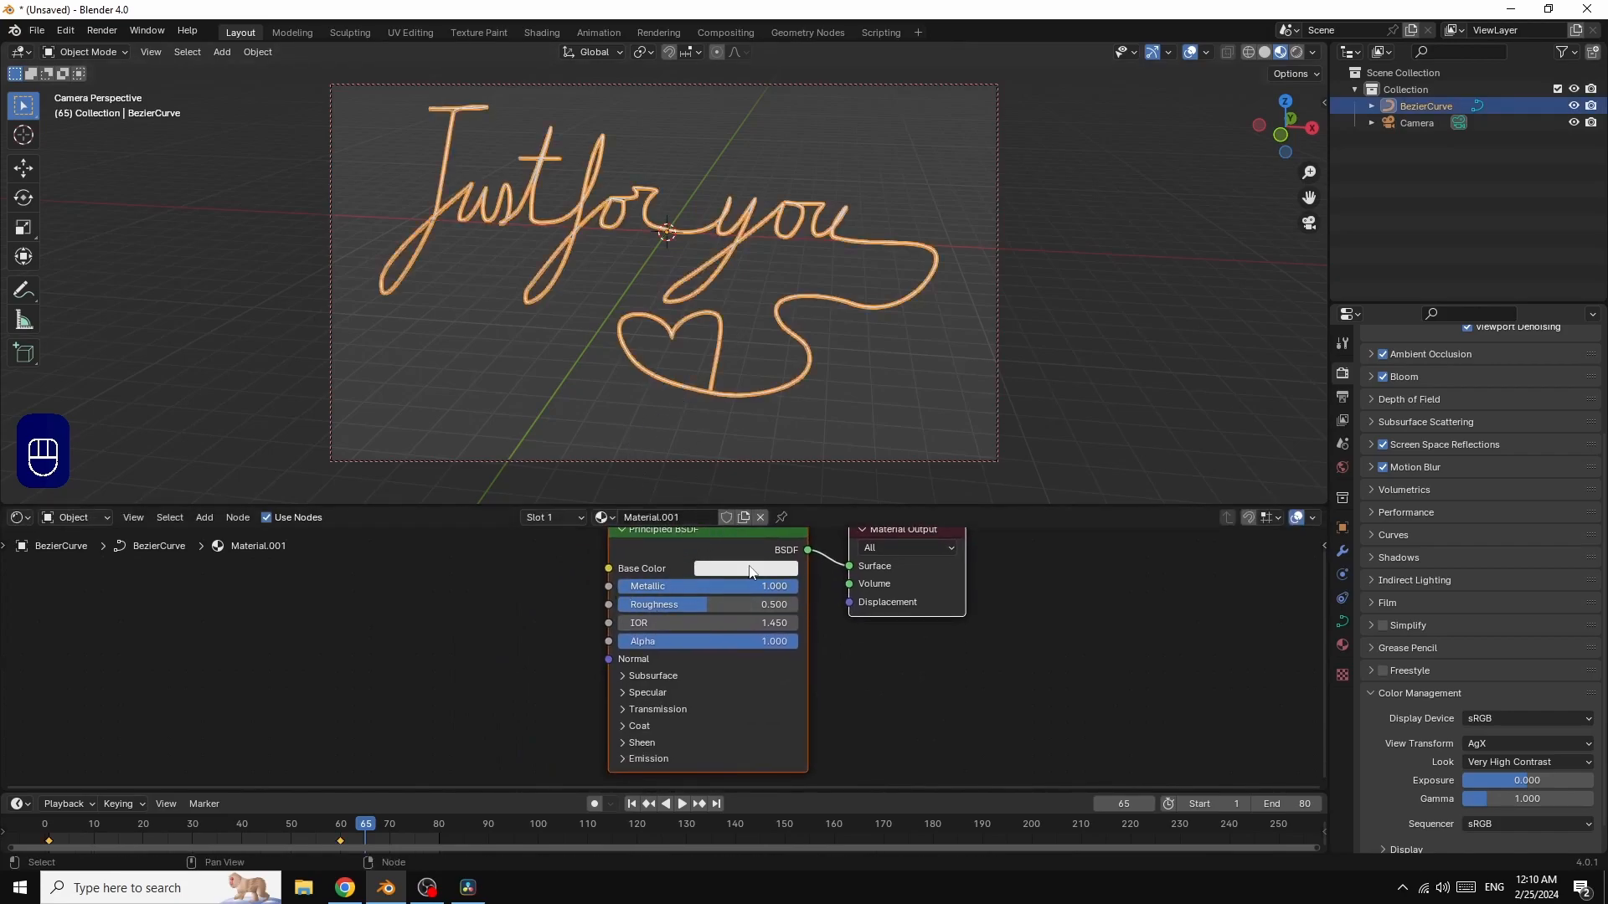
pyautogui.moveTo(701, 604); pyautogui.dragTo(648, 605)
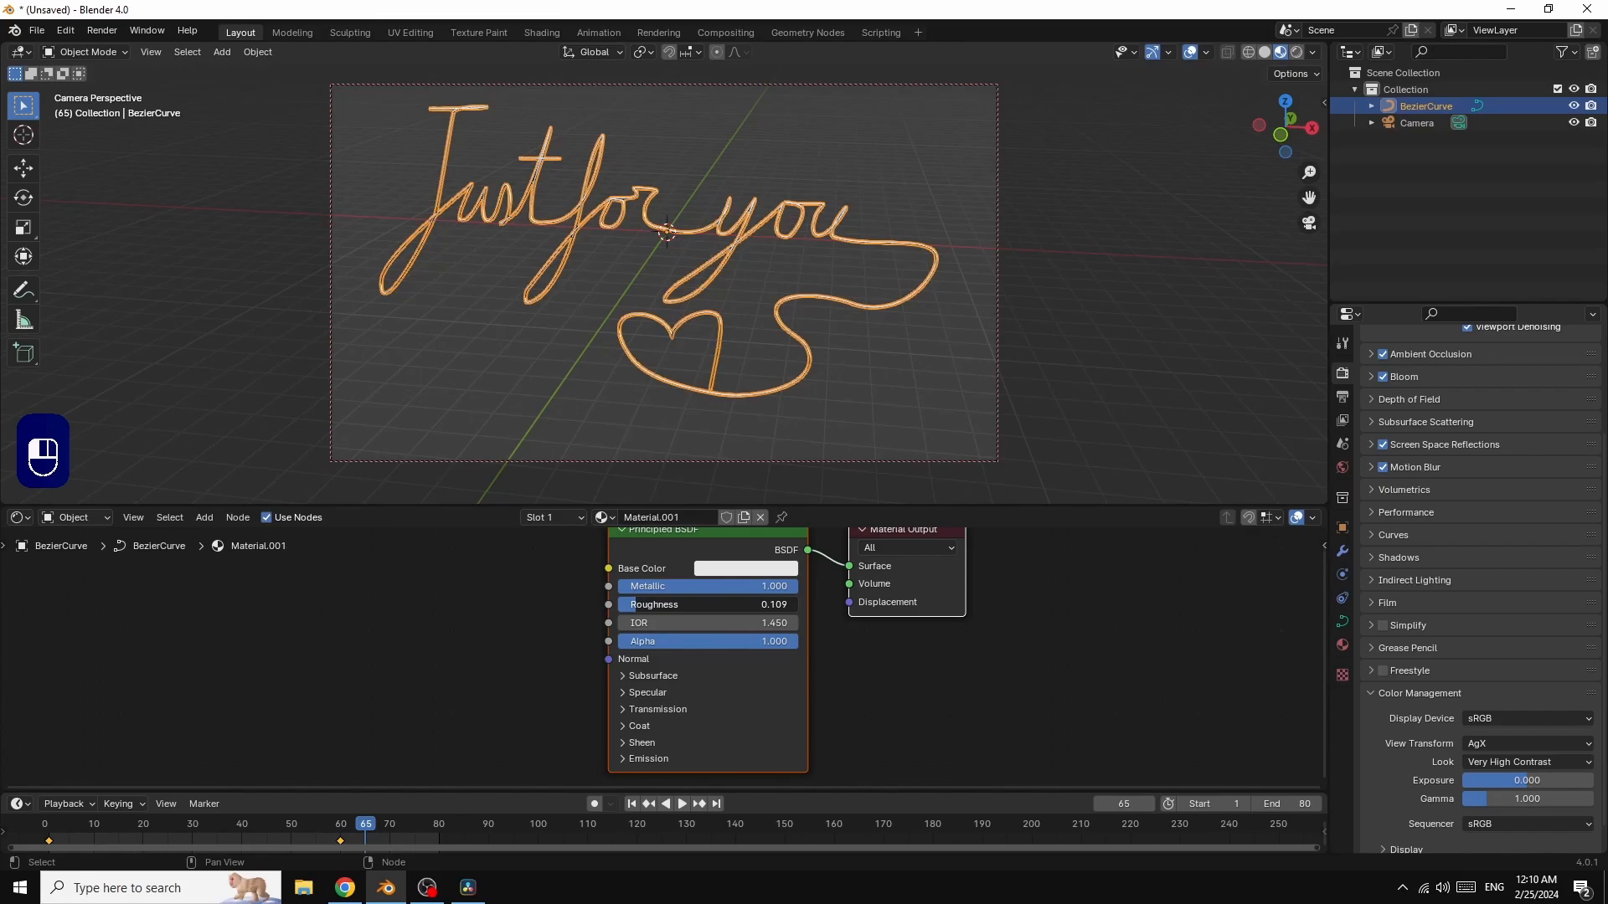
pyautogui.moveTo(662, 605); pyautogui.dragTo(665, 605)
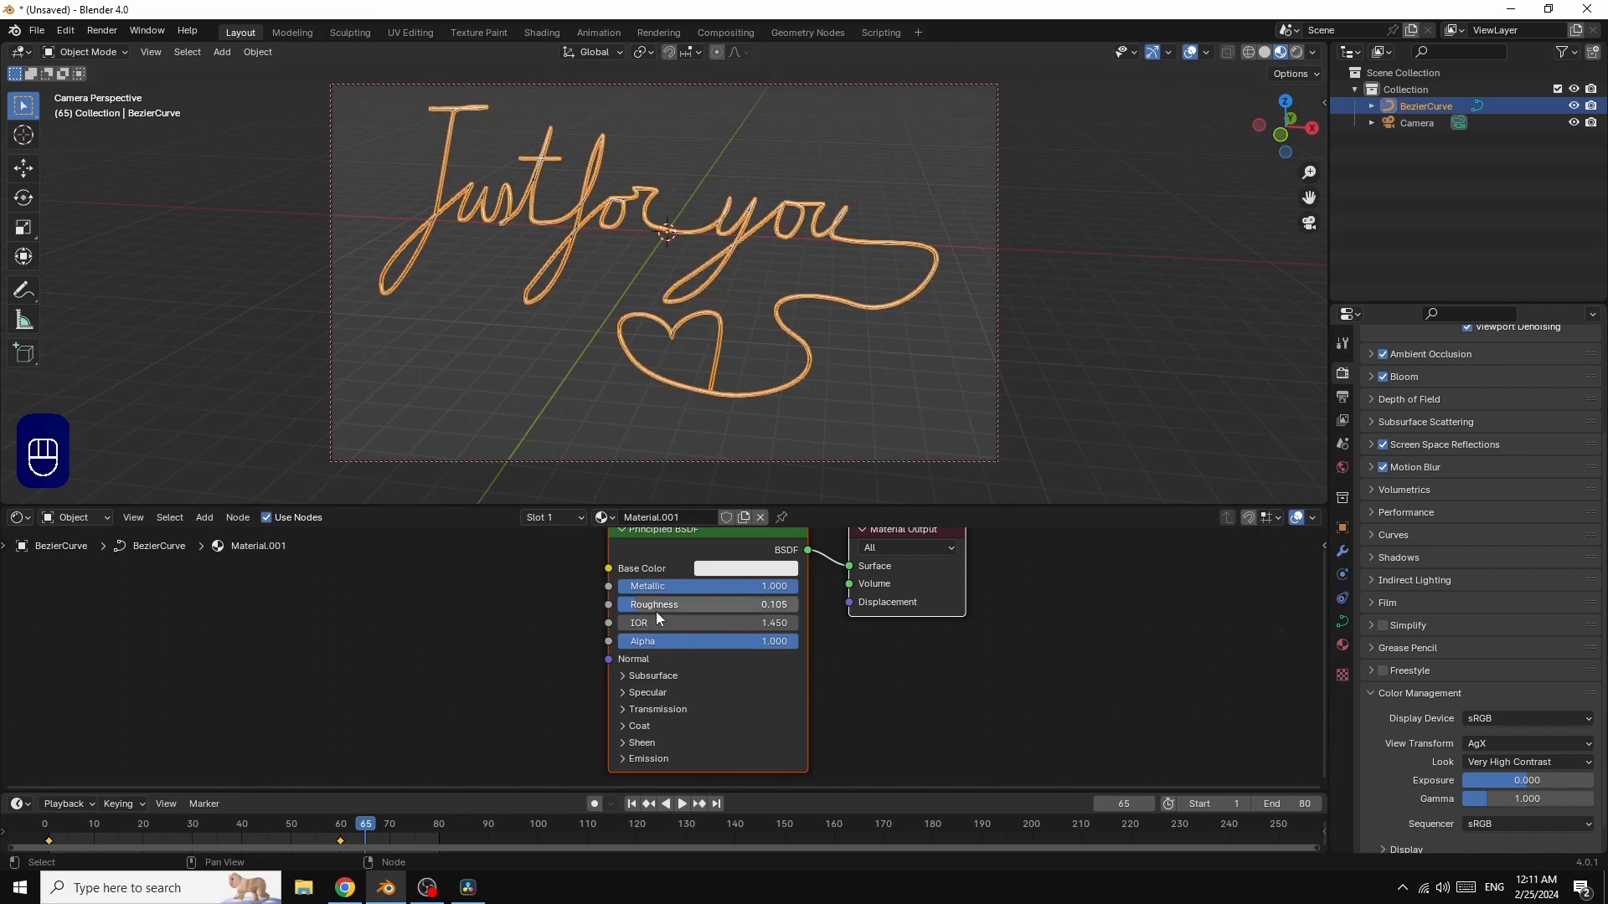
pyautogui.click(666, 605)
pyautogui.write('0.')
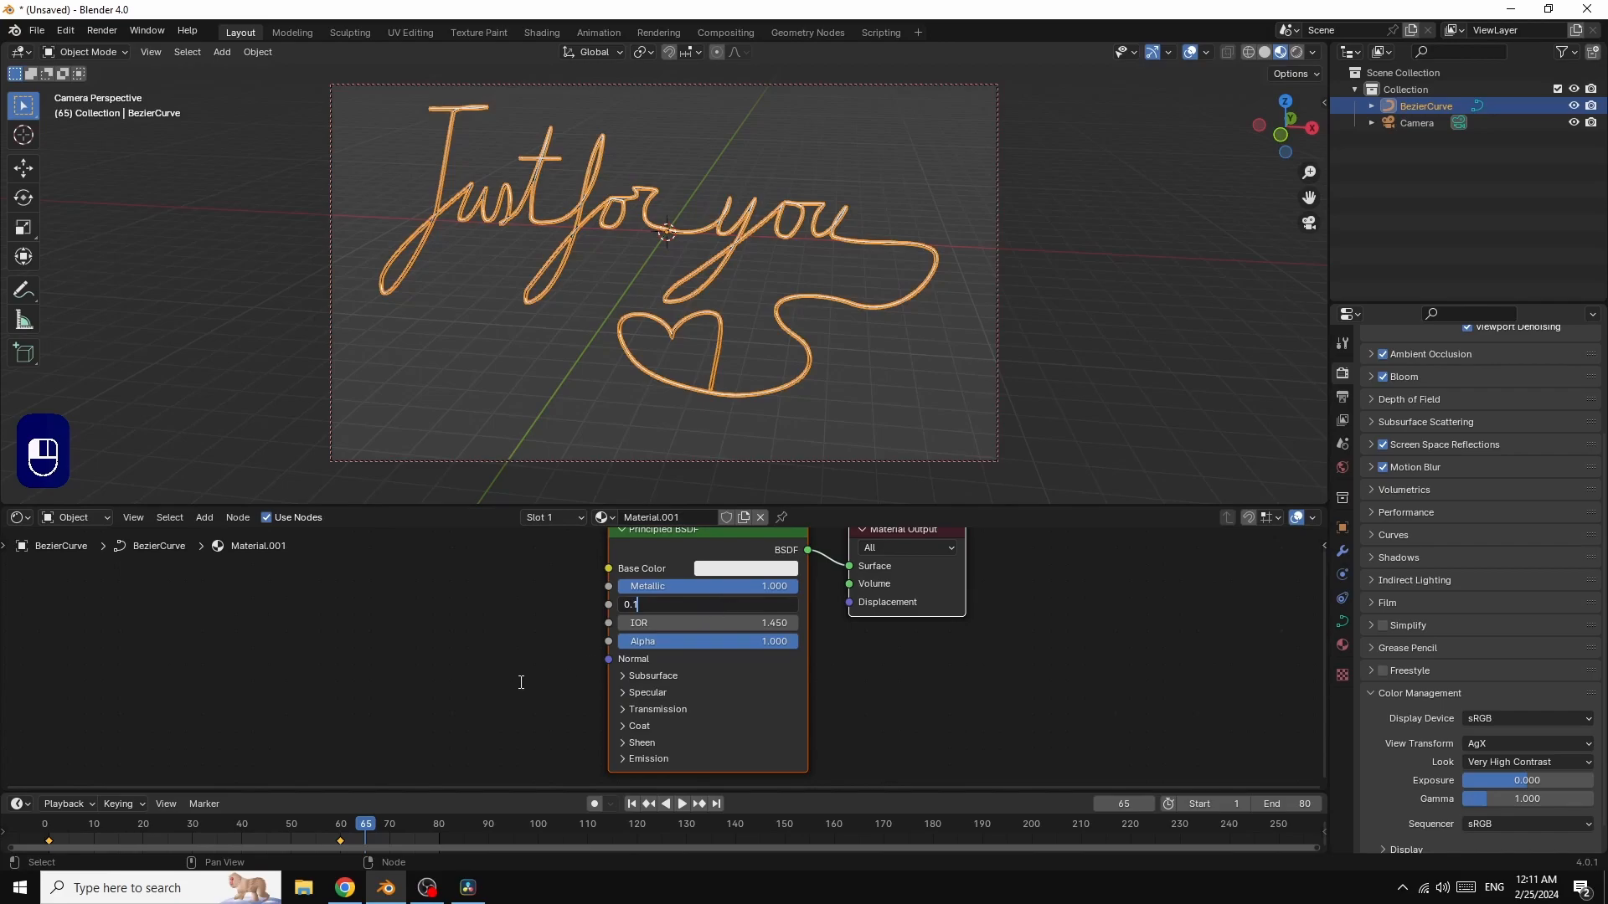
pyautogui.press('Return')
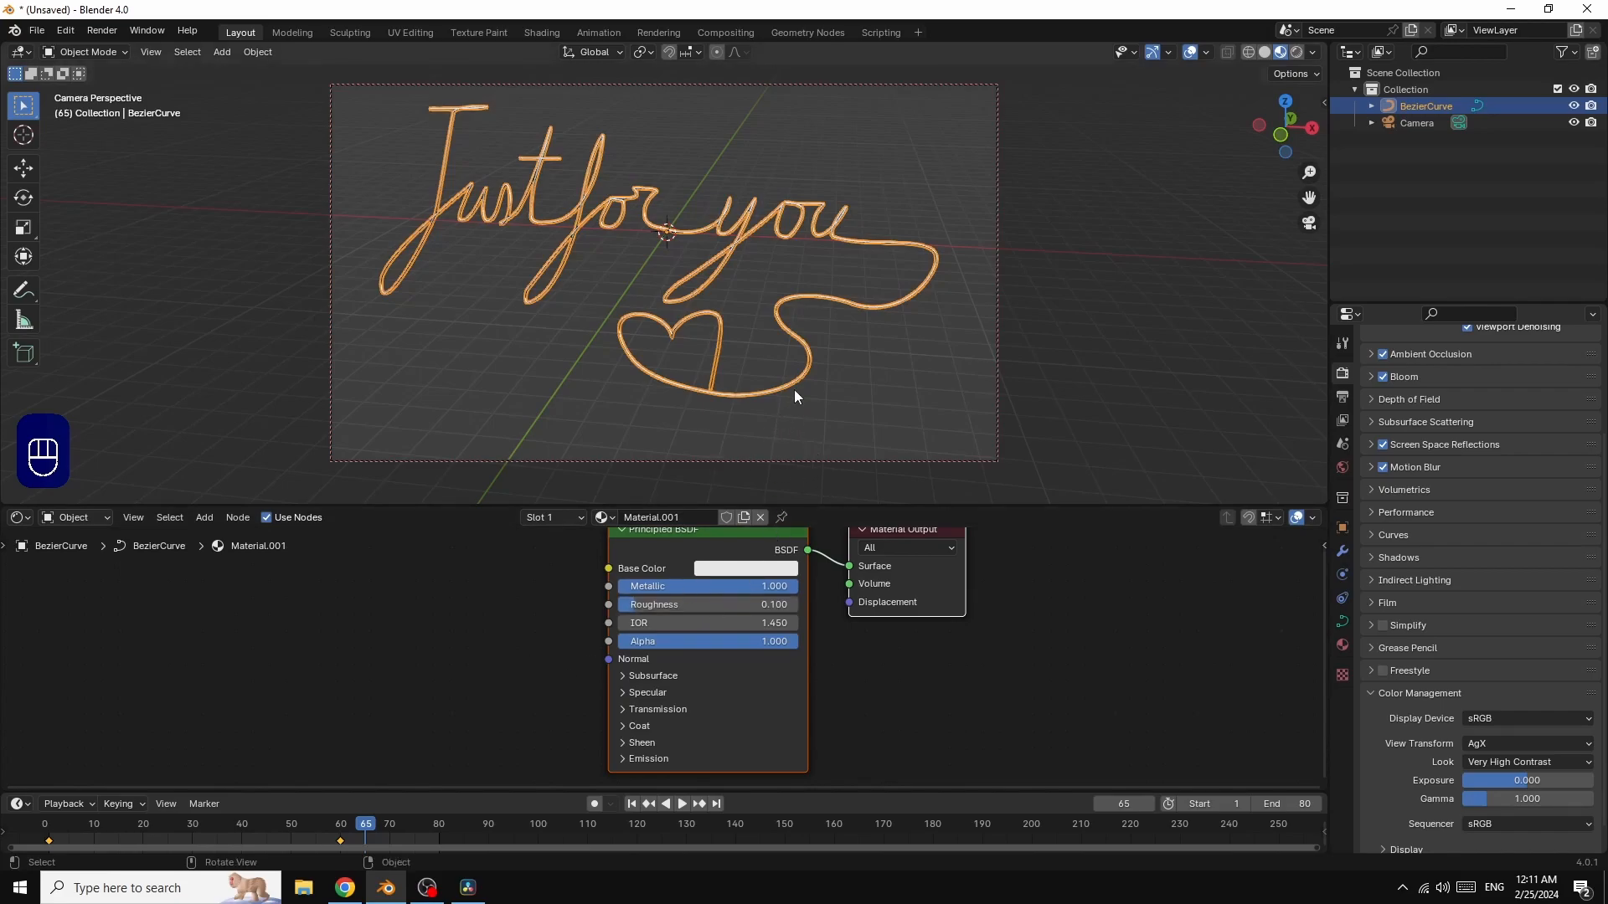
# Step: Set the lettering material's base color to a fully saturated red
pyautogui.click(755, 573)
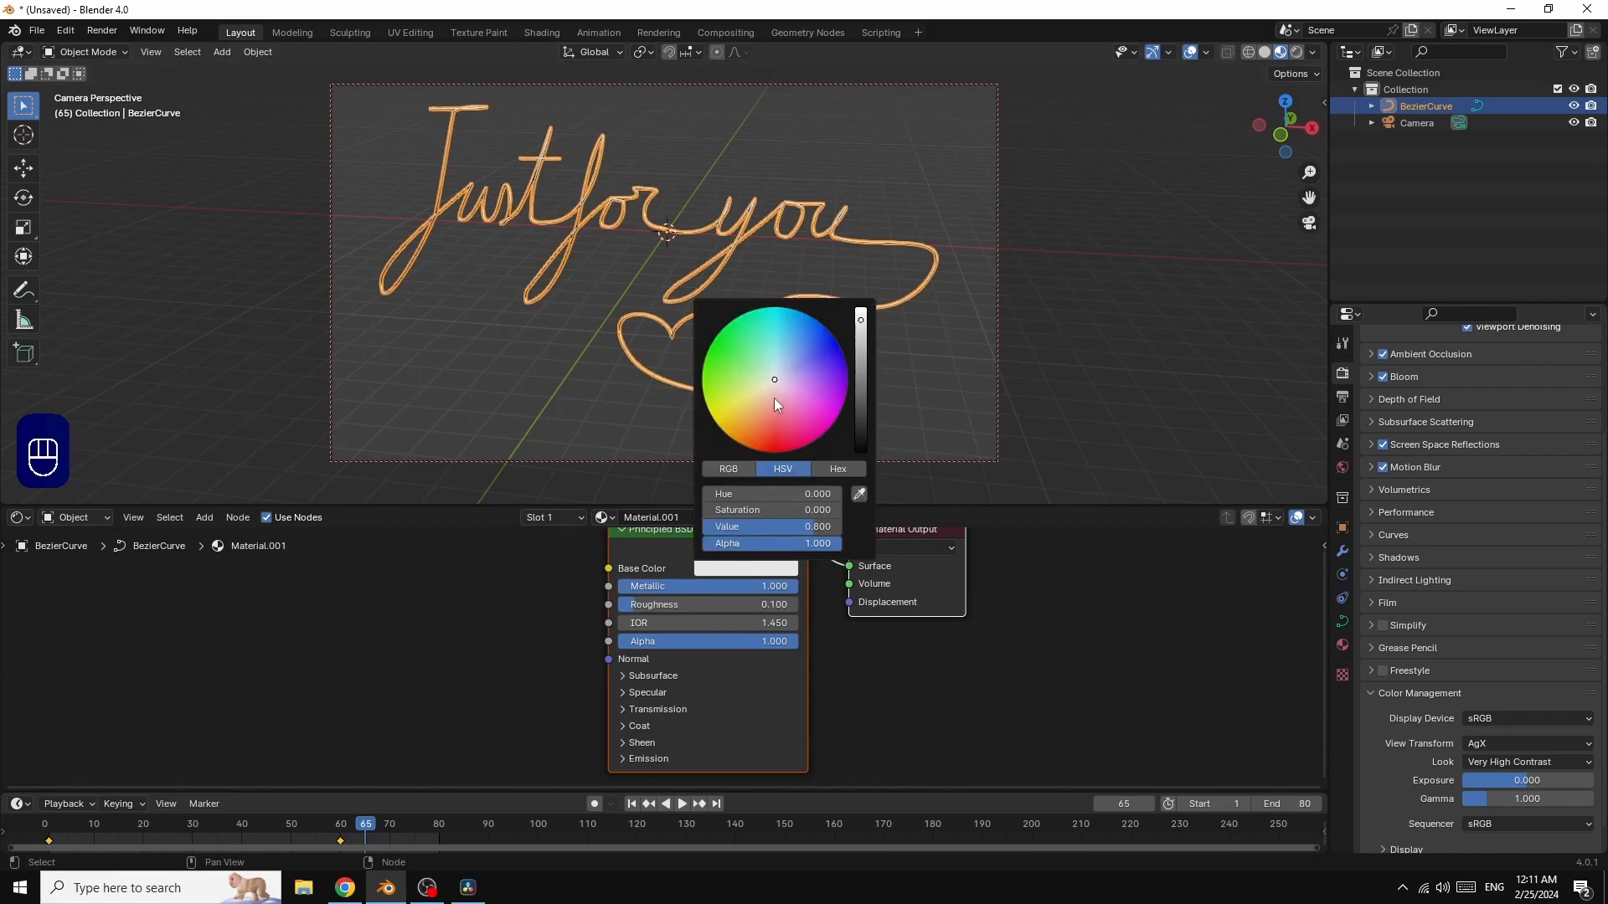
pyautogui.moveTo(774, 385); pyautogui.dragTo(765, 449)
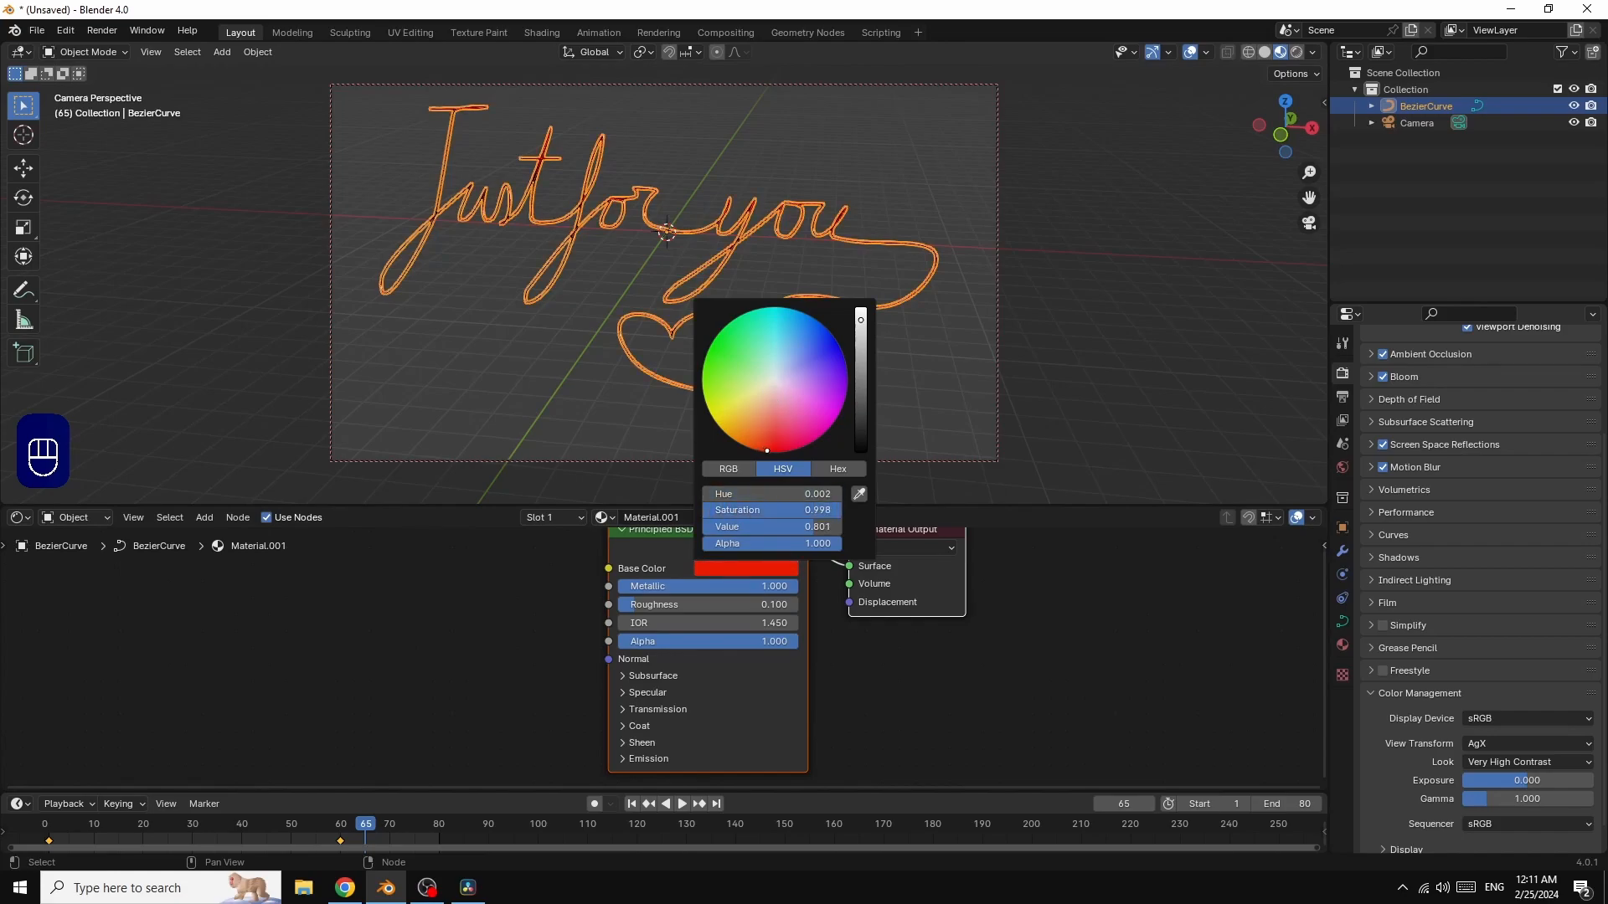
pyautogui.click(1103, 318)
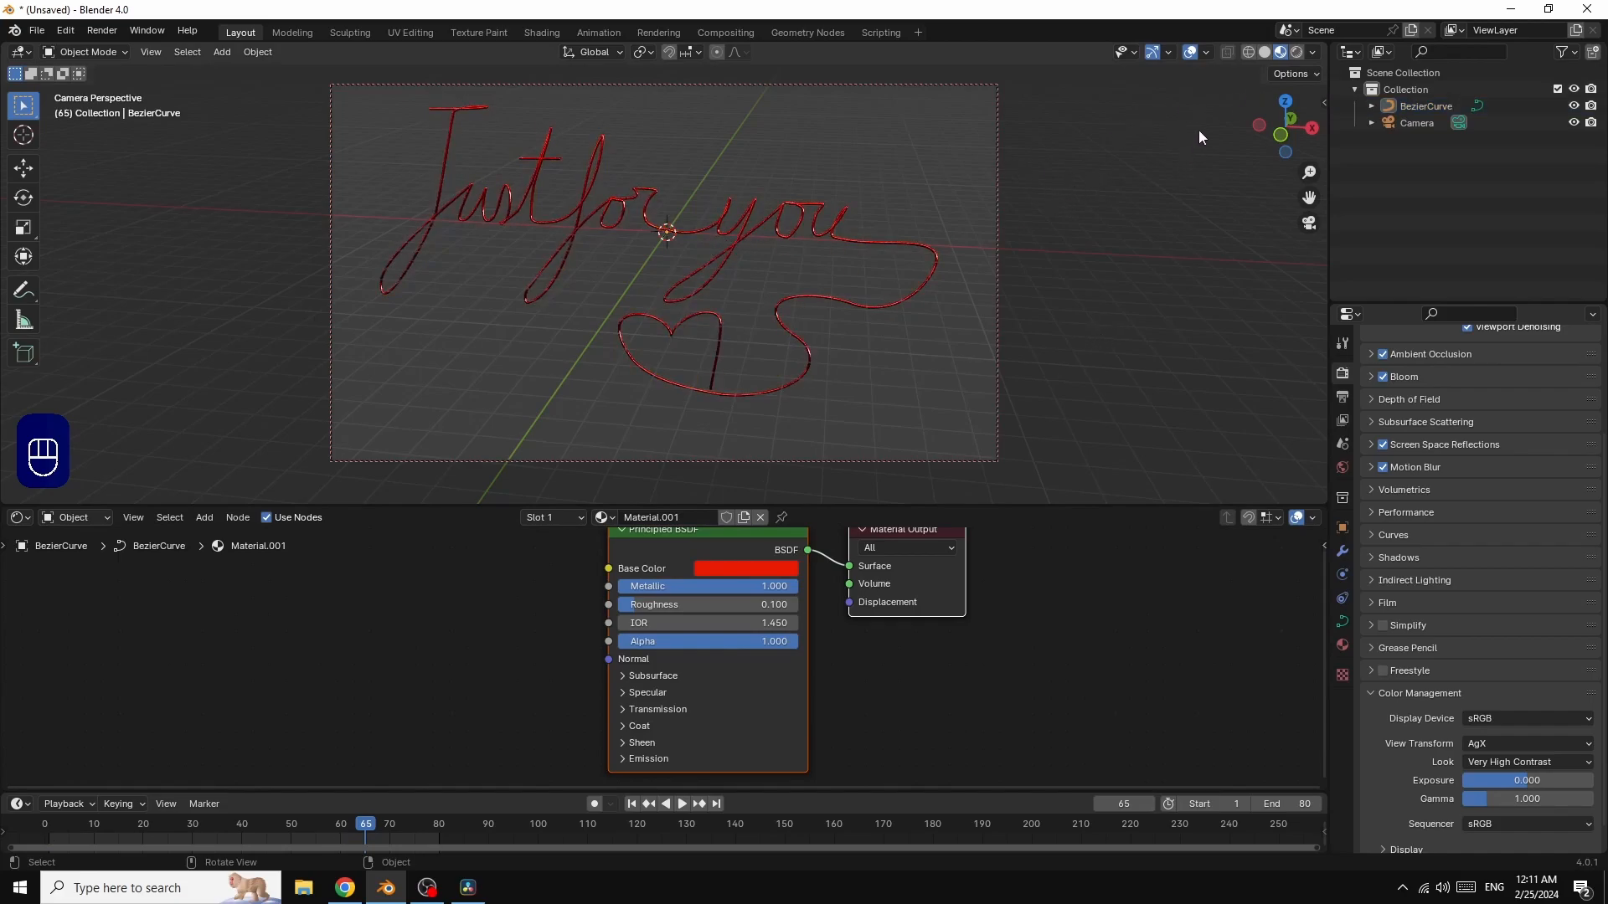
# Step: Switch the render engine to Cycles and set its device to GPU Compute
pyautogui.click(1341, 382)
pyautogui.scroll(4, 1499, 377)
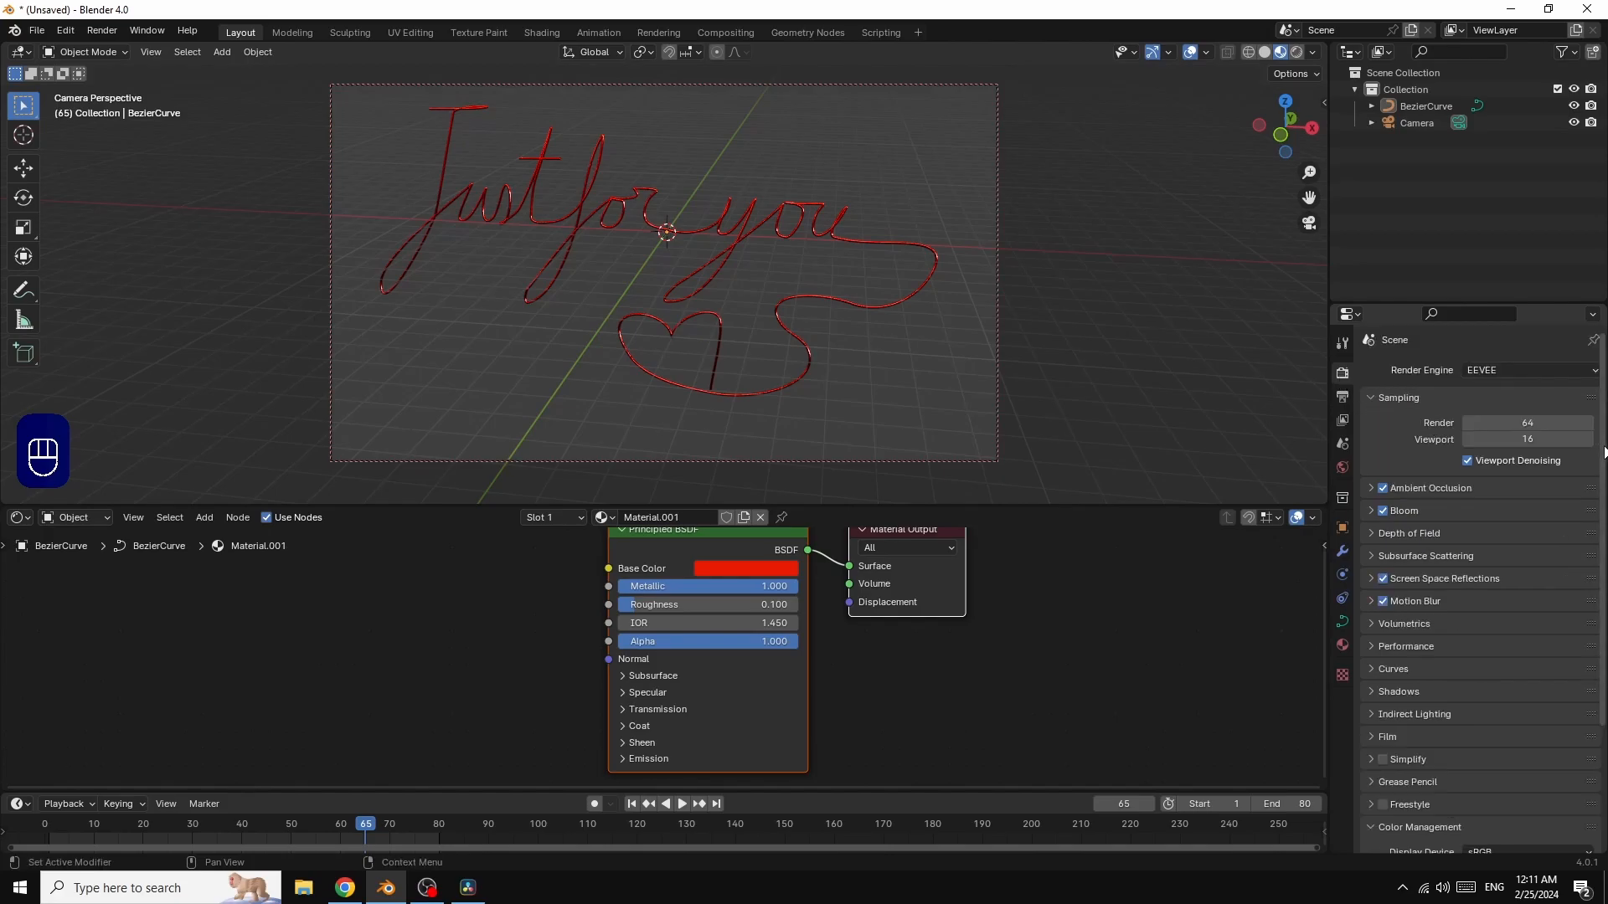
pyautogui.click(1494, 369)
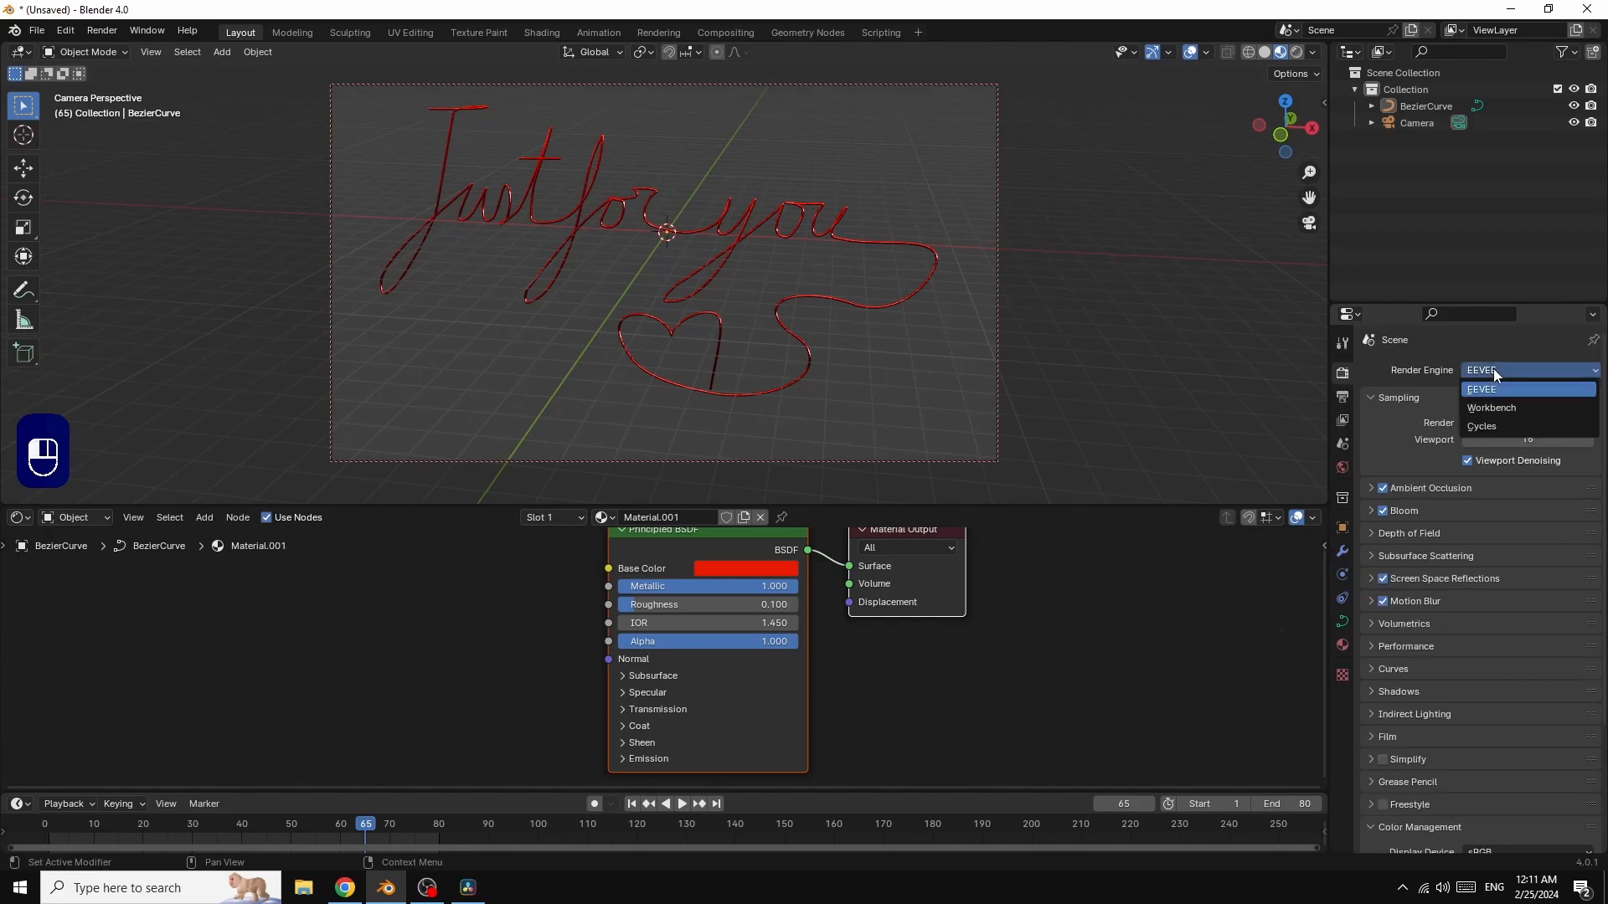
pyautogui.click(1490, 425)
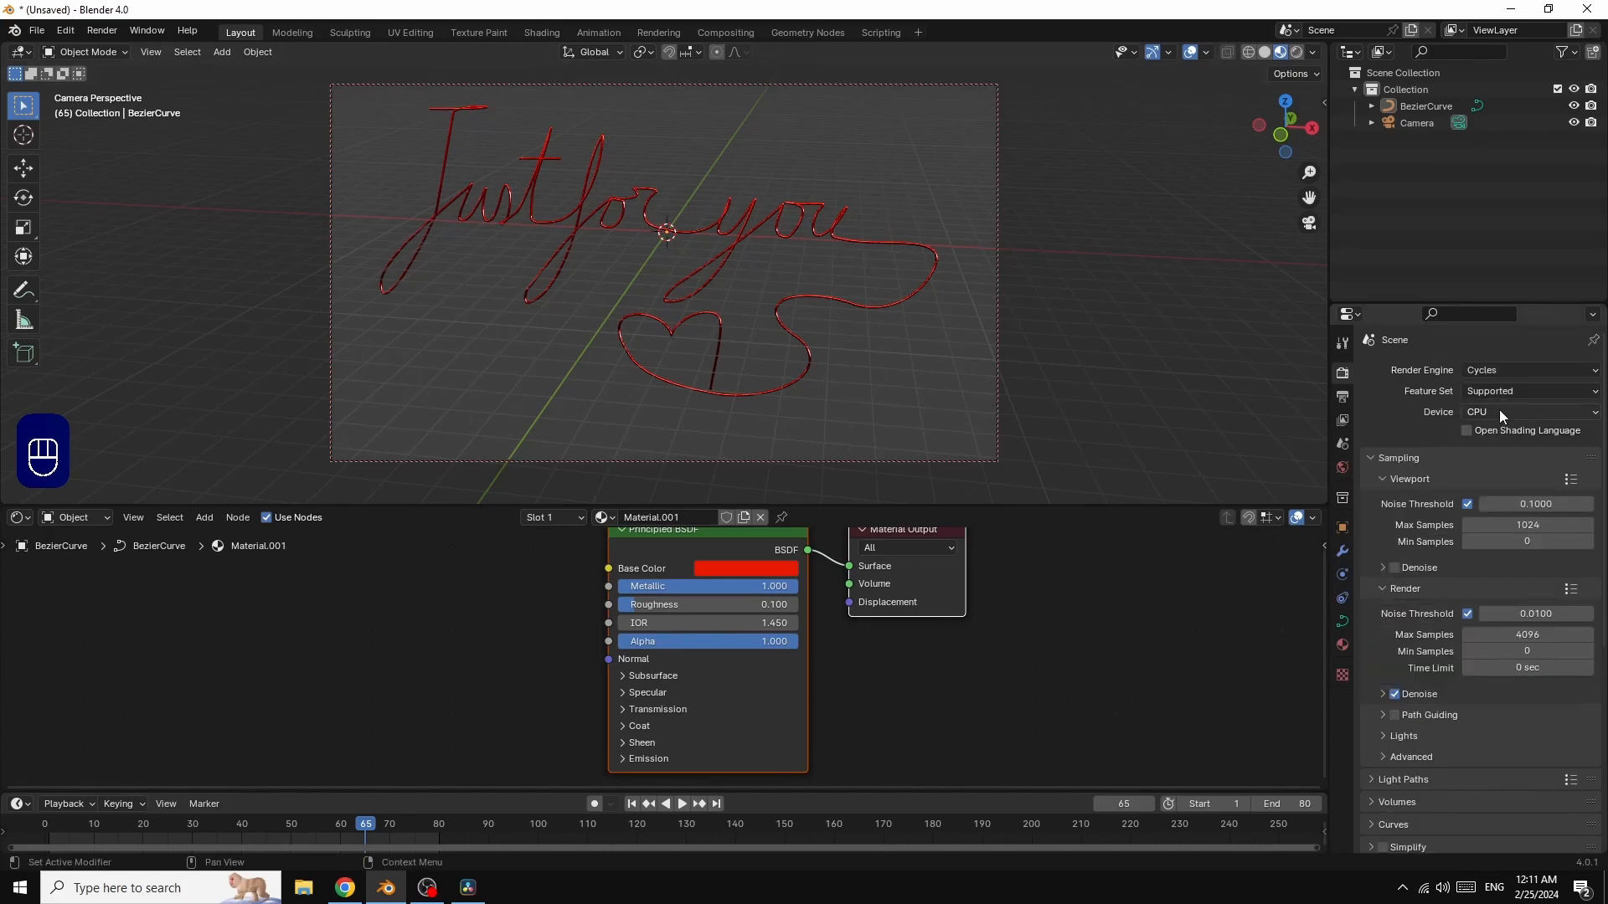
pyautogui.click(1499, 413)
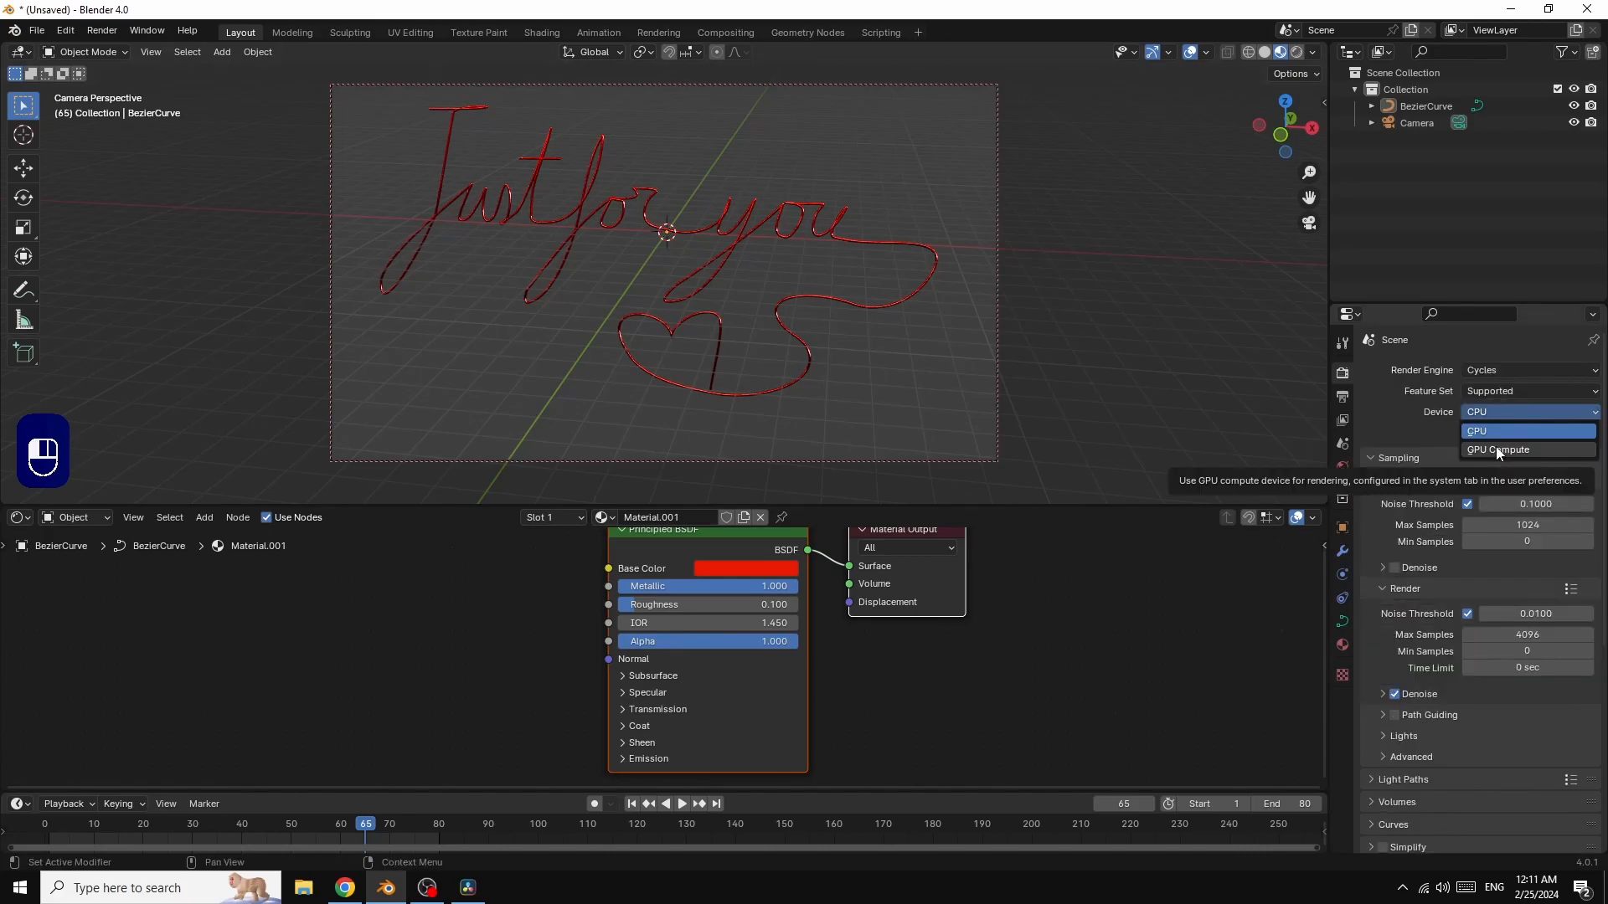
pyautogui.click(1497, 449)
# Step: Set the Cycles max samples to 32 for the viewport and 100 for the render
pyautogui.click(1528, 507)
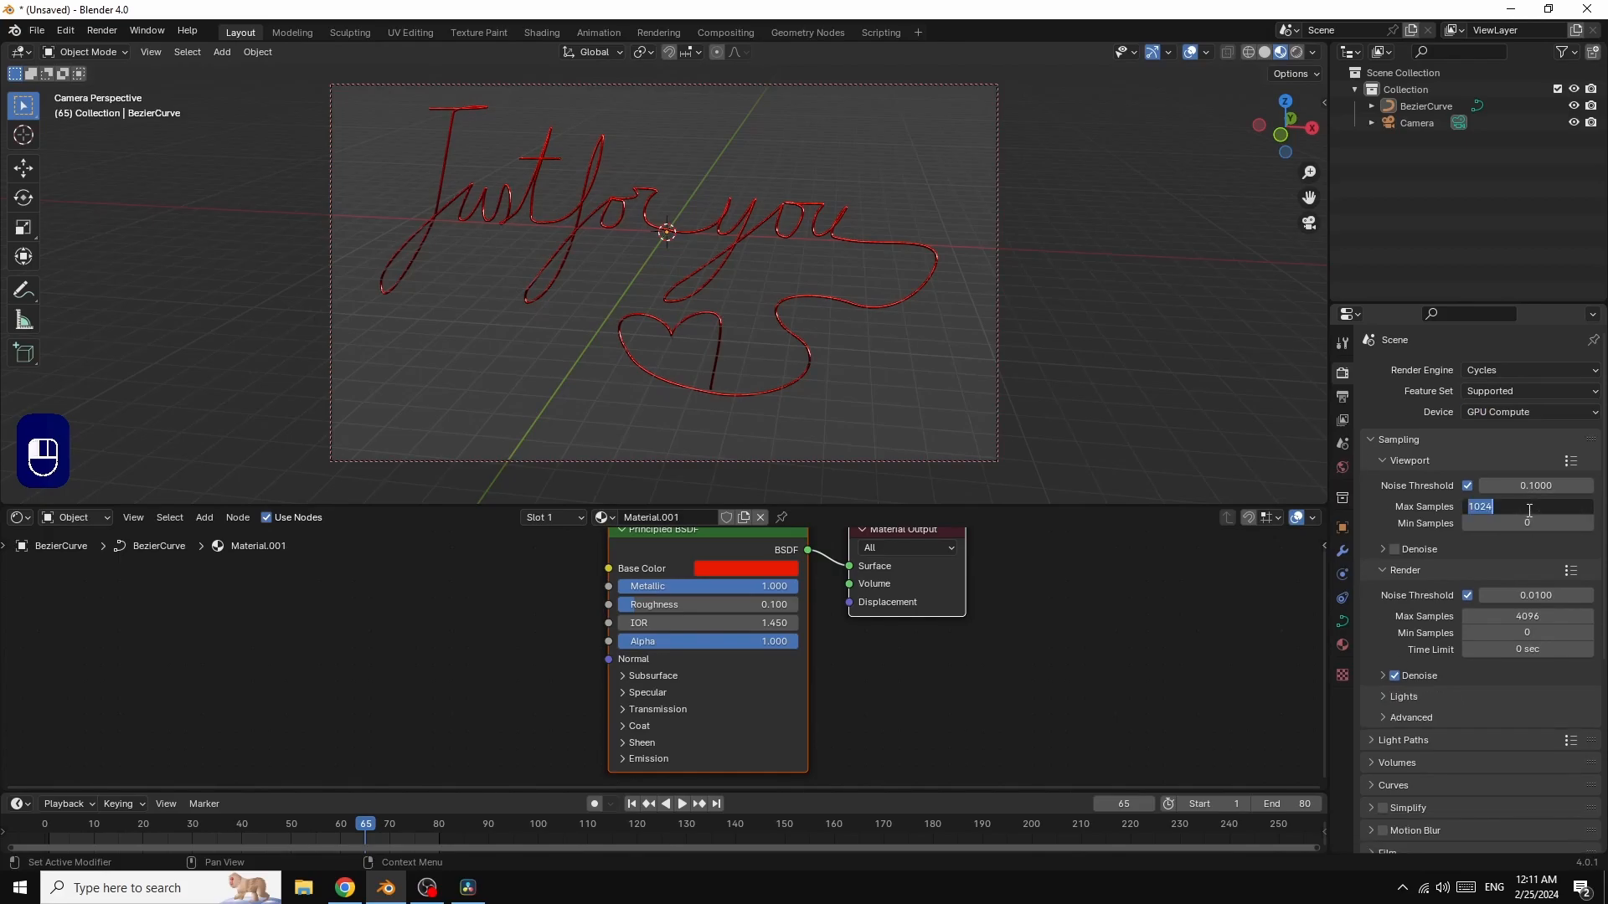
pyautogui.write('32')
pyautogui.press('Return')
pyautogui.click(1528, 616)
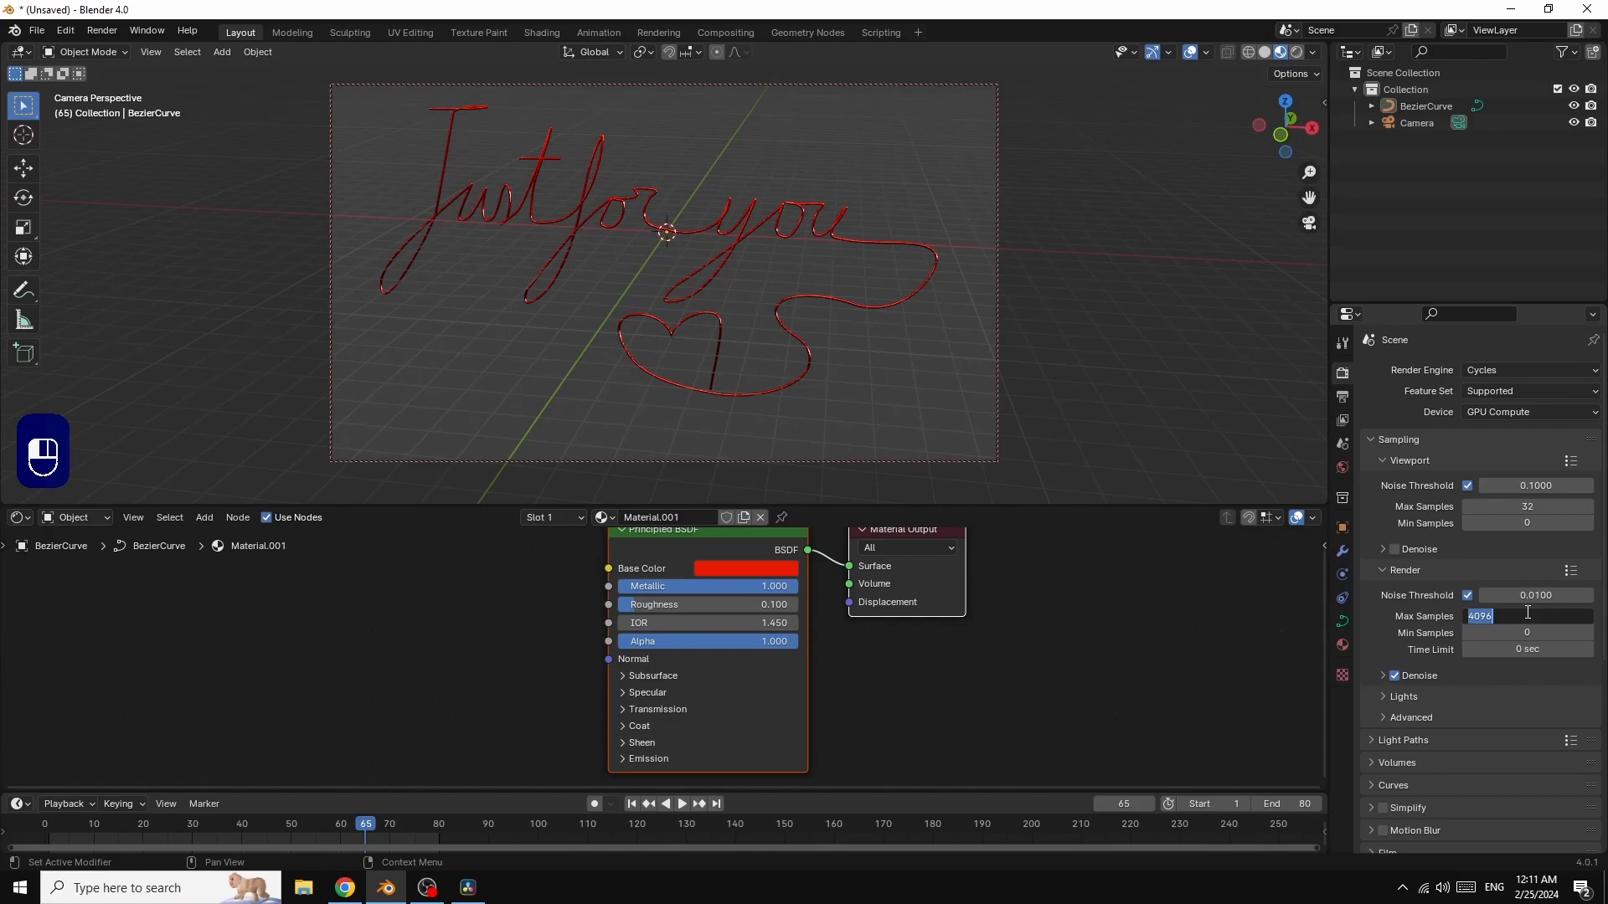
pyautogui.write('100')
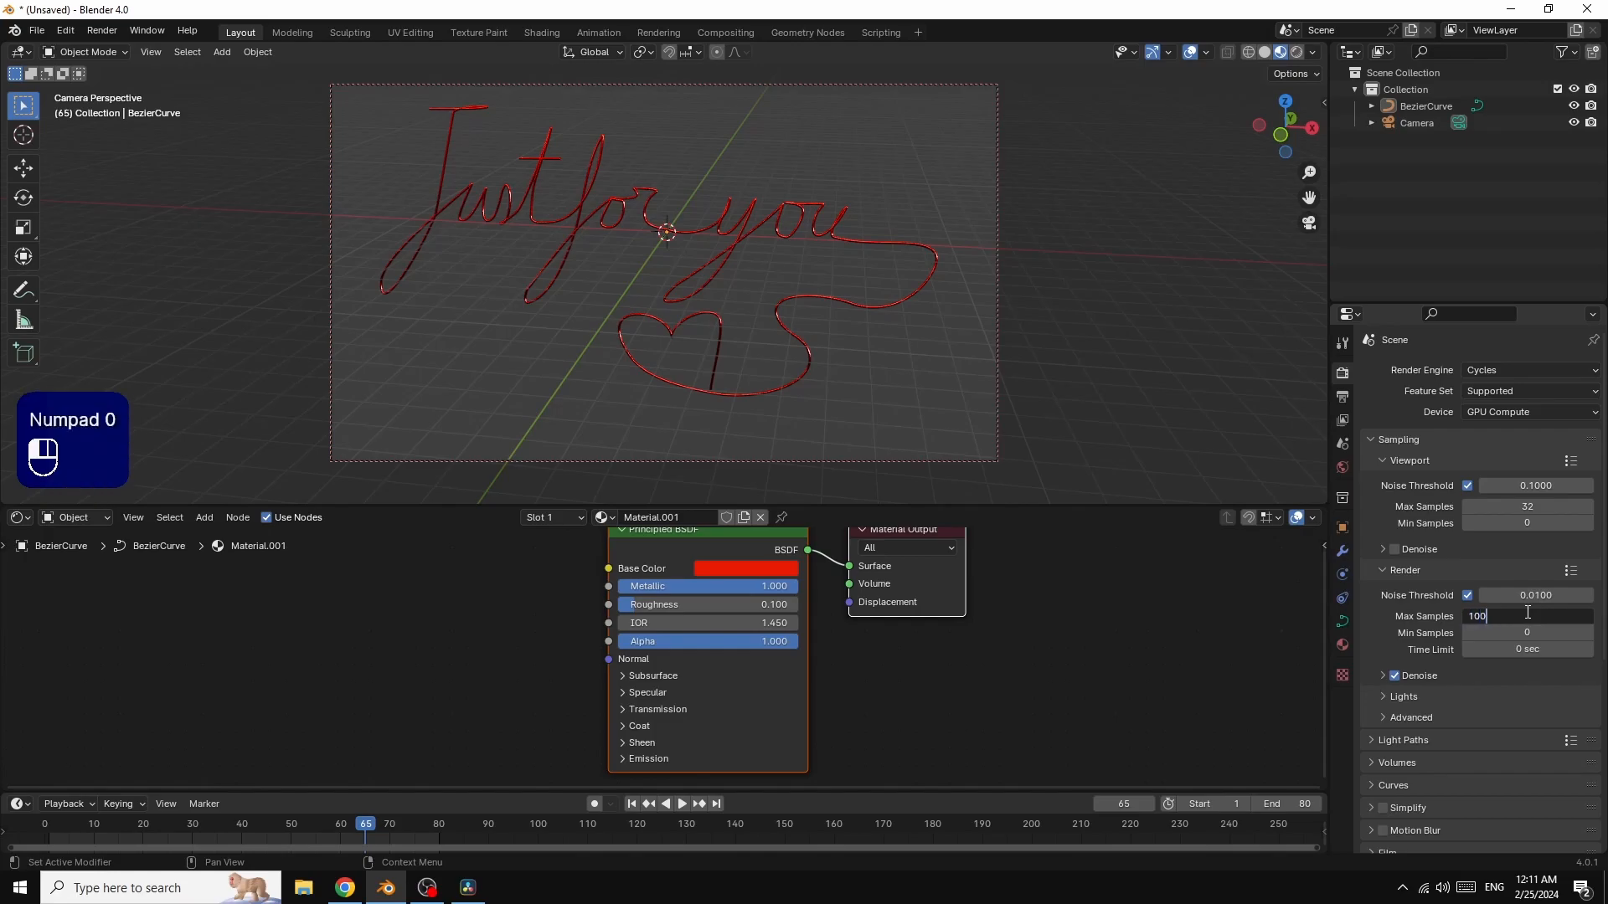
pyautogui.click(1551, 565)
# Step: Set the render noise threshold to 0.1
pyautogui.click(1530, 595)
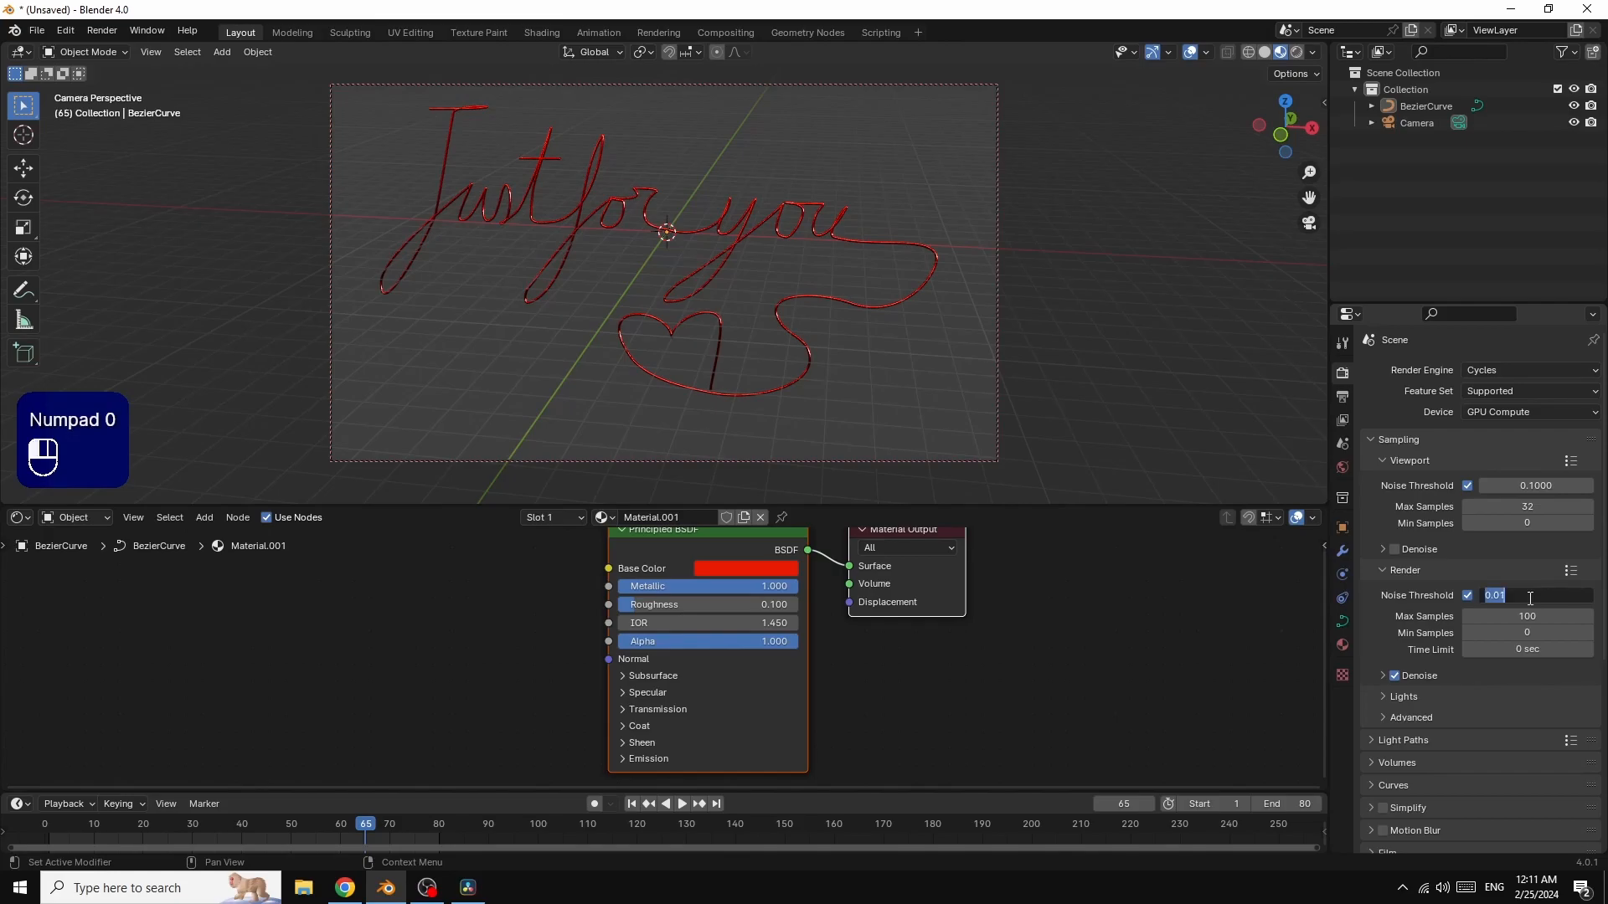
pyautogui.write('0')
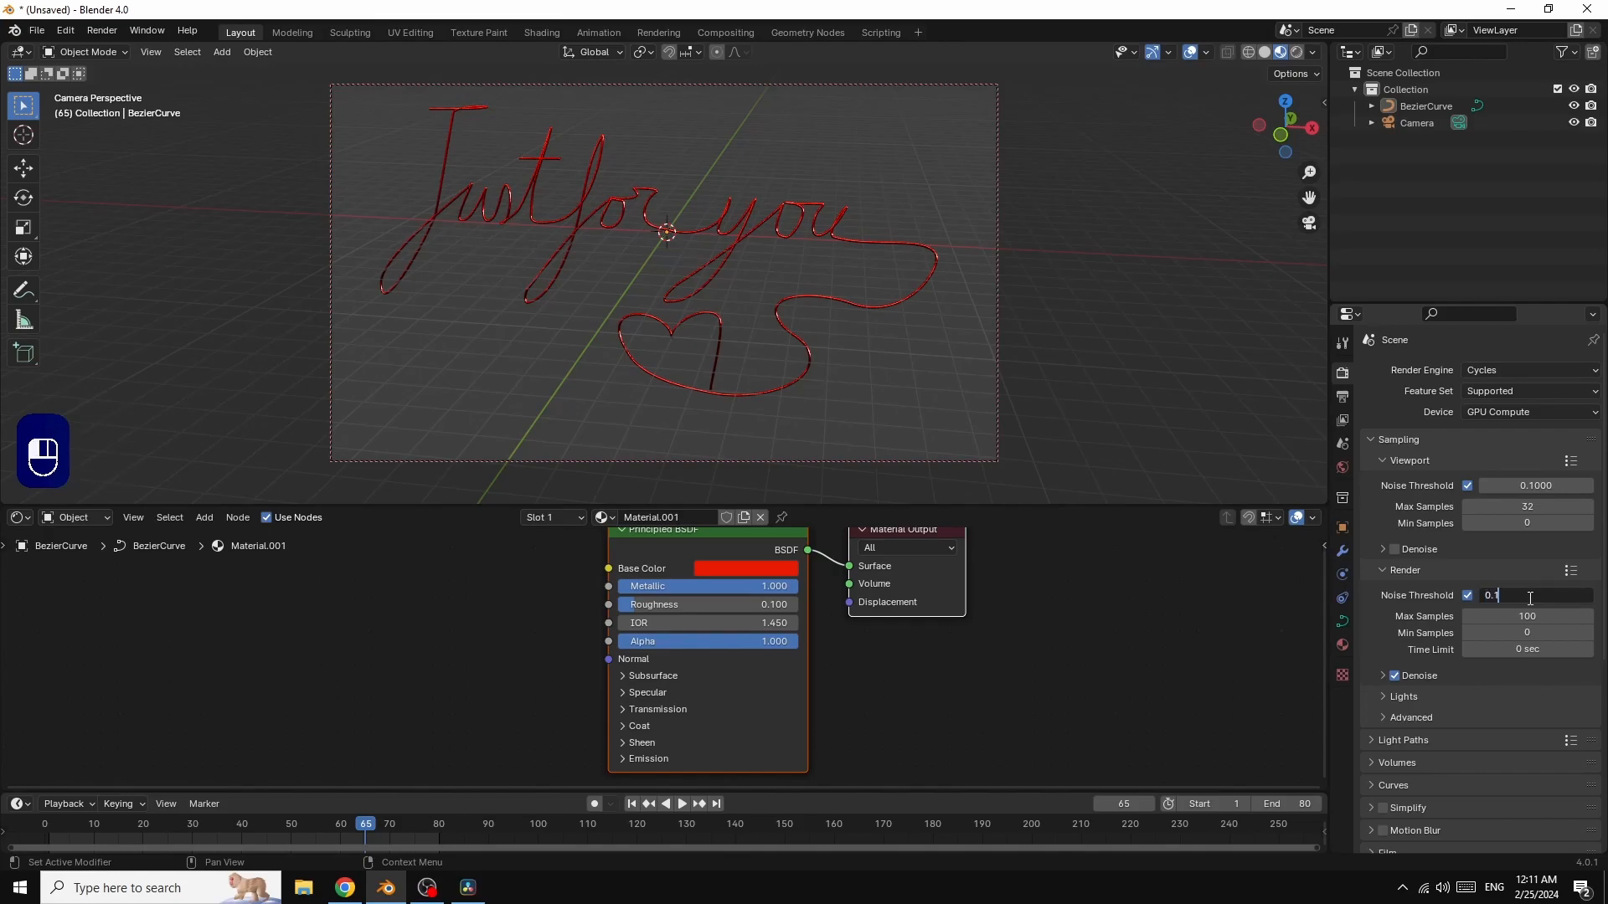
pyautogui.write('.1')
pyautogui.press('Return')
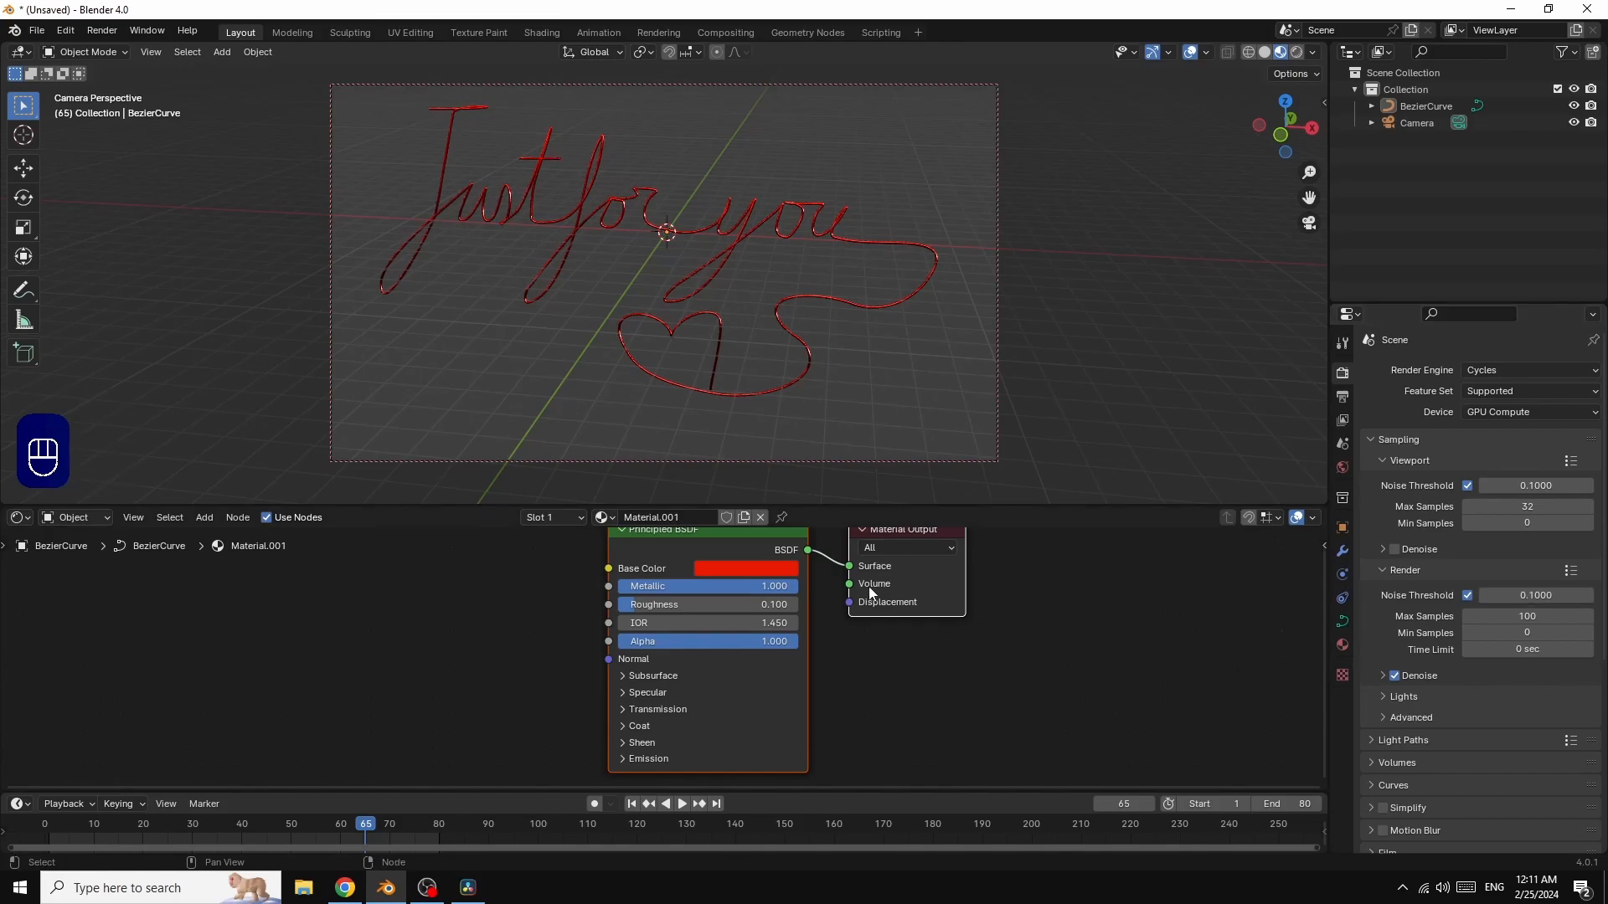
# Step: Show the viewport in Rendered shading and turn and shift the locked camera to frame the lettering from a different angle
pyautogui.moveTo(1285, 127)
pyautogui.mouseDown()
pyautogui.moveTo(1263, 156)
pyautogui.moveTo(1308, 92)
pyautogui.moveTo(1287, 127)
pyautogui.moveTo(1233, 136)
pyautogui.mouseUp()
pyautogui.click(1296, 53)
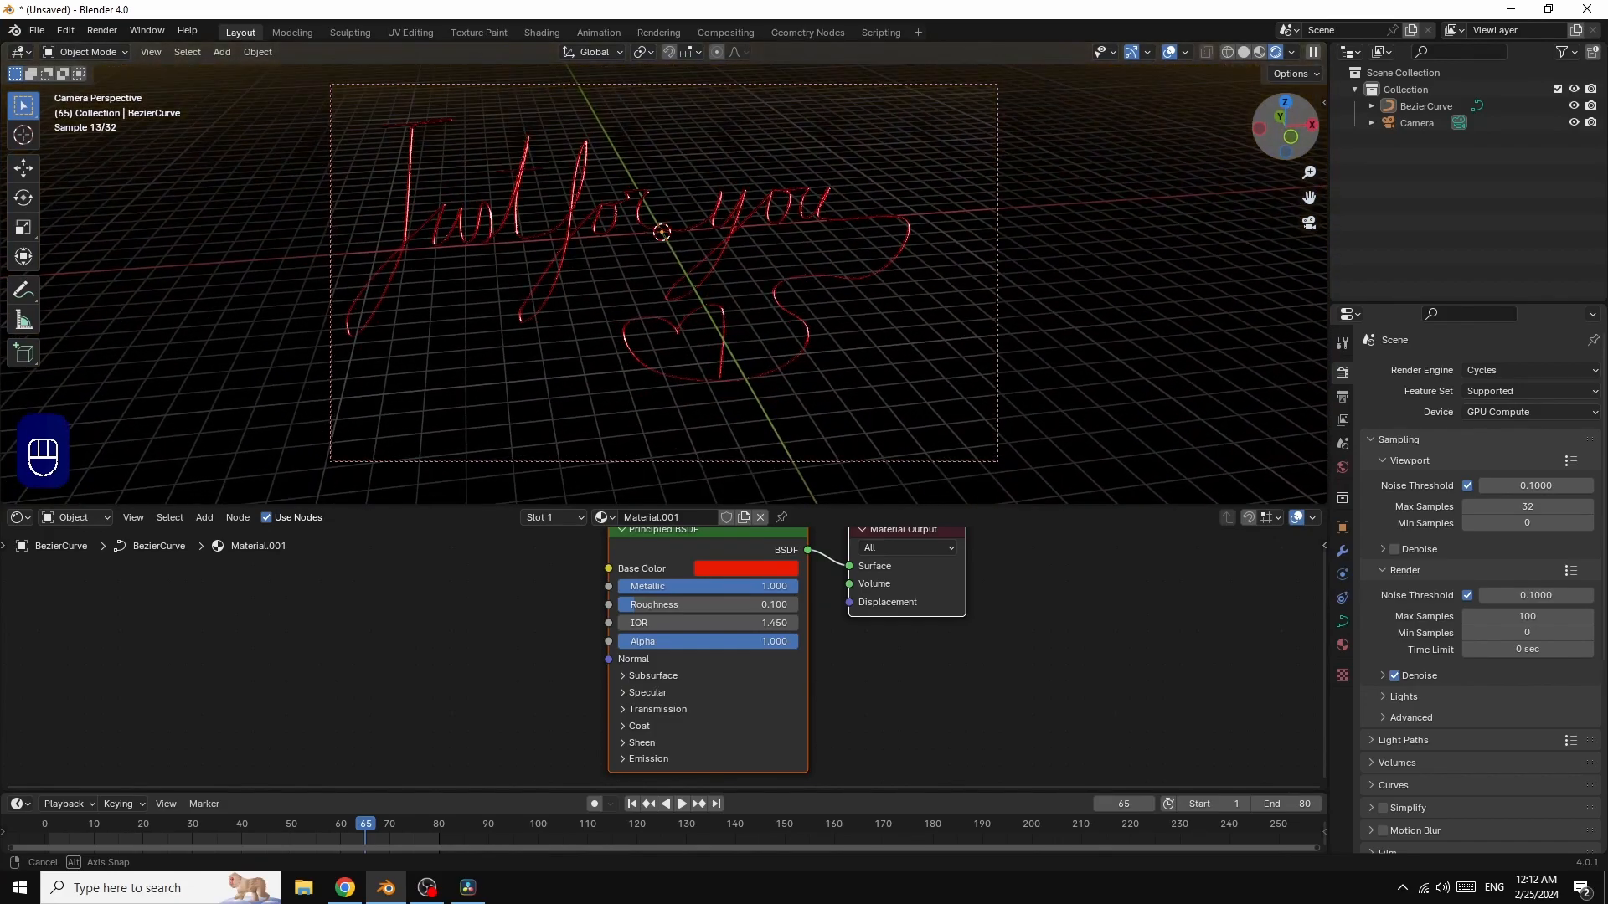
pyautogui.moveTo(1309, 198); pyautogui.dragTo(1351, 198)
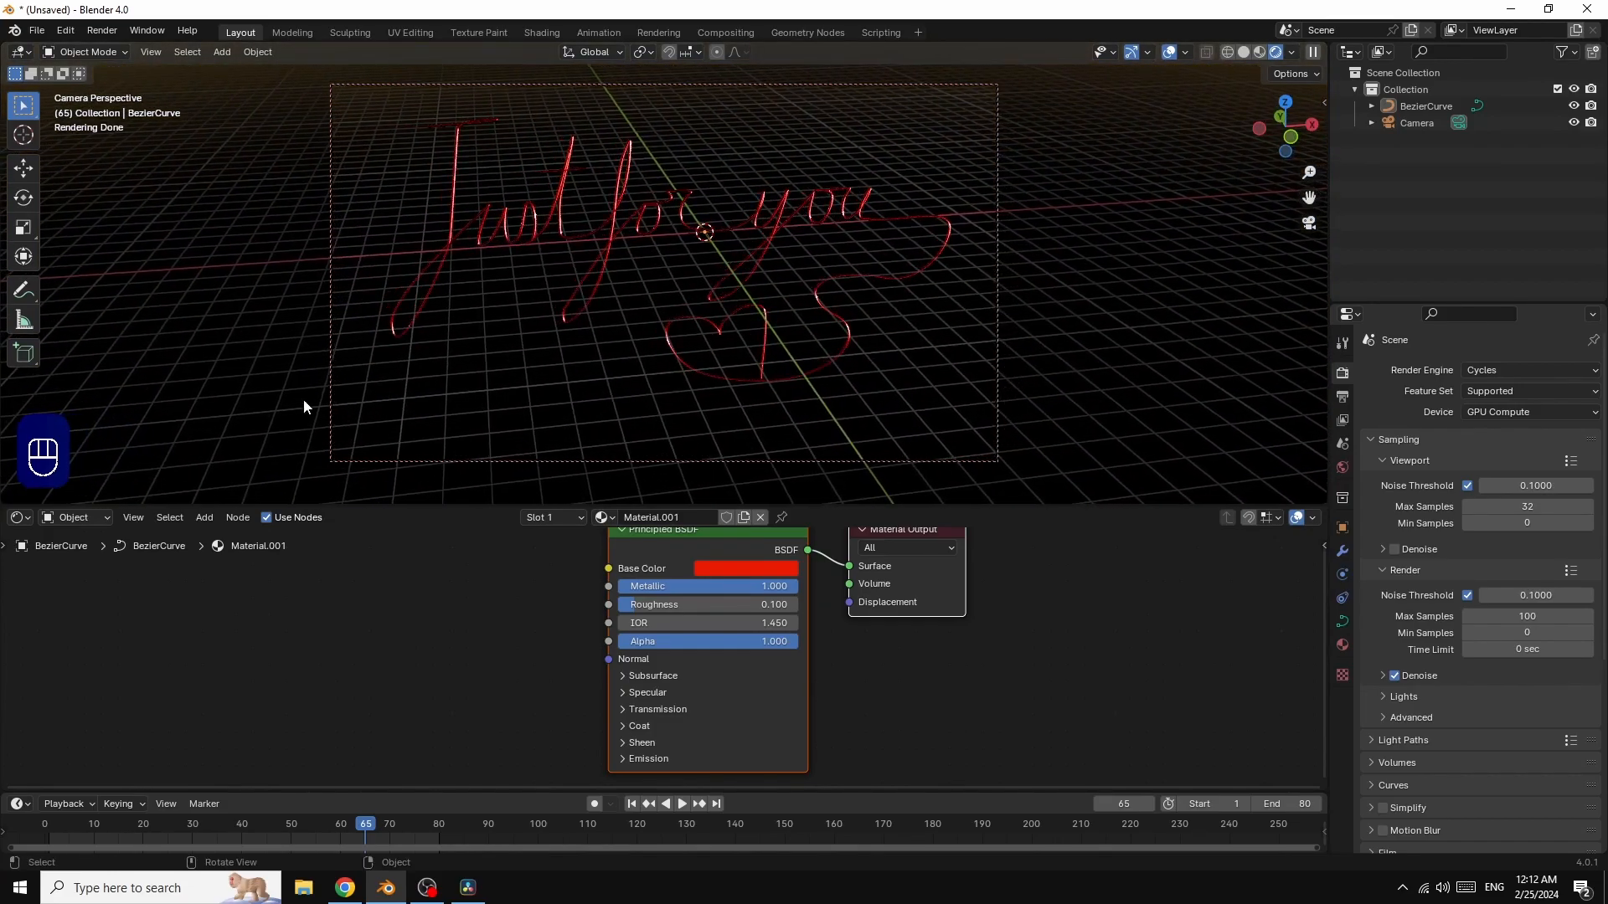
# Step: Add a mesh plane at the origin and scale it up about 30.5 times to form a large floor
pyautogui.click(222, 51)
pyautogui.moveTo(243, 72)
pyautogui.click(384, 72)
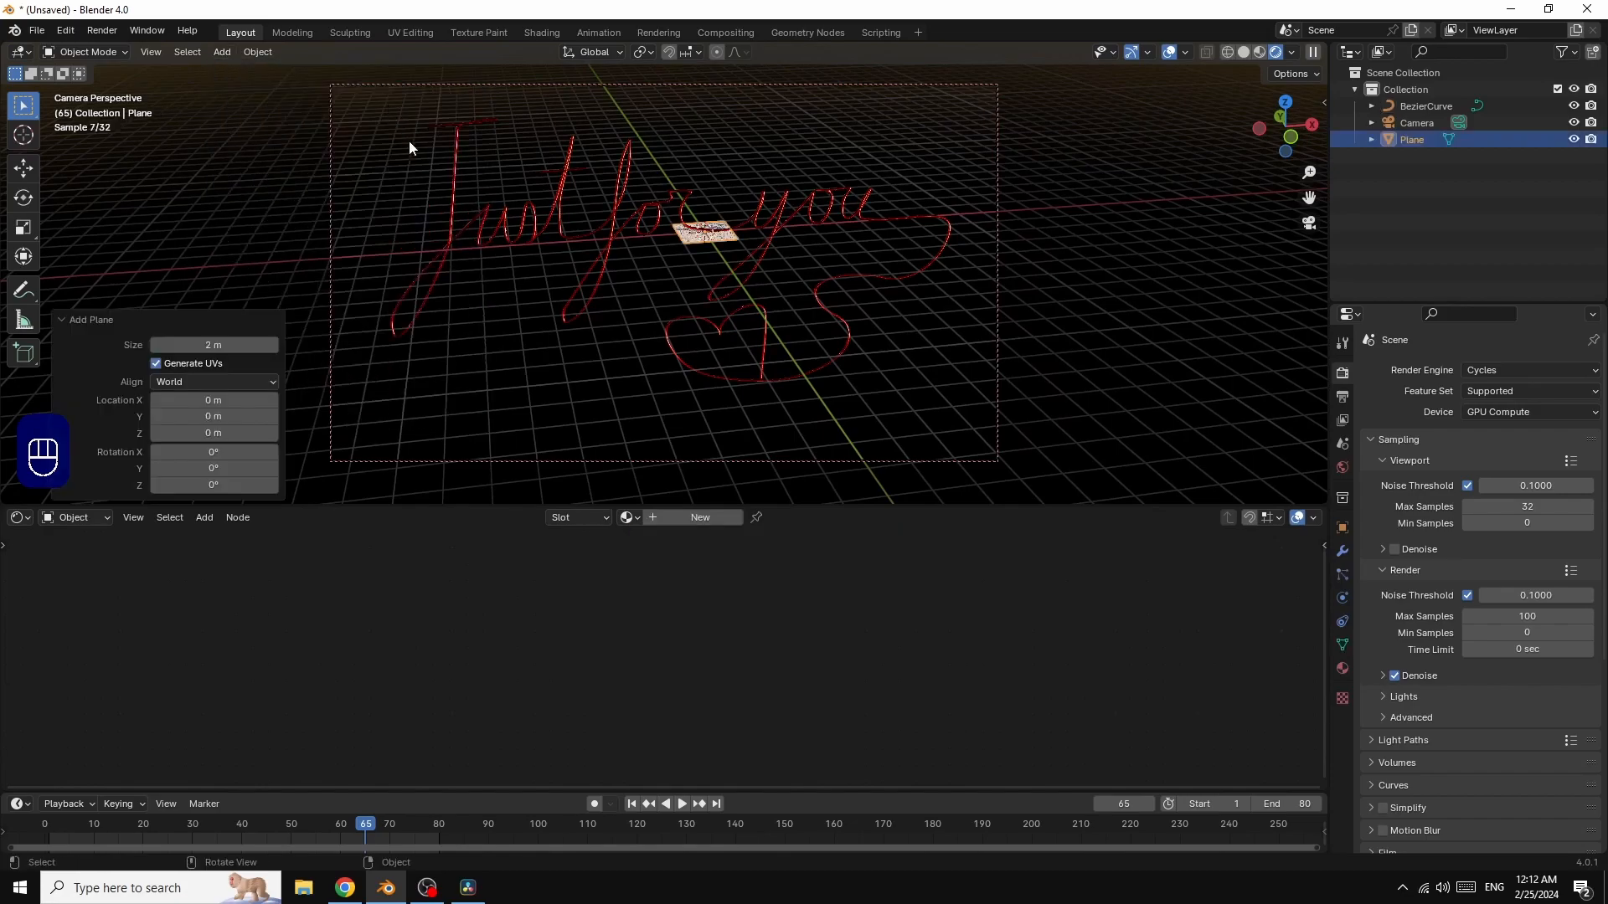
pyautogui.press('s')
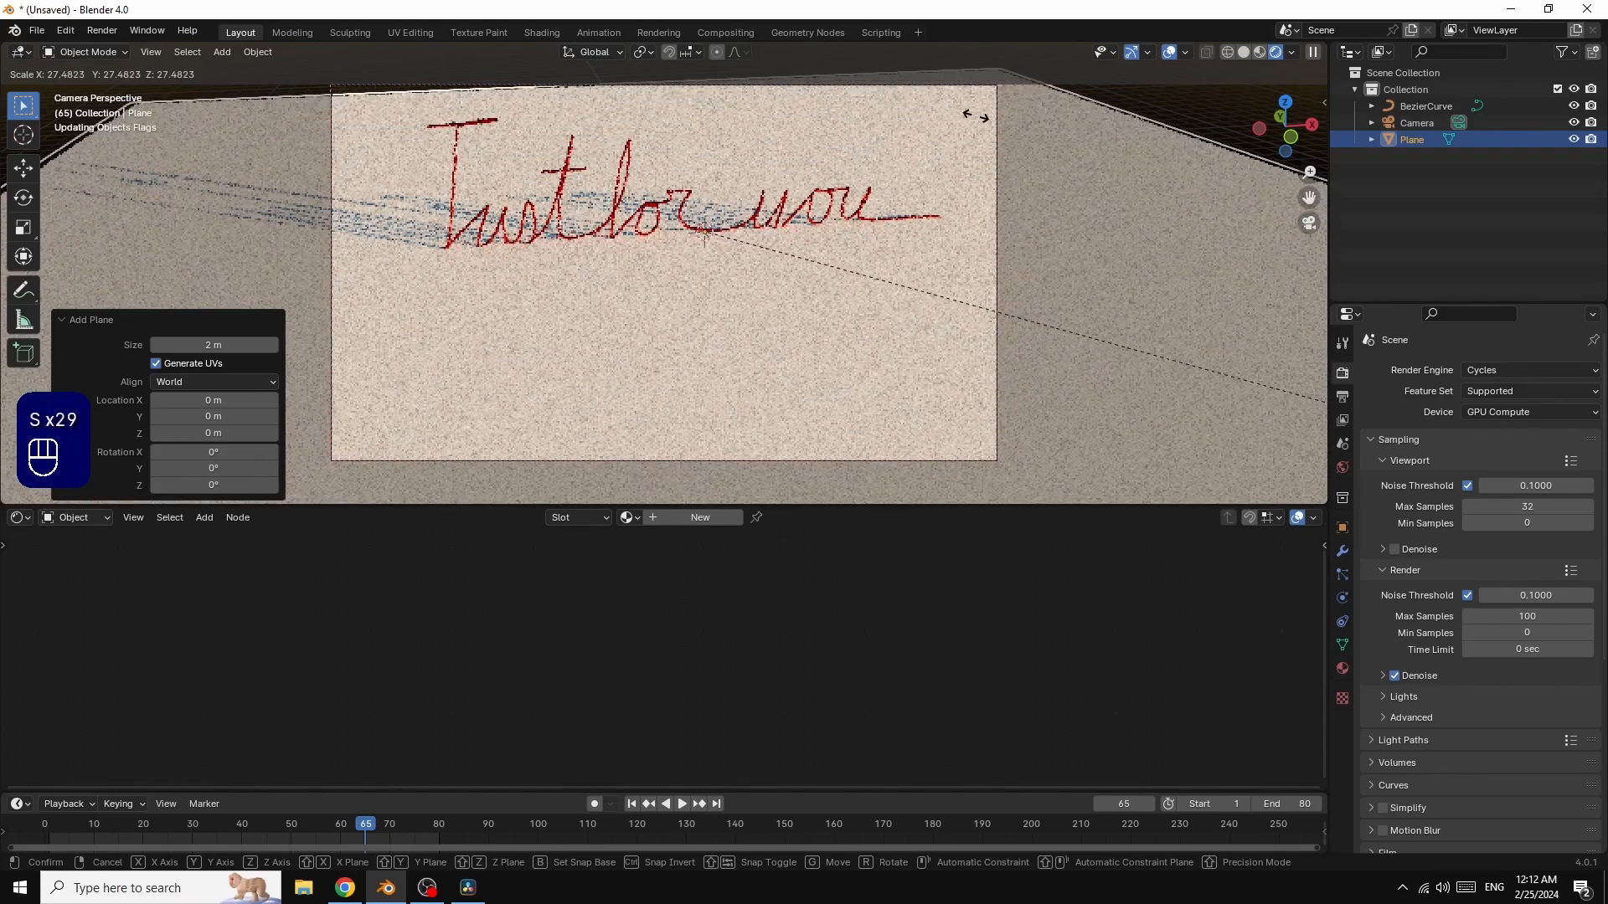
pyautogui.click(3, 86)
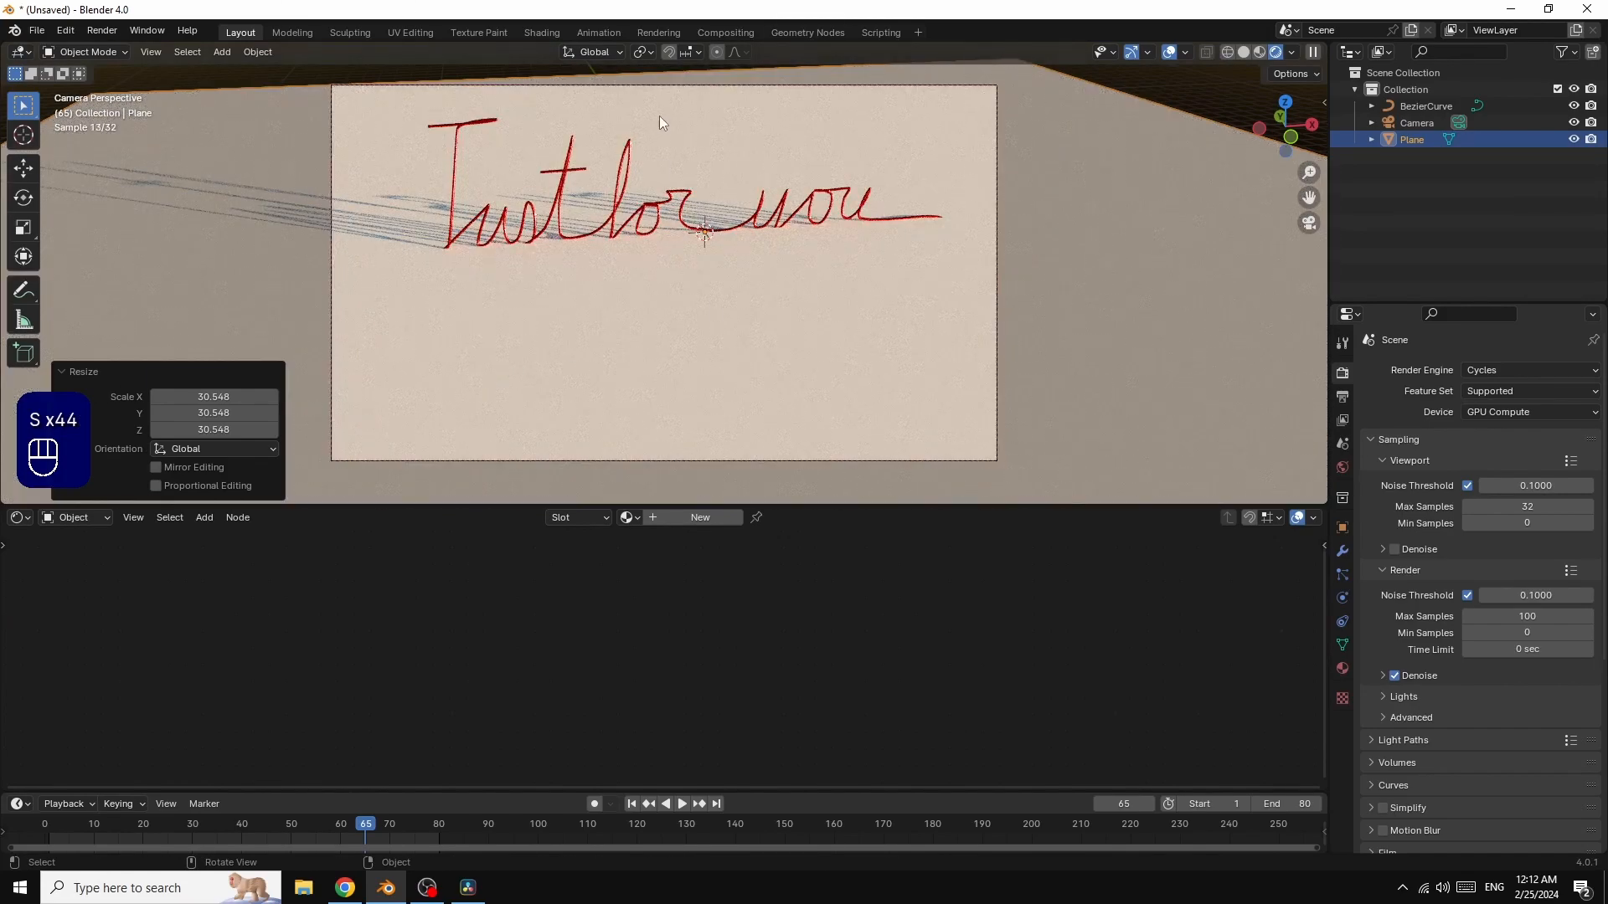
# Step: Lower the floor plane about 7.4 m along the Z axis beneath the lettering and angle the camera so the floor fills the frame
pyautogui.click(623, 209)
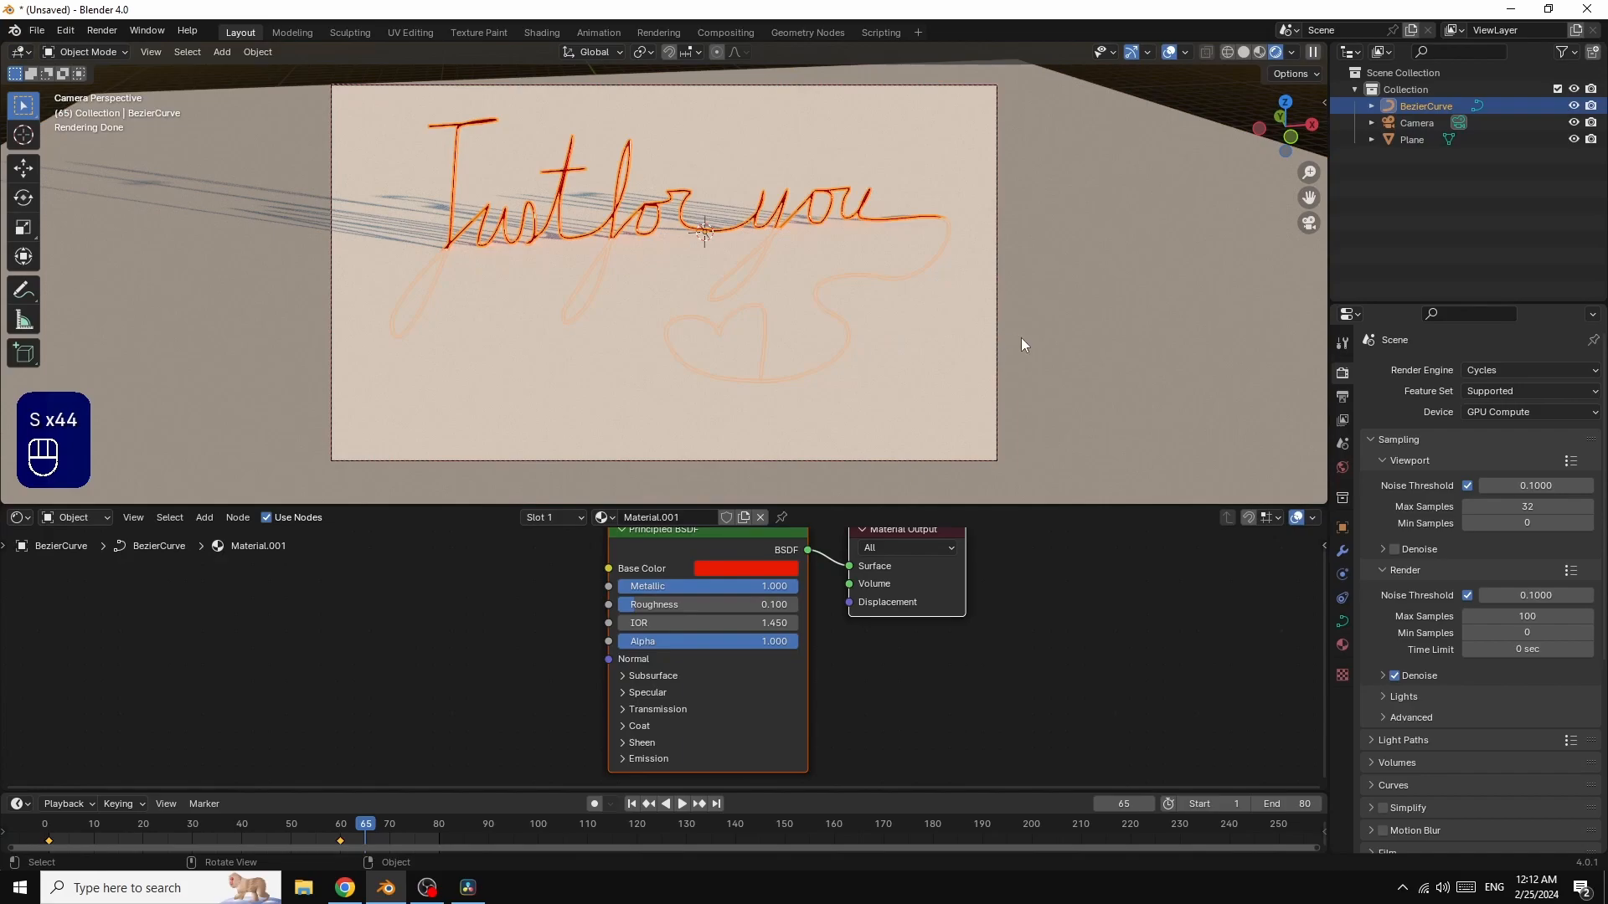
pyautogui.click(1051, 320)
pyautogui.press('g')
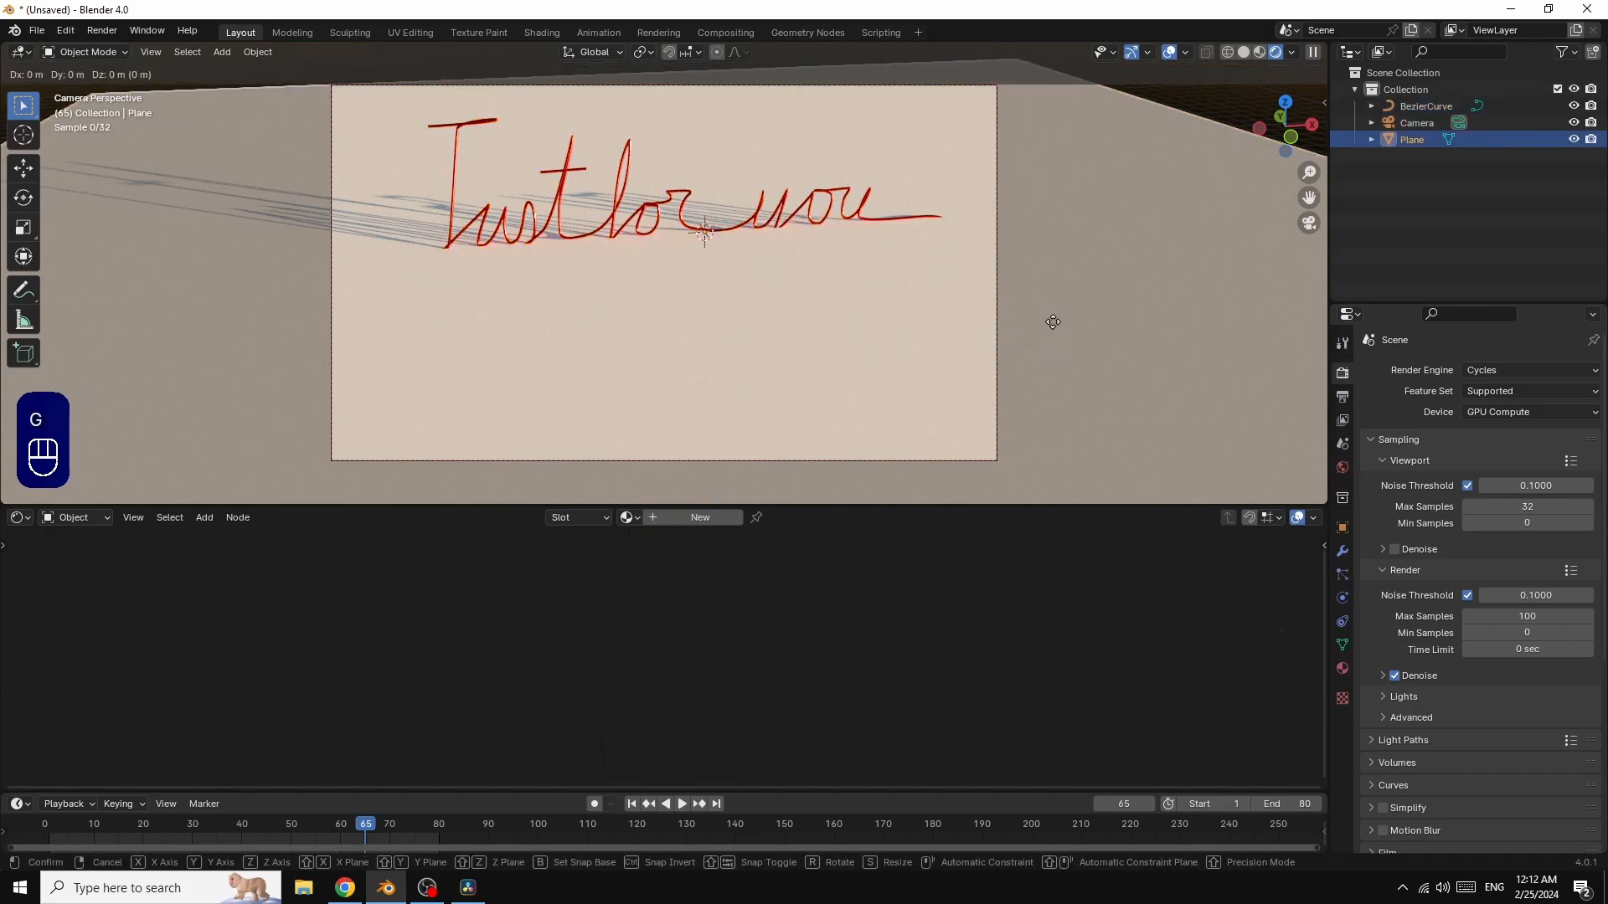
pyautogui.press('z')
pyautogui.press('z')
pyautogui.press('z')
pyautogui.press('z')
pyautogui.press('z')
pyautogui.press('z')
pyautogui.press('z')
pyautogui.press('z')
pyautogui.press('z')
pyautogui.press('z')
pyautogui.press('z')
pyautogui.press('z')
pyautogui.press('z')
pyautogui.press('z')
pyautogui.press('z')
pyautogui.press('z')
pyautogui.press('z')
pyautogui.press('z')
pyautogui.press('z')
pyautogui.press('z')
pyautogui.press('z')
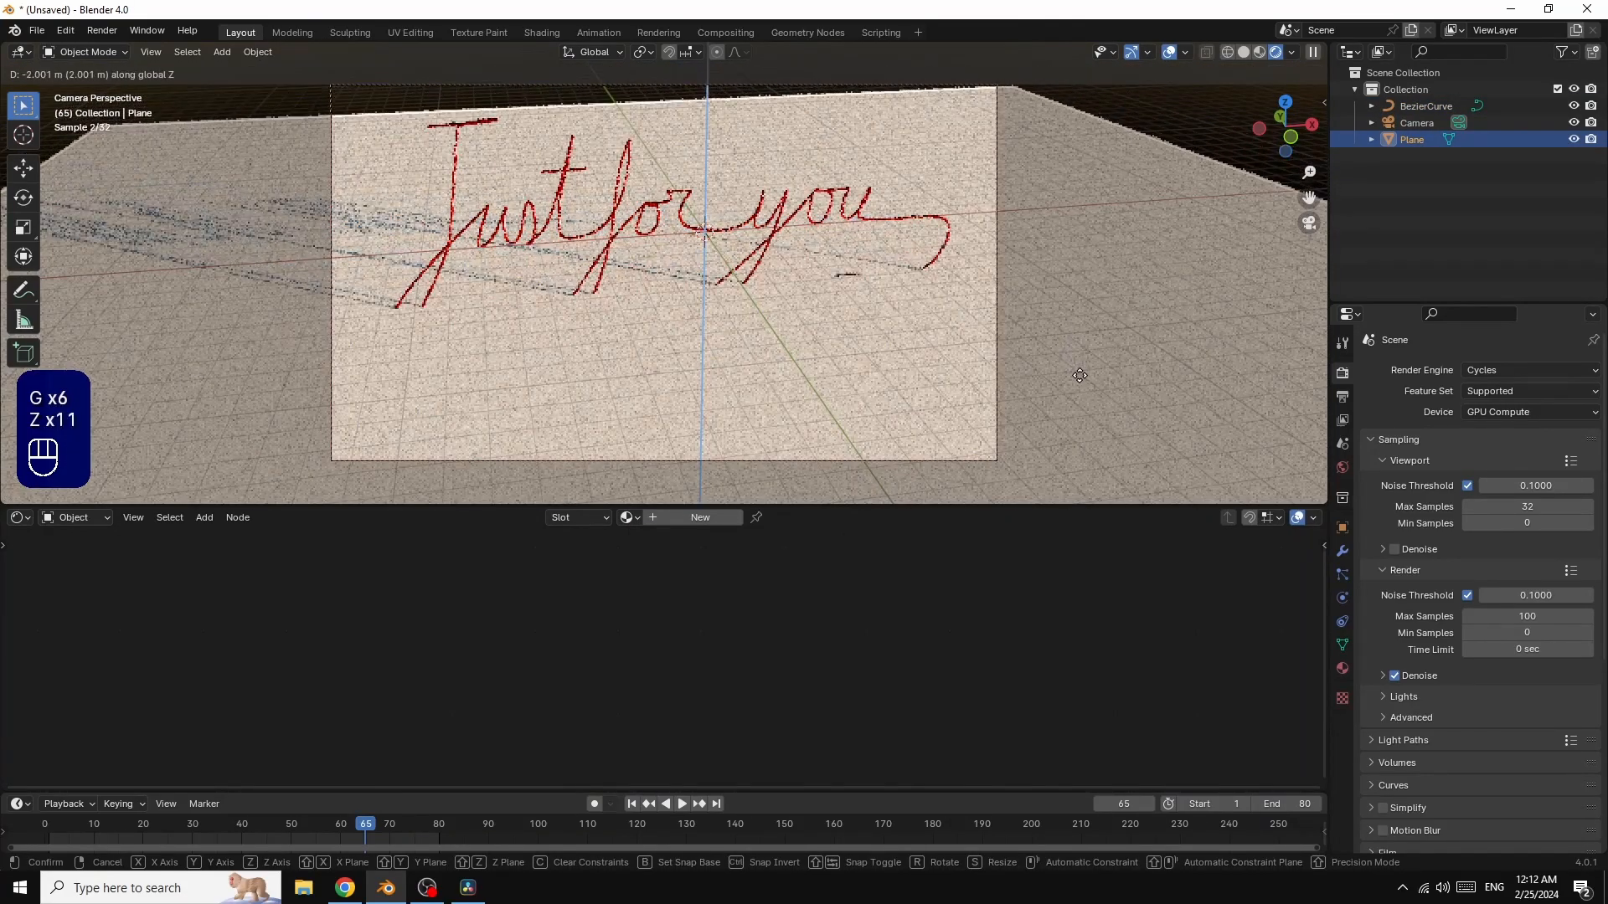
pyautogui.press('z')
pyautogui.press('z')
pyautogui.press('z')
pyautogui.press('z')
pyautogui.press('z')
pyautogui.press('z')
pyautogui.press('z')
pyautogui.press('z')
pyautogui.press('z')
pyautogui.press('z')
pyautogui.press('z')
pyautogui.press('z')
pyautogui.press('z')
pyautogui.press('z')
pyautogui.press('z')
pyautogui.press('z')
pyautogui.press('z')
pyautogui.press('z')
pyautogui.press('z')
pyautogui.press('z')
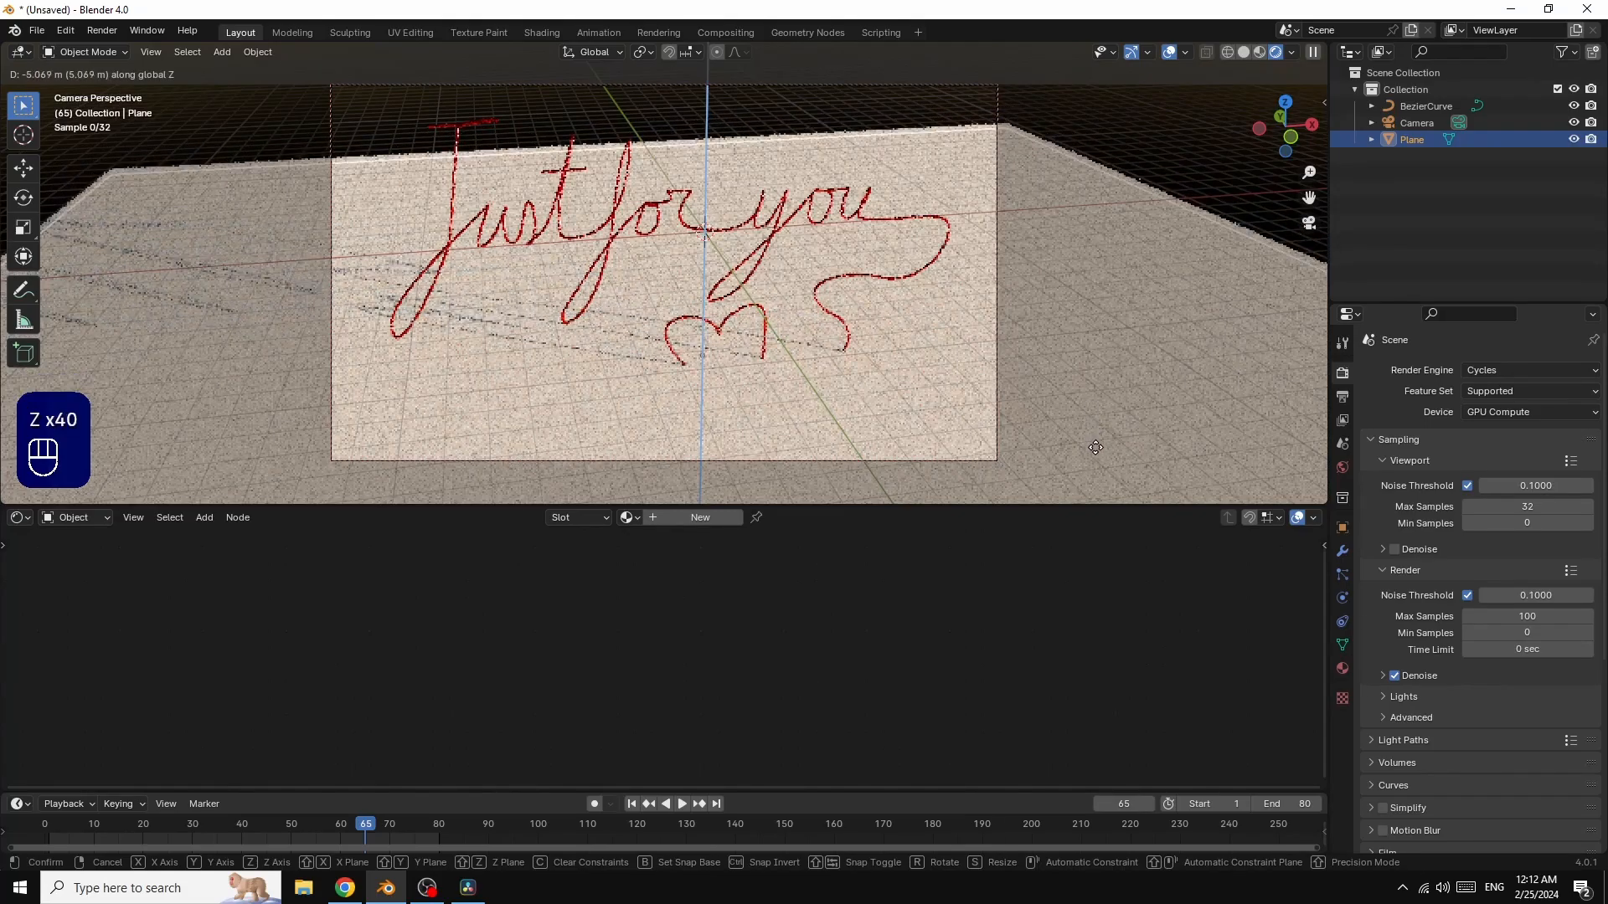
pyautogui.press('z')
pyautogui.press('z')
pyautogui.press('z')
pyautogui.press('z')
pyautogui.press('z')
pyautogui.press('z')
pyautogui.press('z')
pyautogui.press('z')
pyautogui.press('z')
pyautogui.press('z')
pyautogui.press('z')
pyautogui.press('z')
pyautogui.press('z')
pyautogui.press('z')
pyautogui.press('z')
pyautogui.press('z')
pyautogui.press('z')
pyautogui.press('z')
pyautogui.press('z')
pyautogui.press('z')
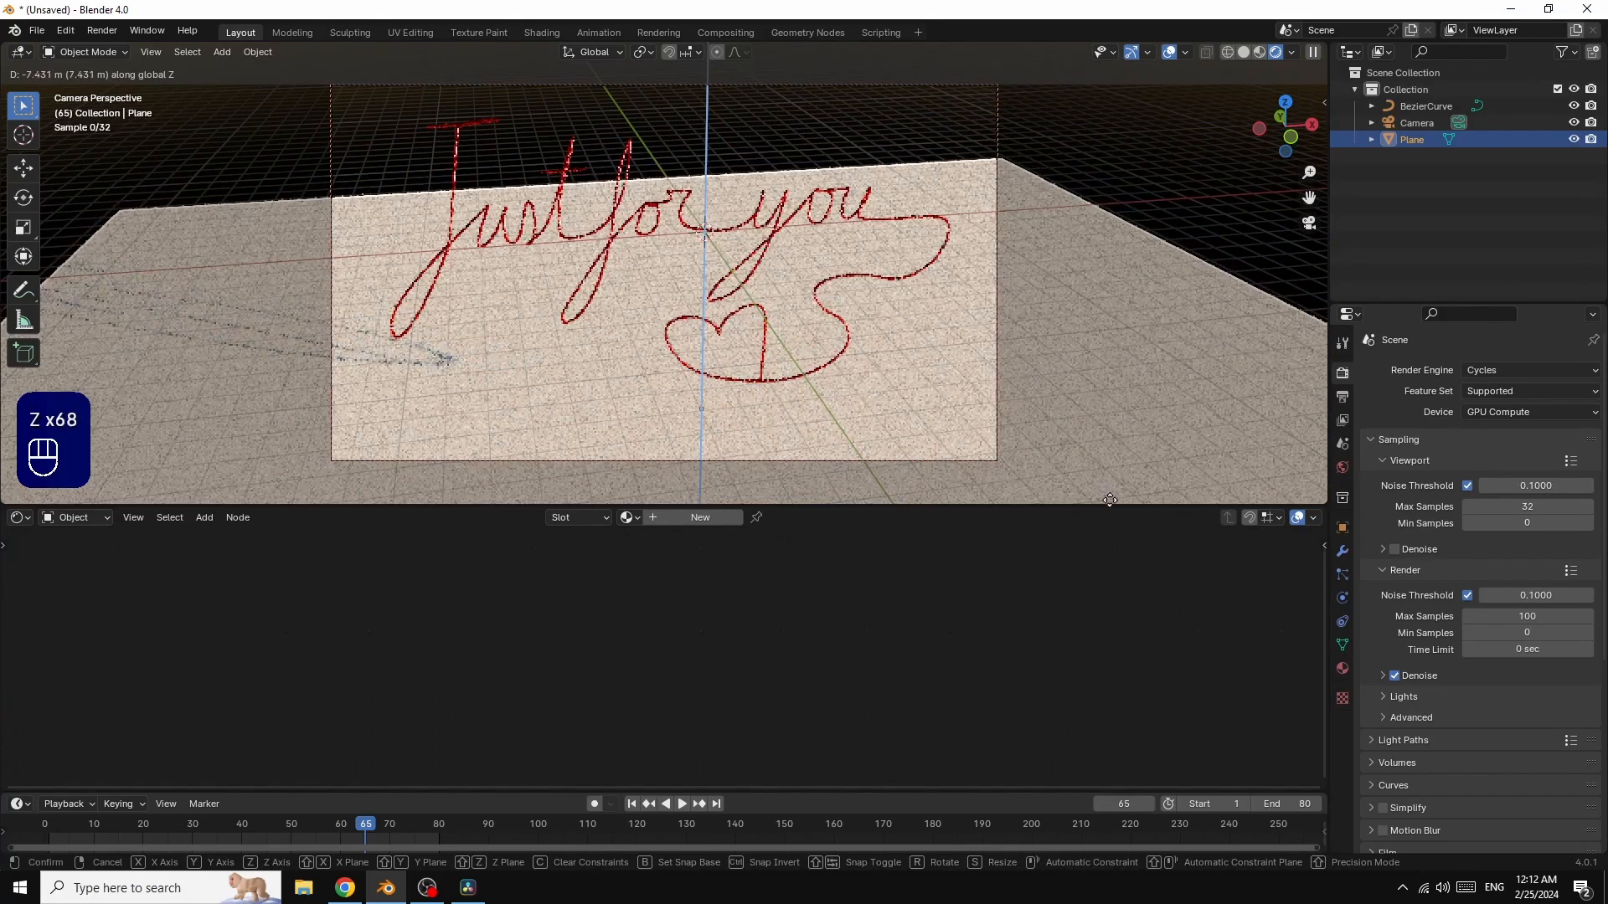
pyautogui.click(1107, 495)
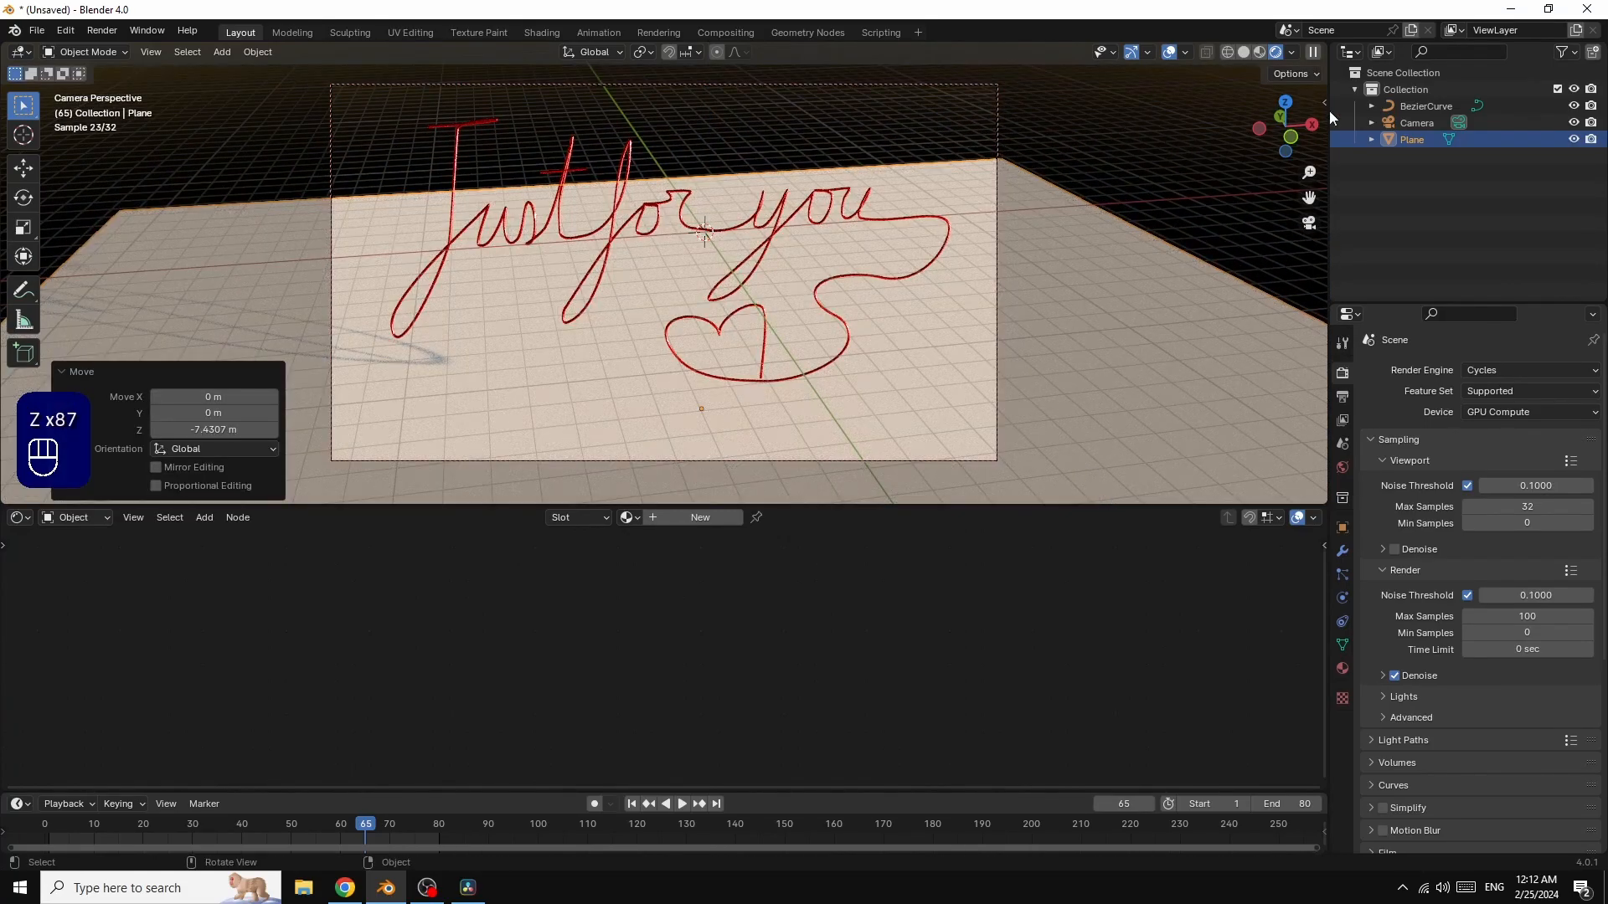
pyautogui.moveTo(1300, 128); pyautogui.dragTo(1274, 239)
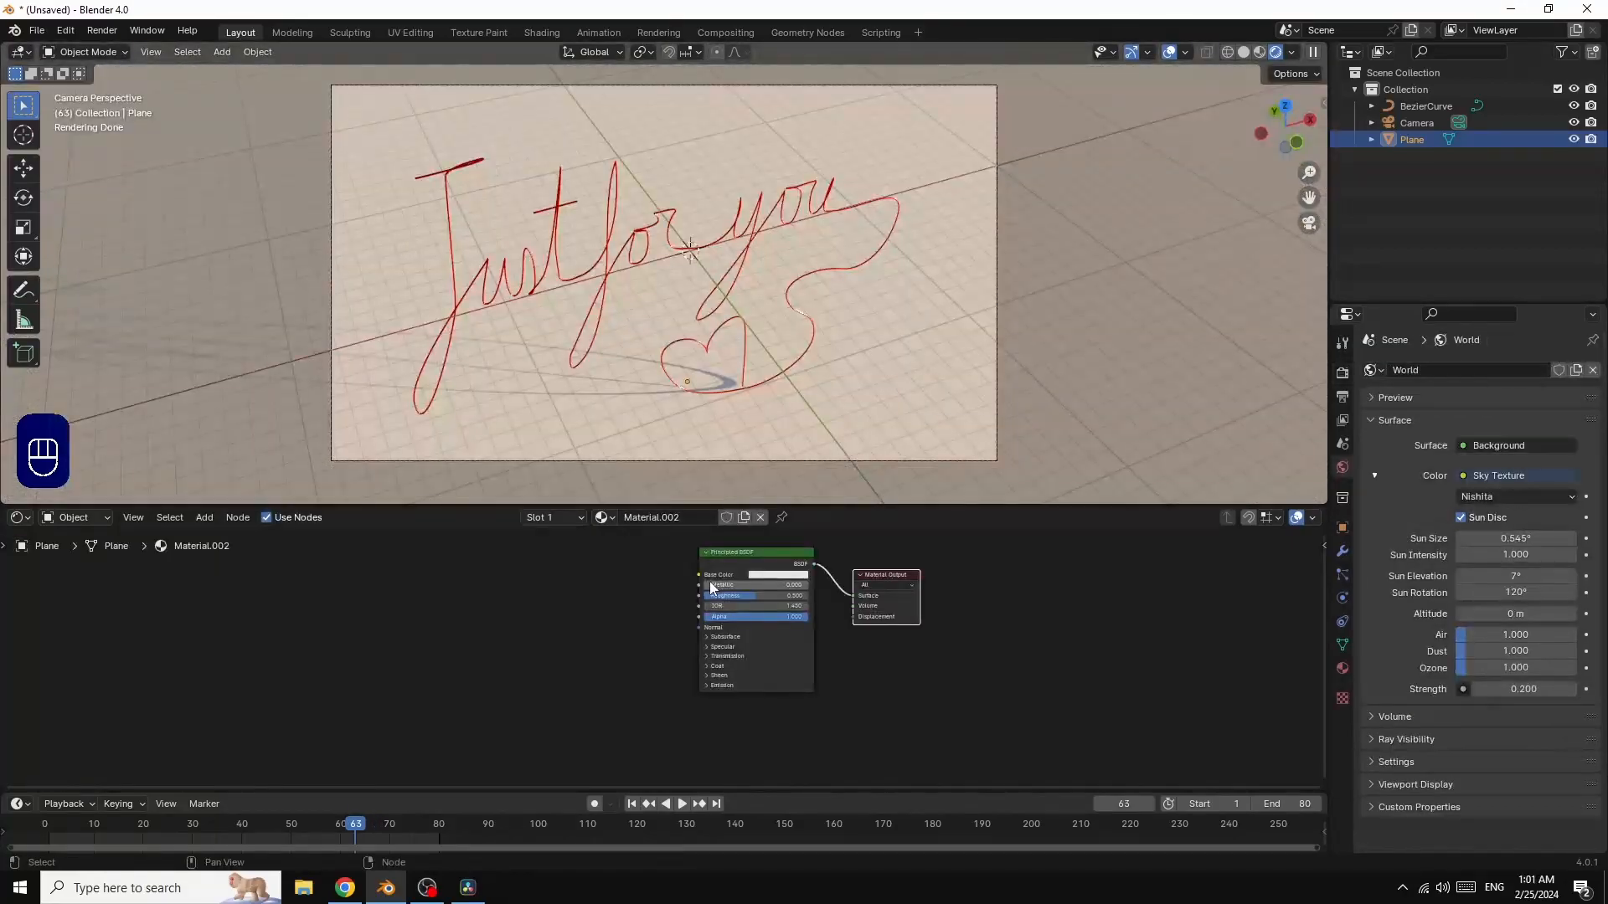
# Step: Set the floor plane material's metallic value to 1 and brighten its base color to near white, about 0.975
pyautogui.moveTo(710, 589); pyautogui.dragTo(779, 589)
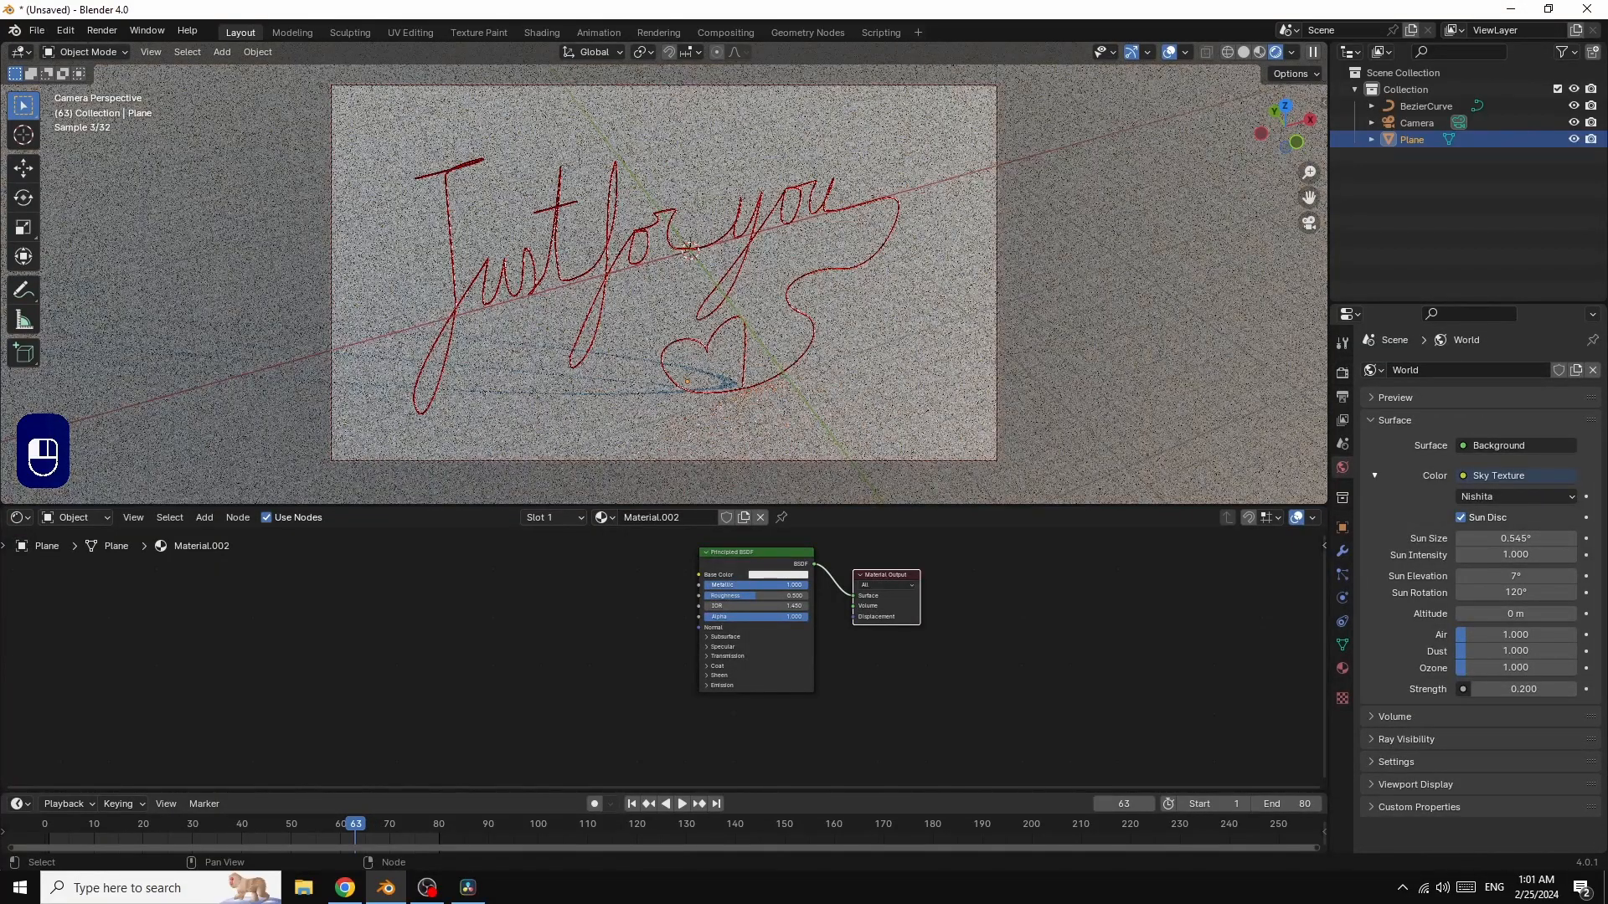
pyautogui.click(777, 577)
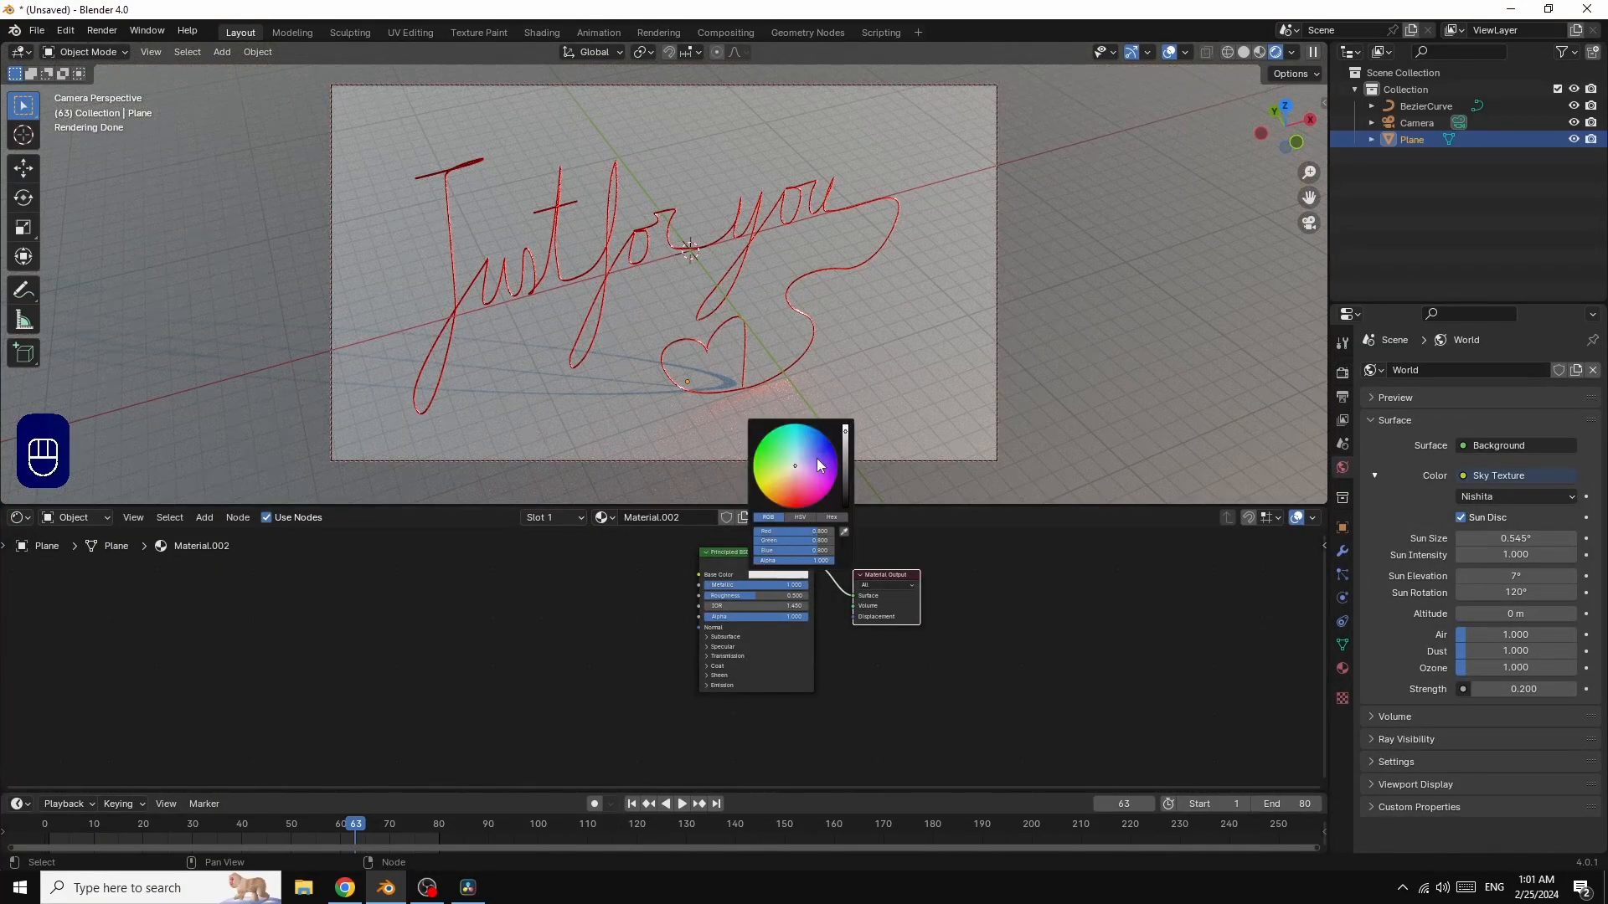
pyautogui.click(846, 437)
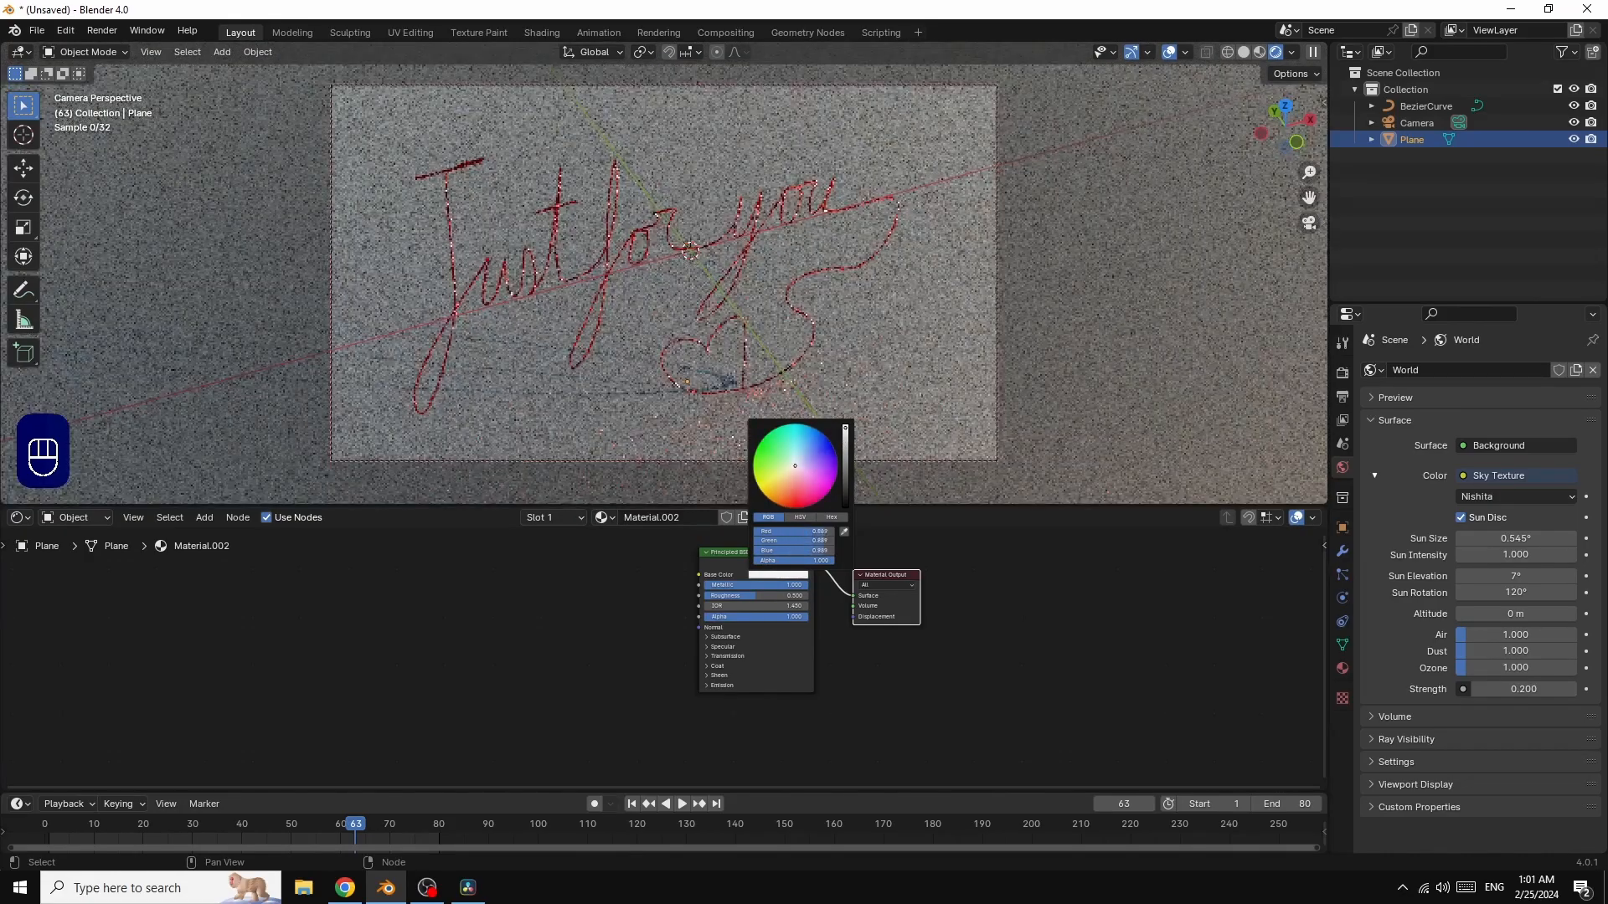
pyautogui.click(845, 427)
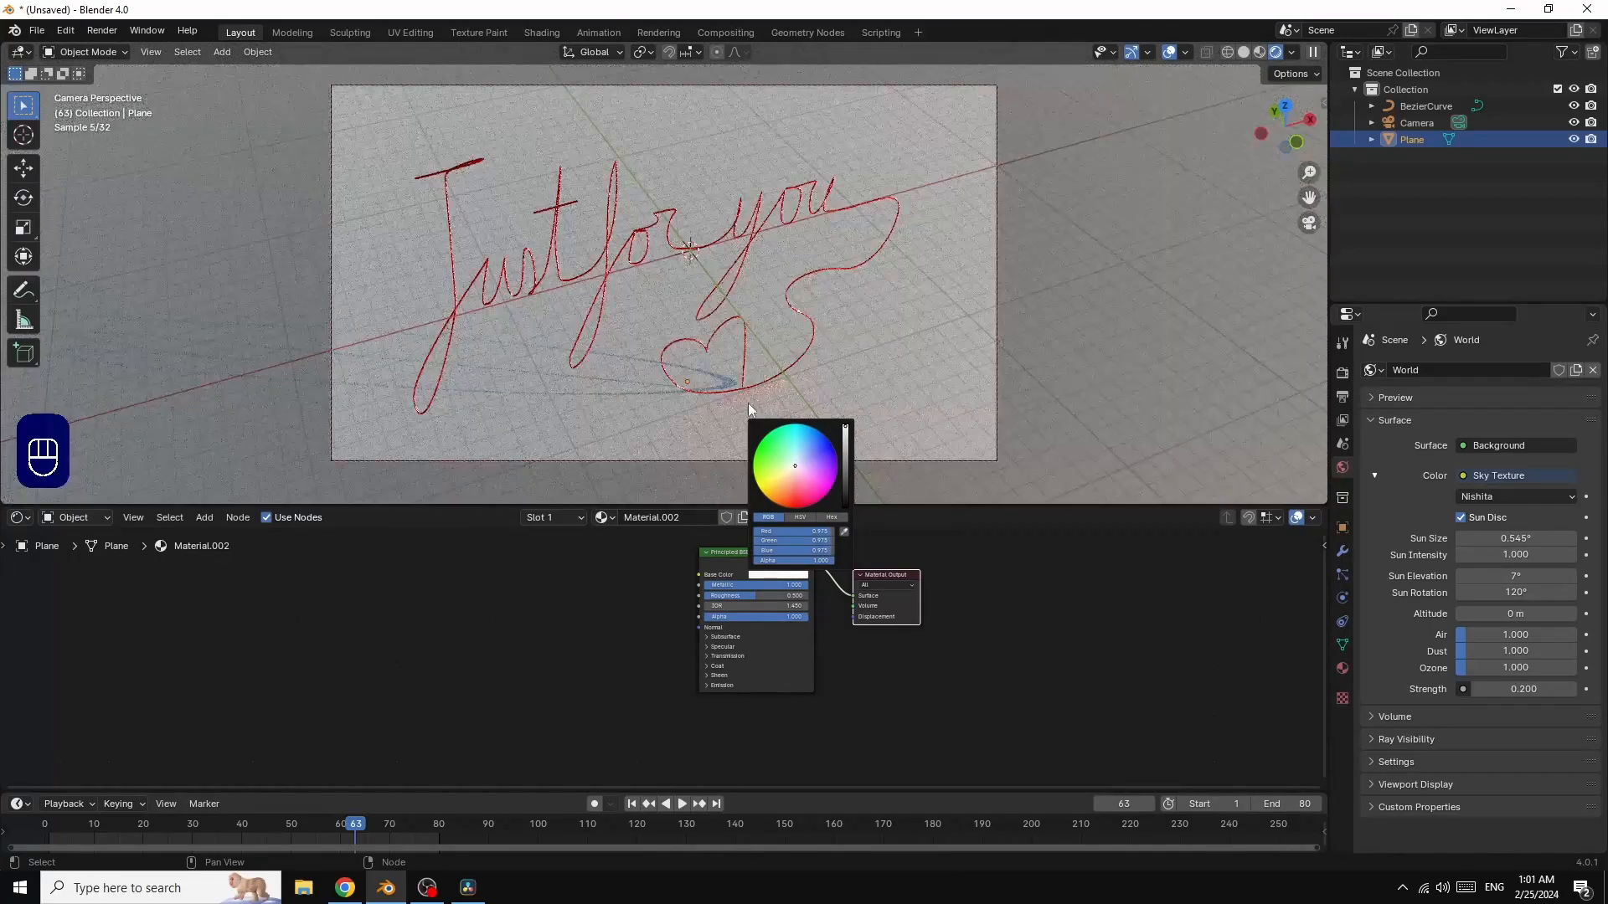
# Step: Thicken the lettering curve to a bevel depth of 0.1 m and shift the camera to center the text in the frame
pyautogui.click(611, 268)
pyautogui.click(1343, 622)
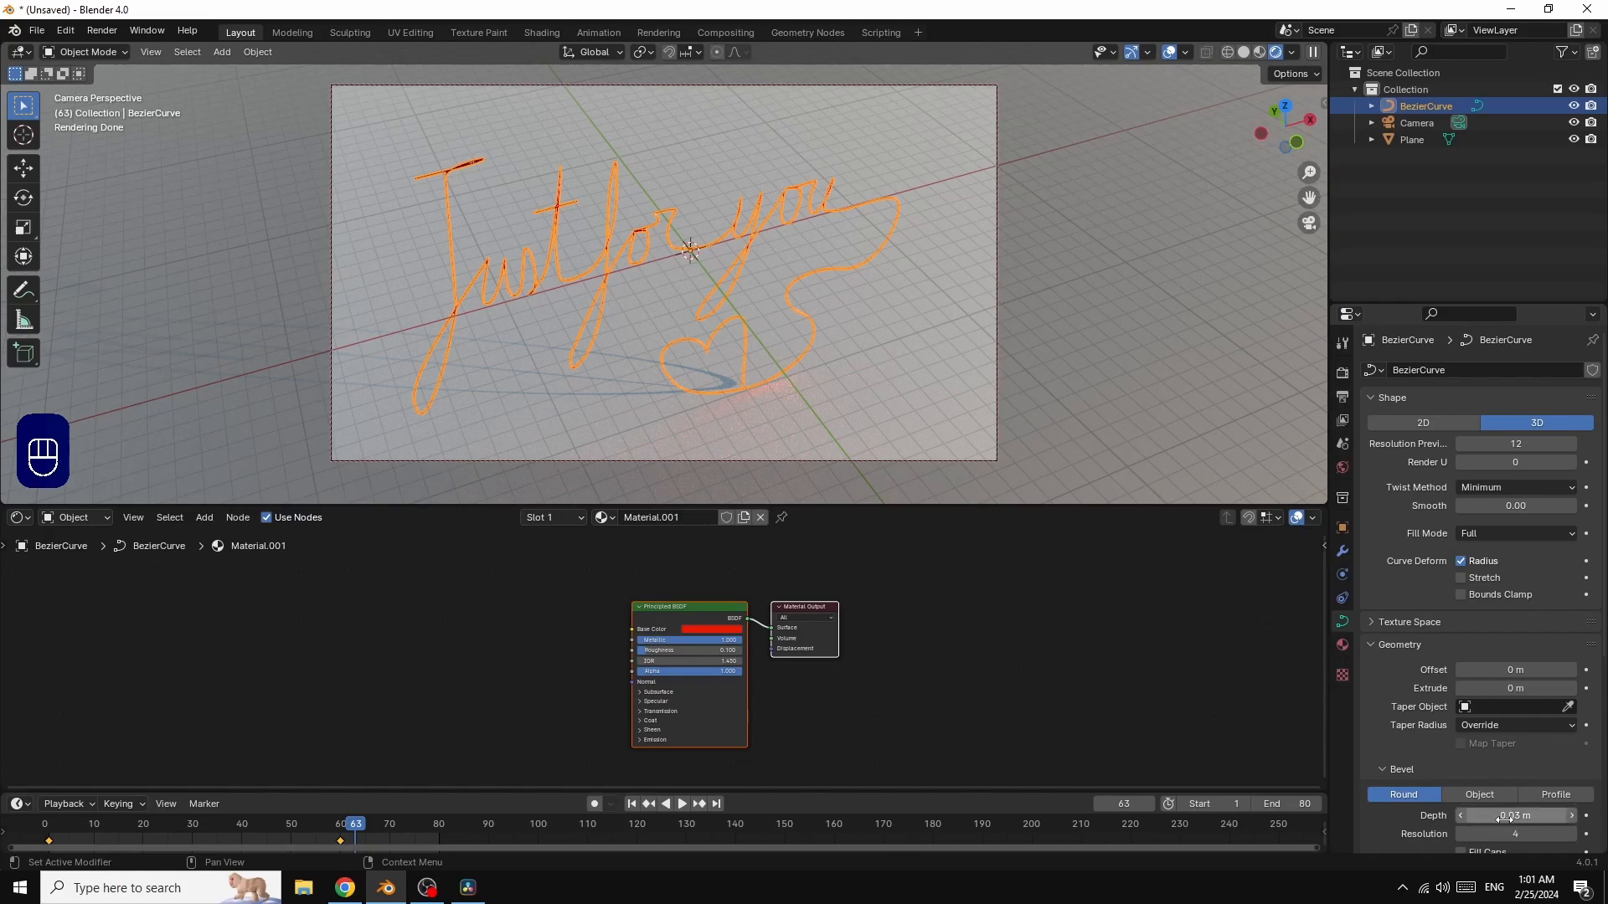
pyautogui.moveTo(1507, 816); pyautogui.dragTo(1539, 817)
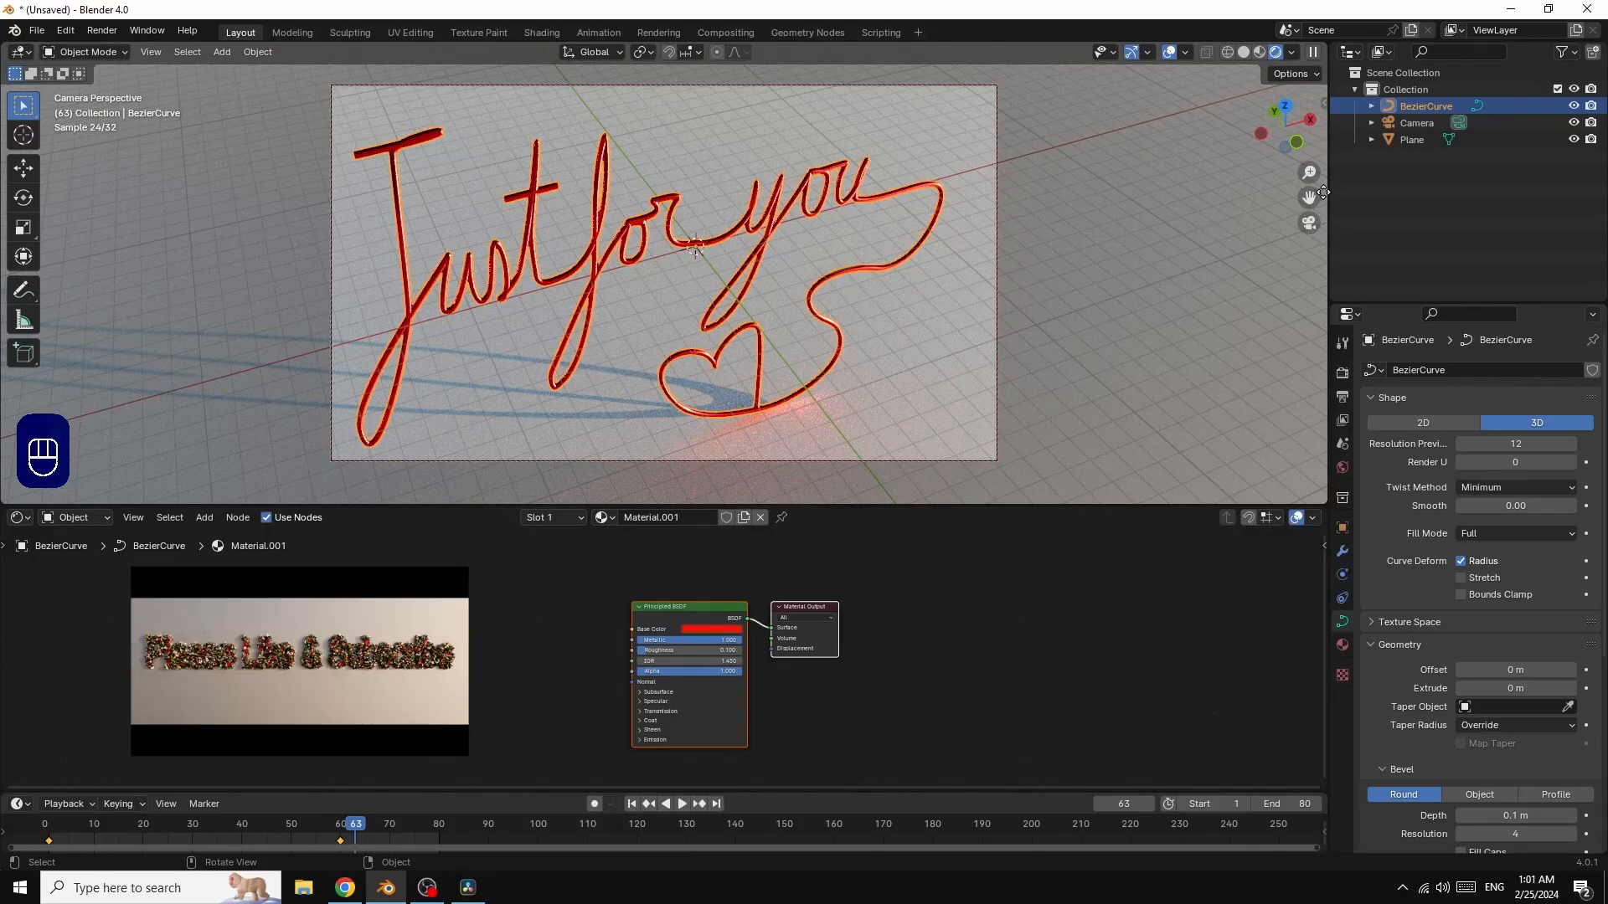
pyautogui.moveTo(1307, 196); pyautogui.dragTo(1326, 198)
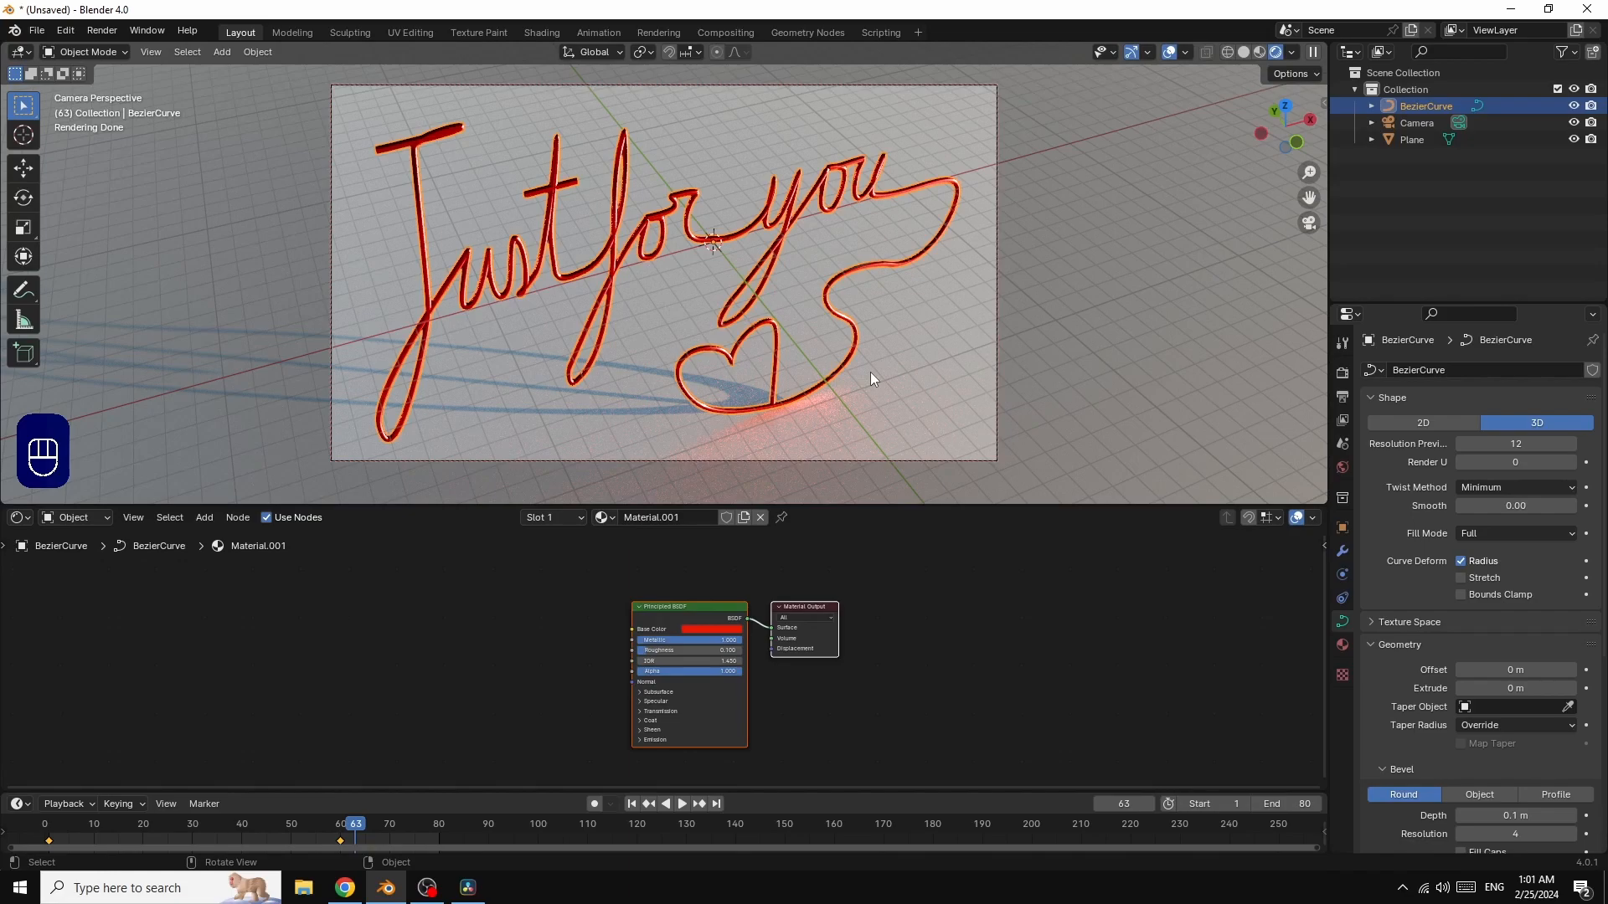
# Step: Play the animation to preview the lettering being written, and stop it partway through
pyautogui.click(683, 805)
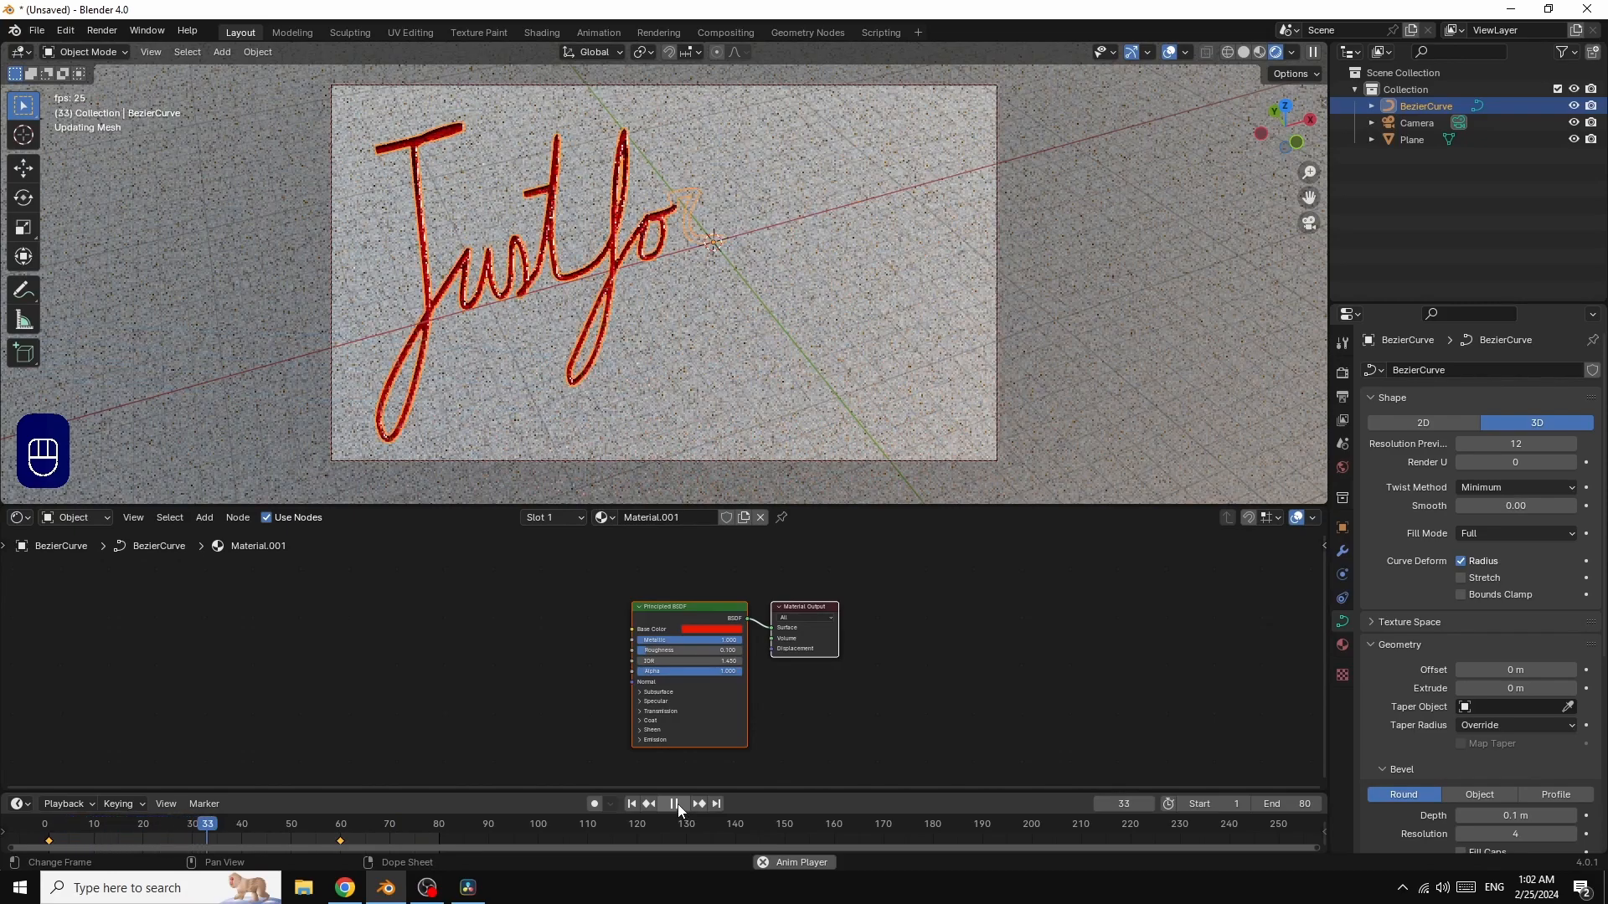
pyautogui.click(675, 804)
# Step: Select the floor plane, try light blue and pink base color tints, restore near white, and set metallic to 0 with roughness about 0.48
pyautogui.click(1137, 389)
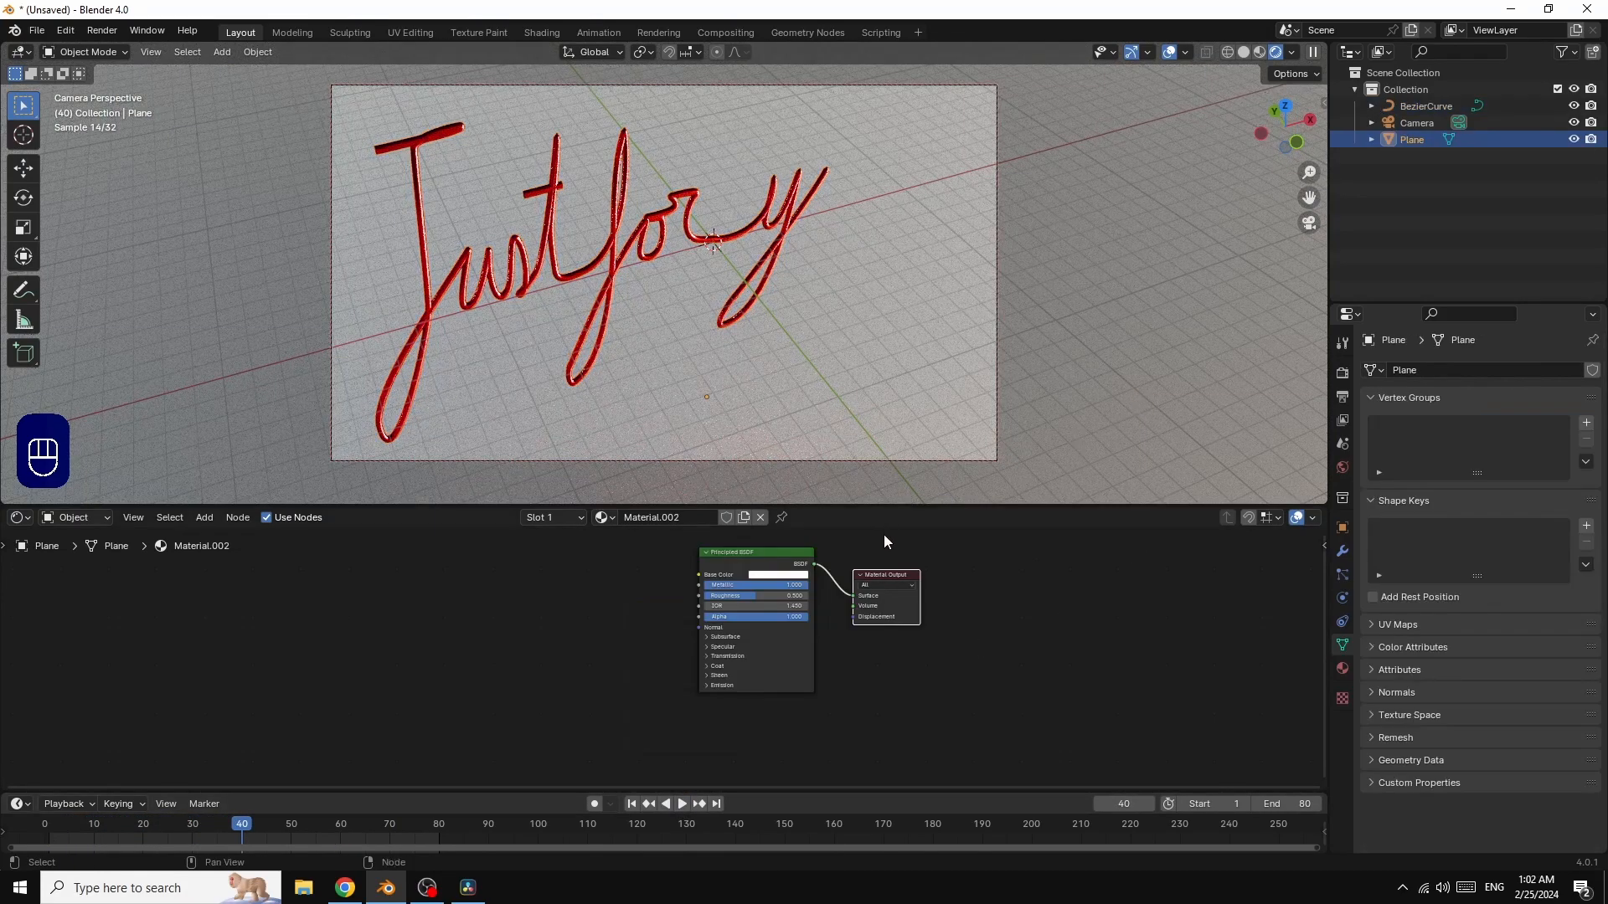
pyautogui.click(774, 574)
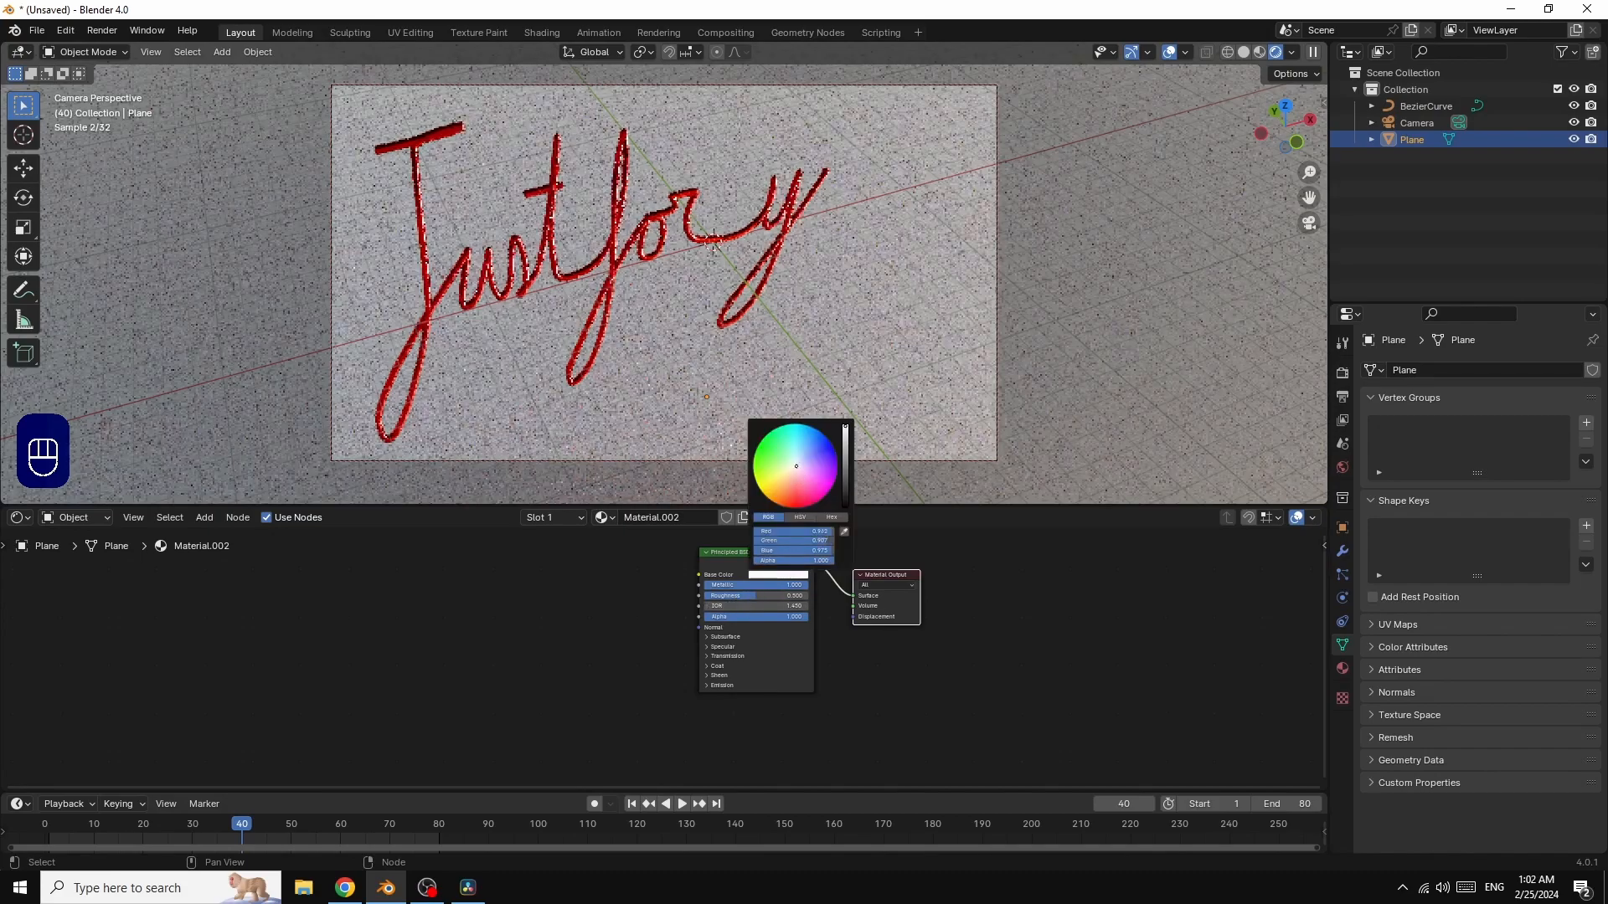
pyautogui.moveTo(796, 469); pyautogui.dragTo(799, 456)
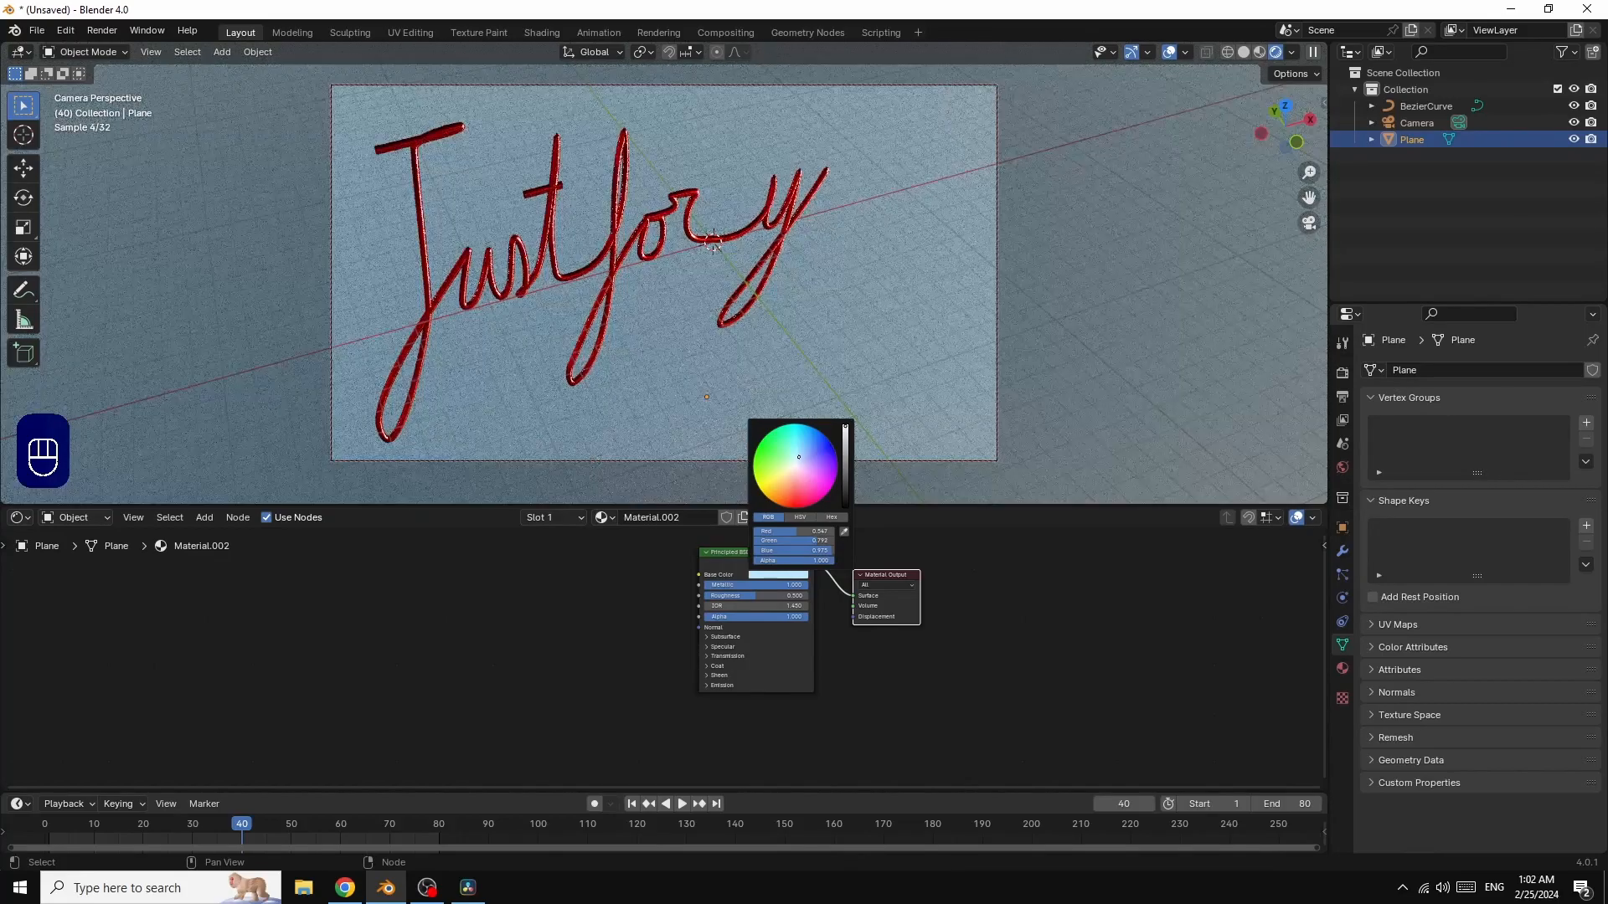
pyautogui.moveTo(798, 456); pyautogui.dragTo(800, 462)
pyautogui.moveTo(795, 471); pyautogui.dragTo(799, 466)
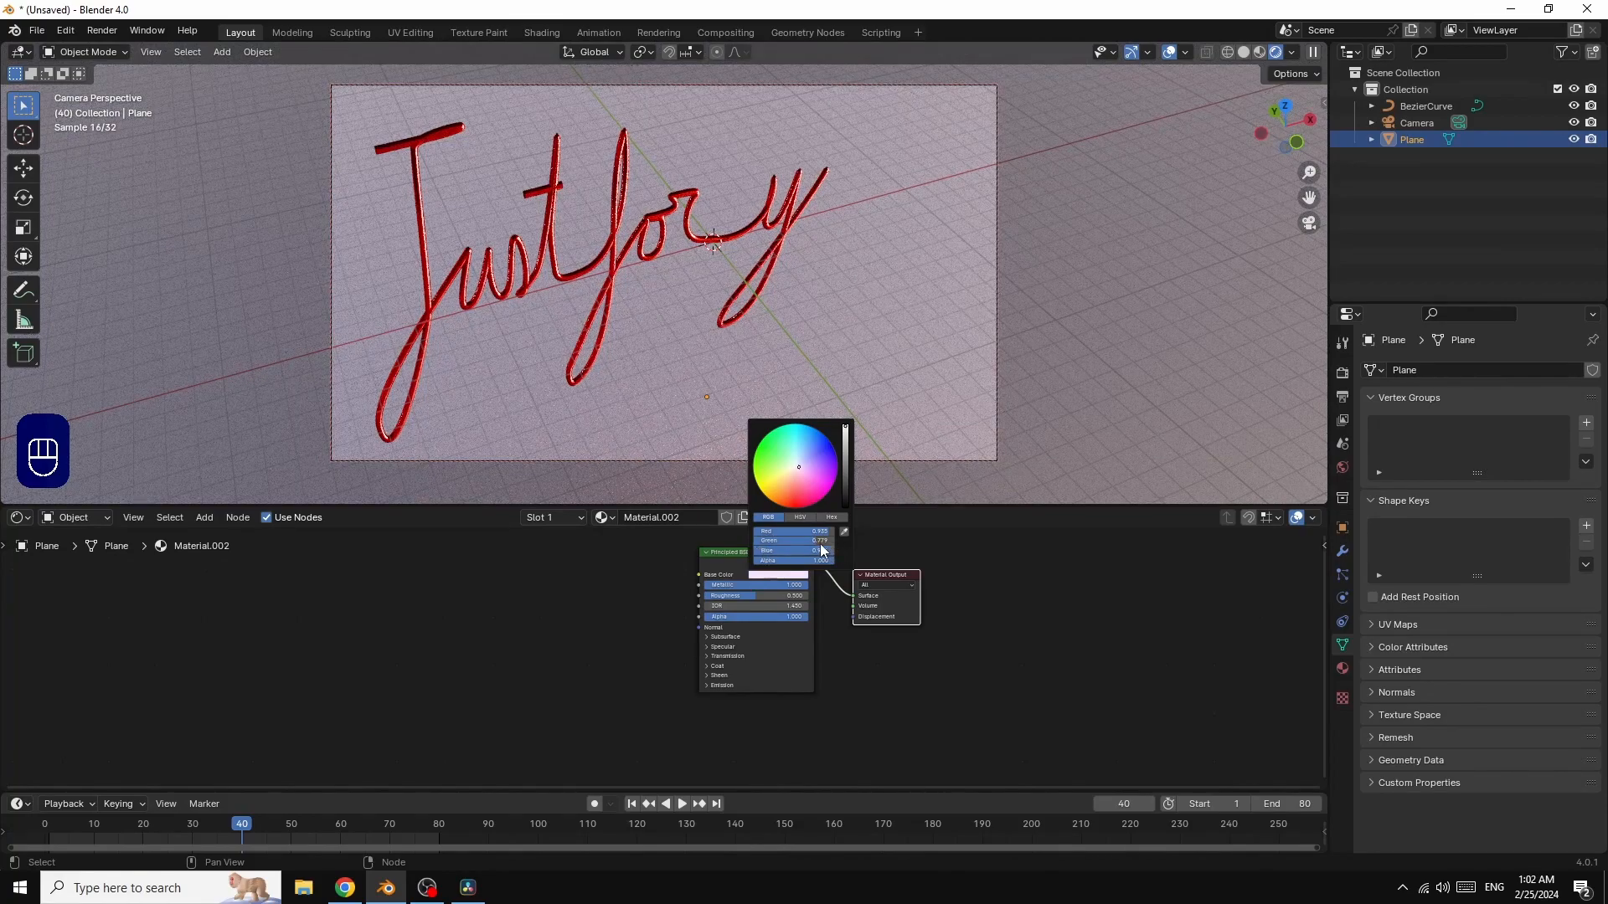
pyautogui.moveTo(802, 539); pyautogui.dragTo(825, 531)
pyautogui.moveTo(845, 431)
pyautogui.mouseDown()
pyautogui.moveTo(845, 466)
pyautogui.moveTo(845, 433)
pyautogui.mouseUp()
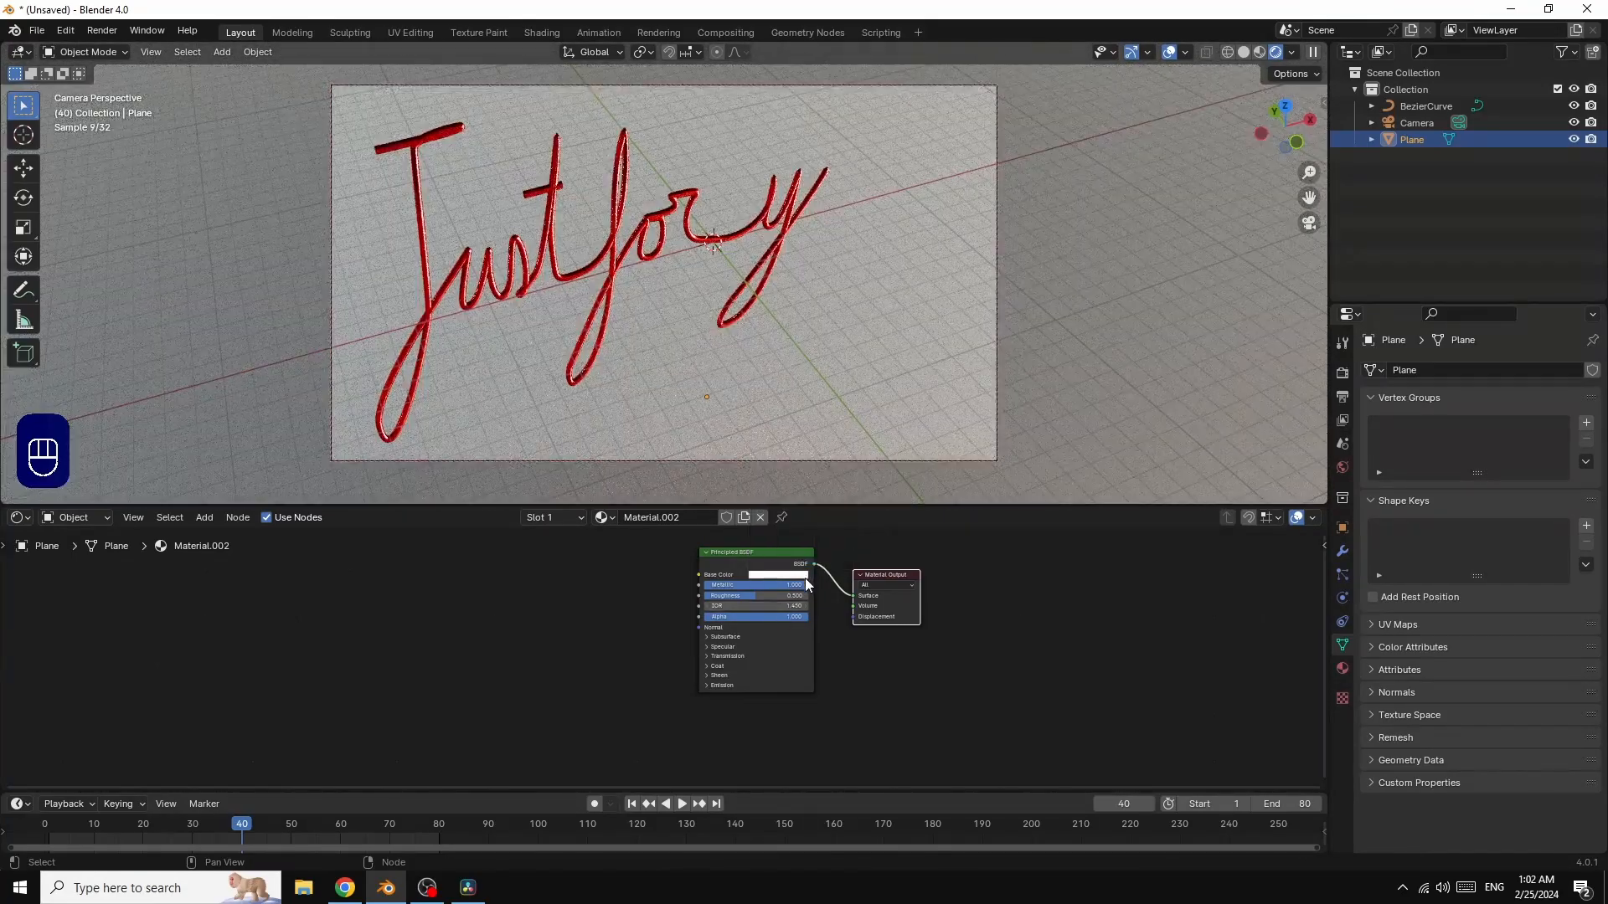
pyautogui.moveTo(800, 585)
pyautogui.mouseDown()
pyautogui.moveTo(697, 598)
pyautogui.moveTo(809, 596)
pyautogui.mouseUp()
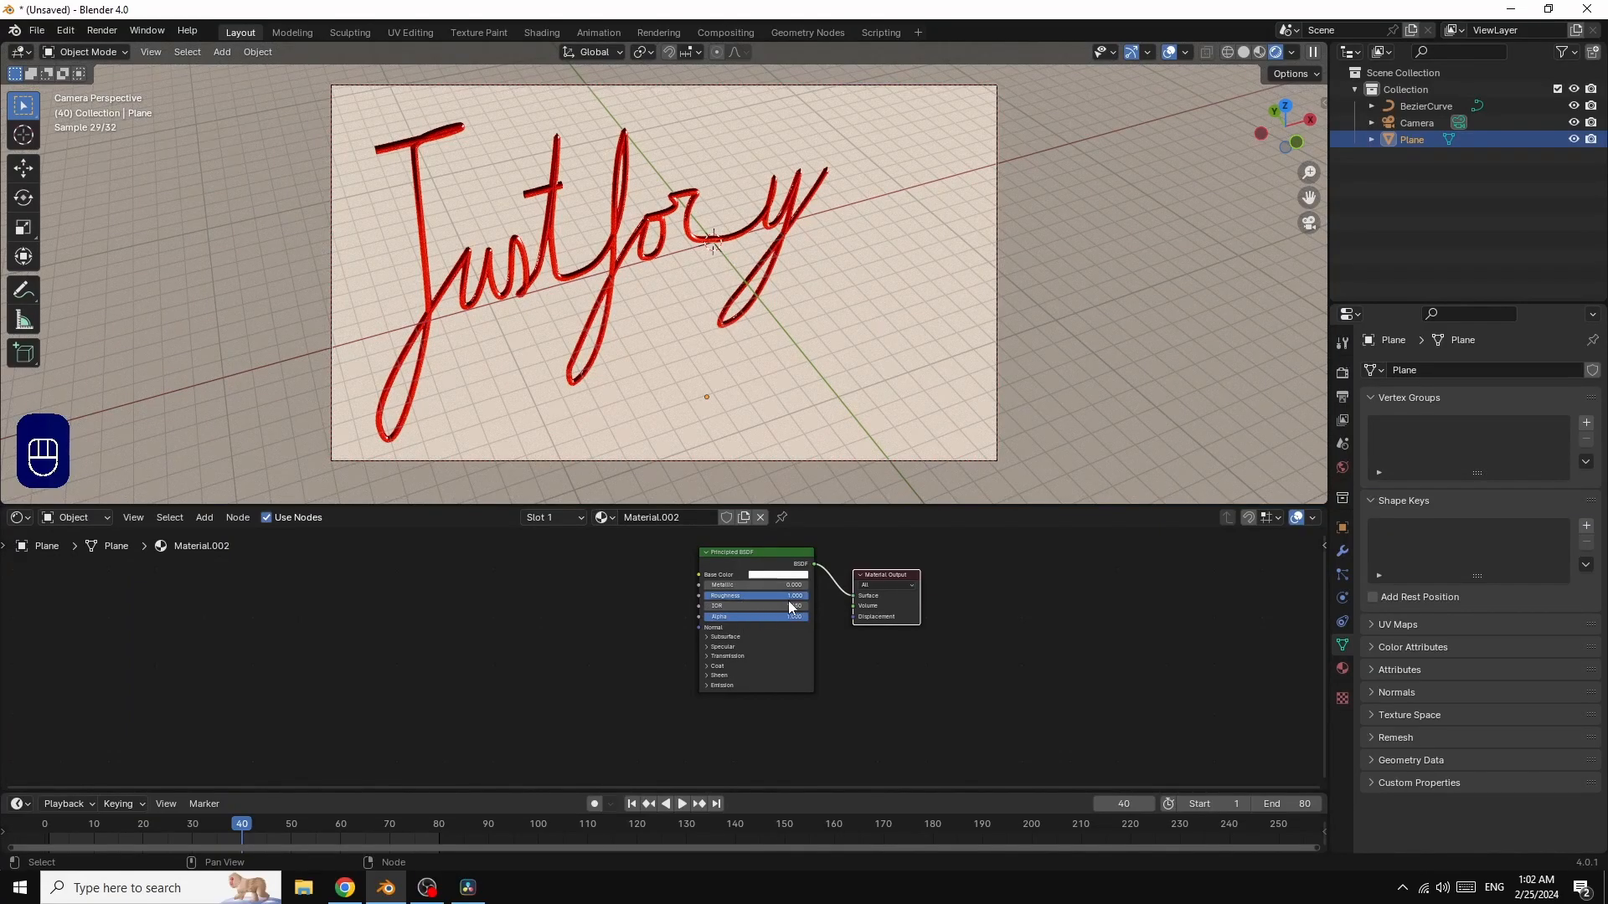
pyautogui.moveTo(809, 596); pyautogui.dragTo(755, 596)
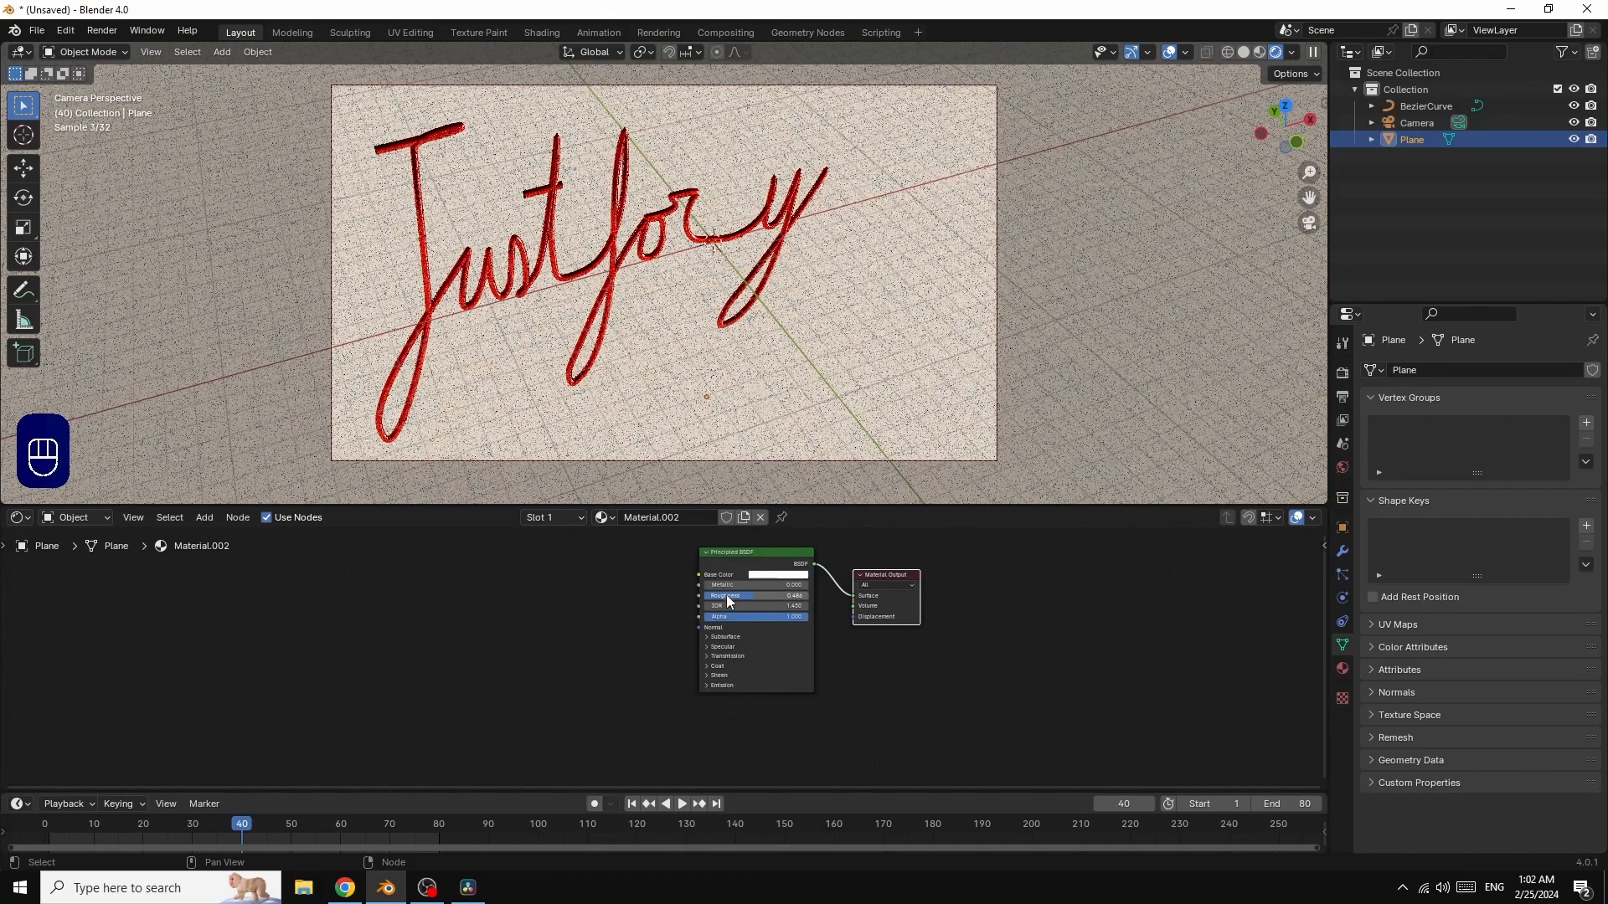
# Step: Move the animation to frame 75 and render a still image to inspect the complete lettering and its shadow up close
pyautogui.click(685, 802)
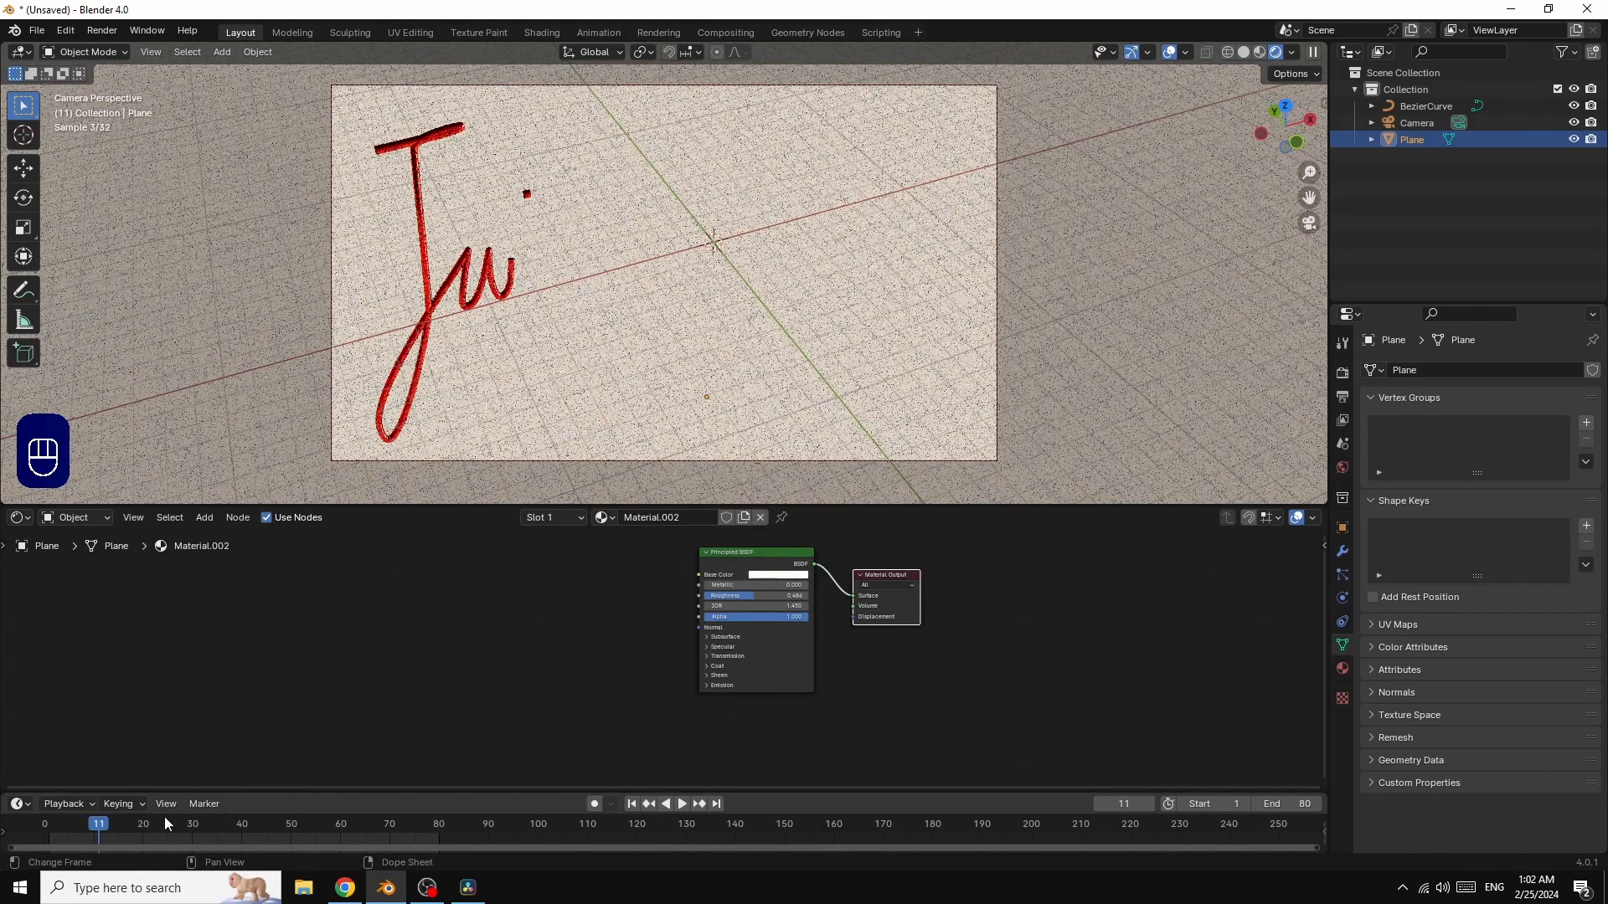
pyautogui.moveTo(338, 824); pyautogui.dragTo(415, 825)
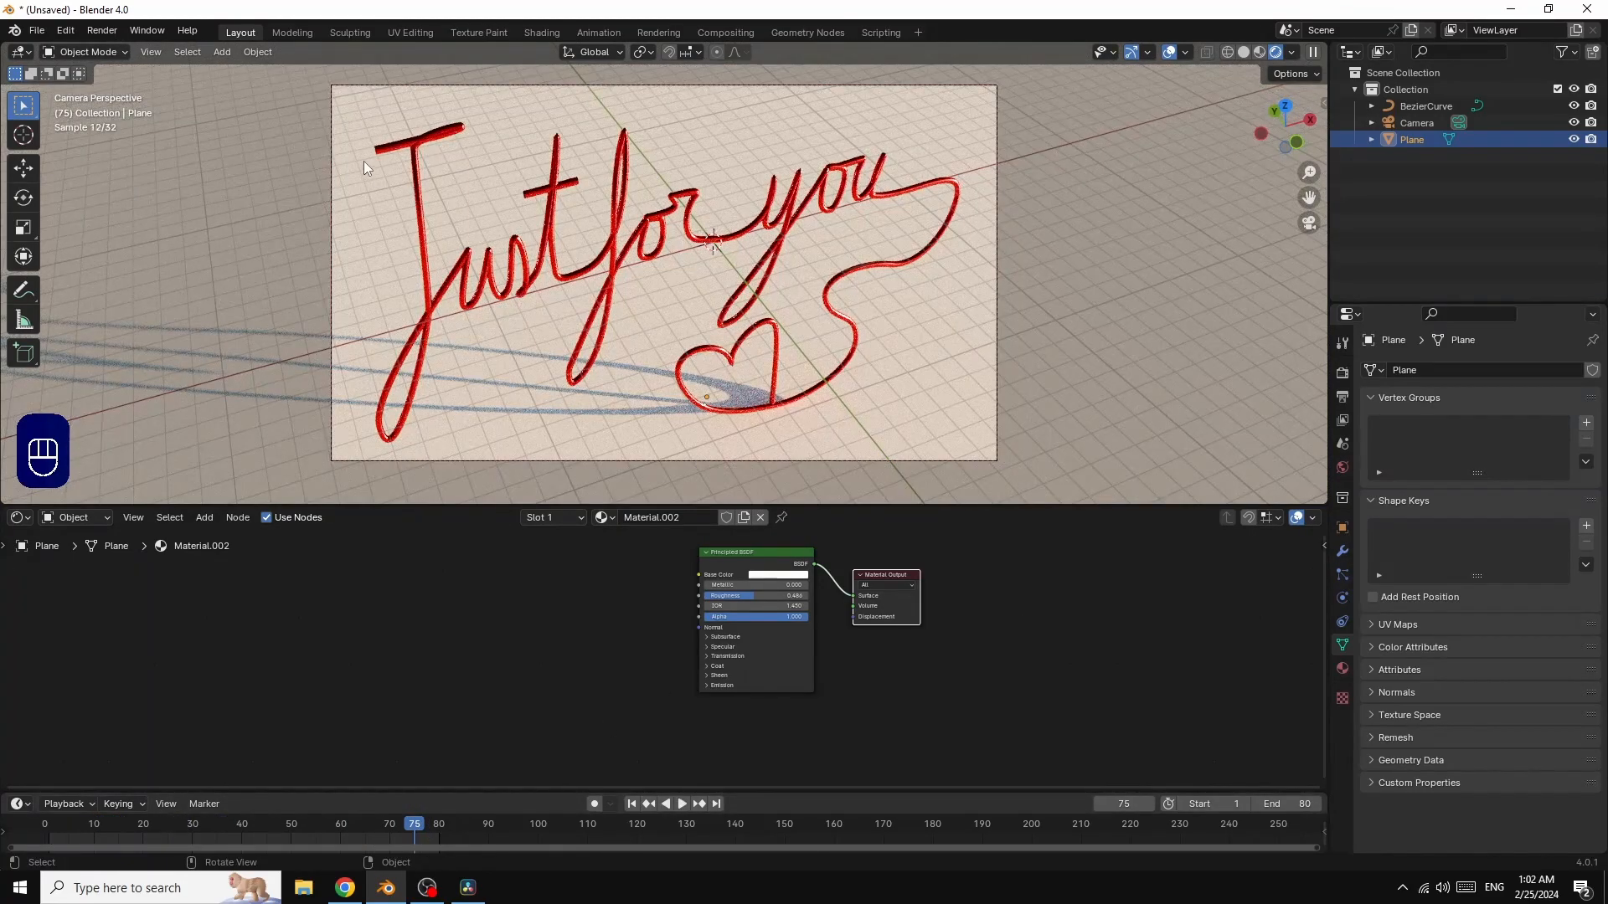
pyautogui.click(103, 32)
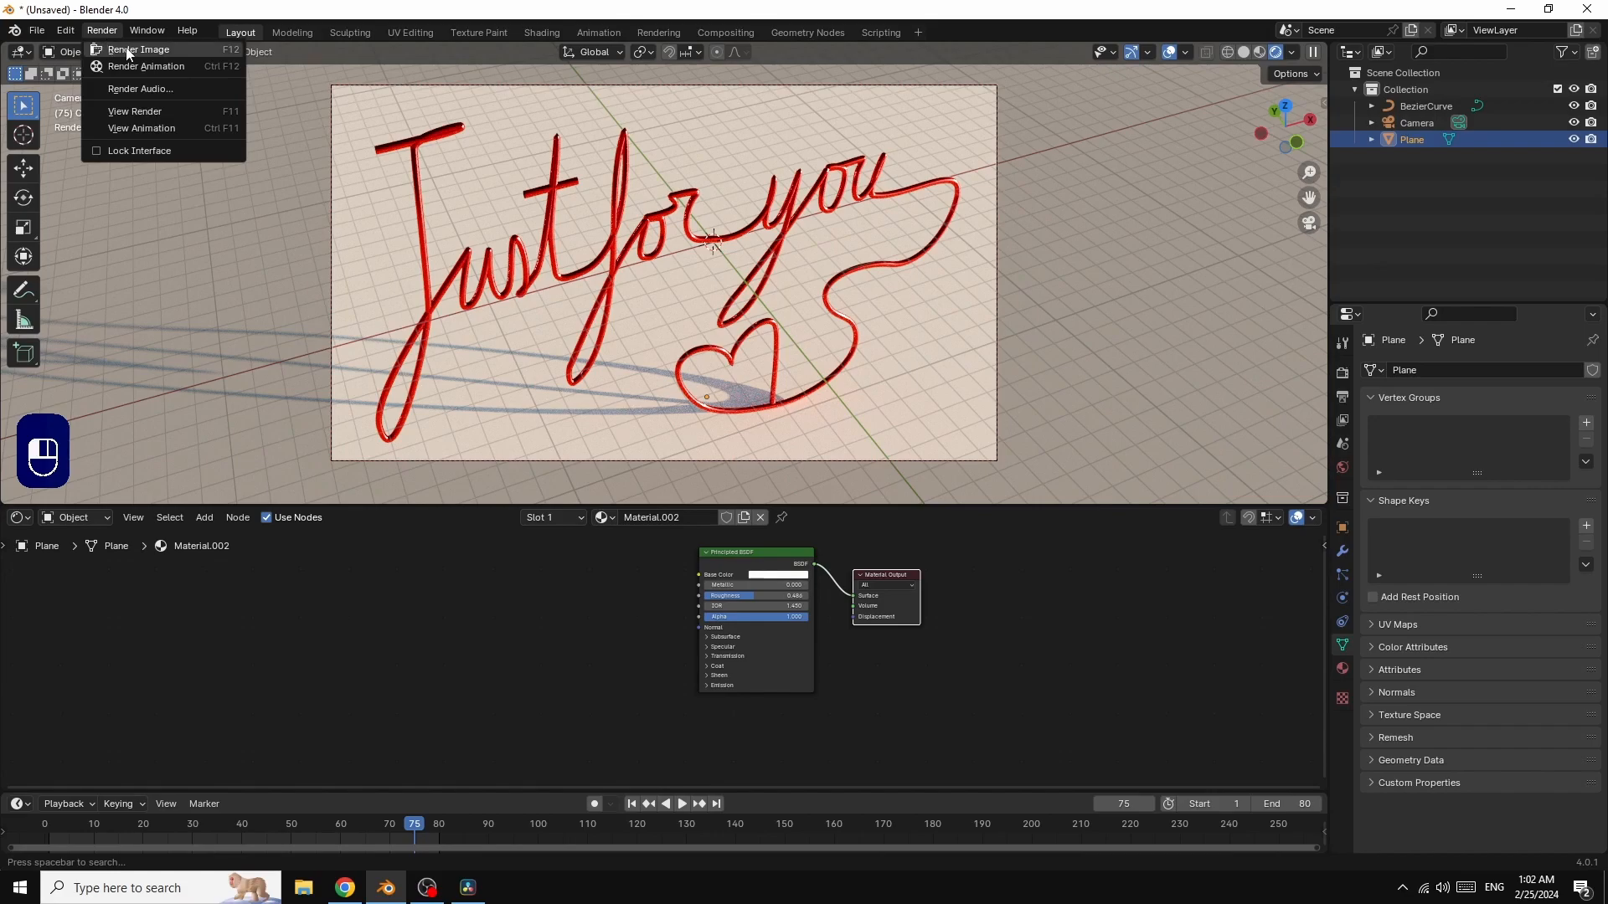
pyautogui.click(128, 51)
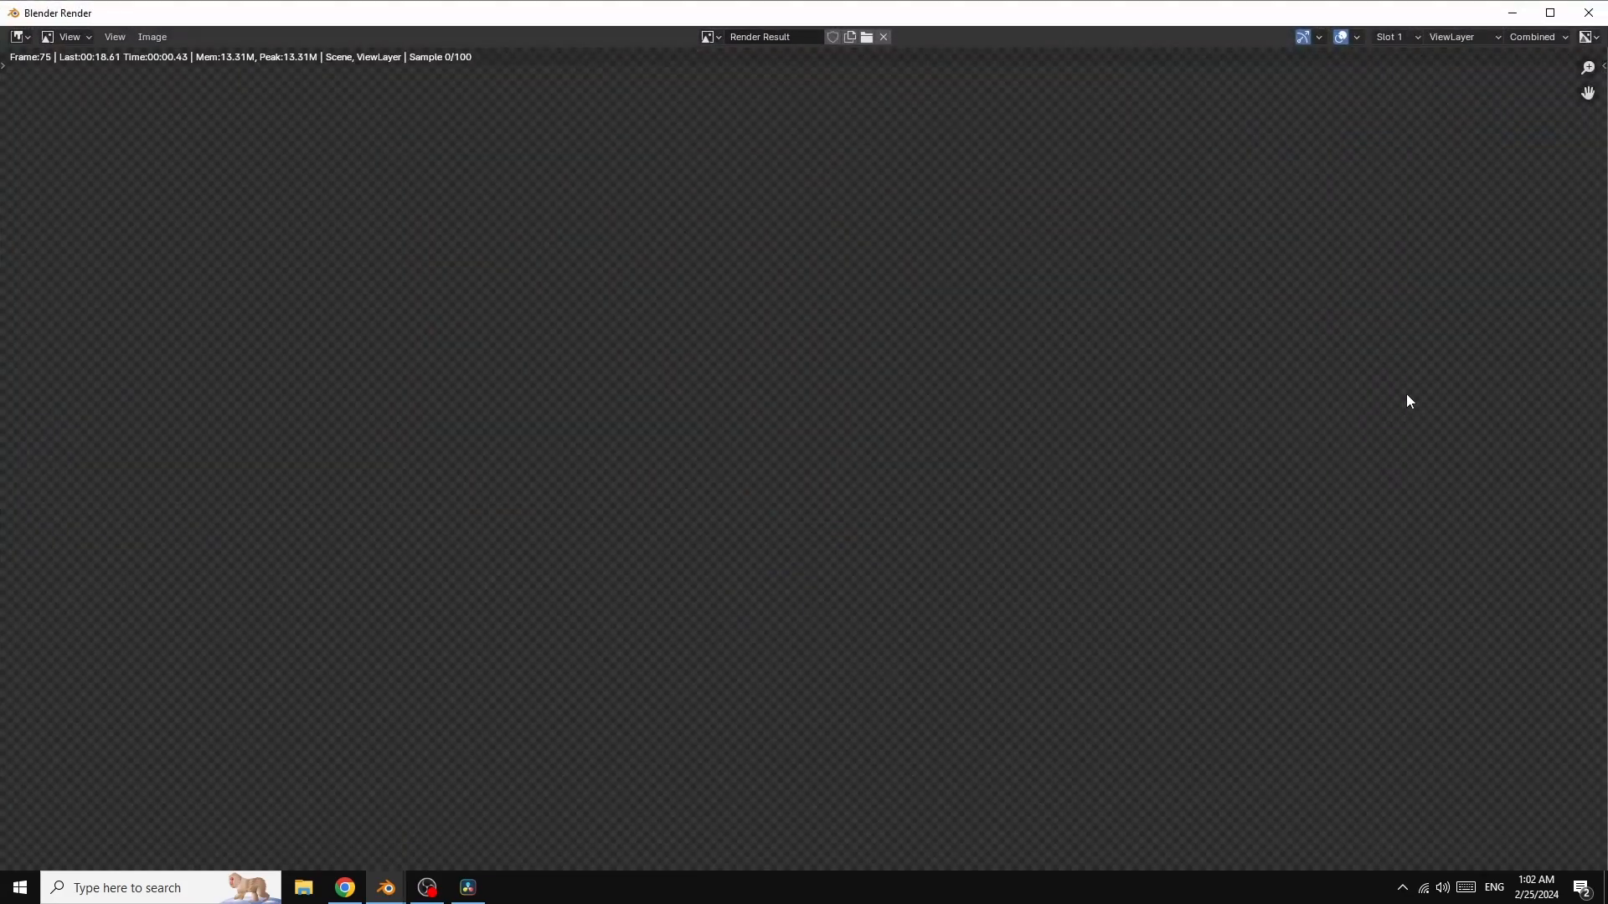
pyautogui.scroll(-3, 1338, 424)
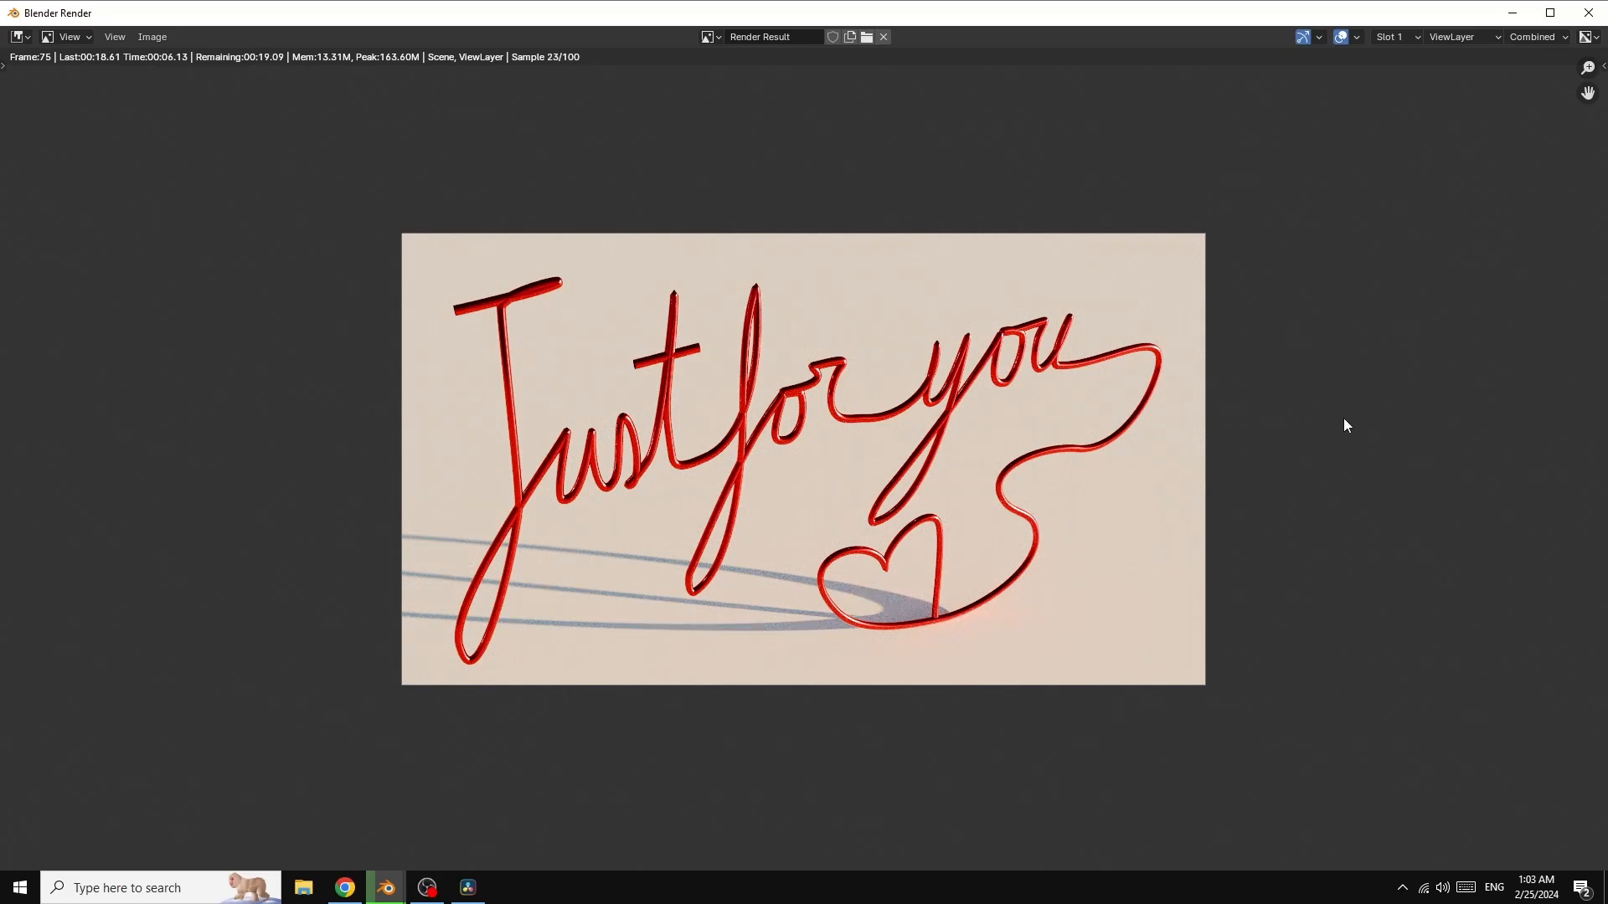
pyautogui.scroll(4, 1343, 419)
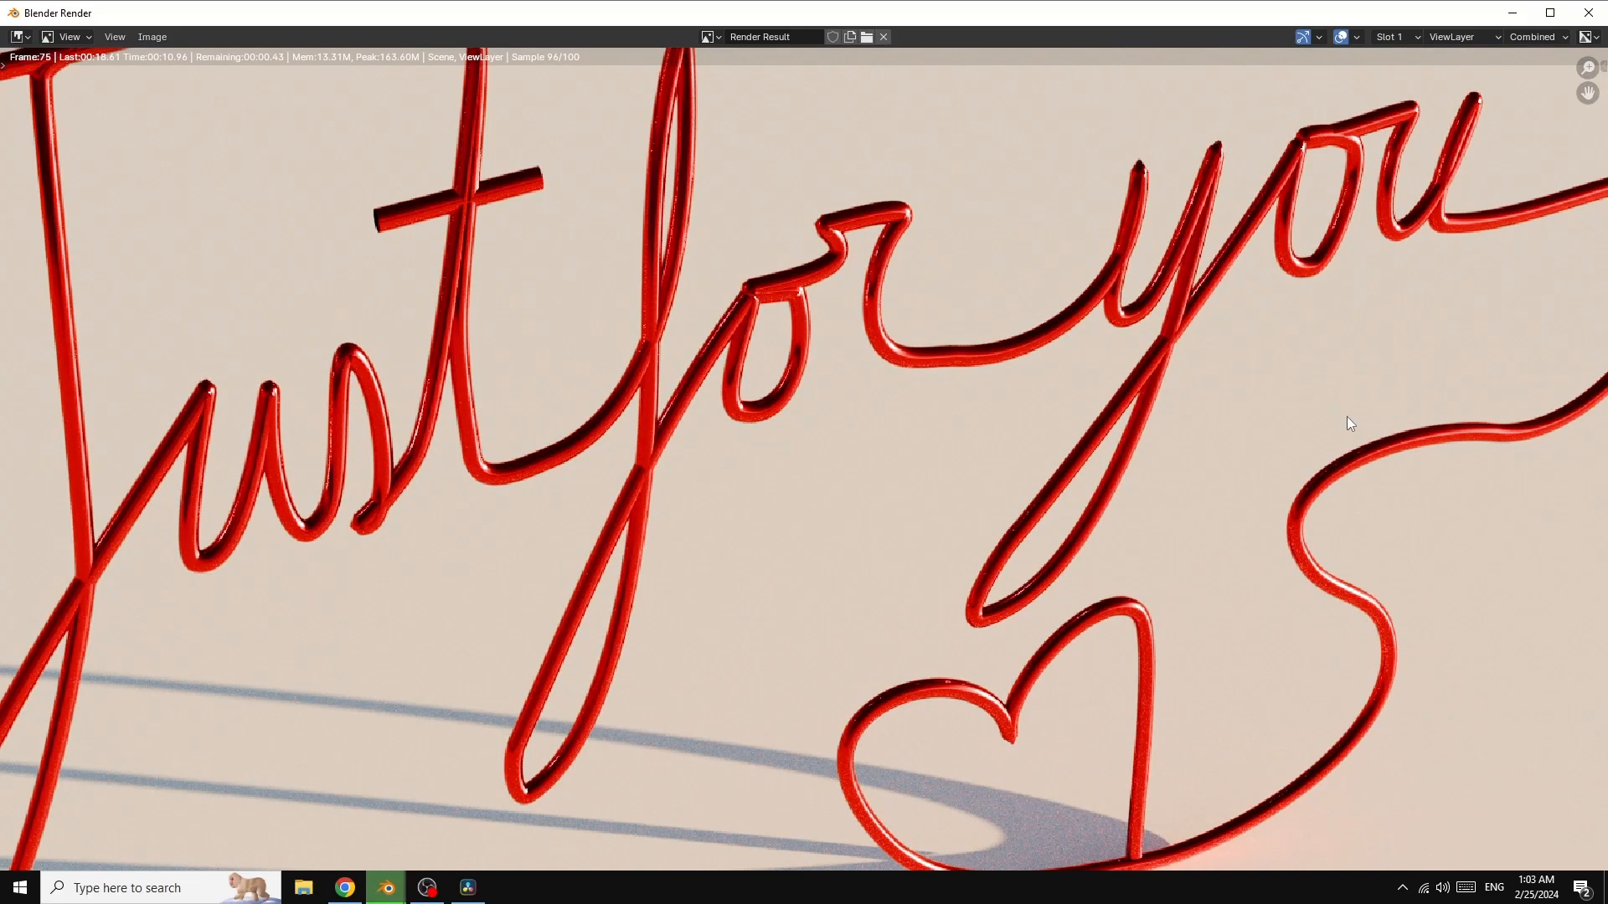
pyautogui.scroll(-4, 1348, 418)
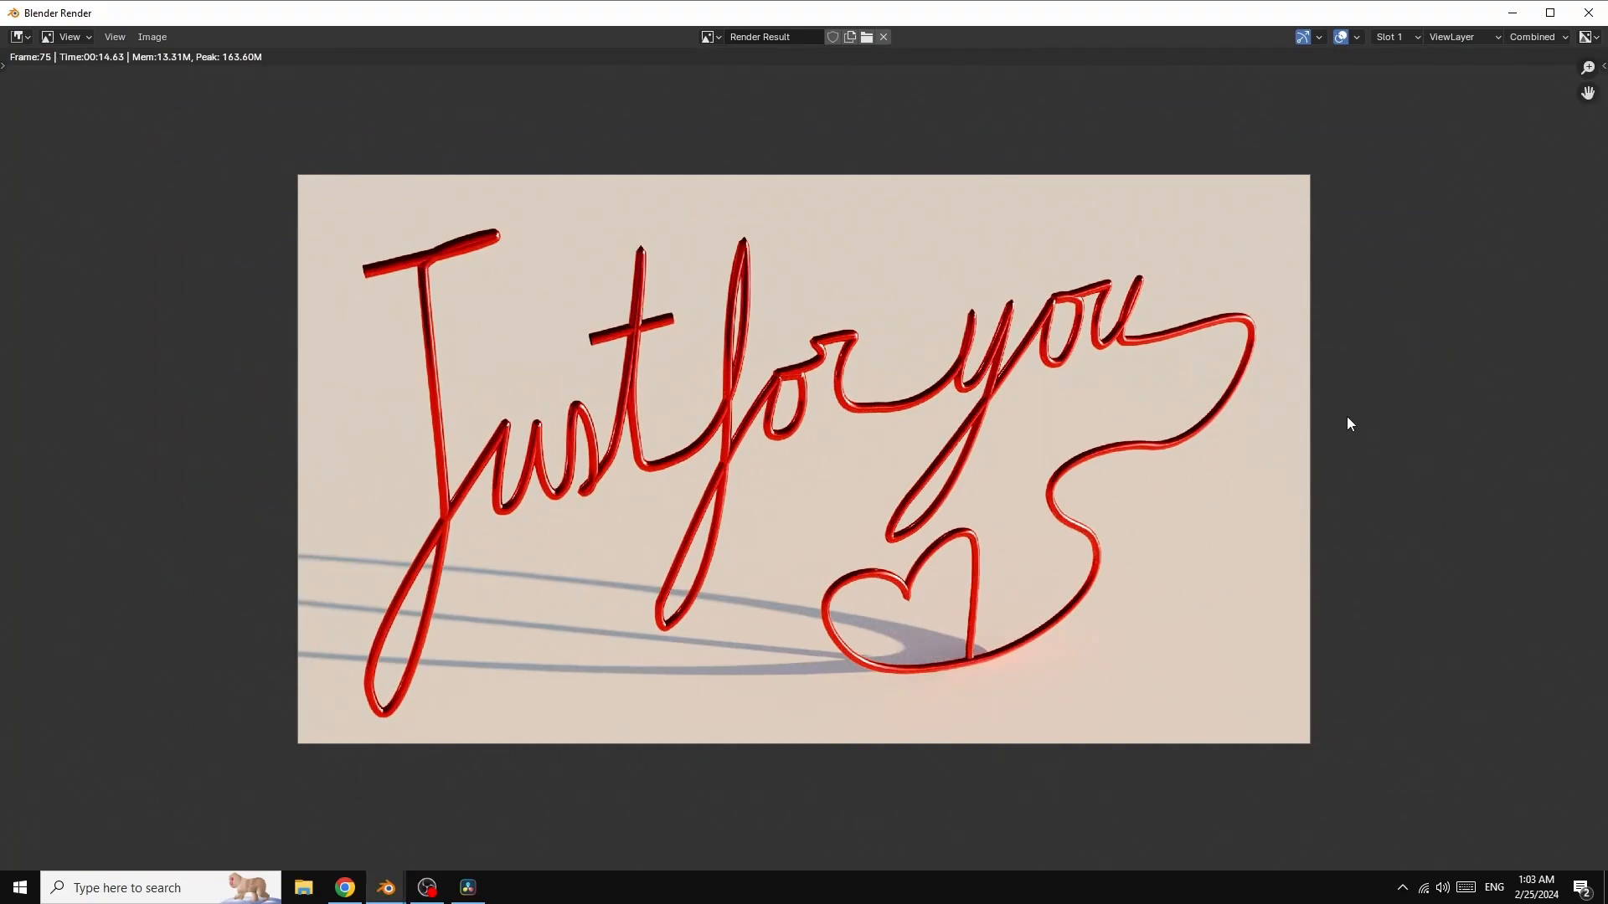
pyautogui.scroll(1, 1396, 435)
pyautogui.scroll(-1, 1397, 434)
pyautogui.click(1589, 12)
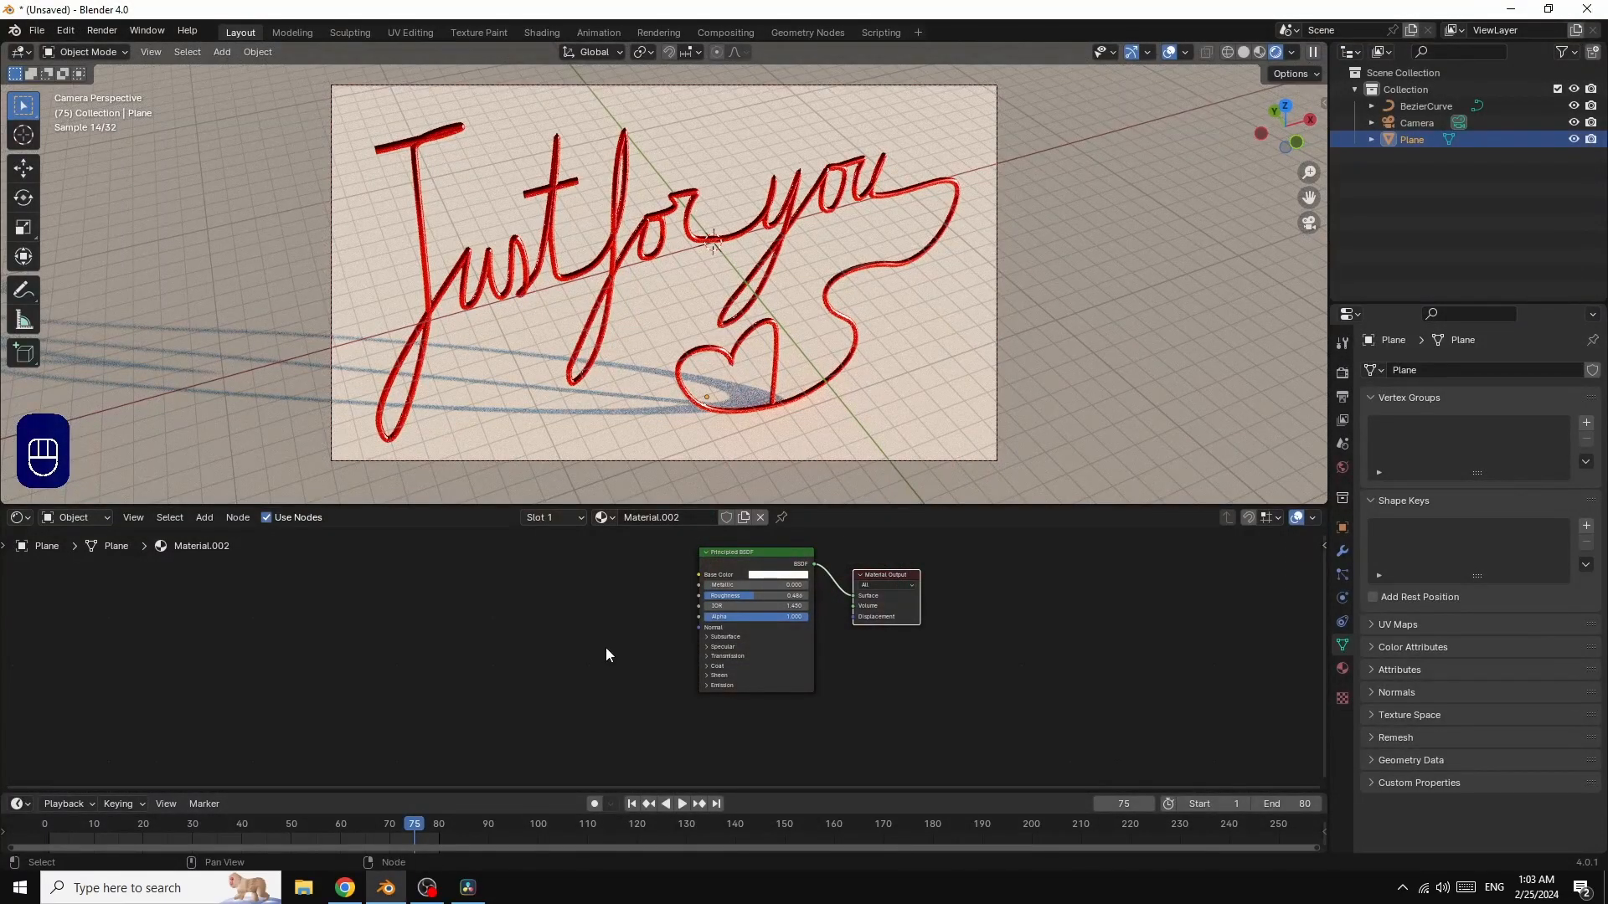
# Step: Tilt the camera to a lower angle, set the floor material's metallic value back to 1 and reduce its roughness
pyautogui.moveTo(1302, 126); pyautogui.dragTo(1266, 77)
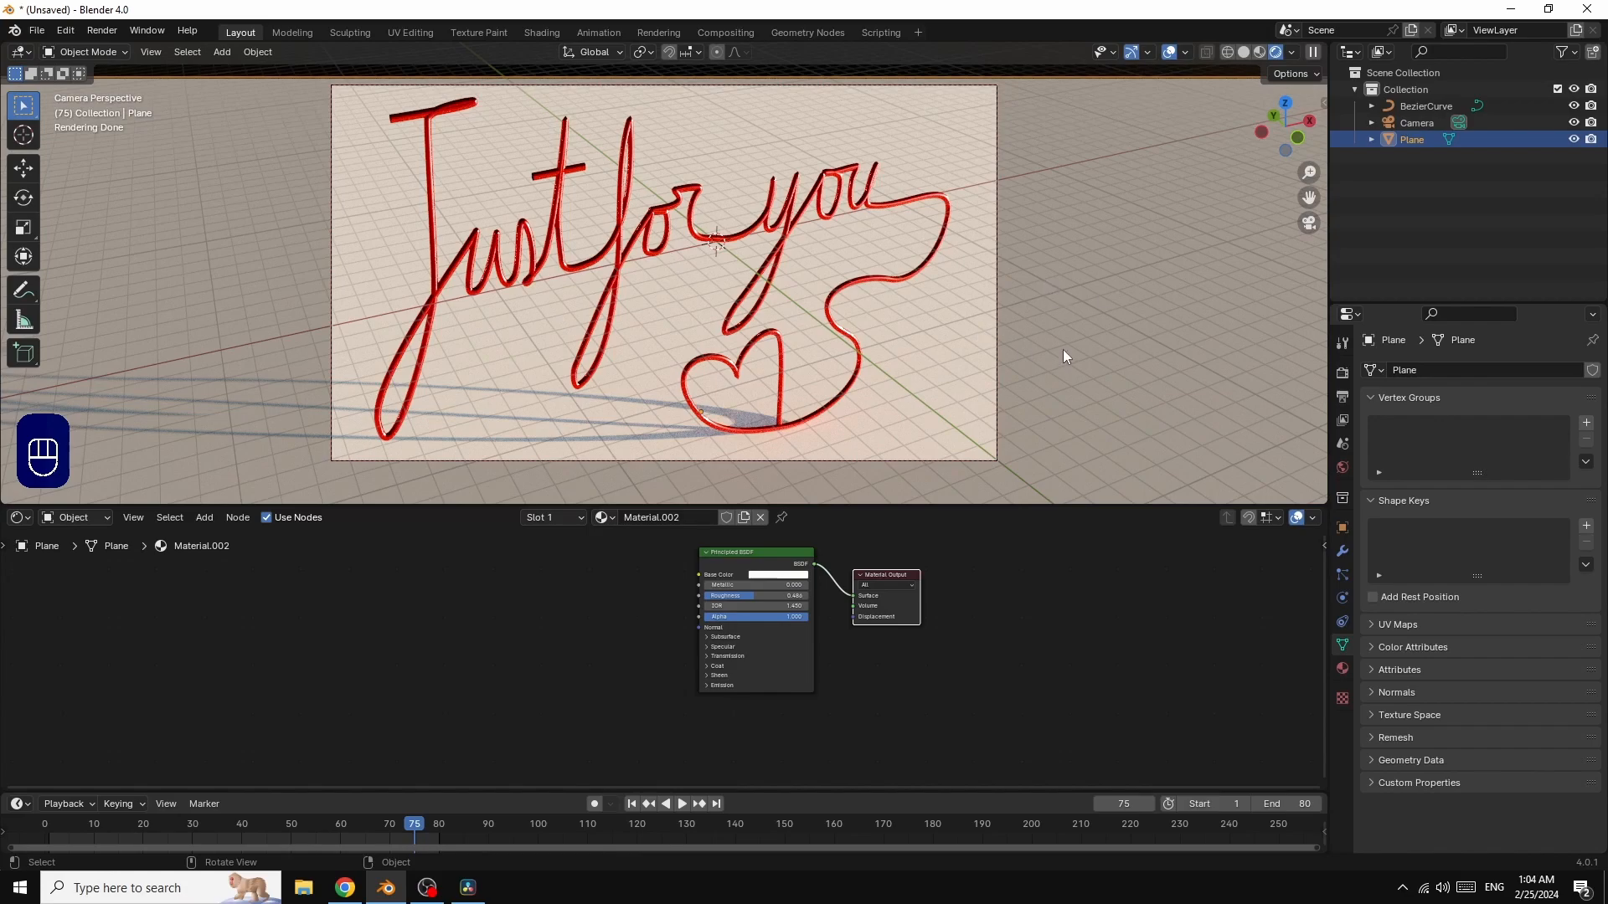
pyautogui.moveTo(712, 585)
pyautogui.mouseDown()
pyautogui.moveTo(779, 584)
pyautogui.moveTo(790, 605)
pyautogui.moveTo(686, 596)
pyautogui.mouseUp()
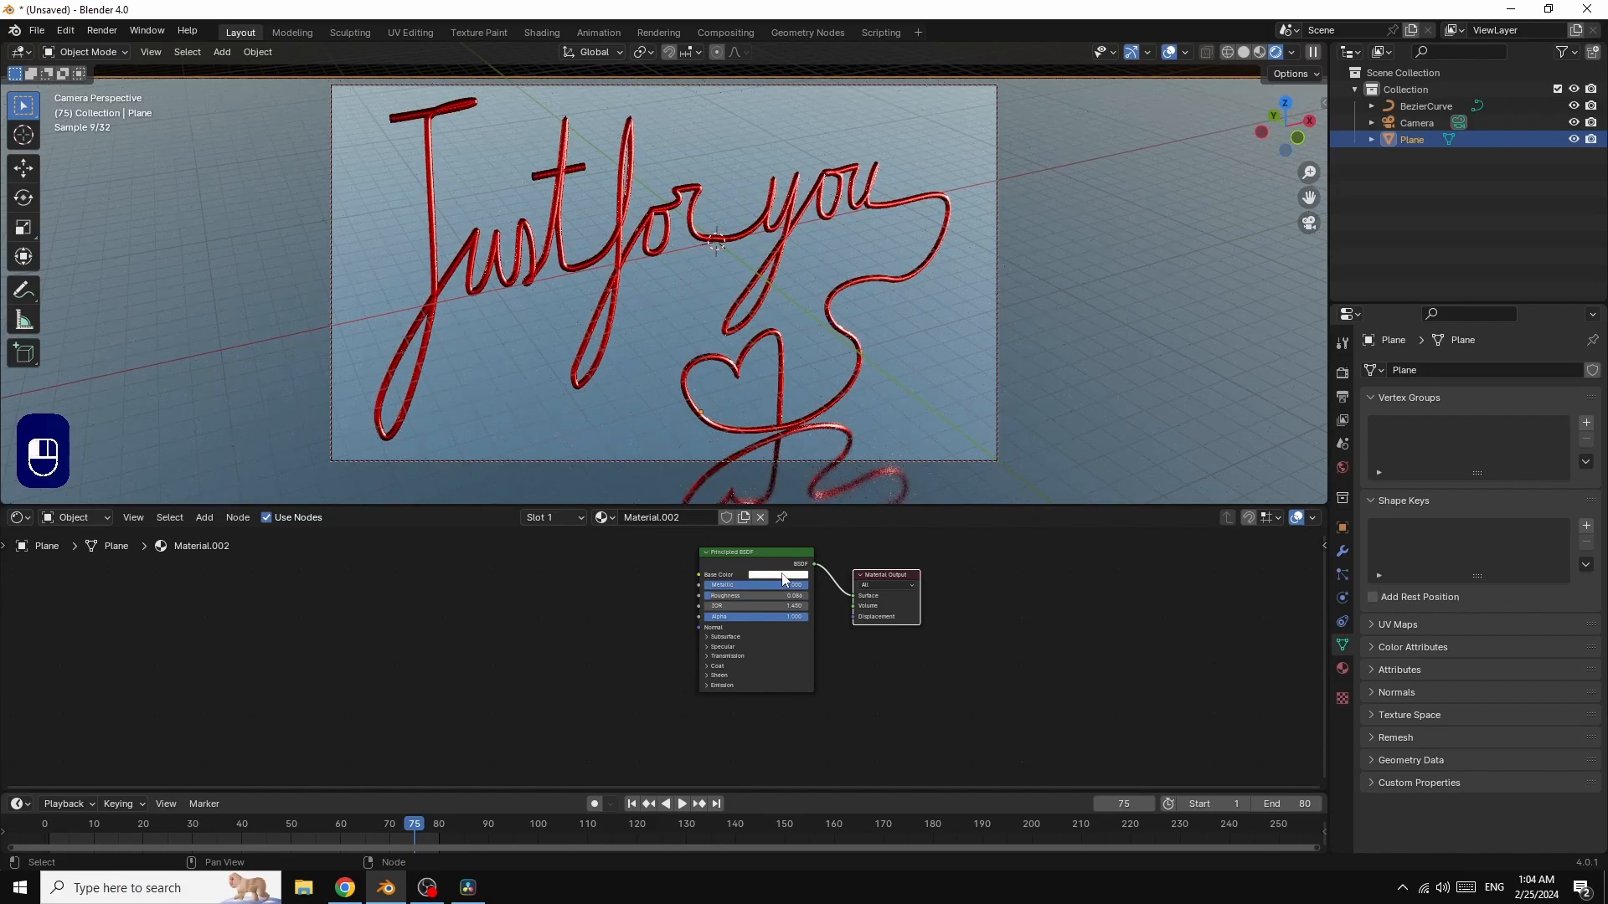
# Step: Darken the floor material's base color to a medium gray, tint it teal, and fine-tune the roughness to about 0.264
pyautogui.click(775, 576)
pyautogui.scroll(-7, 845, 432)
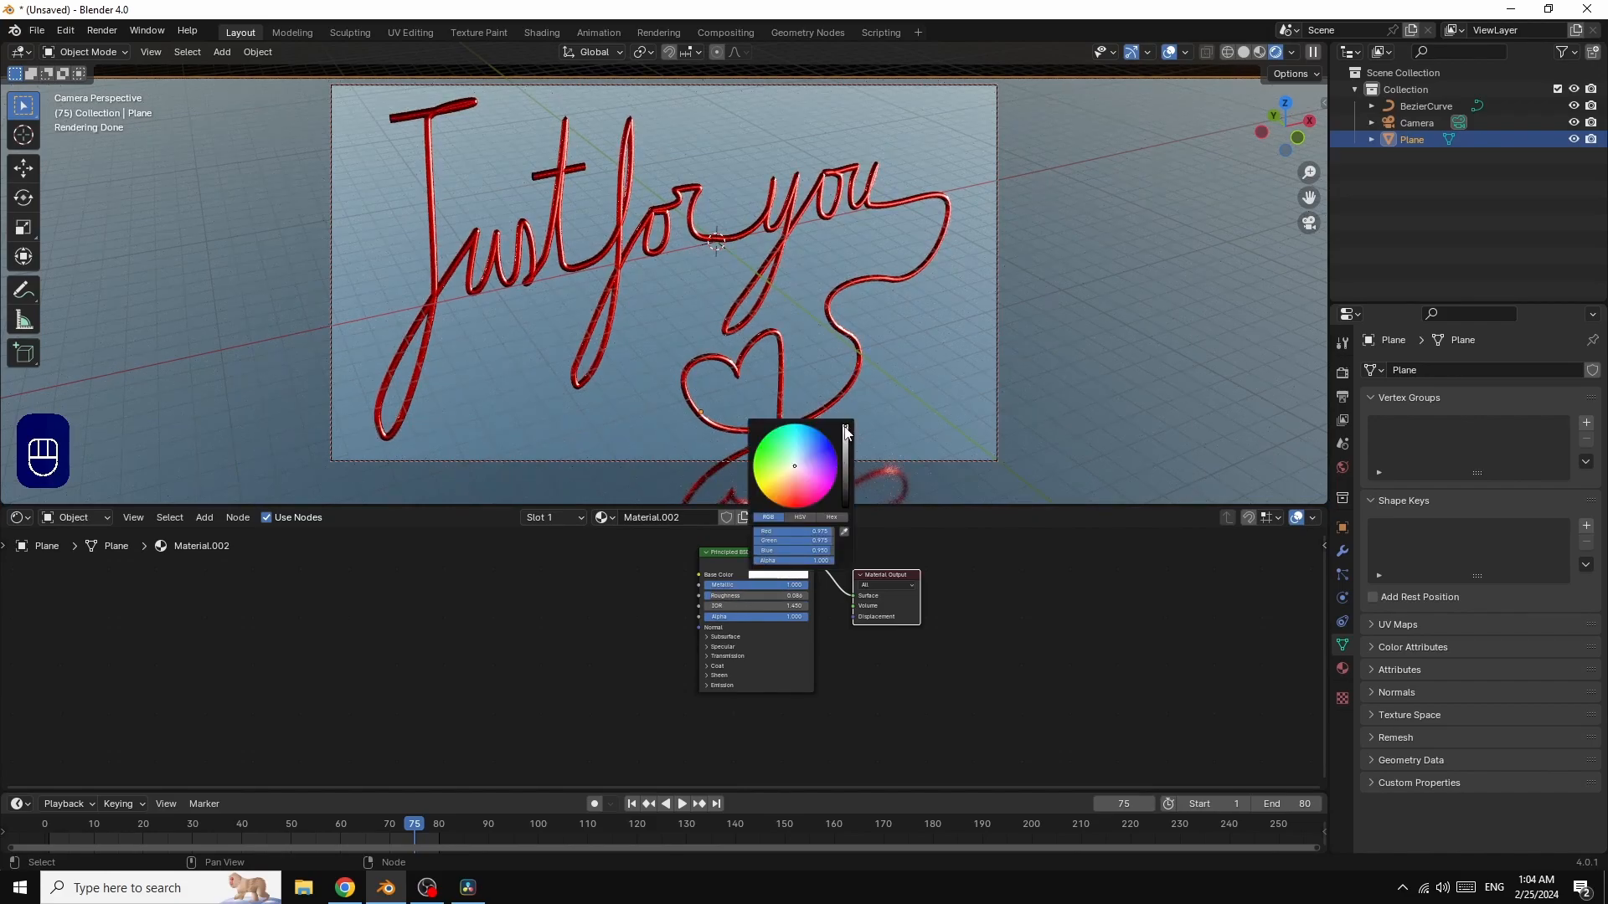
pyautogui.scroll(-7, 846, 431)
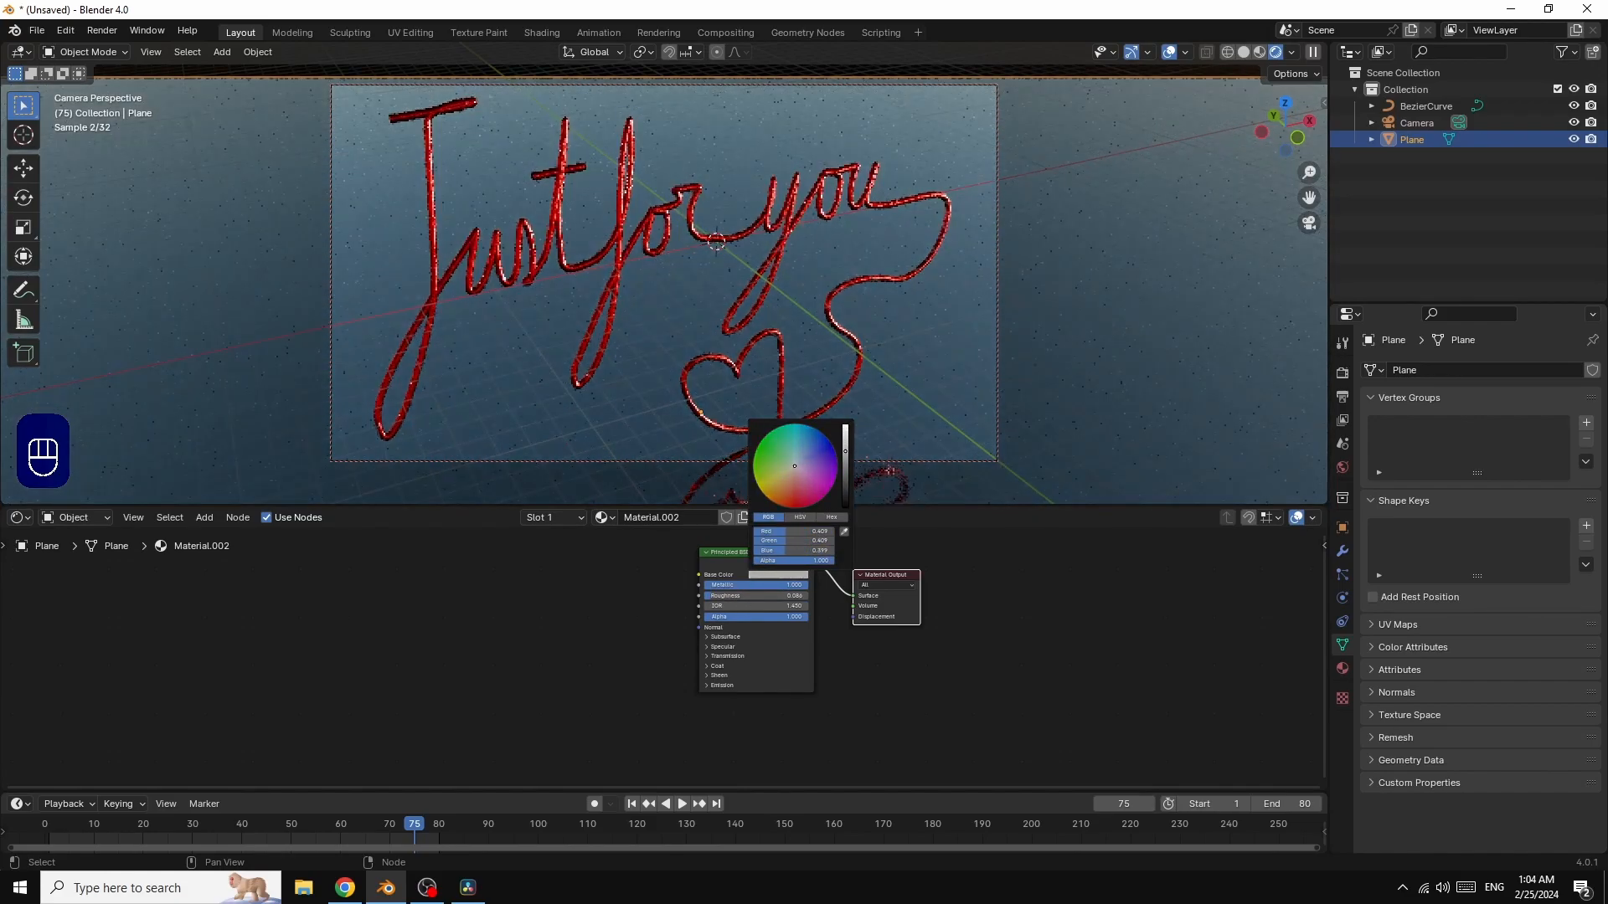
pyautogui.scroll(-3, 846, 431)
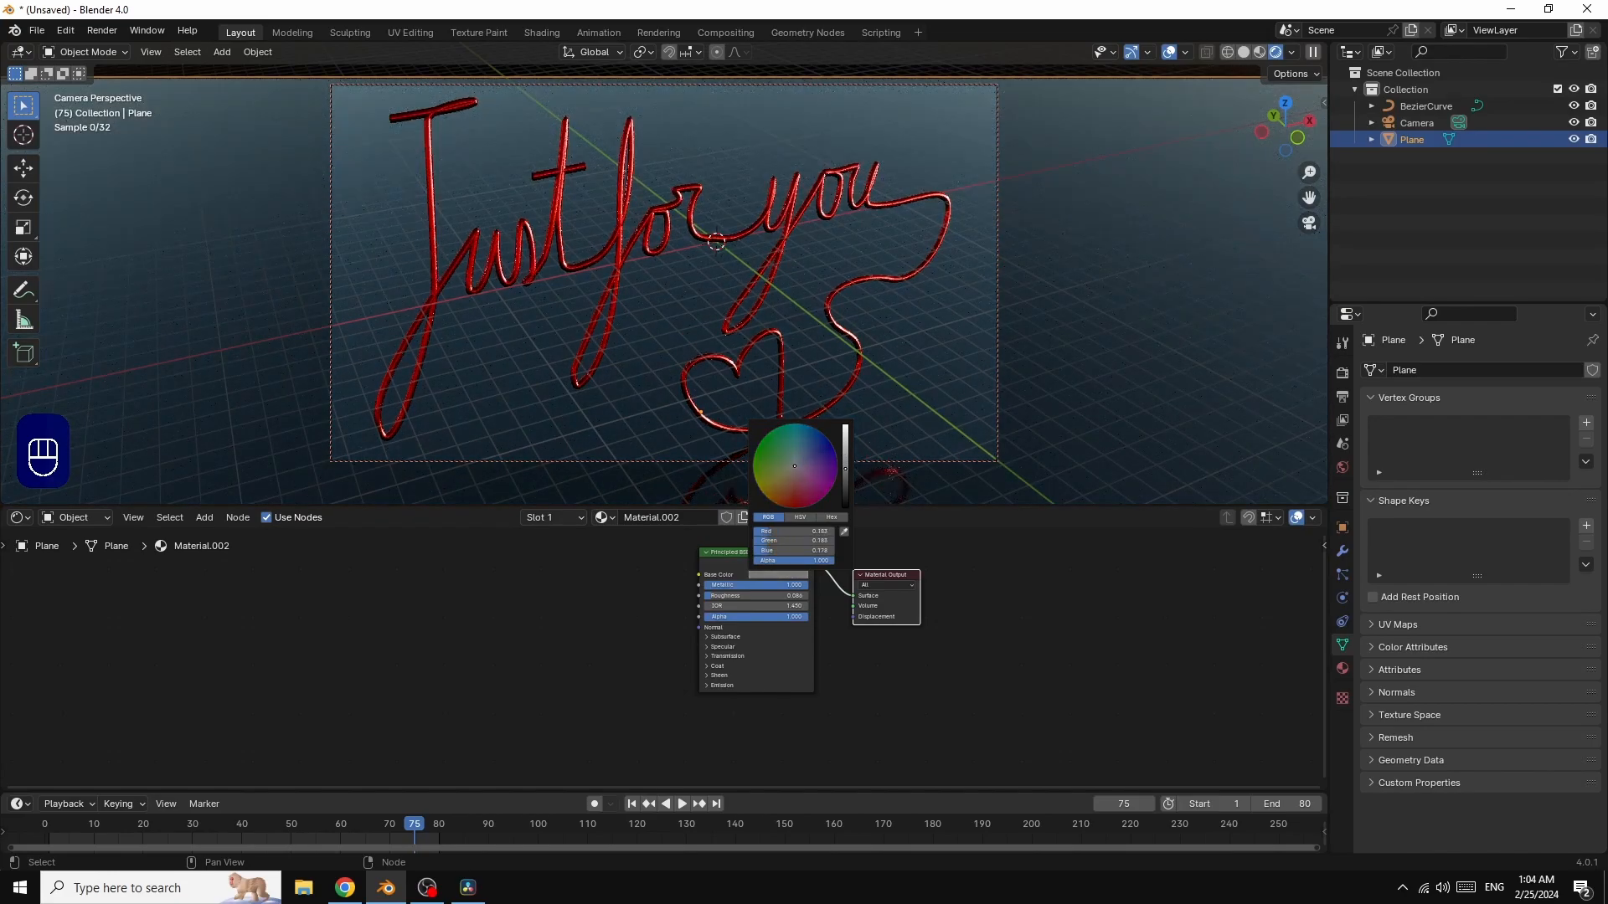
pyautogui.scroll(8, 845, 452)
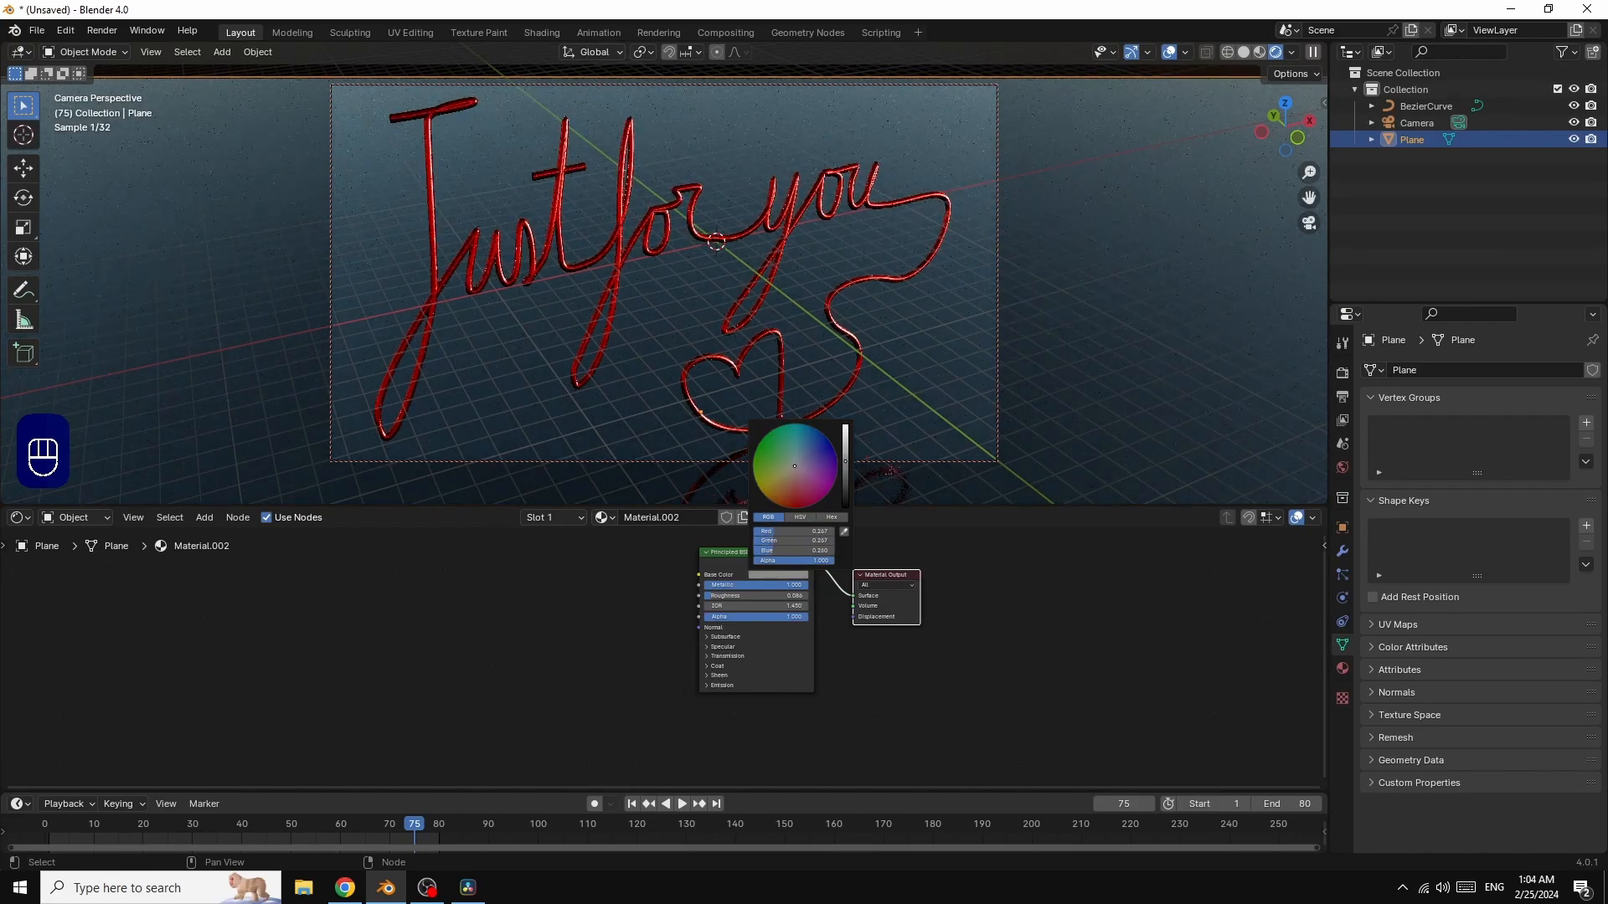
pyautogui.scroll(1, 845, 453)
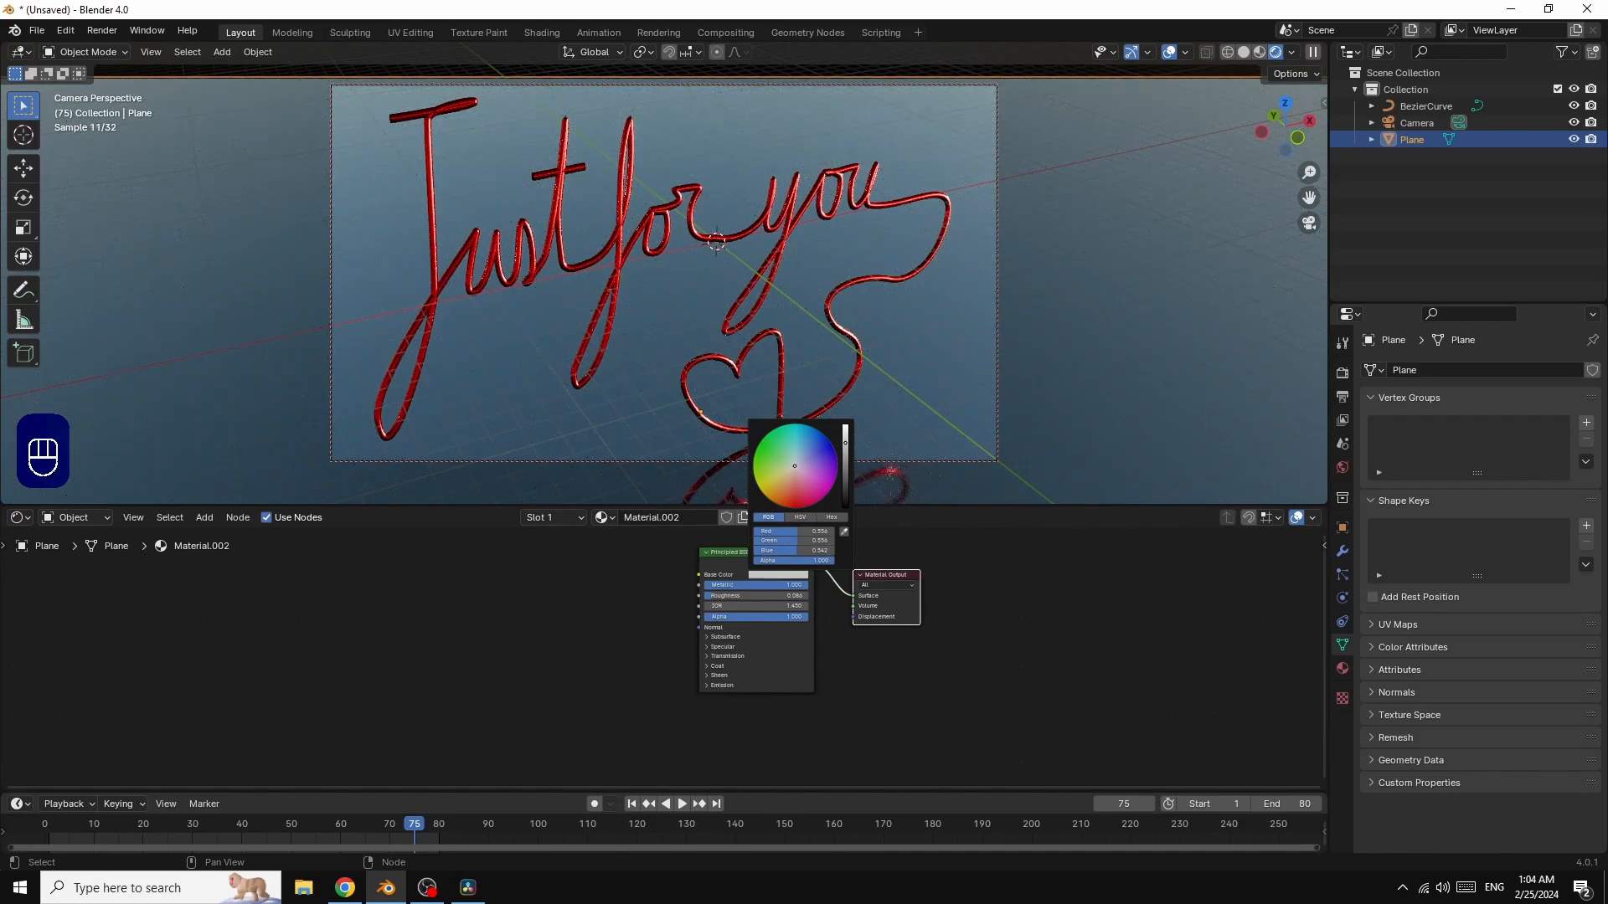
pyautogui.scroll(-3, 845, 452)
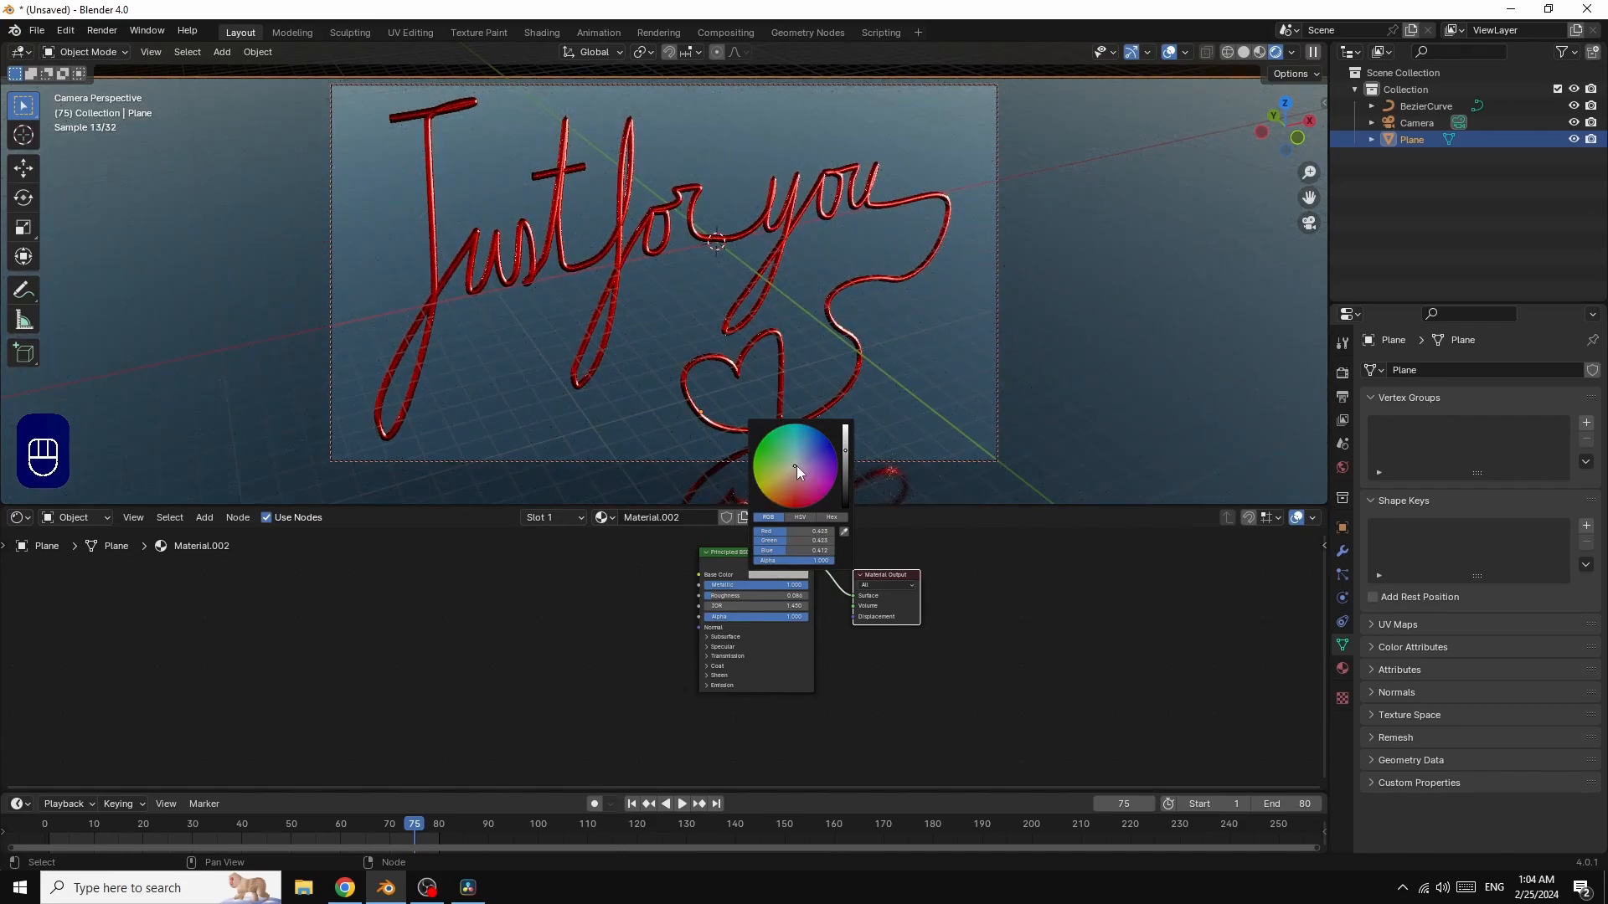
pyautogui.moveTo(793, 467); pyautogui.dragTo(795, 452)
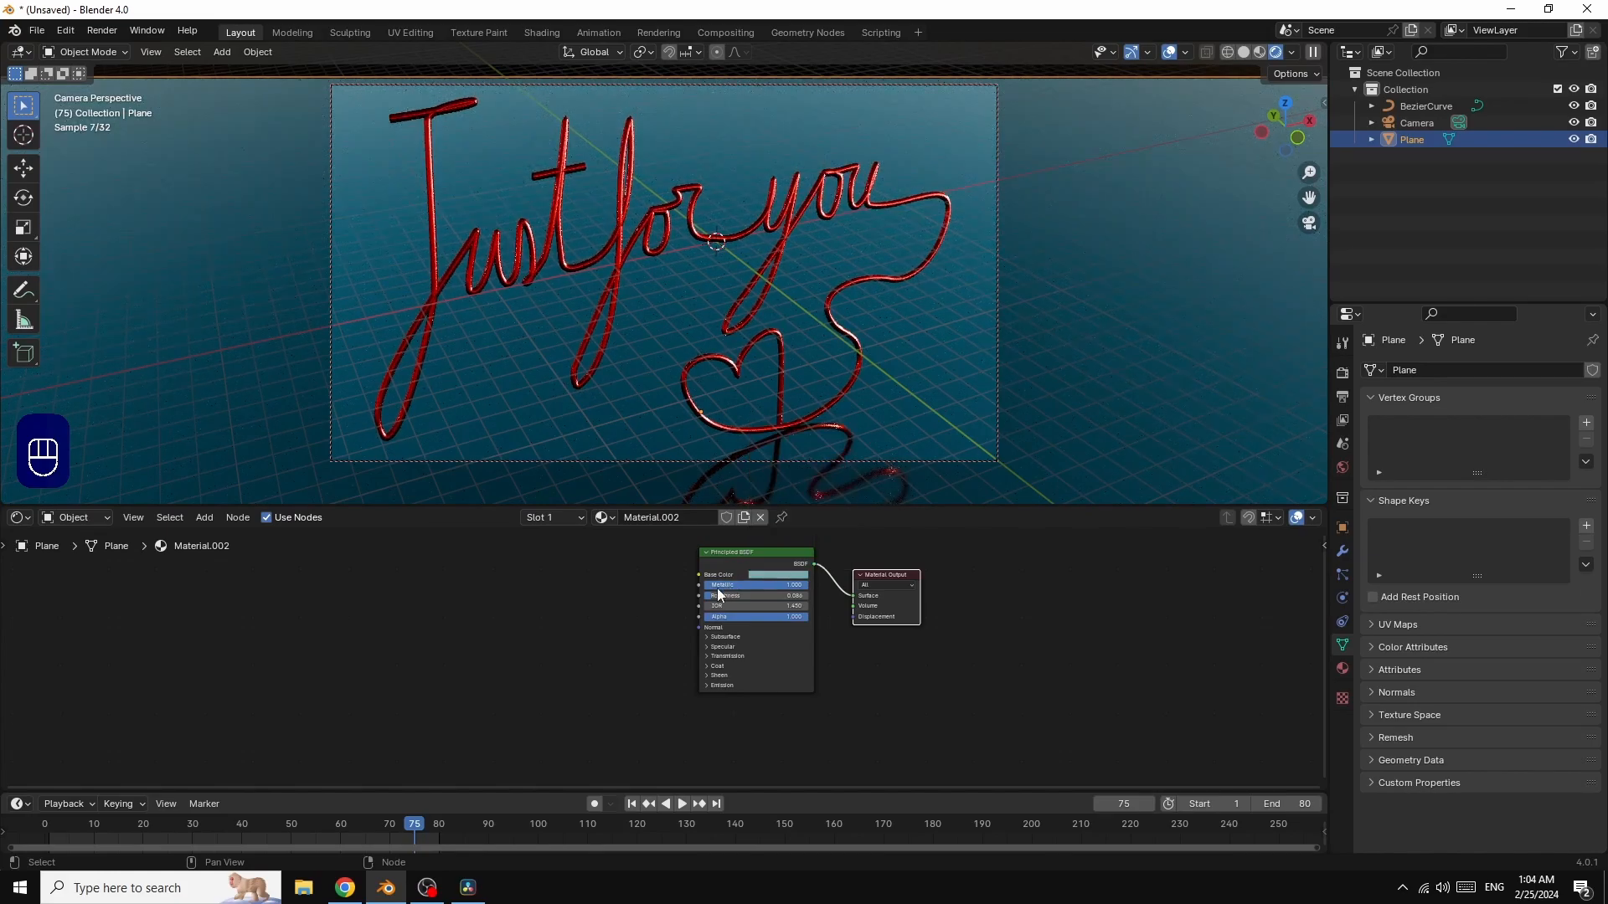
pyautogui.moveTo(757, 595); pyautogui.dragTo(749, 596)
# Step: Remove the floor's teal tint with equal red, green and blue values, set roughness to 0.29, and darken the base color to neutral gray
pyautogui.click(789, 573)
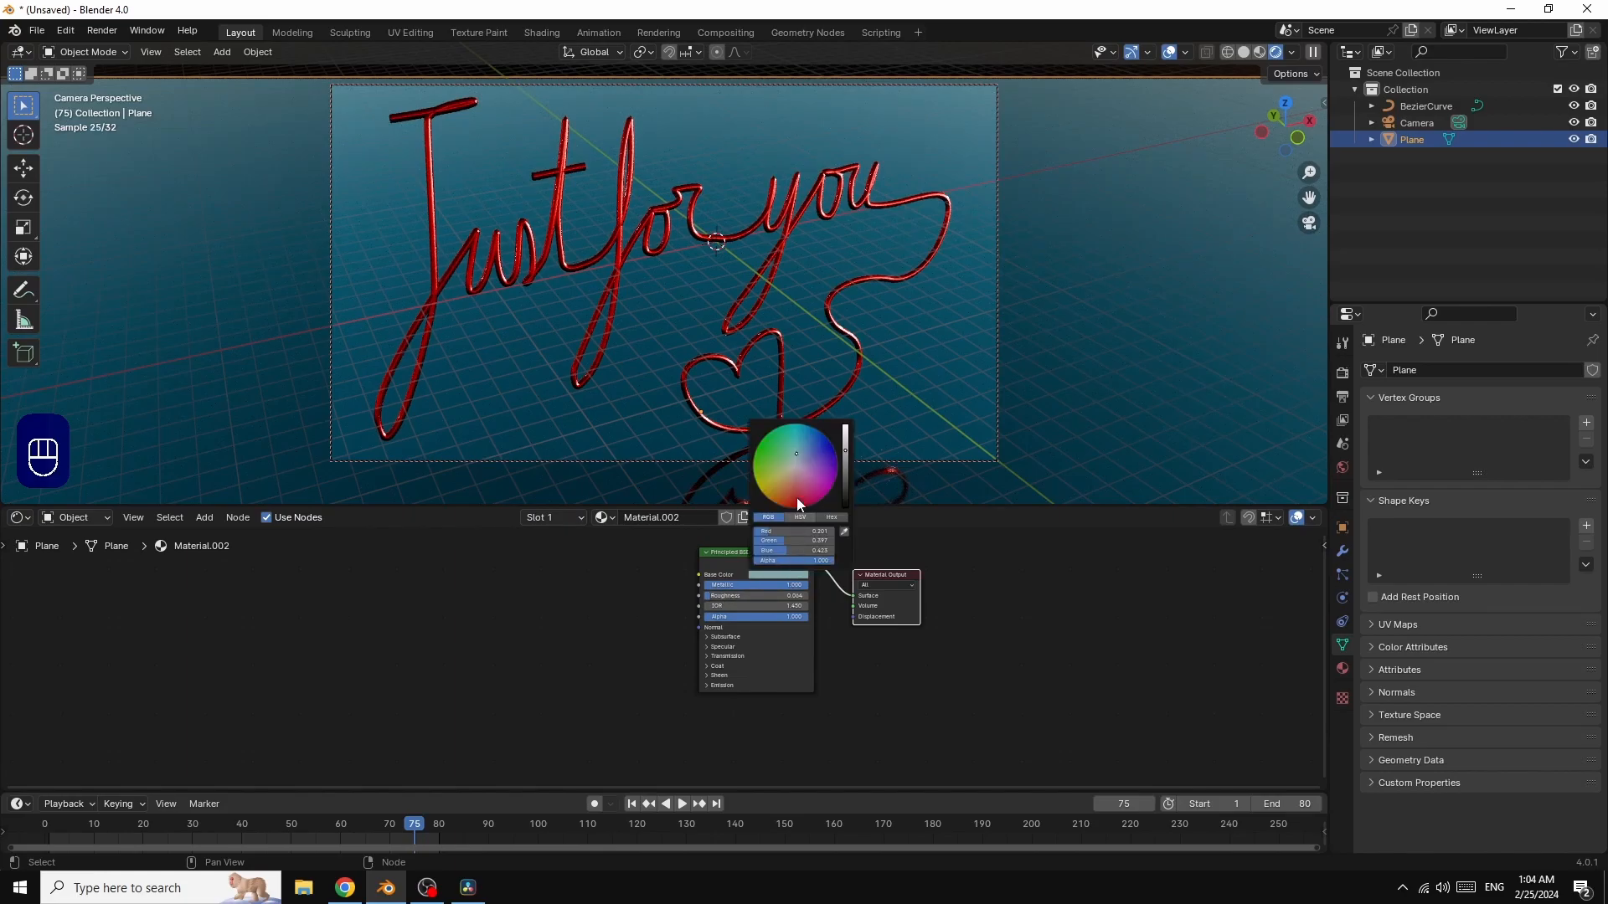
pyautogui.click(794, 456)
pyautogui.moveTo(797, 461)
pyautogui.mouseDown()
pyautogui.moveTo(814, 445)
pyautogui.moveTo(795, 466)
pyautogui.mouseUp()
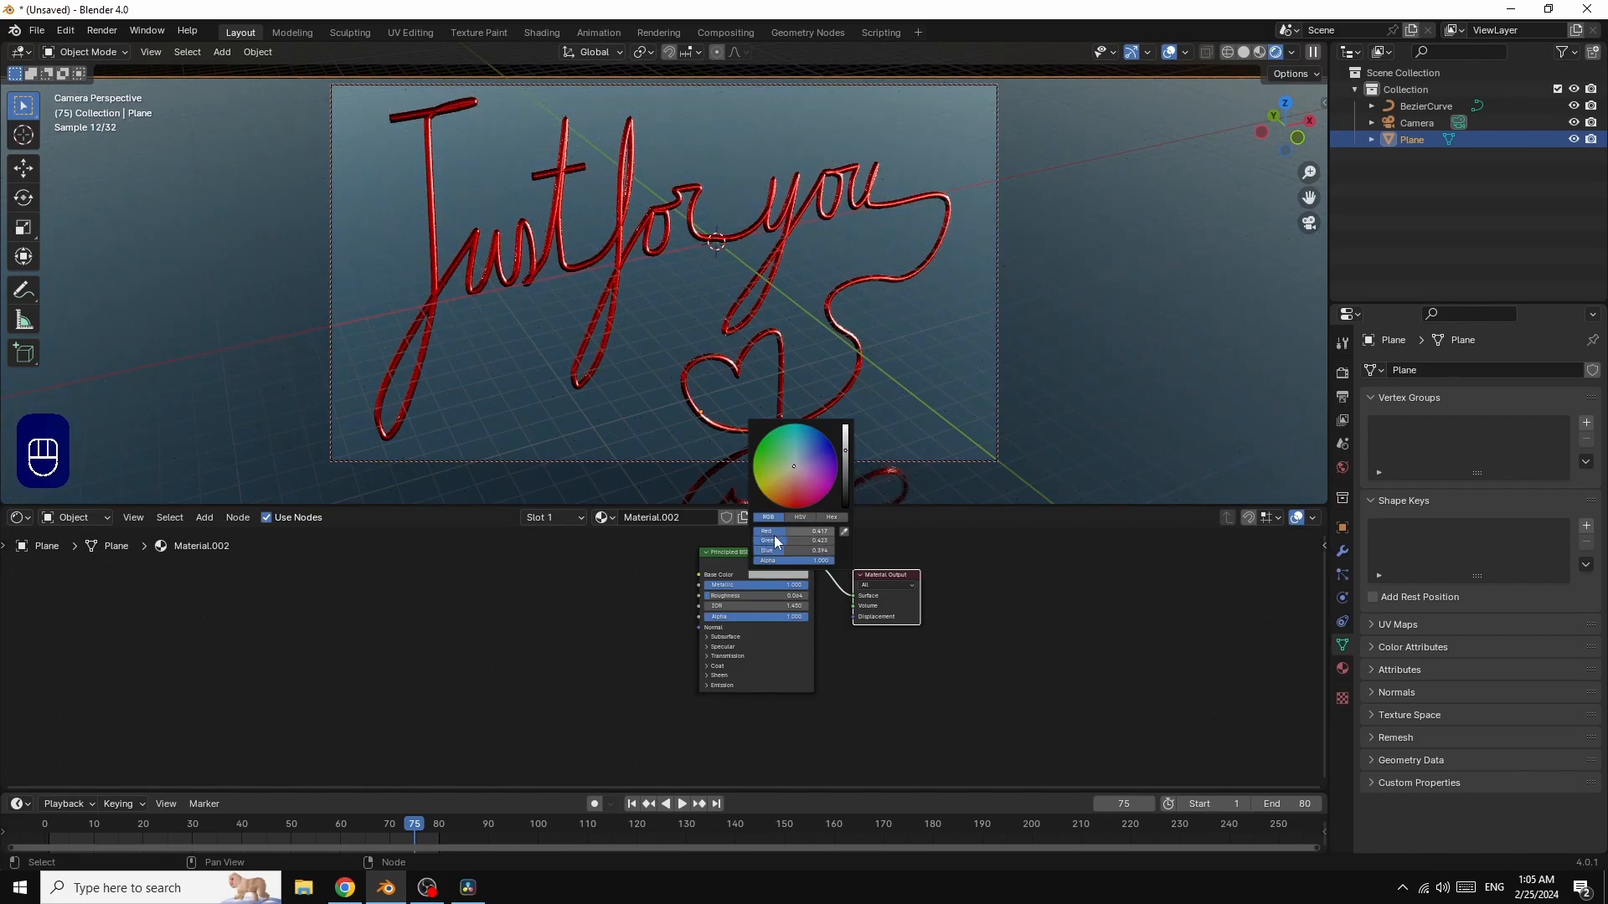
pyautogui.moveTo(775, 531); pyautogui.dragTo(829, 540)
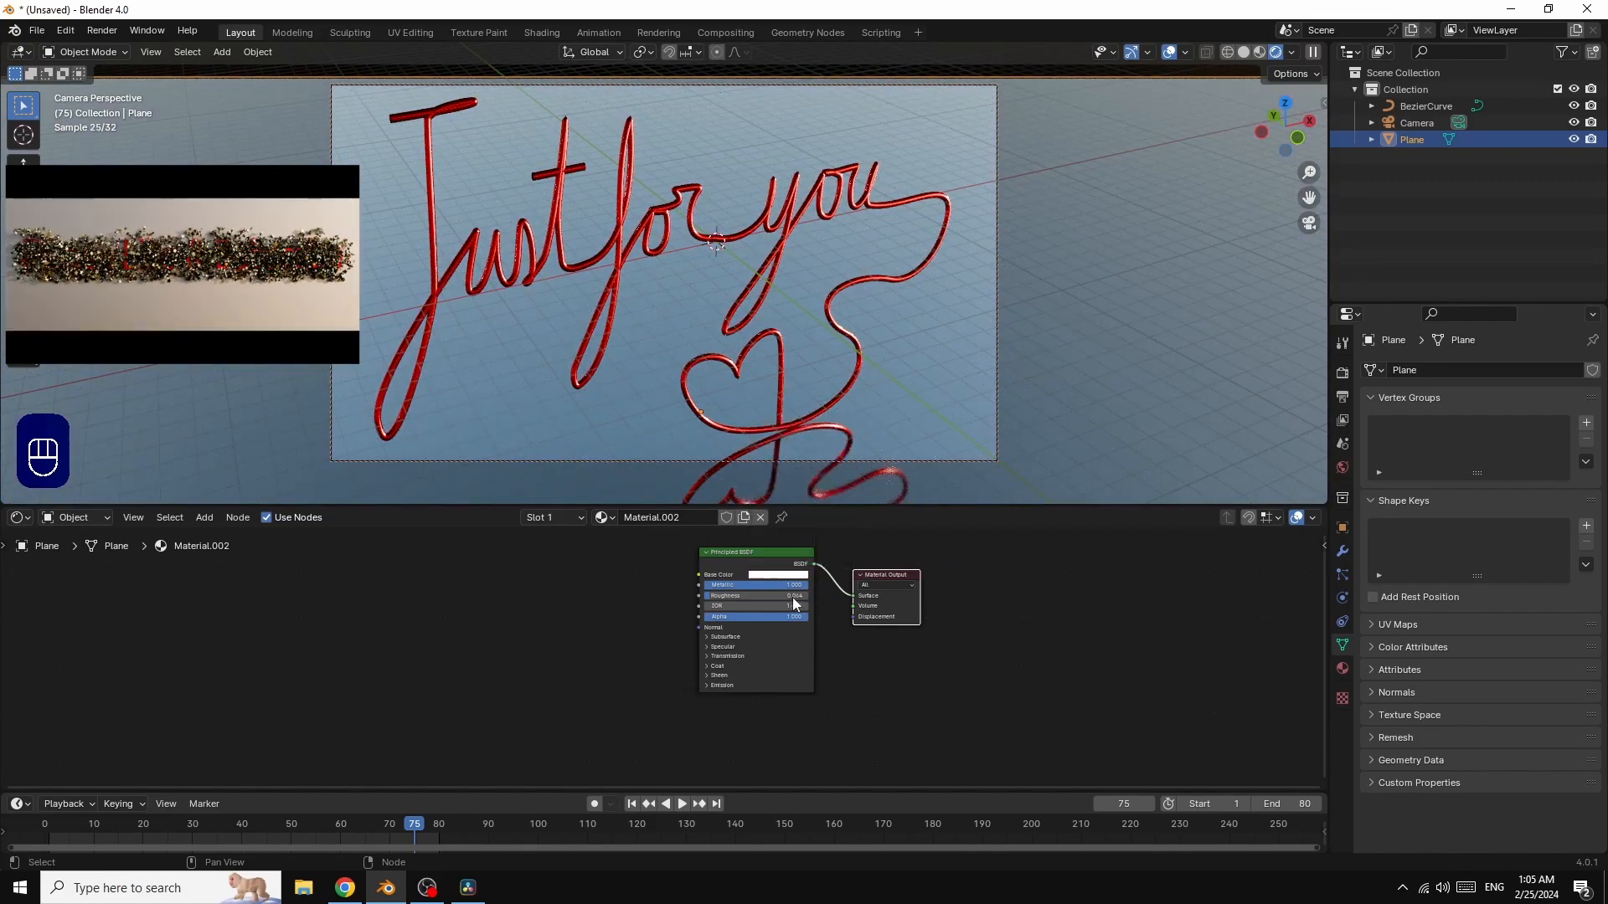
pyautogui.moveTo(710, 602); pyautogui.dragTo(753, 603)
pyautogui.click(772, 576)
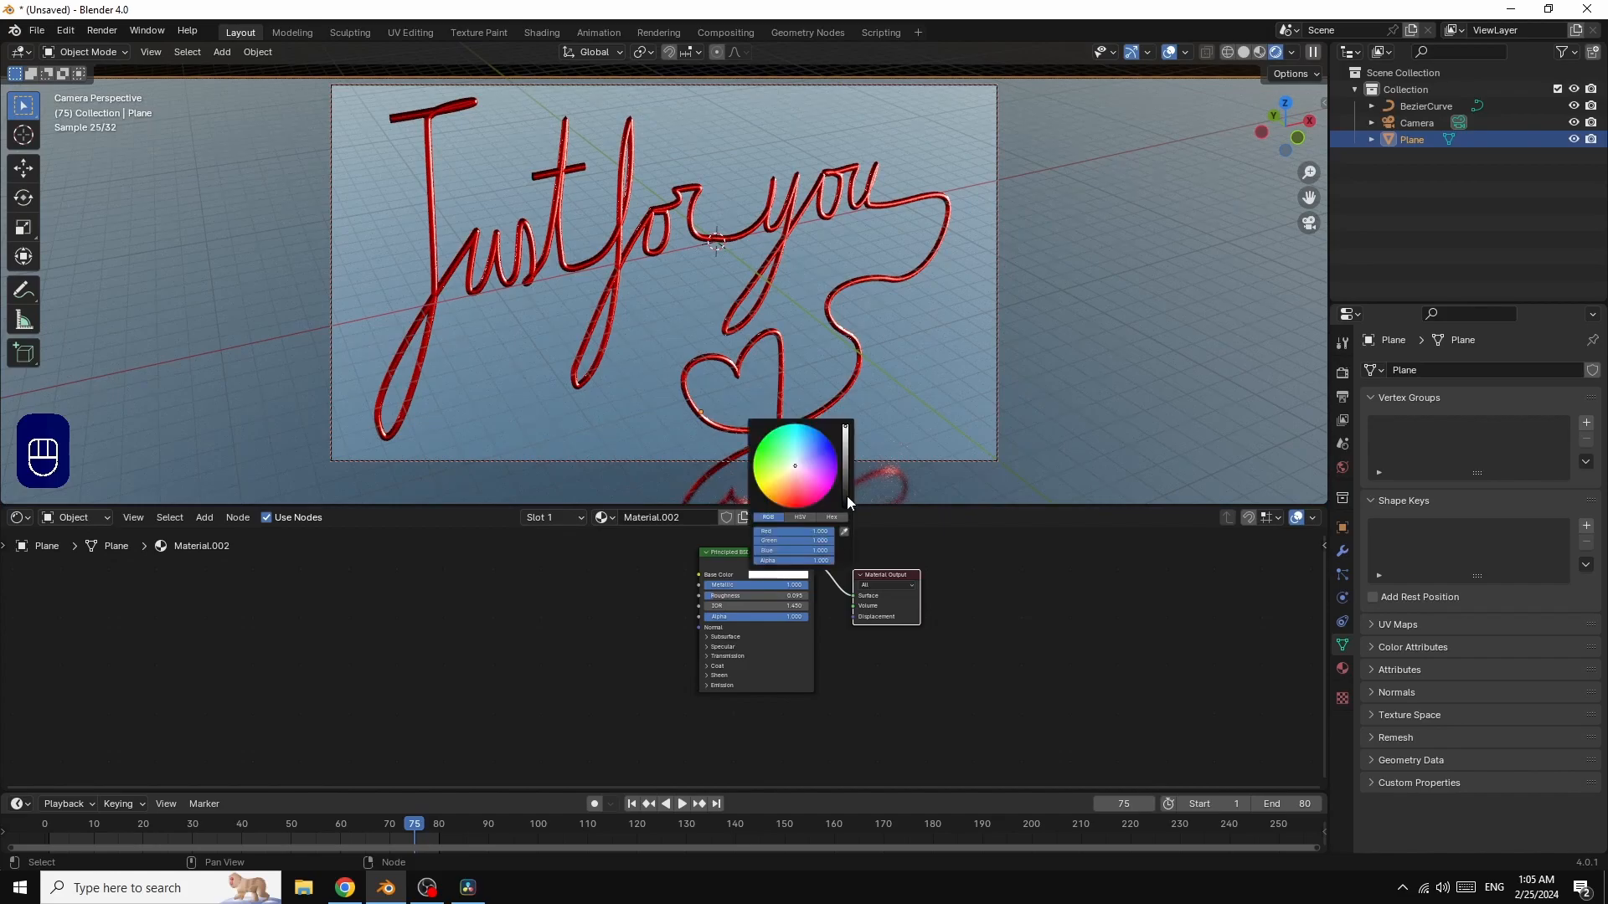
pyautogui.moveTo(846, 432); pyautogui.dragTo(847, 448)
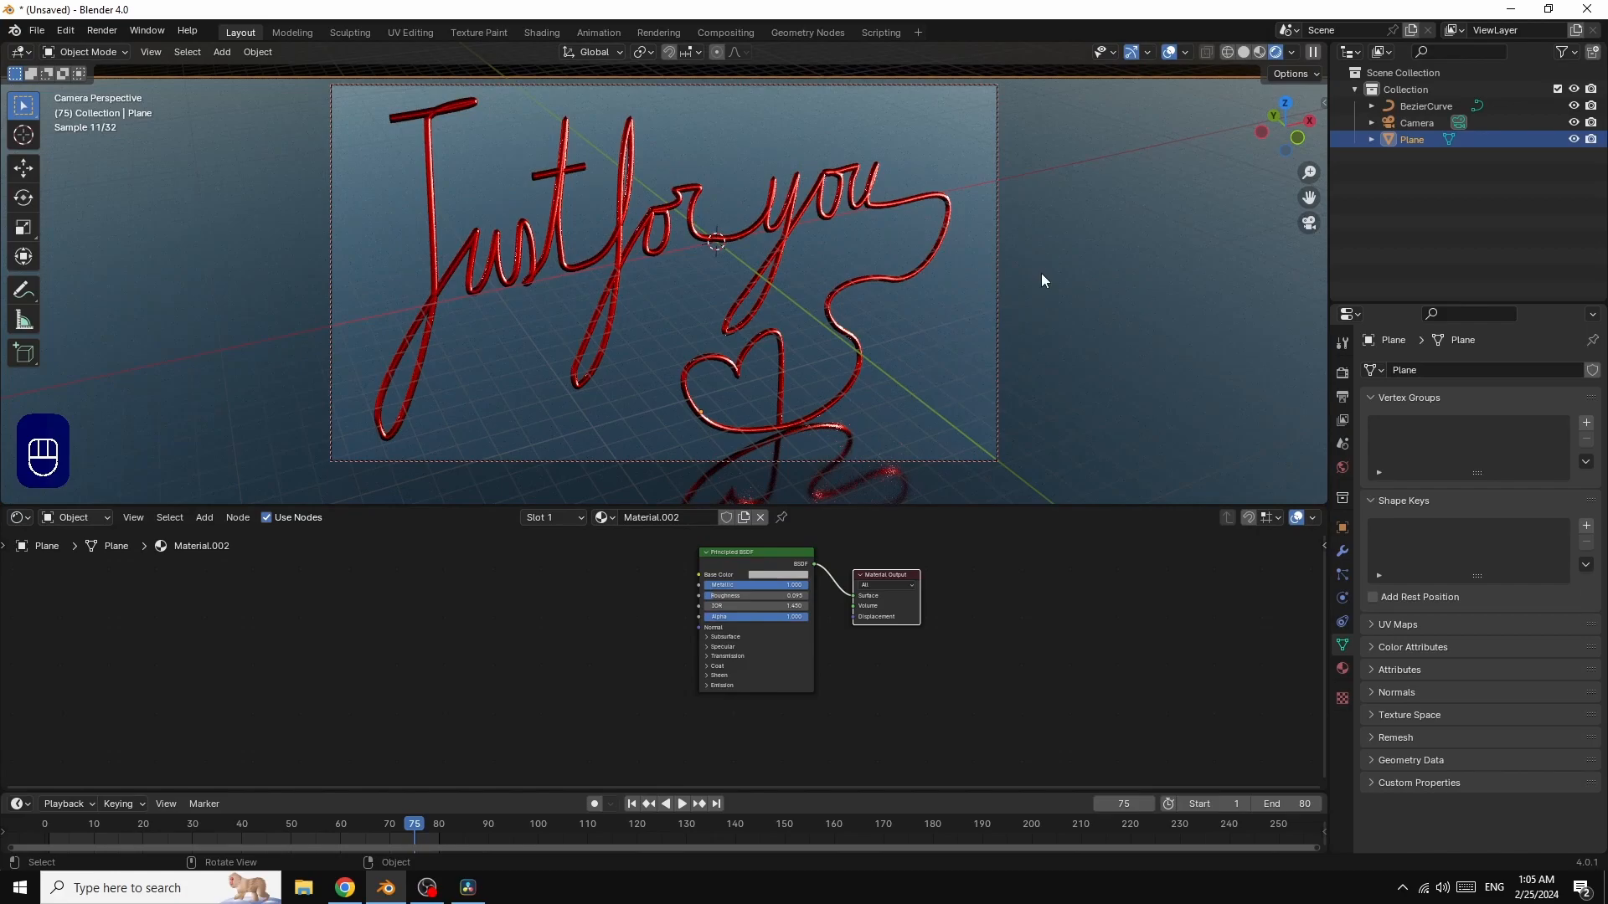
# Step: Rotate and shift the camera so the whole lettering and heart sit centered in the frame at a slight angle
pyautogui.moveTo(1285, 125); pyautogui.dragTo(1270, 132)
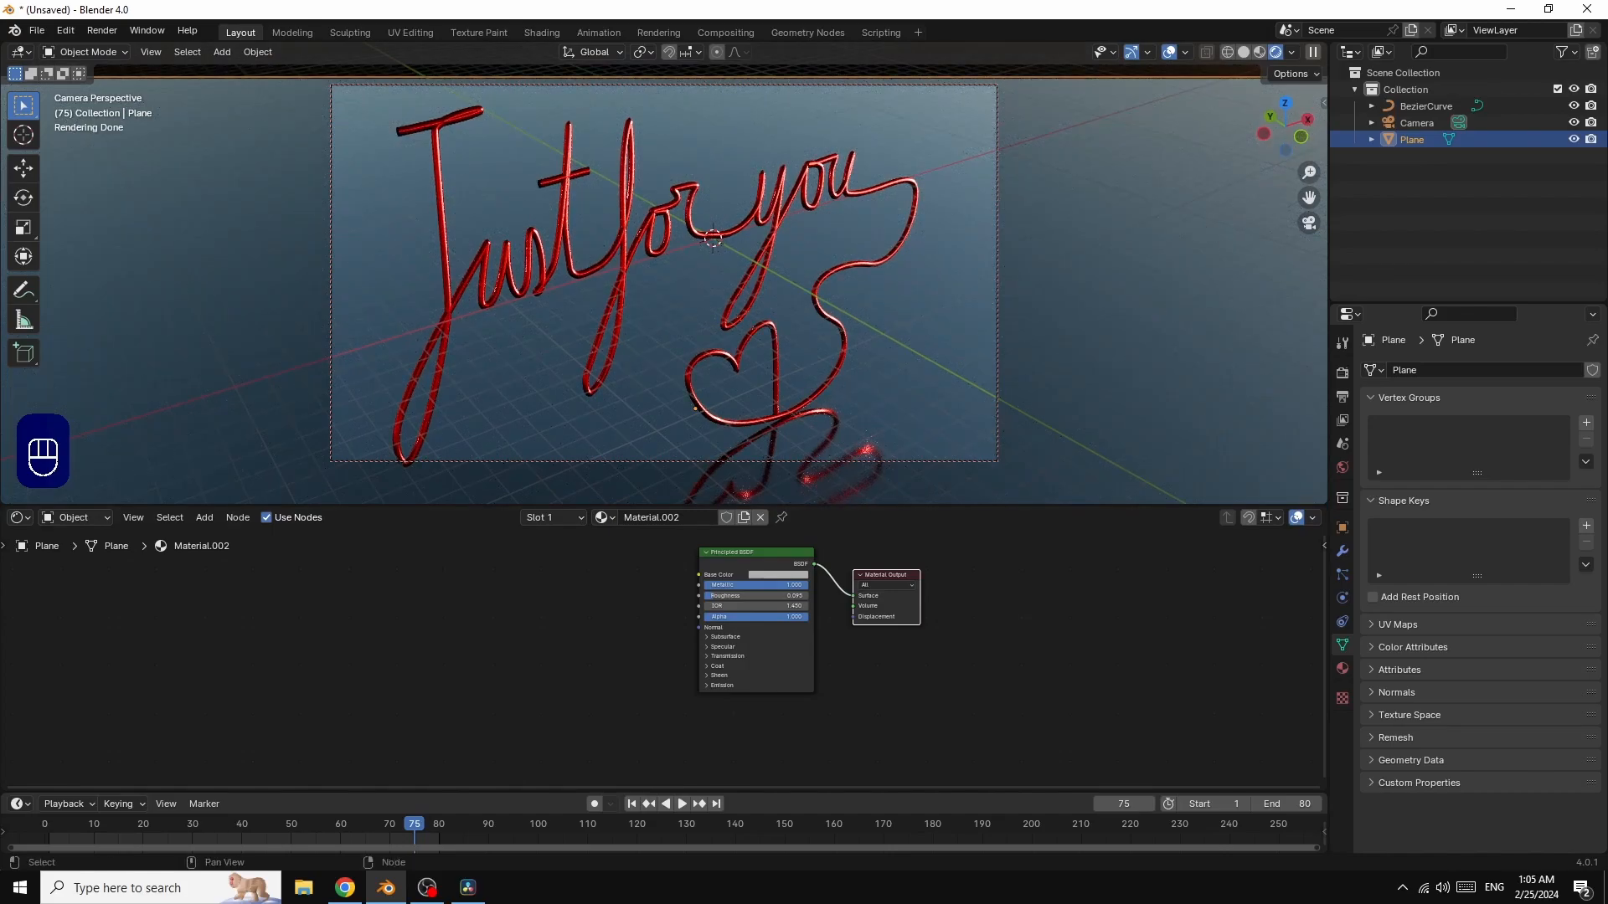
pyautogui.moveTo(1308, 194); pyautogui.dragTo(1326, 178)
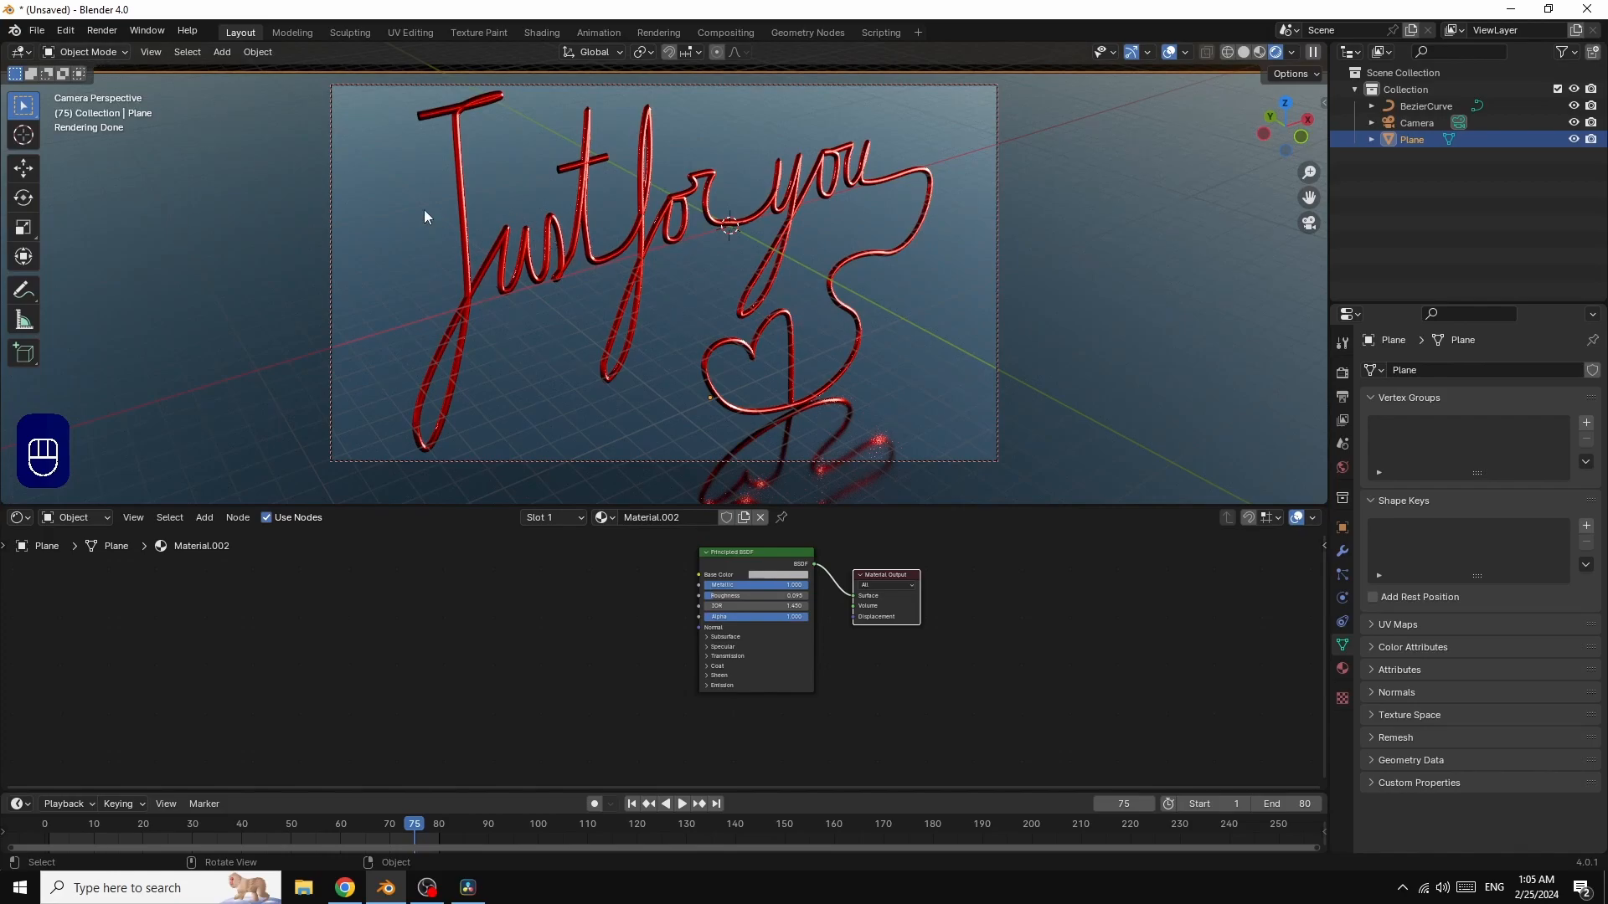
# Step: Check the render output settings for the FFmpeg Video file format and the MPEG-4 encoding container
pyautogui.click(1343, 397)
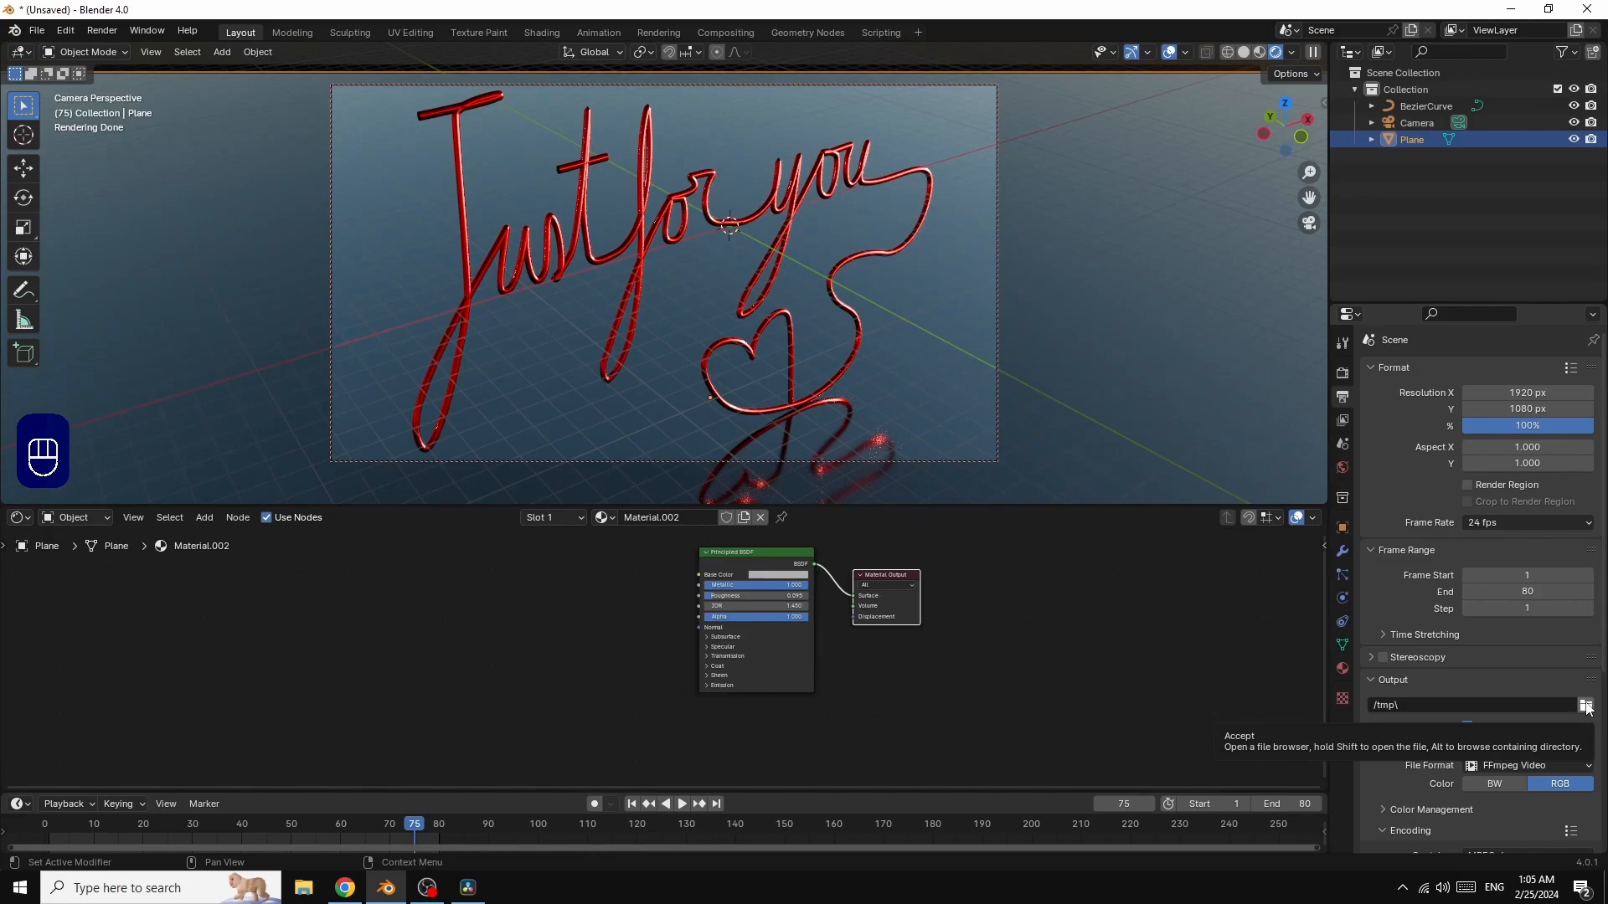
pyautogui.click(1525, 765)
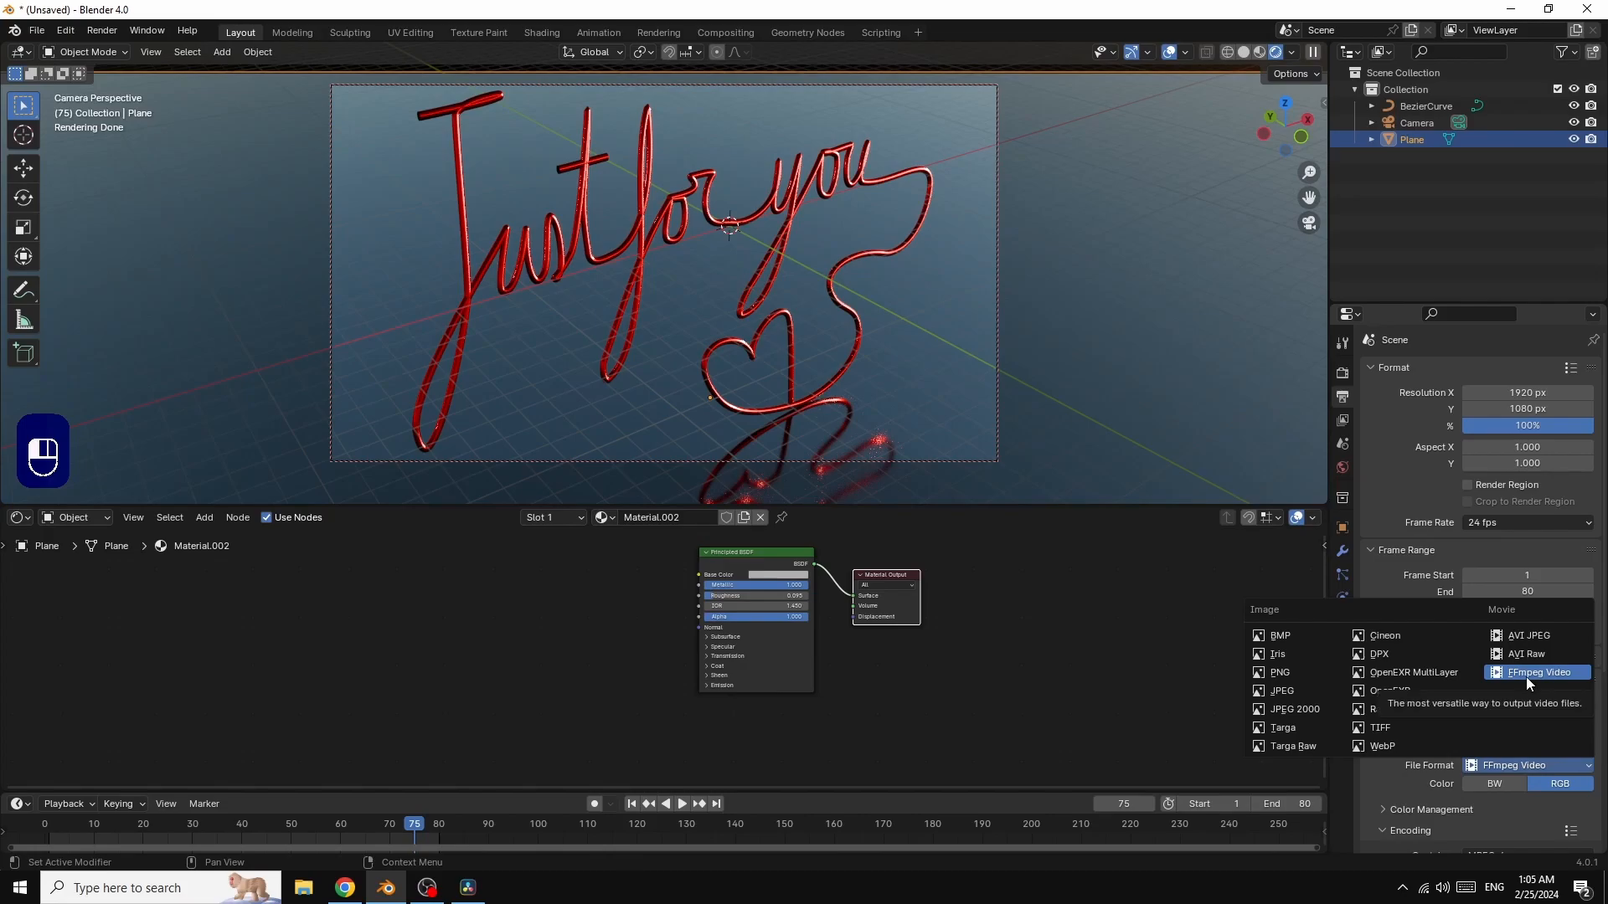
pyautogui.click(1370, 785)
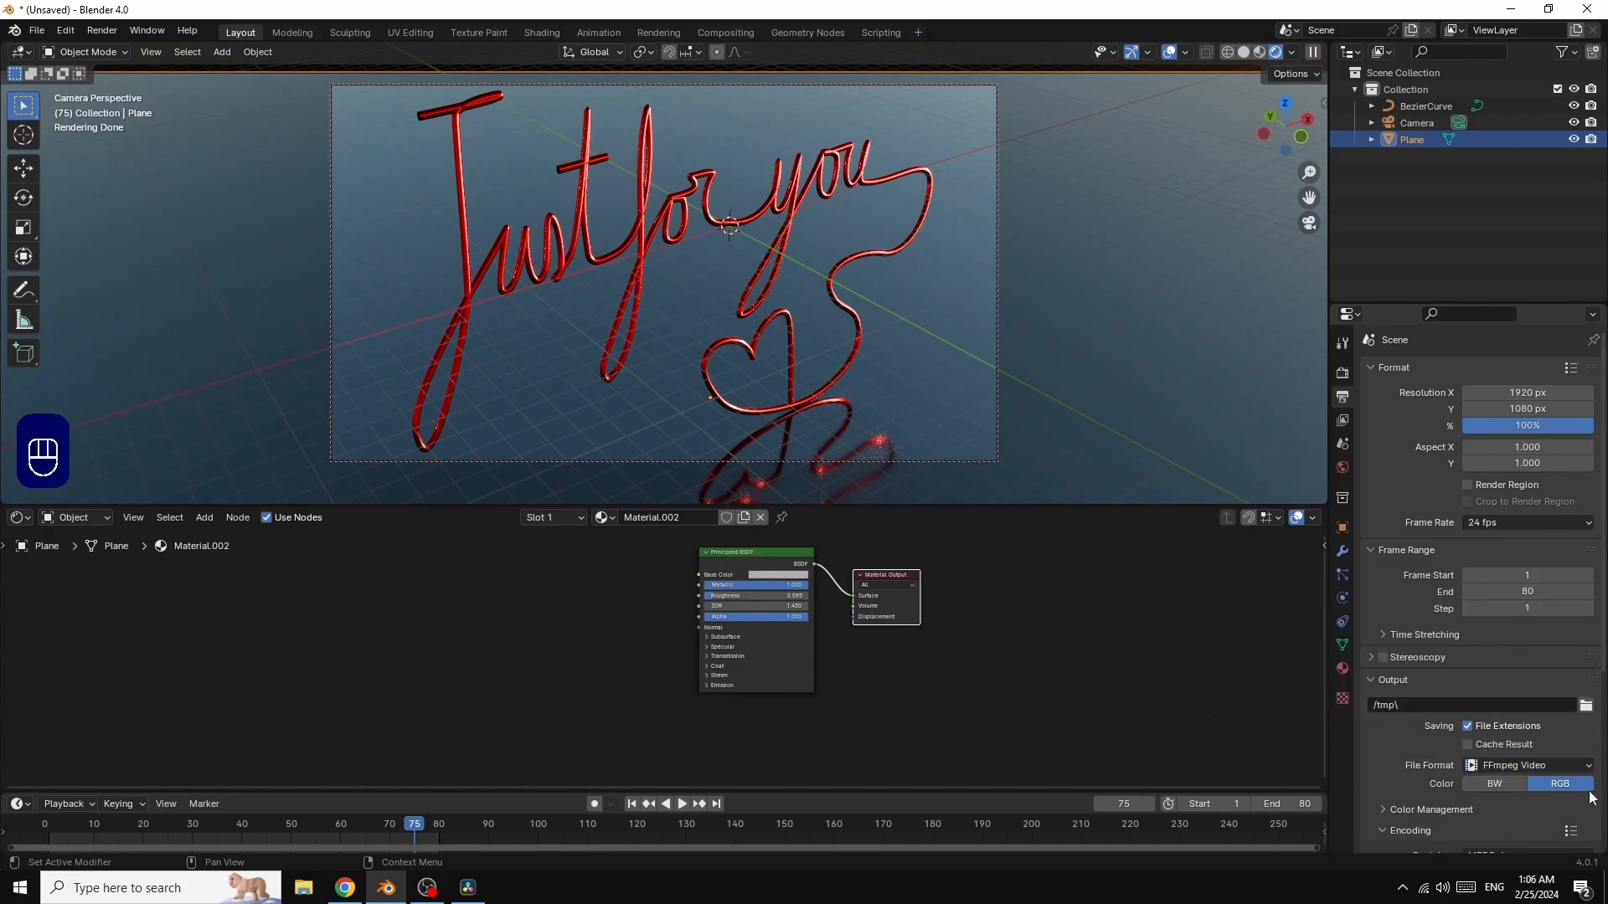
pyautogui.scroll(-3, 1550, 812)
pyautogui.click(1499, 756)
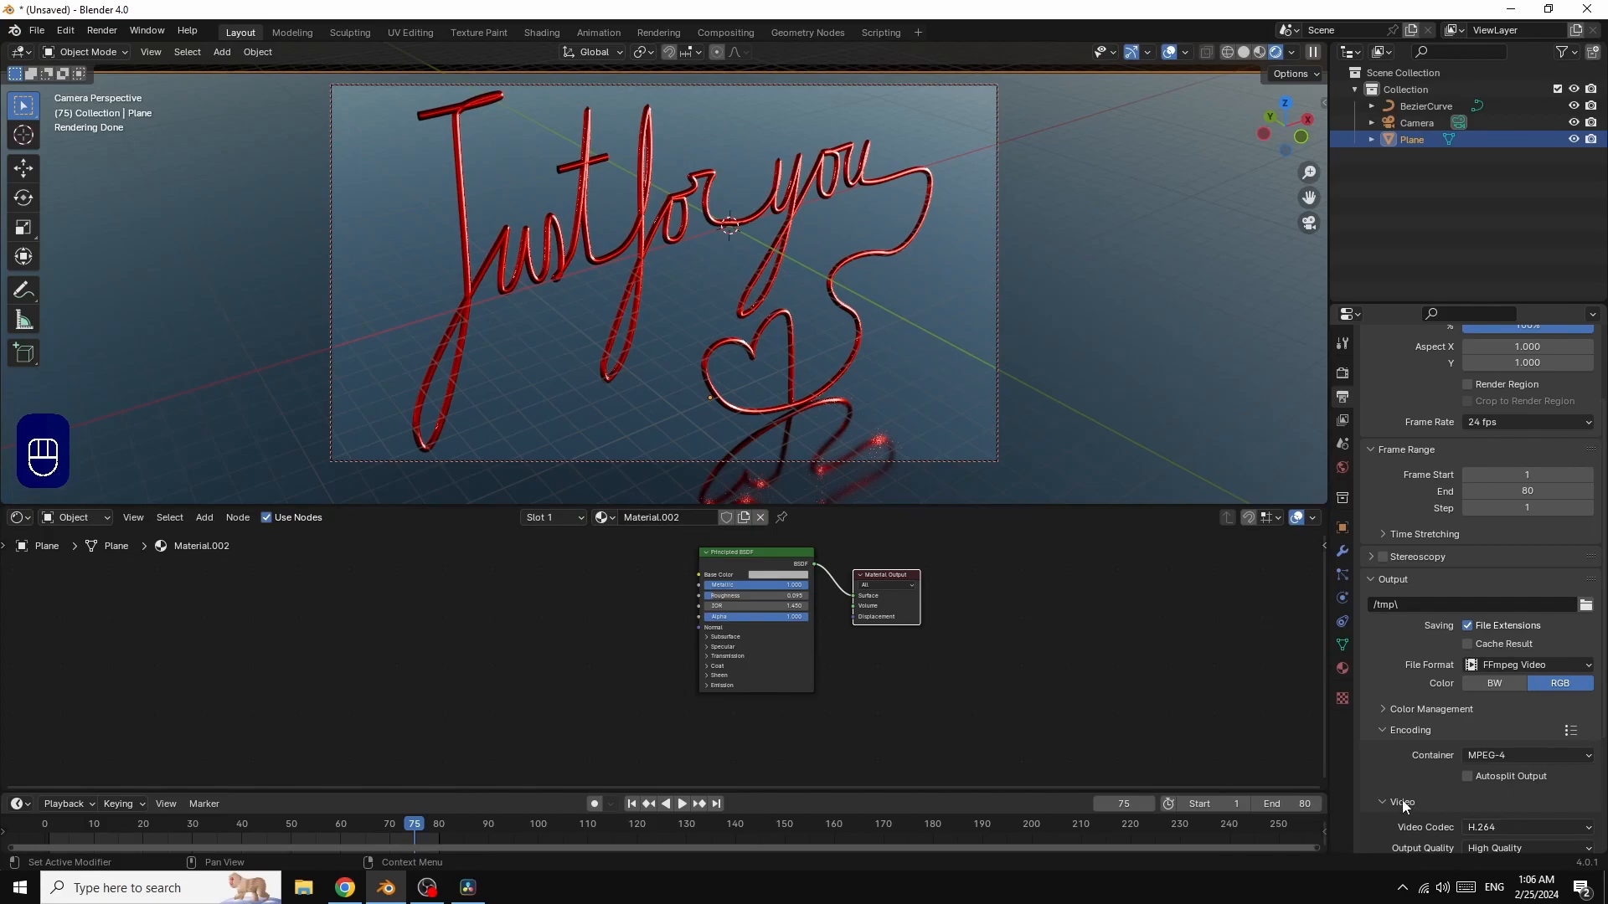
# Step: Check the output quality among the video encoding settings and look over the available render commands
pyautogui.scroll(-2, 1367, 742)
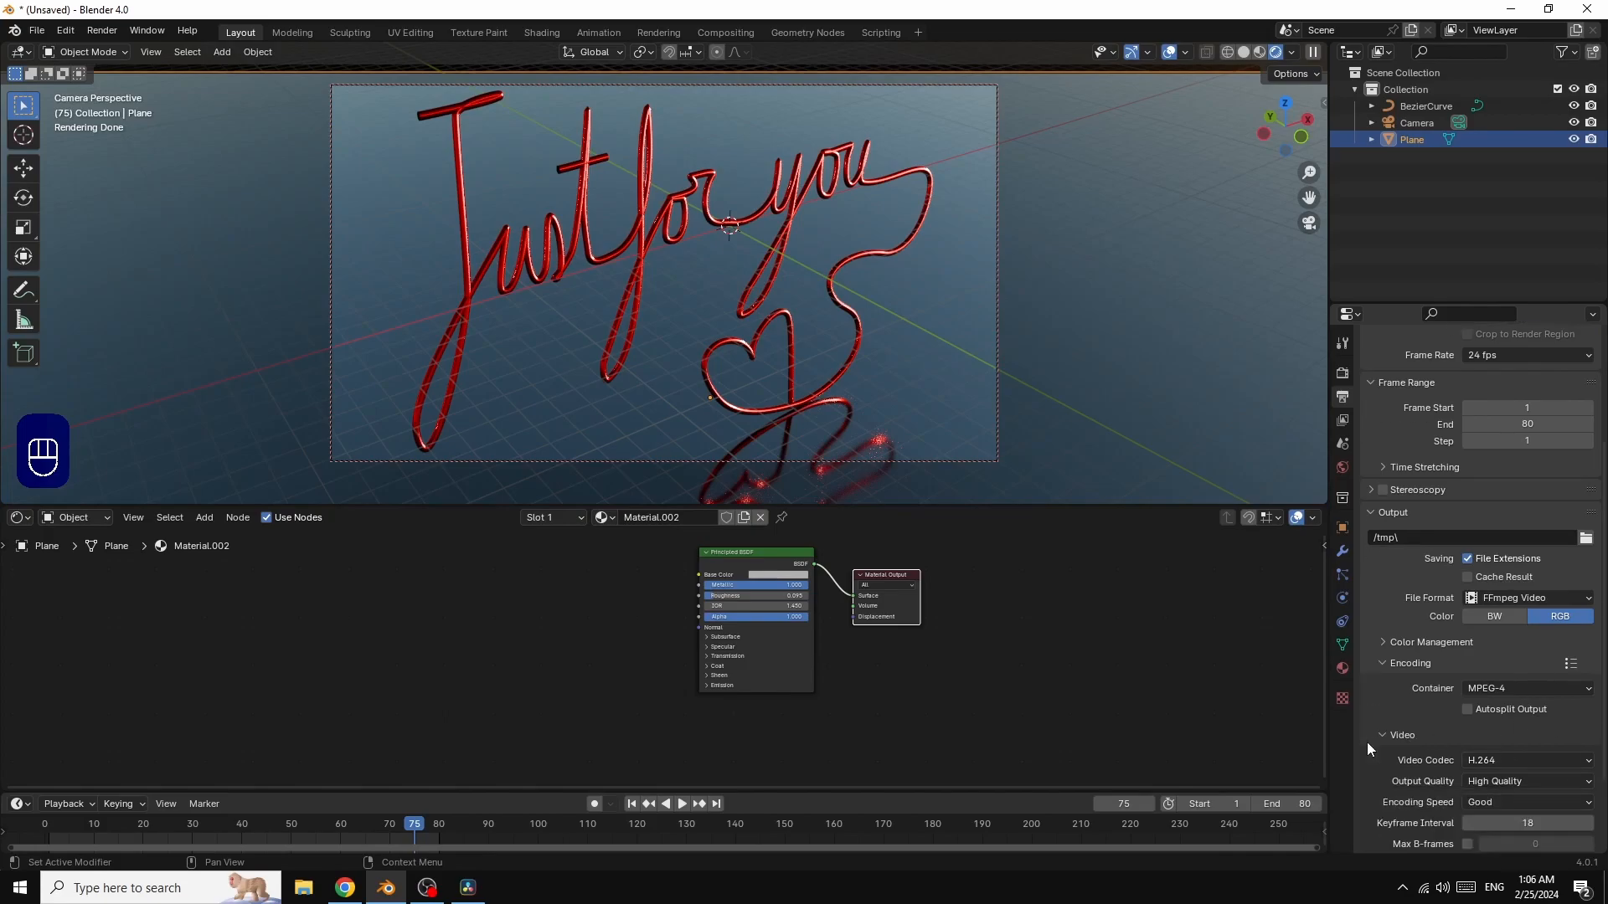
pyautogui.click(1487, 782)
pyautogui.click(102, 31)
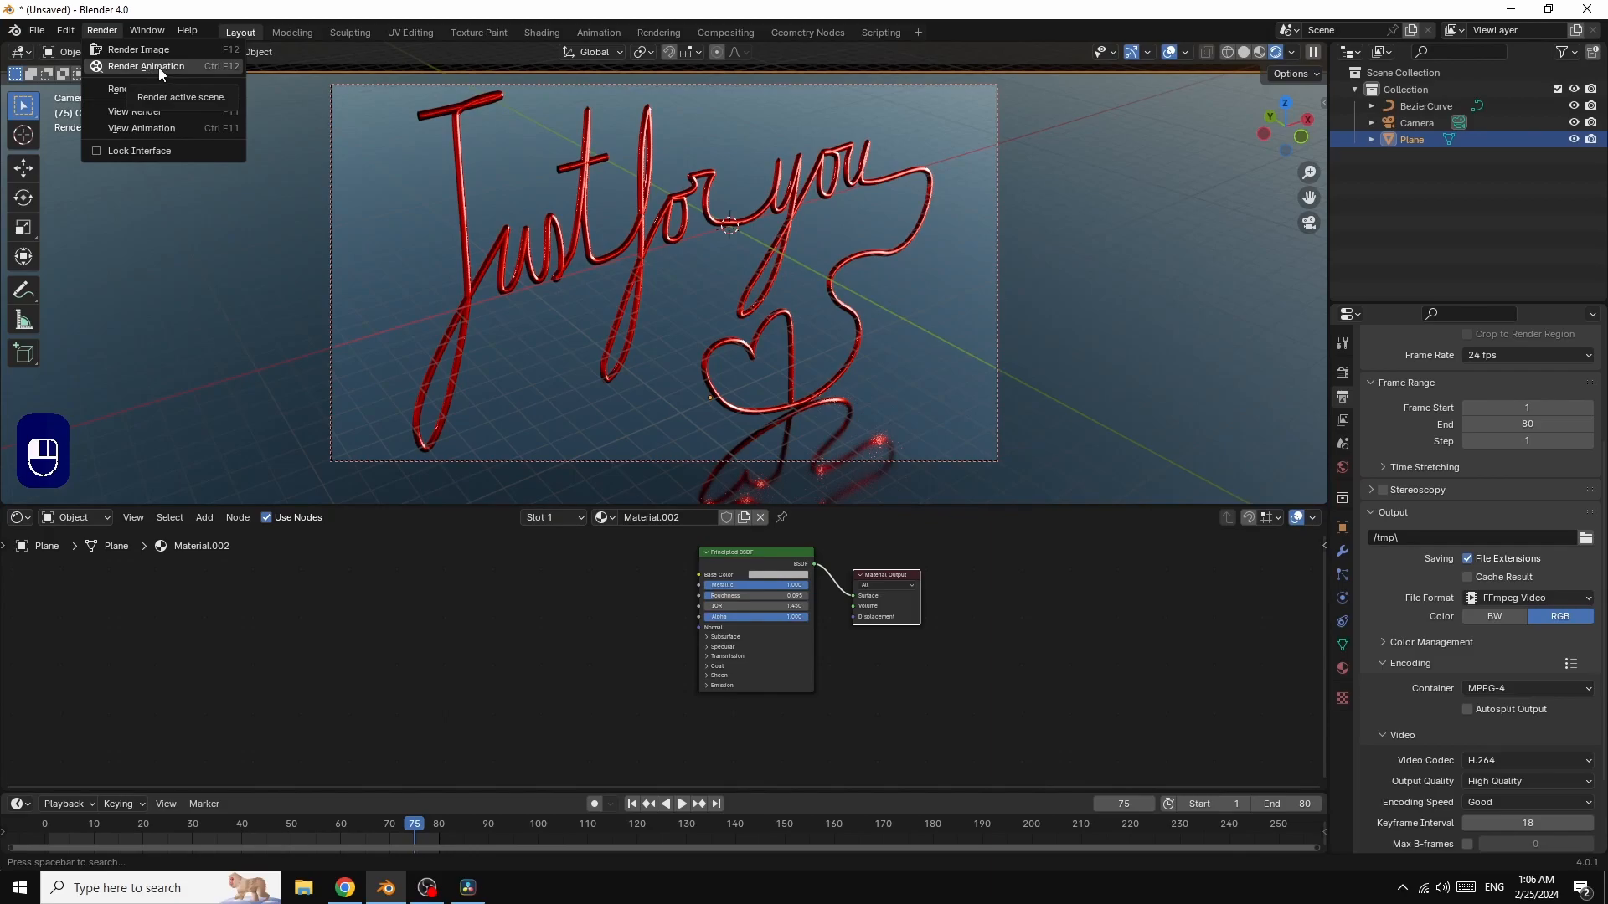
# Step: Set the maximum samples for the final render to 50
pyautogui.click(1340, 381)
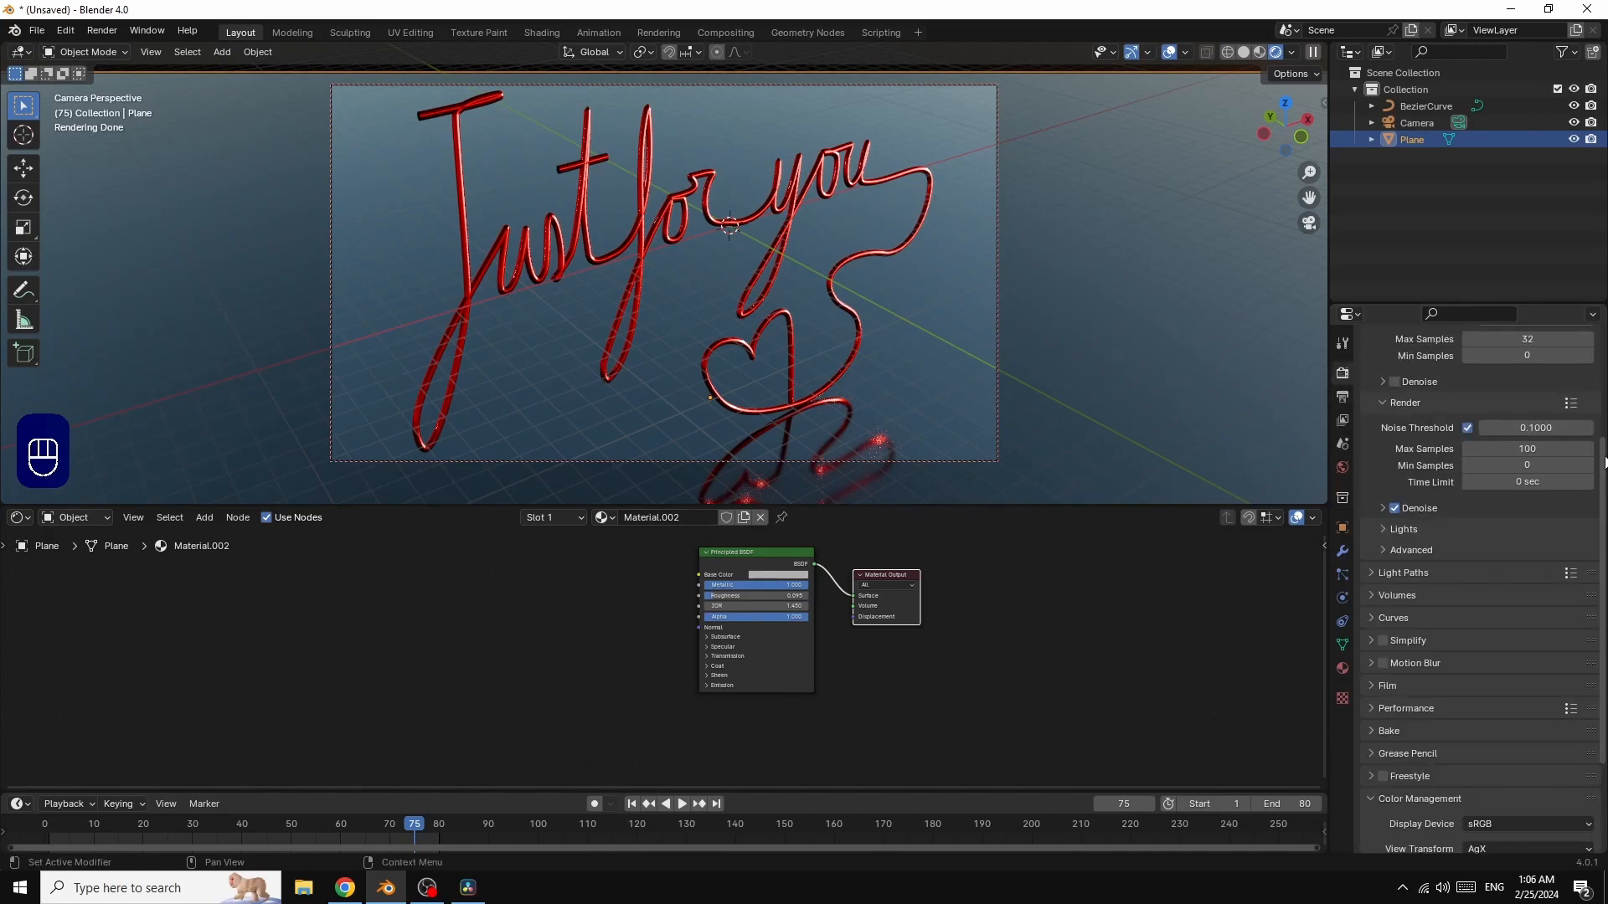
pyautogui.click(1529, 448)
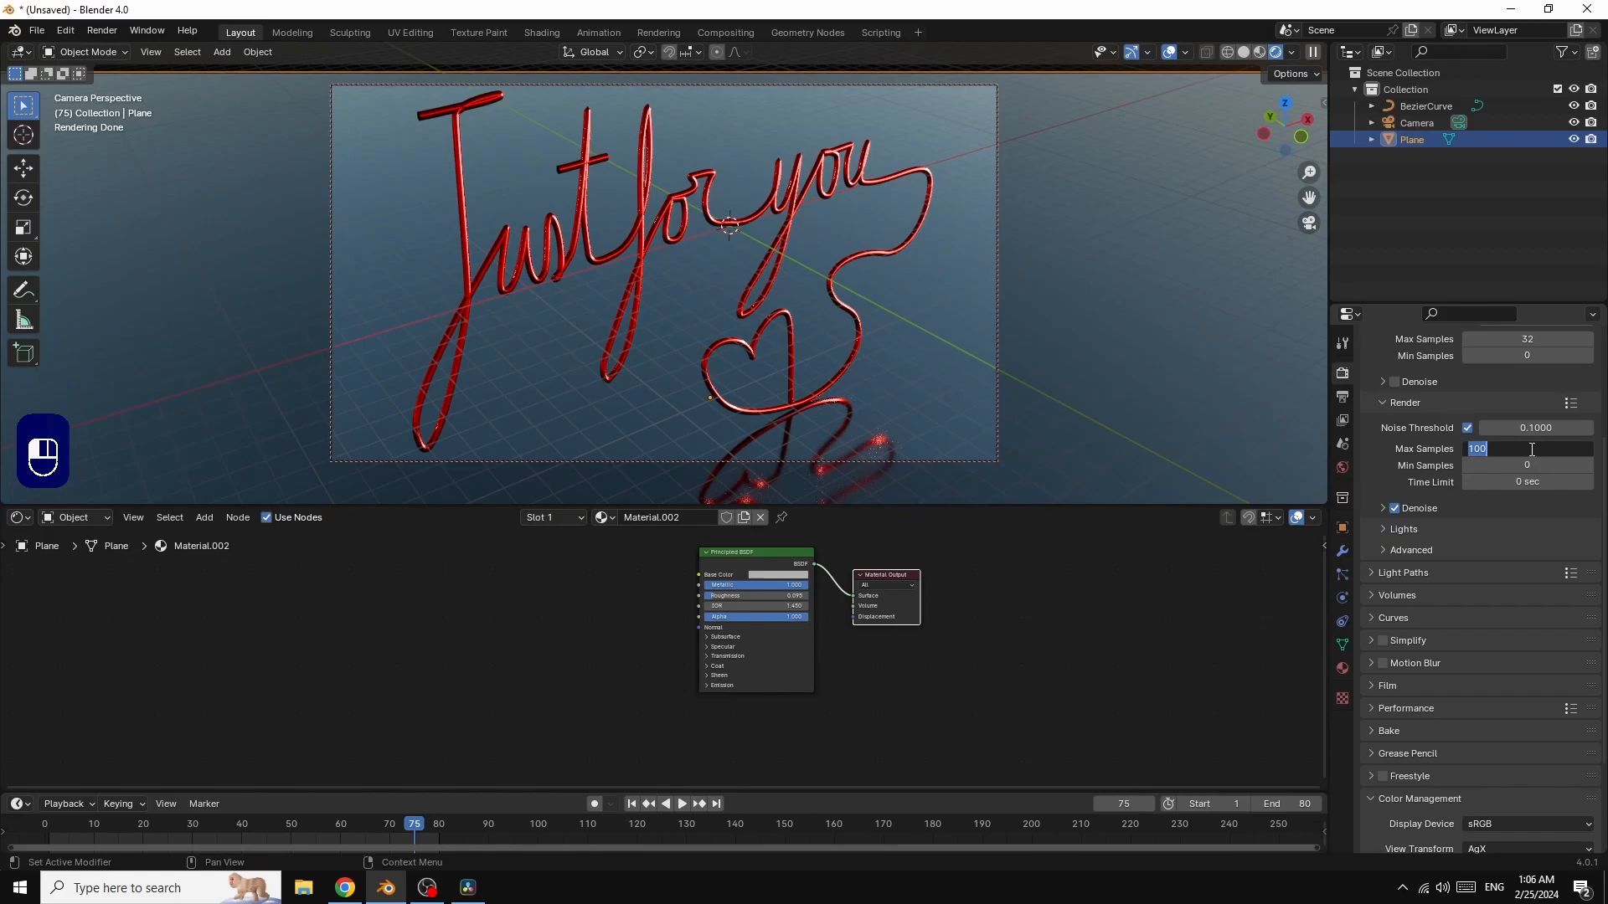
pyautogui.write('50')
pyautogui.press('Return')
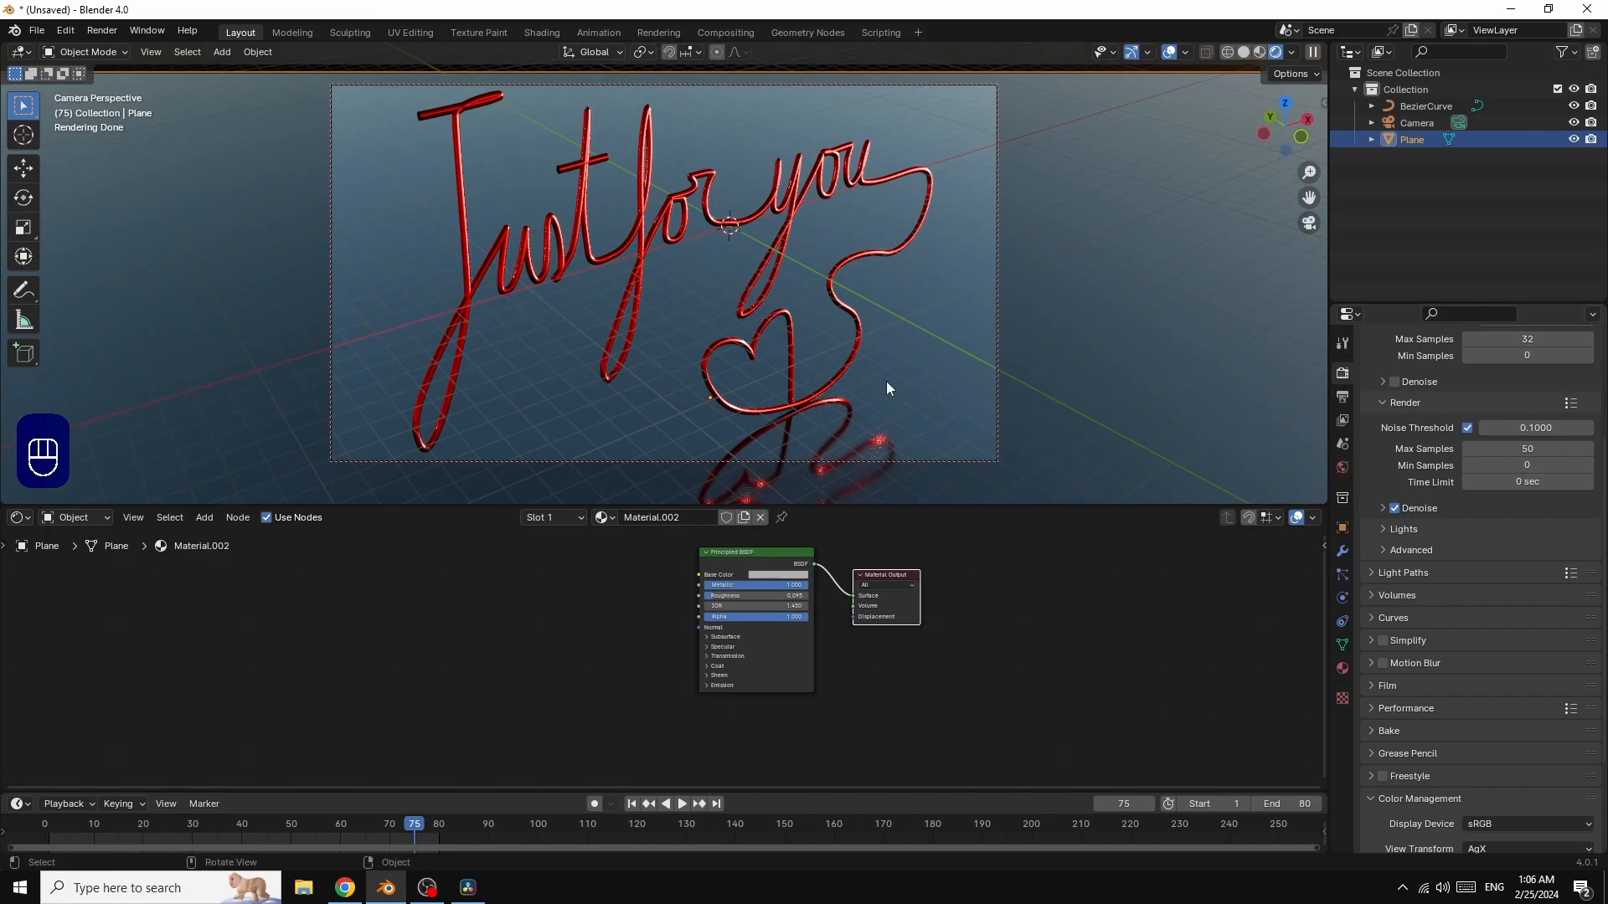
# Step: Render a still image of the current frame and fit the whole render result in the view
pyautogui.click(100, 31)
pyautogui.click(134, 50)
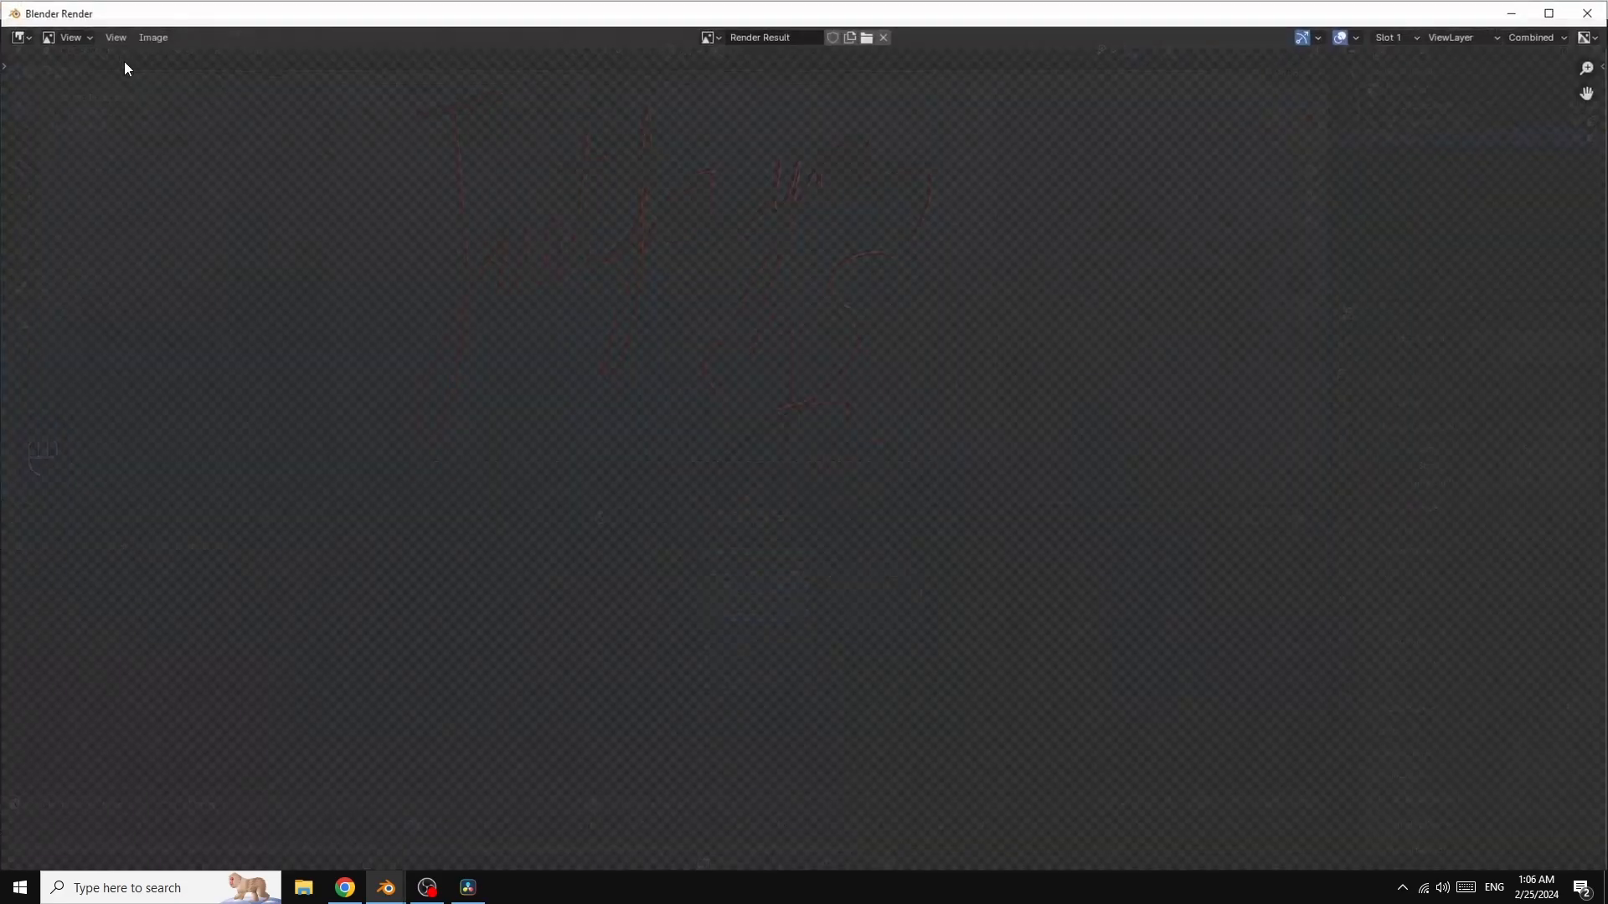
pyautogui.press('Home')
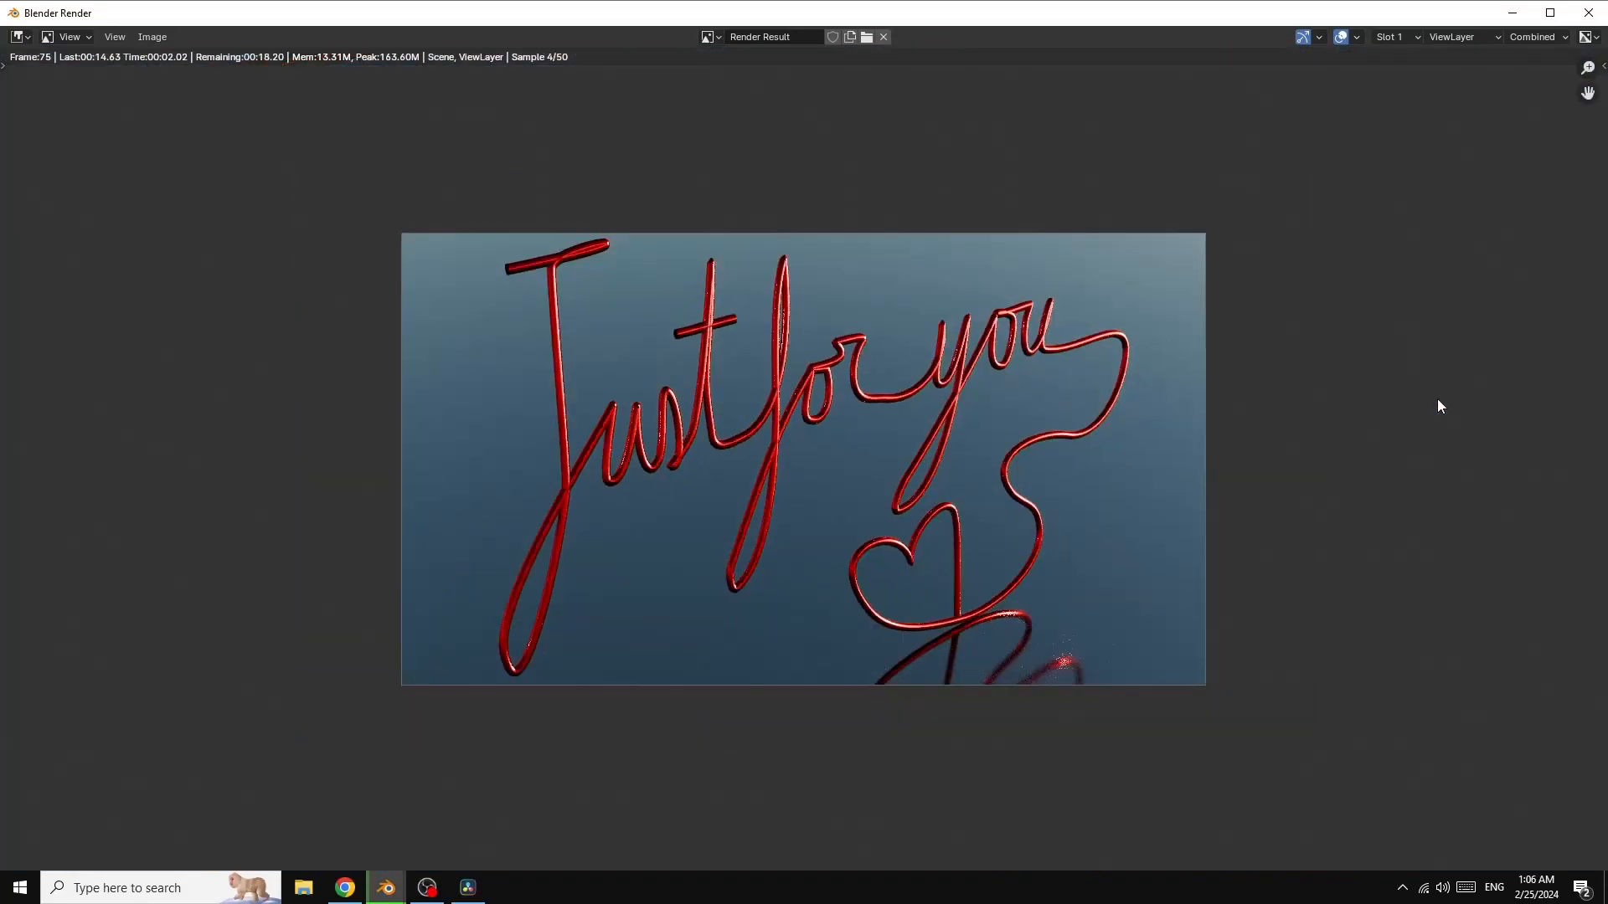